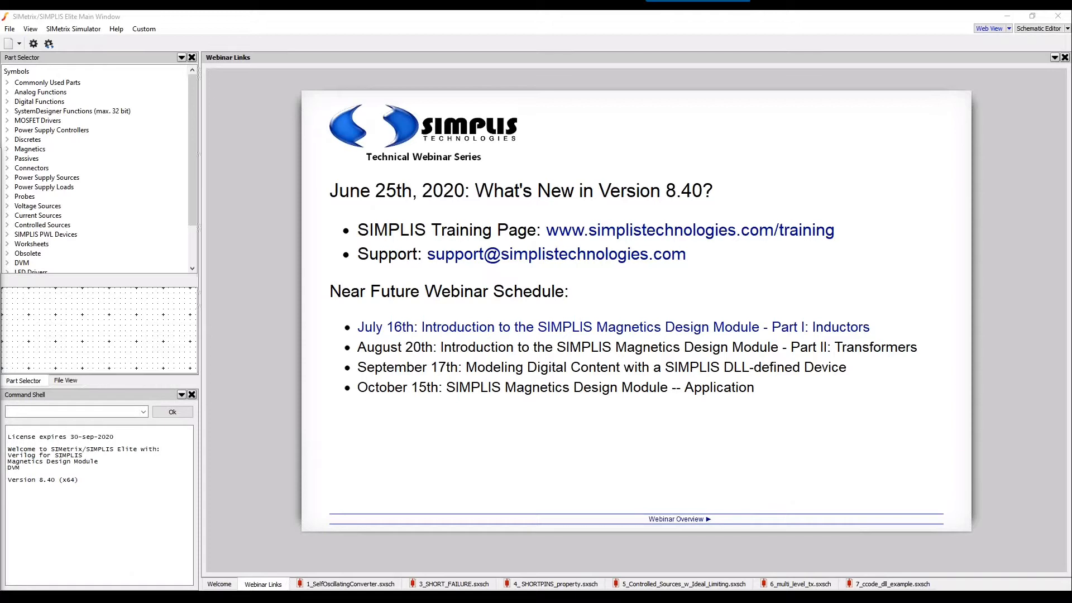
Page through the webinar slides from the introduction to the Capacitor Conversion Tool slide
click(659, 519)
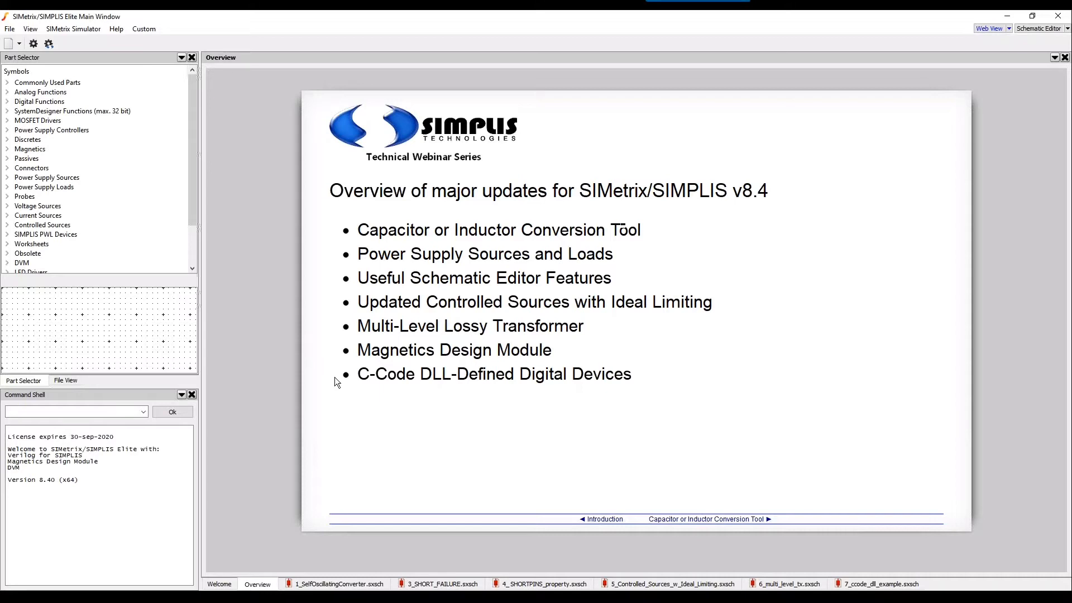
click(658, 519)
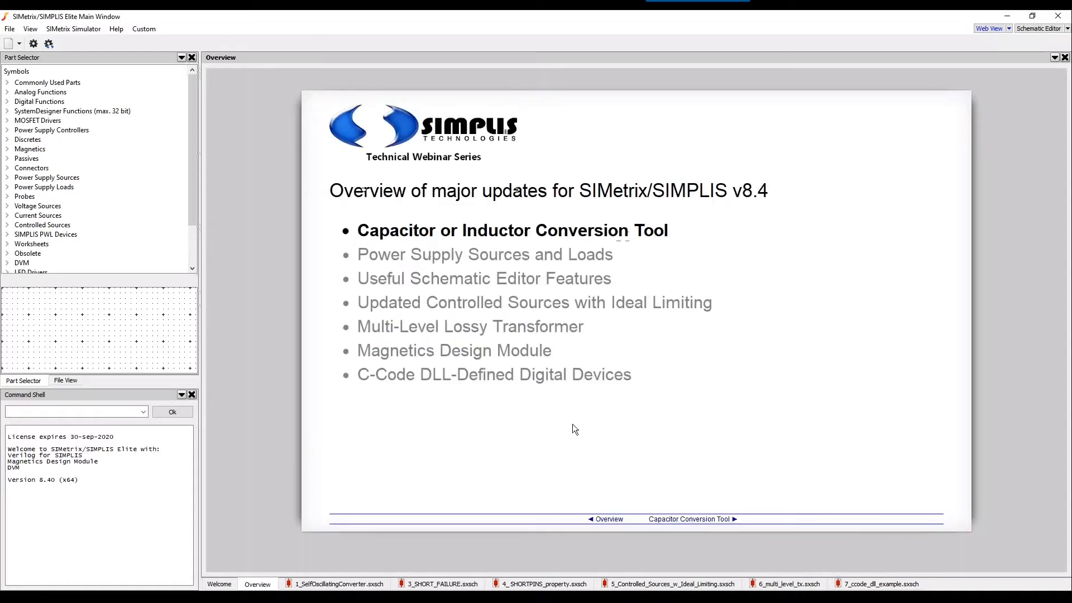
click(657, 524)
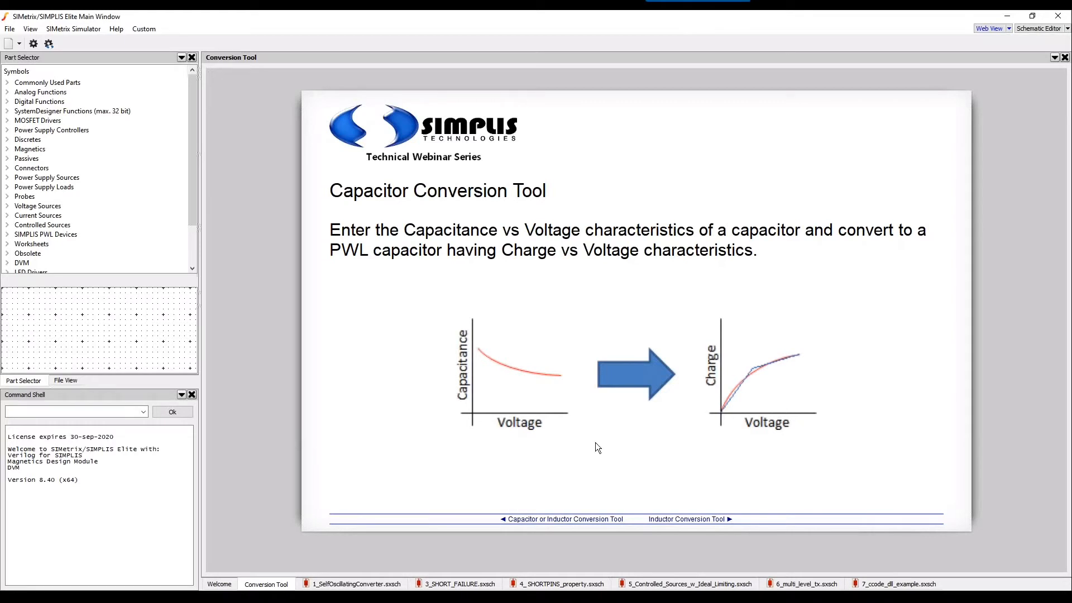
Open the 1_SelfOscillatingConverter schematic and review PWL capacitor C1's voltage-charge table and capacitance conversion data without changing them
click(338, 585)
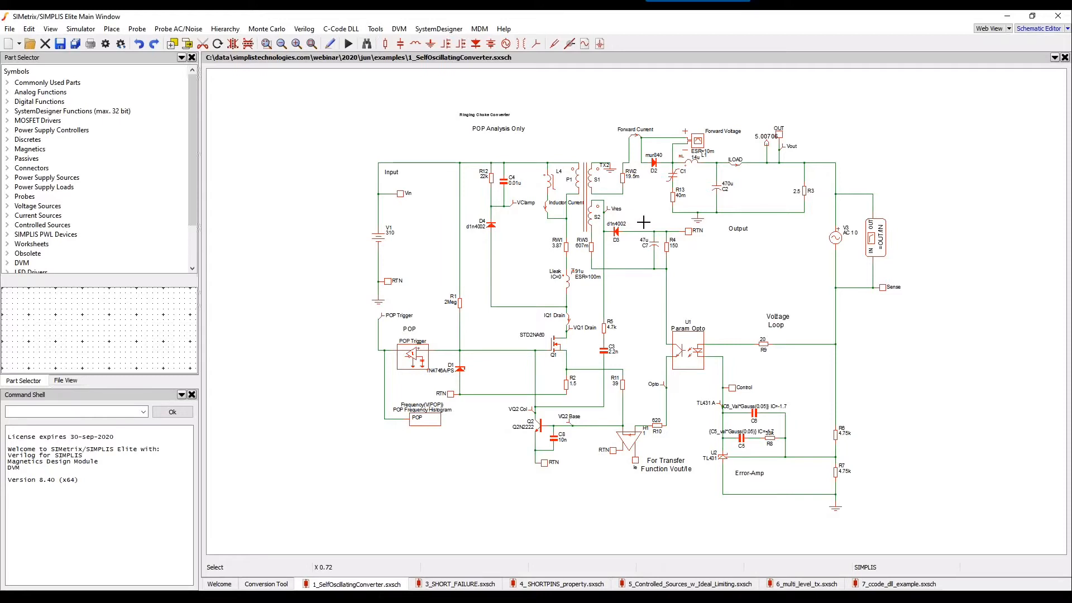
scroll(676, 199, up, 2)
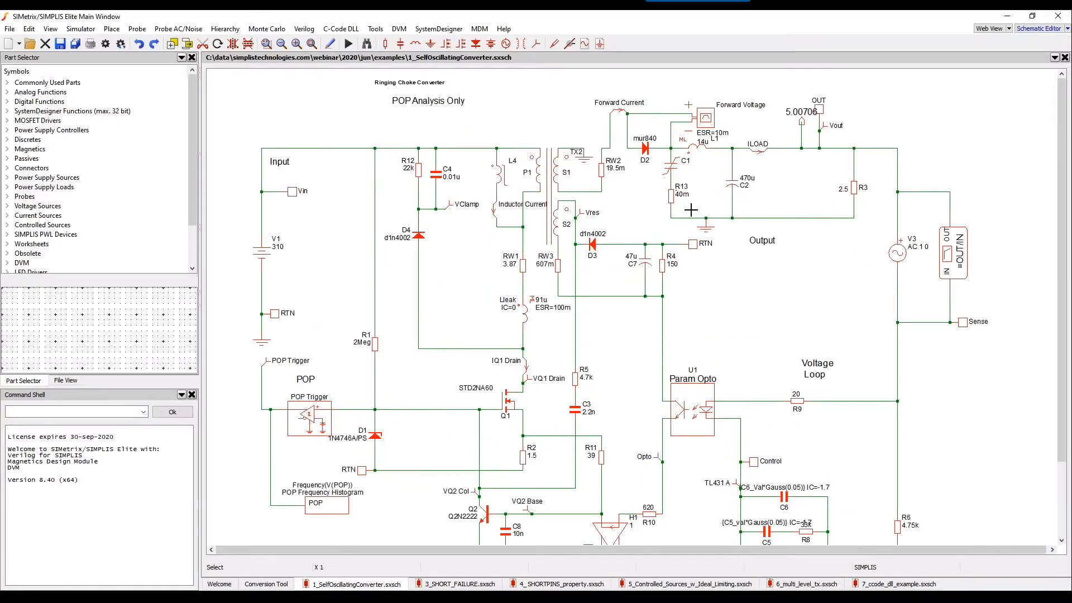
scroll(691, 210, up, 1)
scroll(691, 210, up, 1)
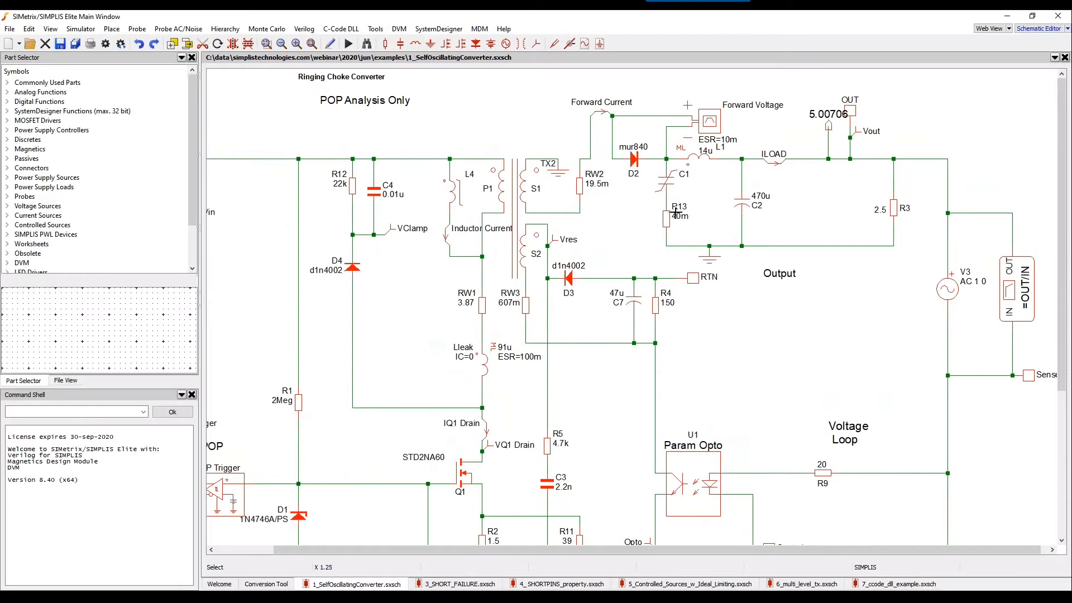
double_click(663, 182)
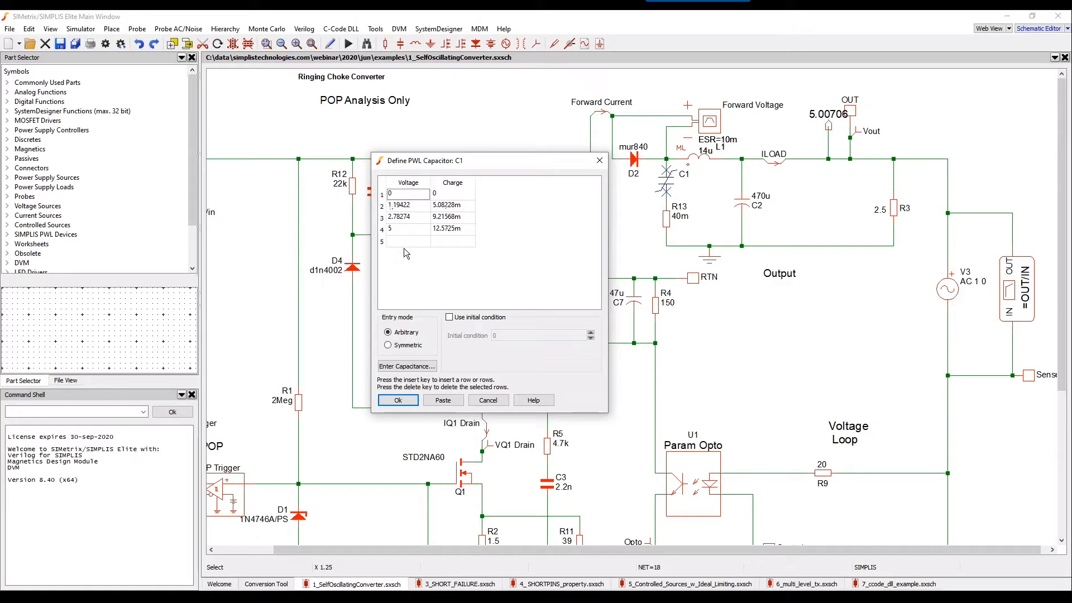
click(395, 366)
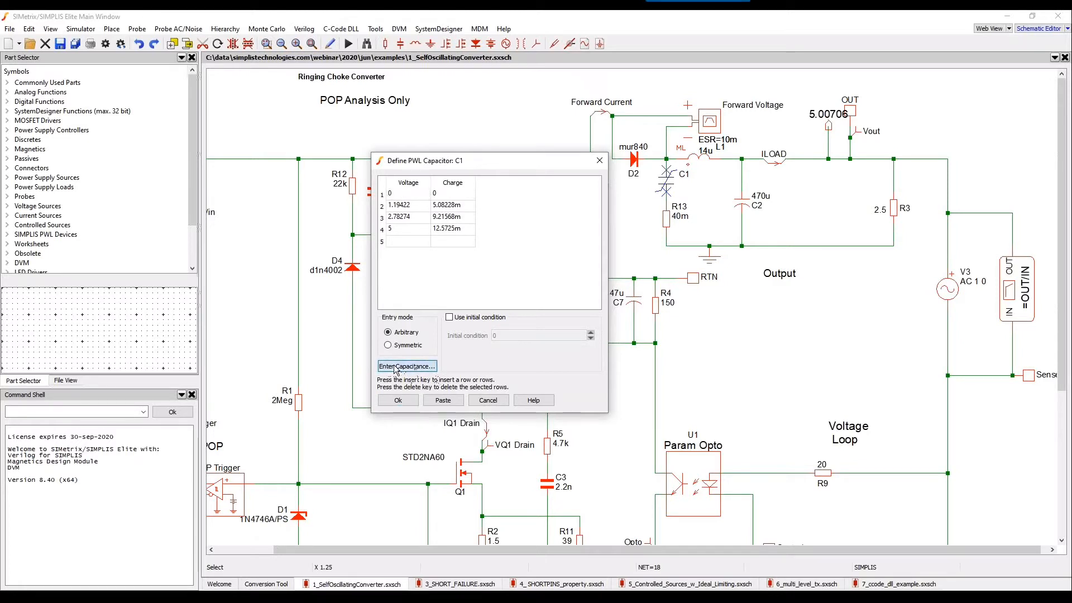
drag(467, 194, 484, 189)
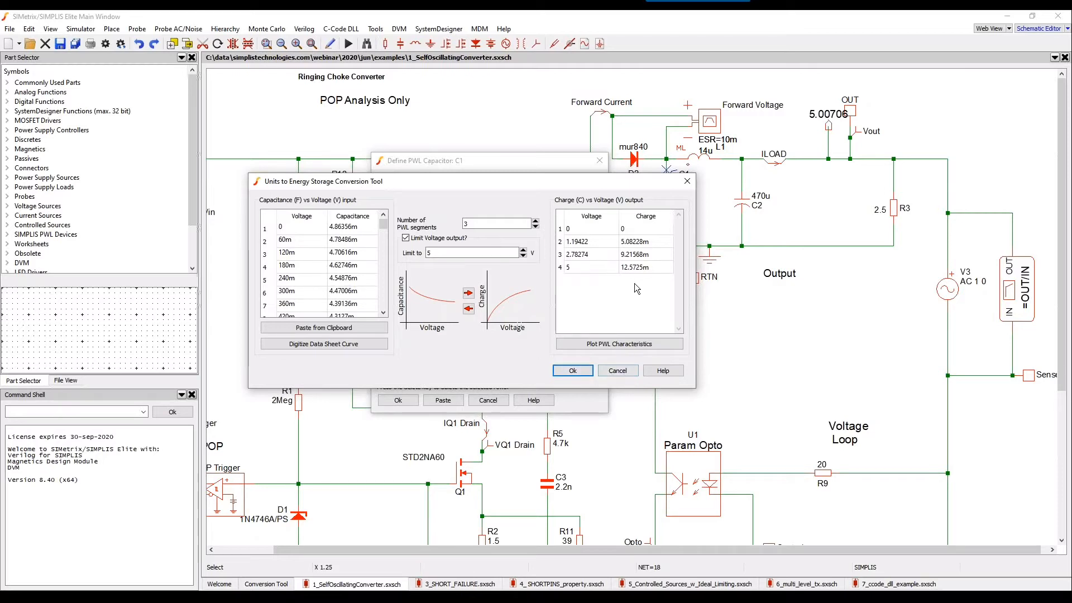
click(572, 371)
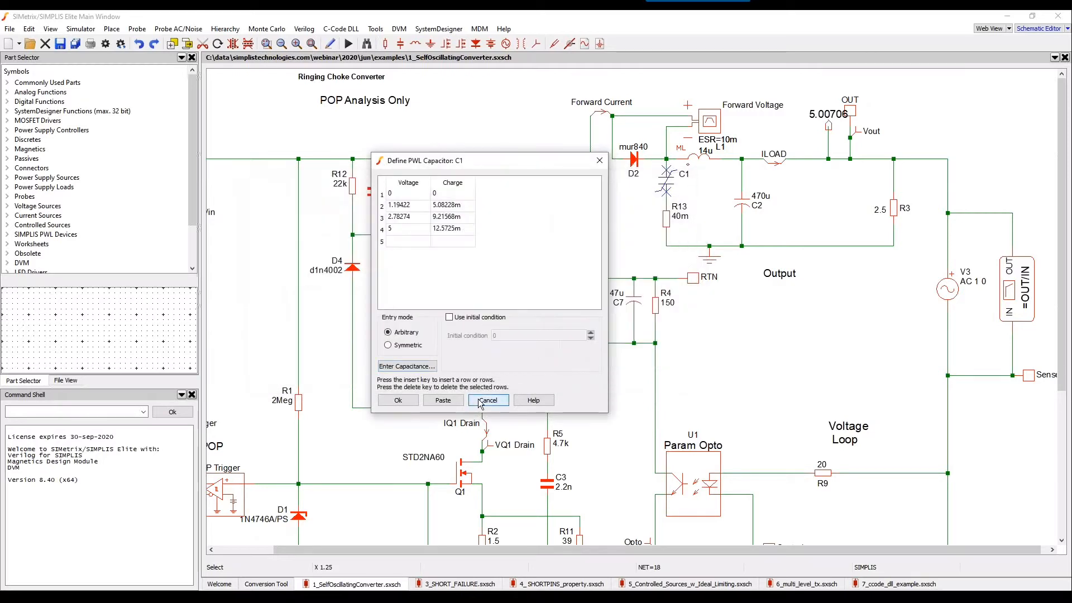
click(480, 402)
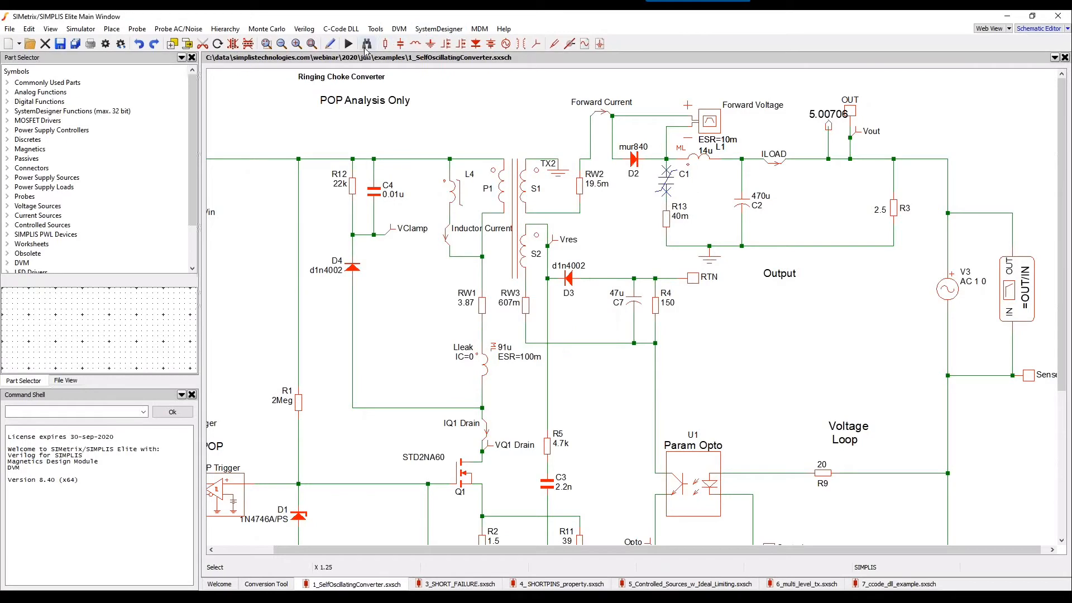
Search the parts for "pwl" and place a PWL Capacitor in the empty area above transformer TX2
click(367, 44)
text(pwl)
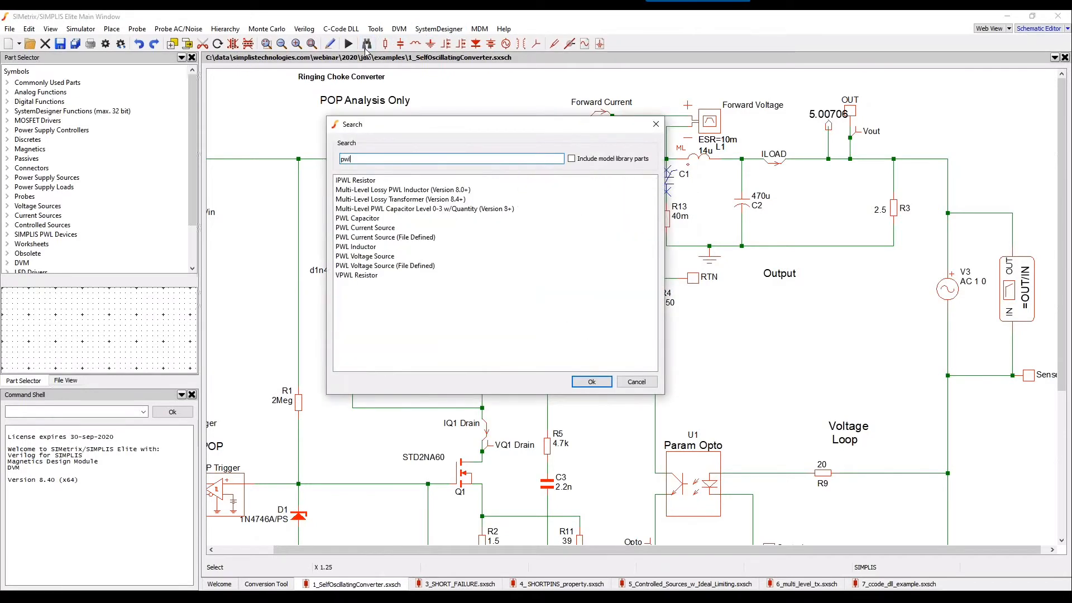
click(358, 218)
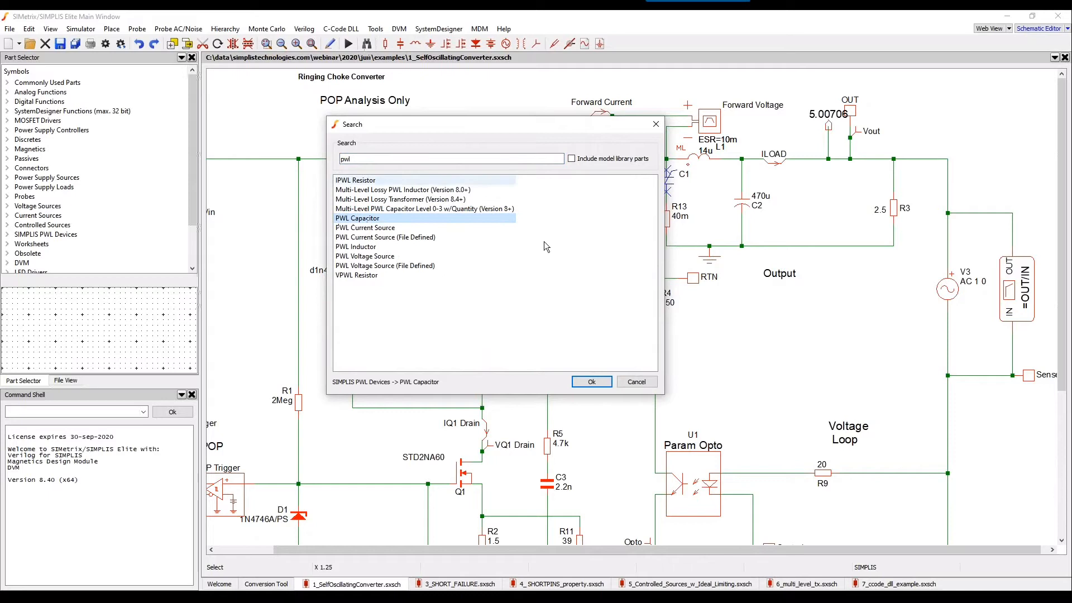
click(593, 385)
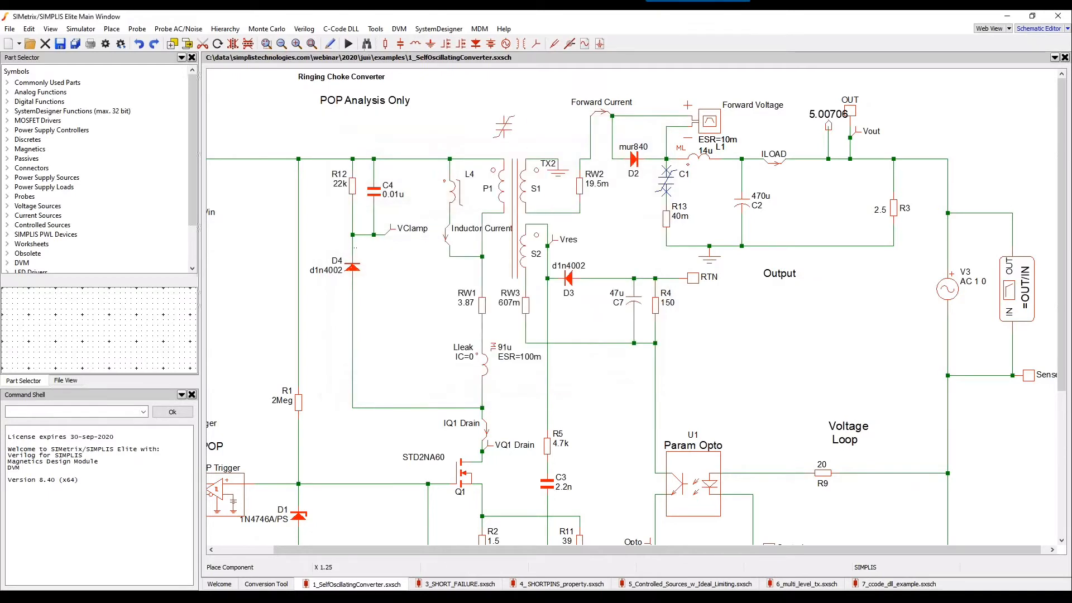
click(504, 127)
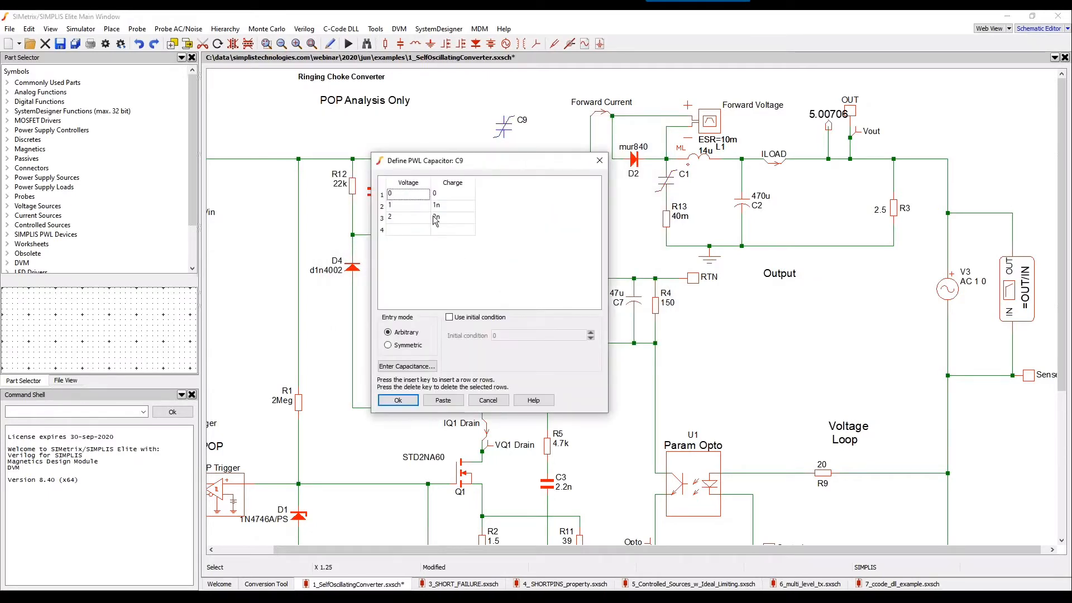
Convert the new PWL capacitor's charge-voltage points back to capacitance versus voltage and discard the conversion
click(406, 366)
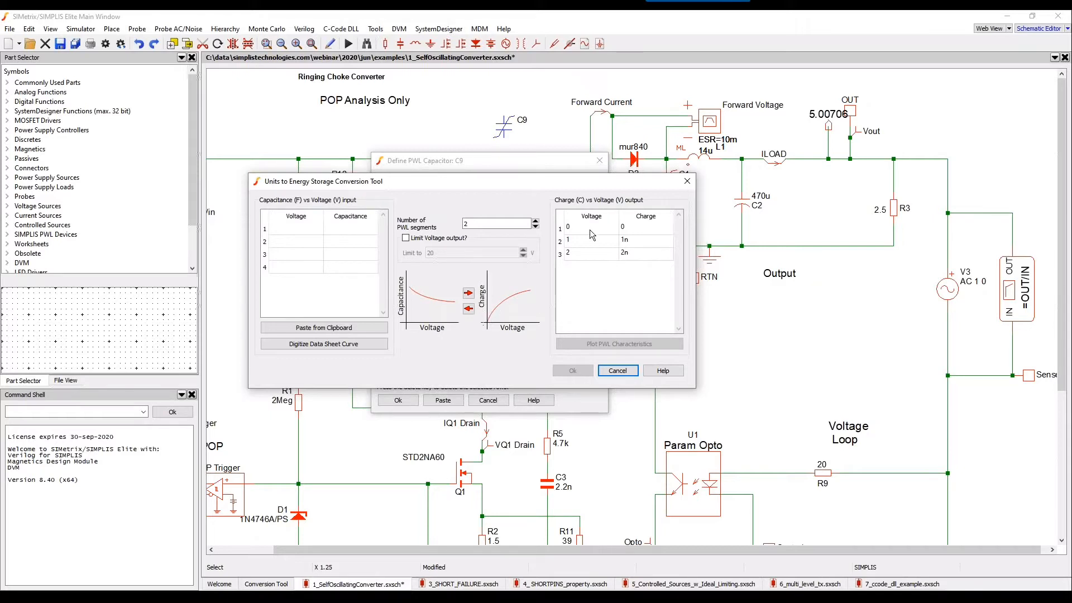
click(468, 310)
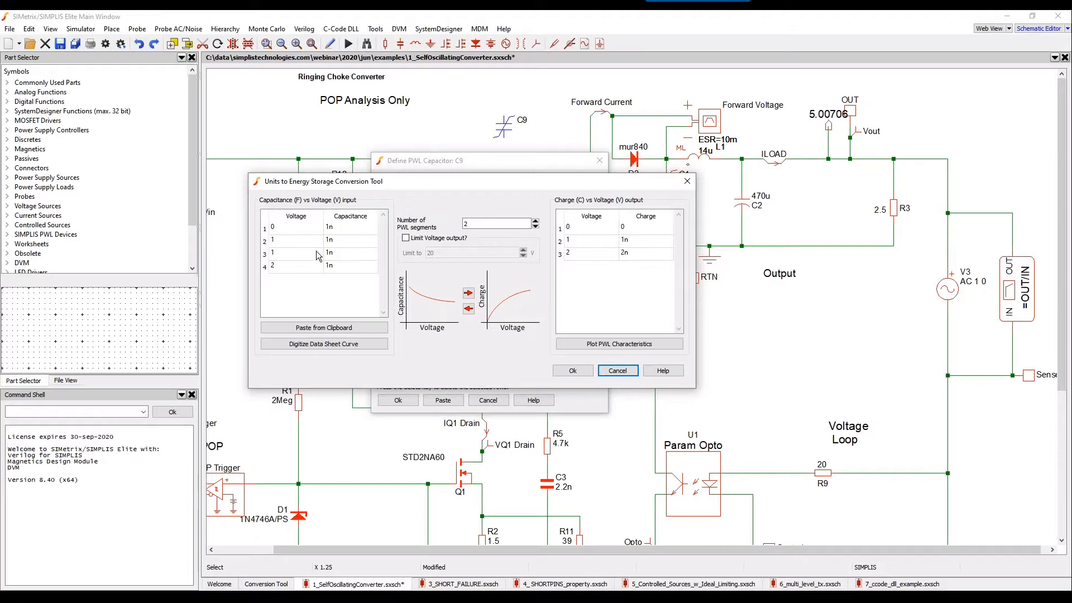
click(617, 371)
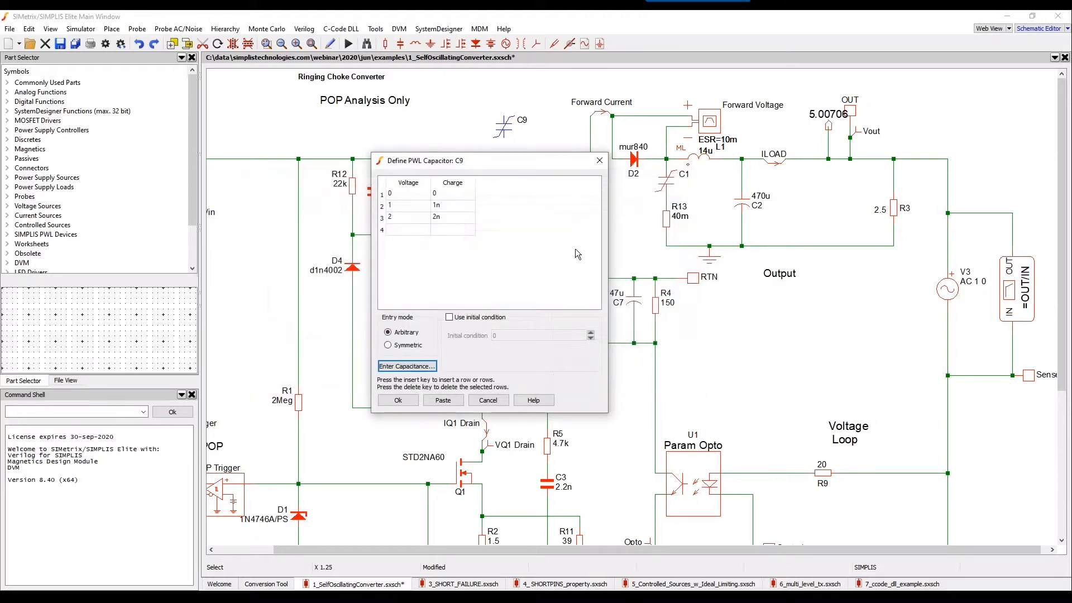
click(488, 400)
Open capacitor C1's capacitance conversion tool and load 1_example_capacitor_datasheet_curve.png for data sheet curve digitizing
double_click(664, 181)
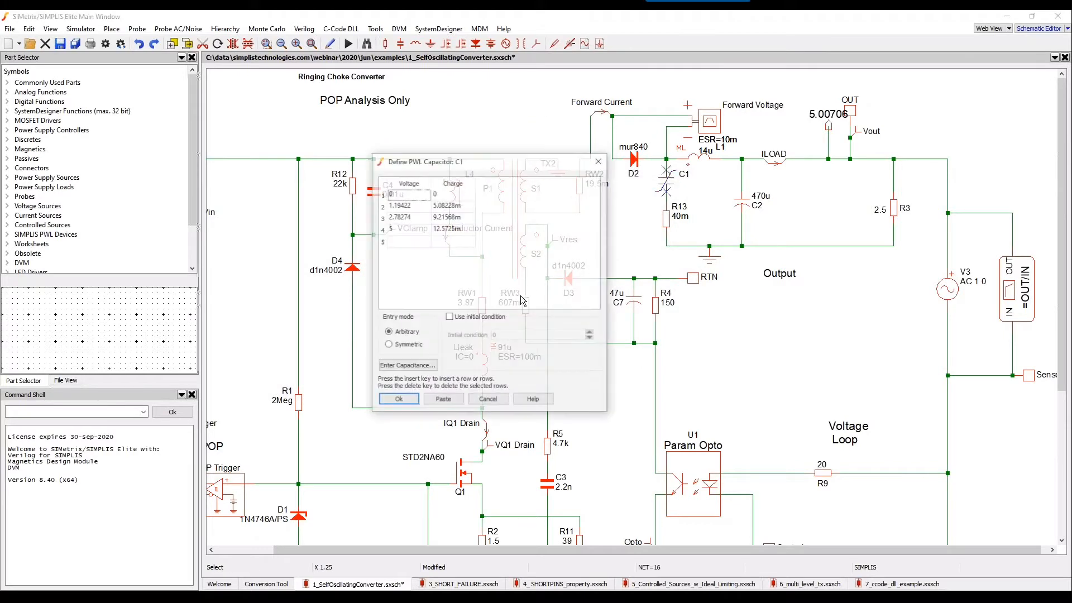
click(404, 368)
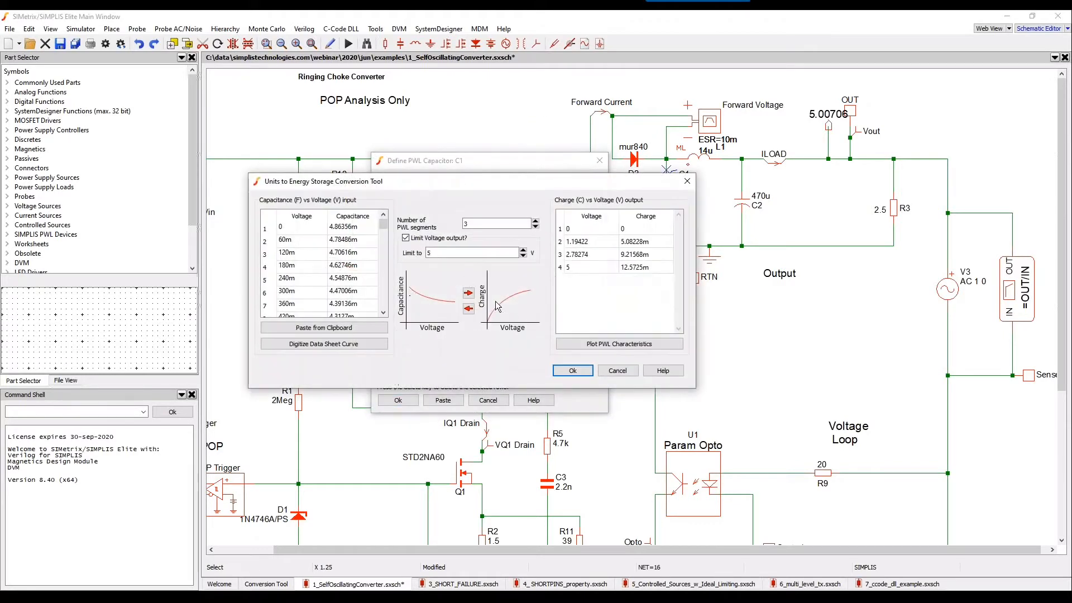
drag(507, 186, 514, 152)
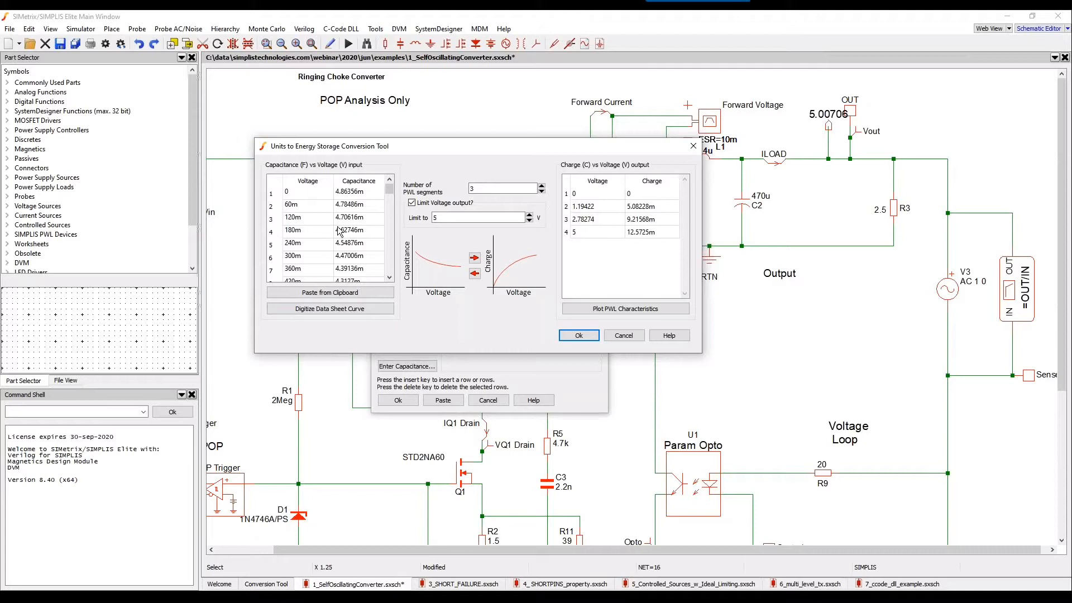
click(318, 310)
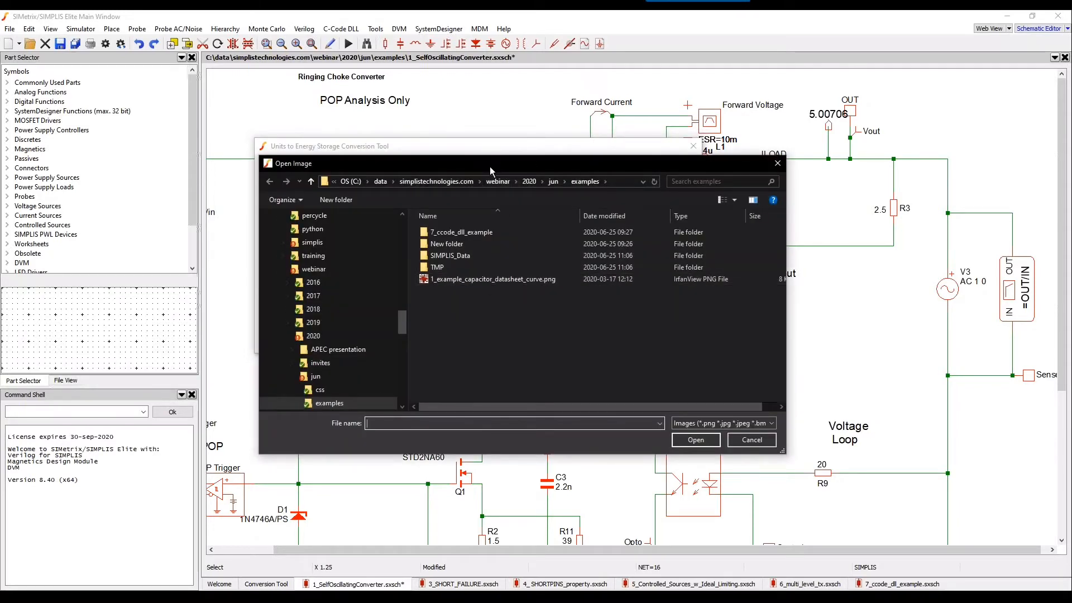
drag(490, 166, 533, 118)
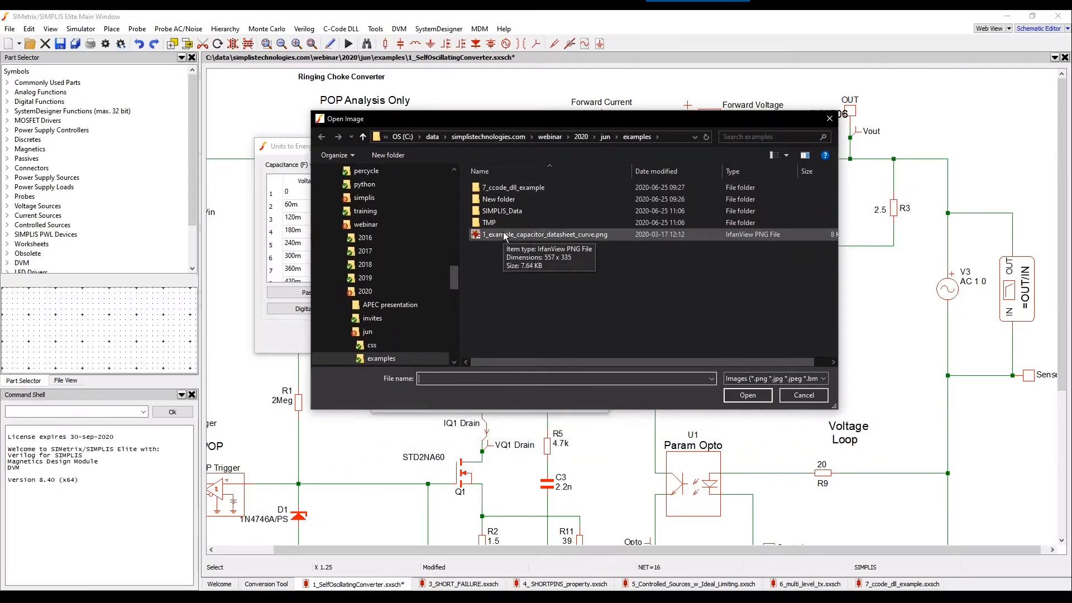
click(504, 235)
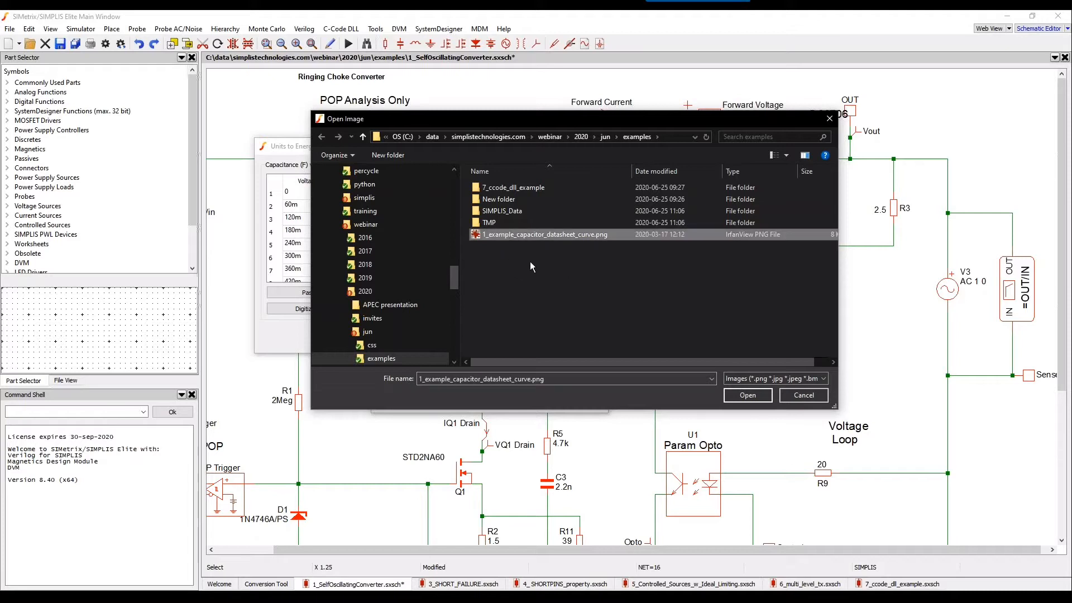
click(747, 395)
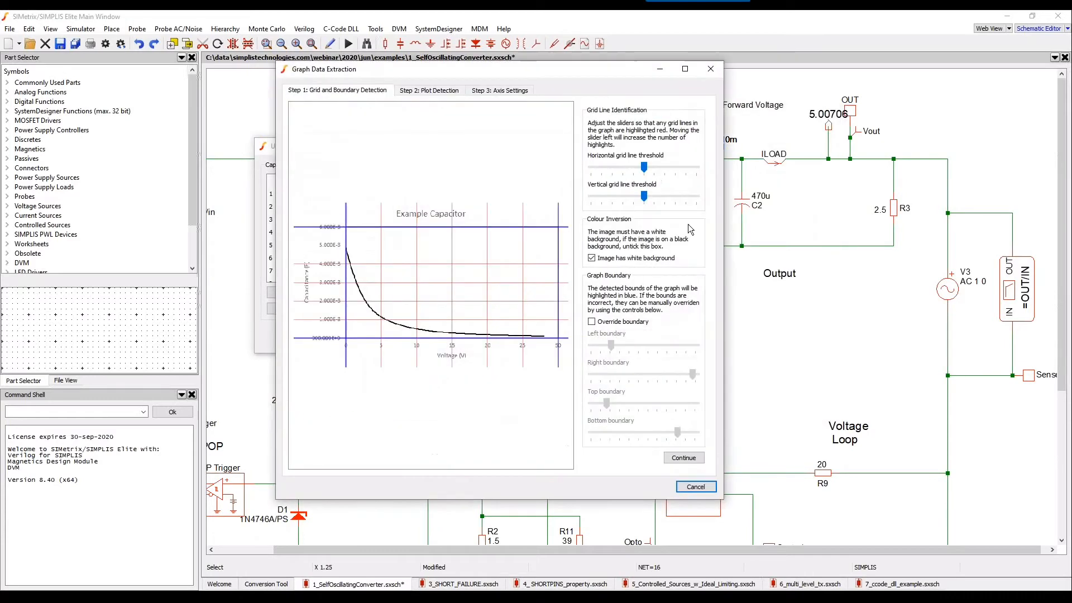
Accept the detected grid and boundary, and trace the capacitance curve with seven snapped points along its length
drag(724, 503, 946, 575)
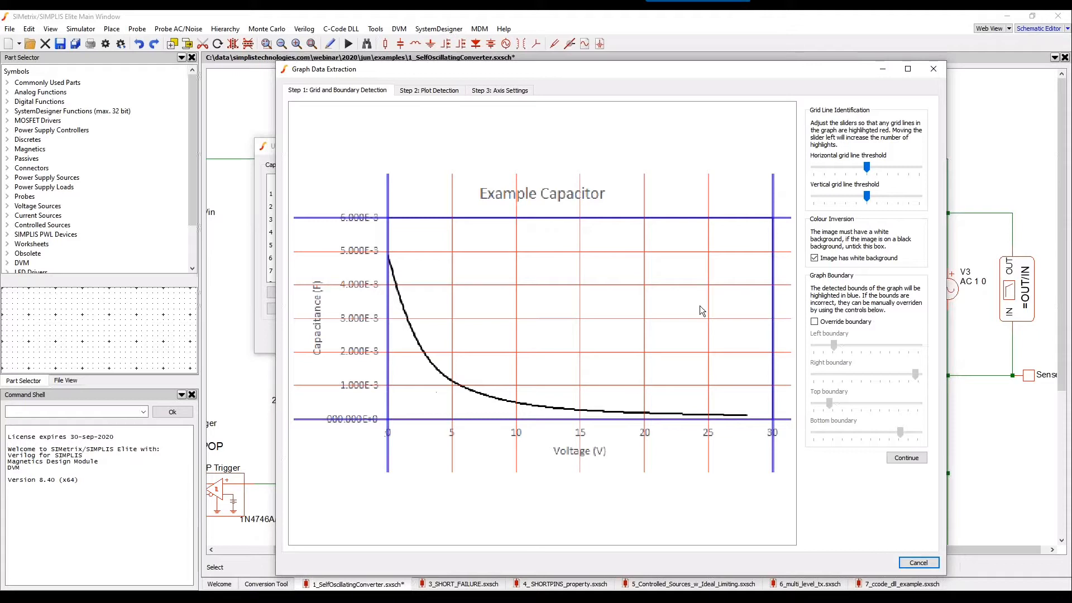
click(900, 459)
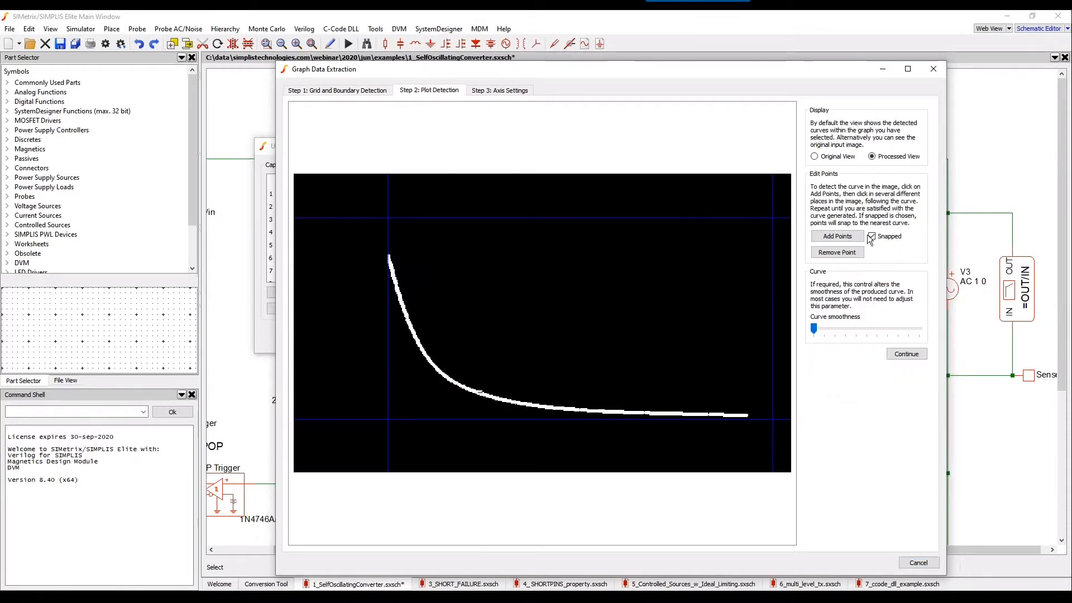
click(825, 236)
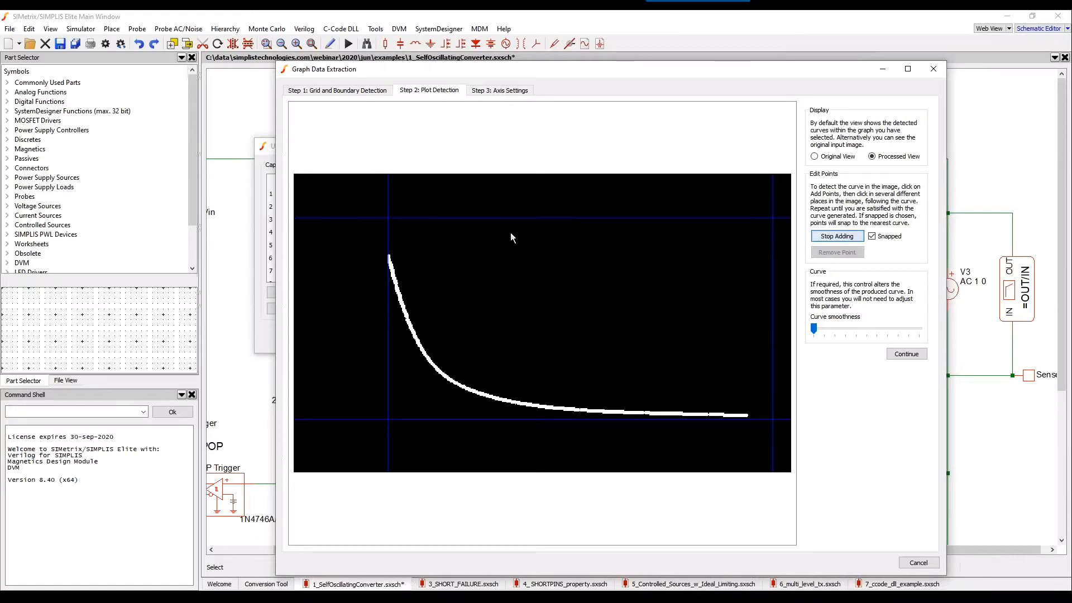
click(391, 269)
click(397, 290)
click(413, 332)
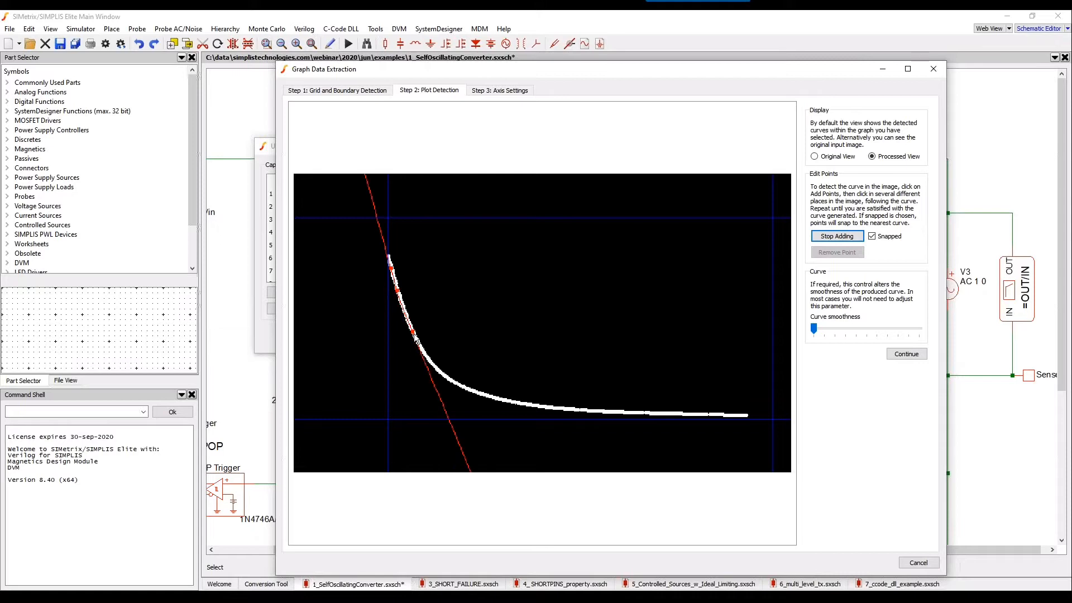
click(434, 366)
click(465, 387)
click(557, 407)
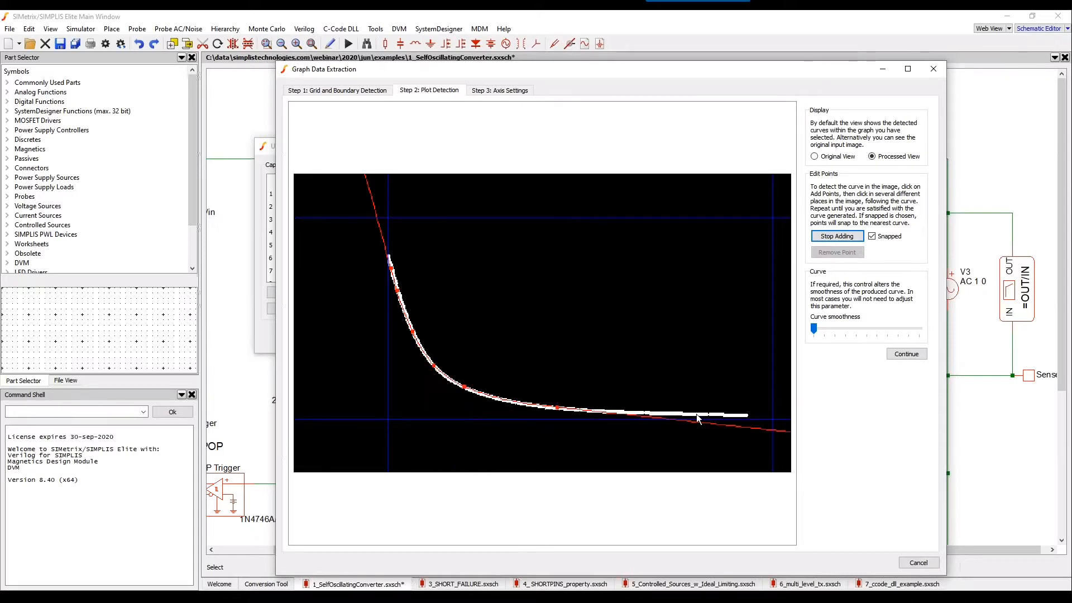
click(696, 414)
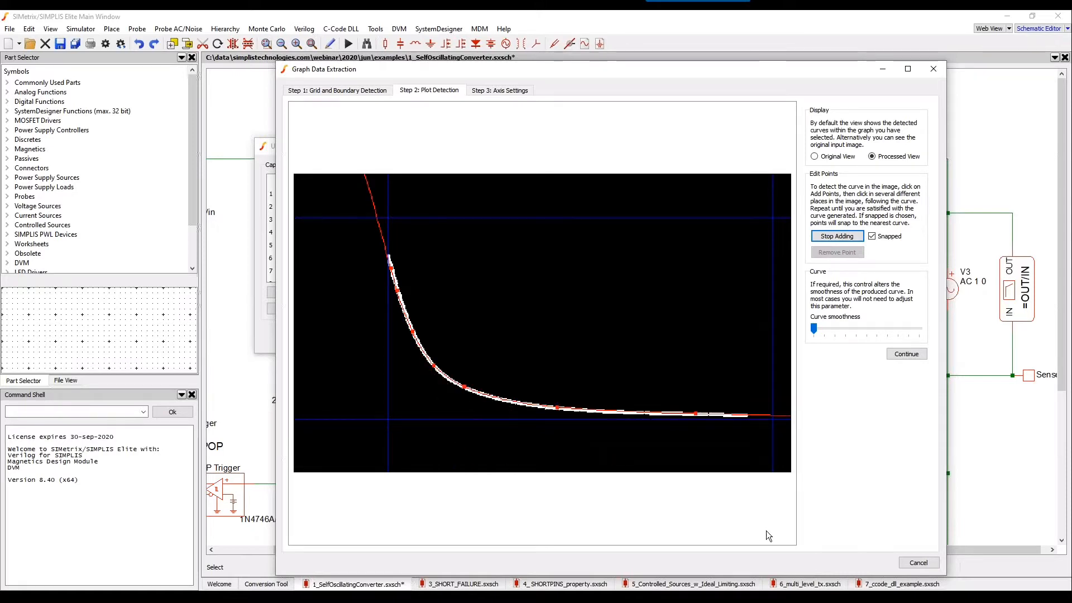
click(903, 354)
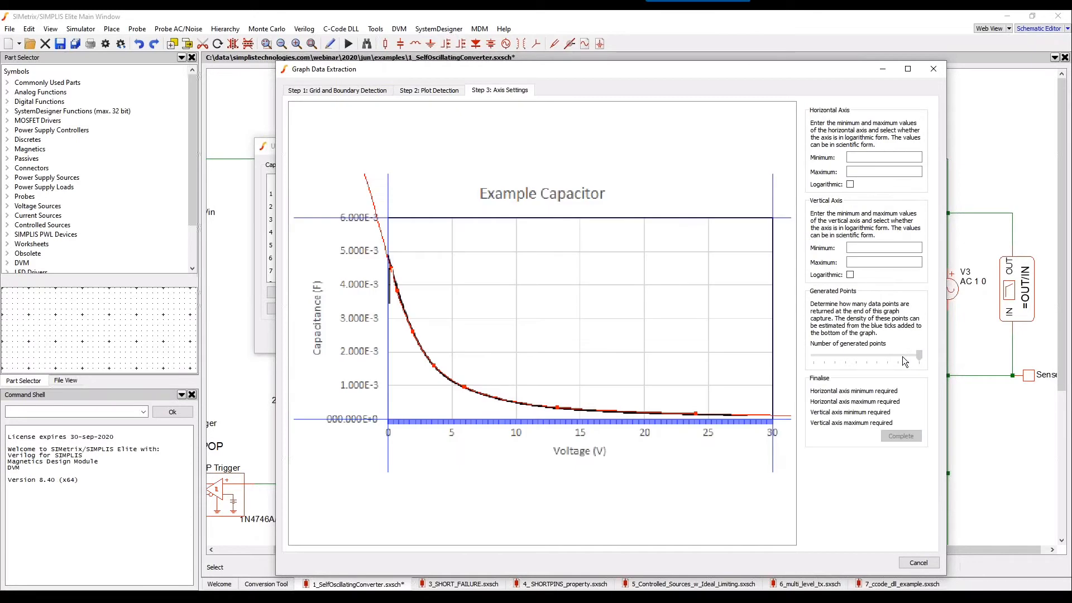
Set the graph's horizontal axis range to a minimum of 0 and a maximum of 30
click(858, 157)
text(0)
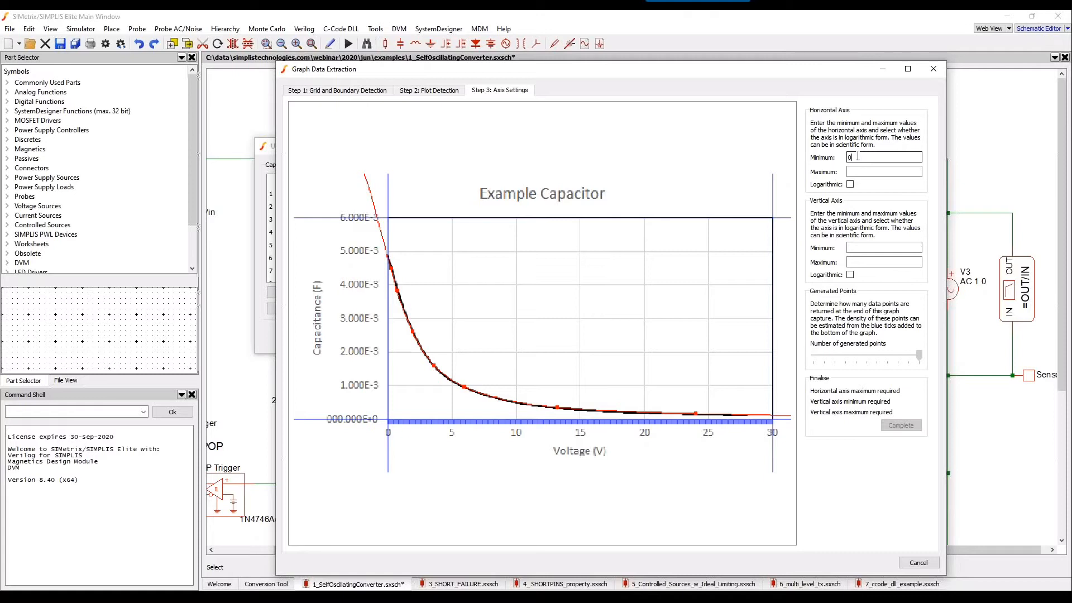
key(Tab)
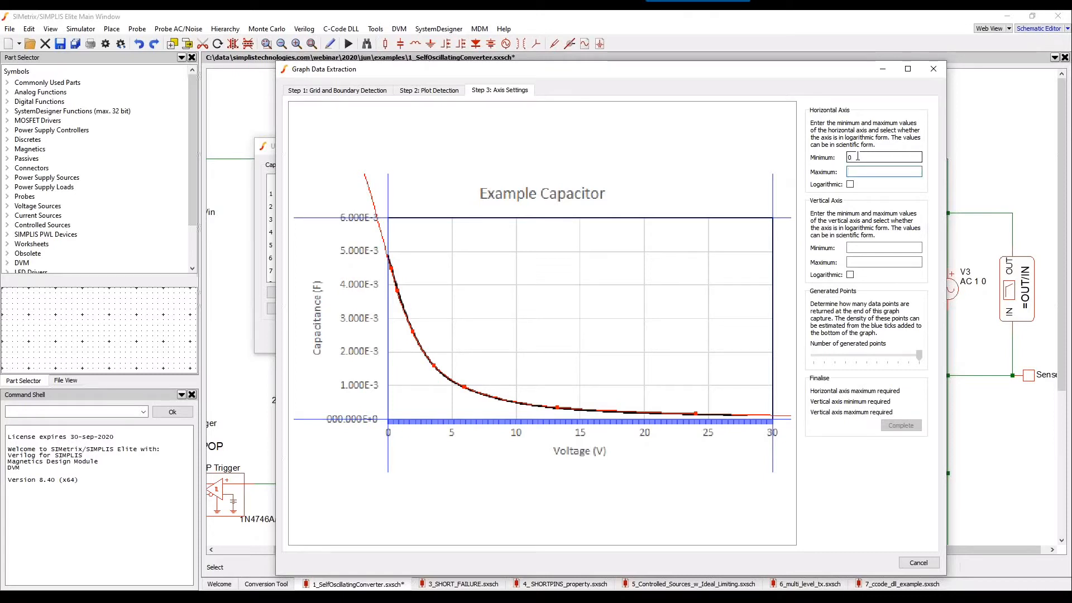
text(30)
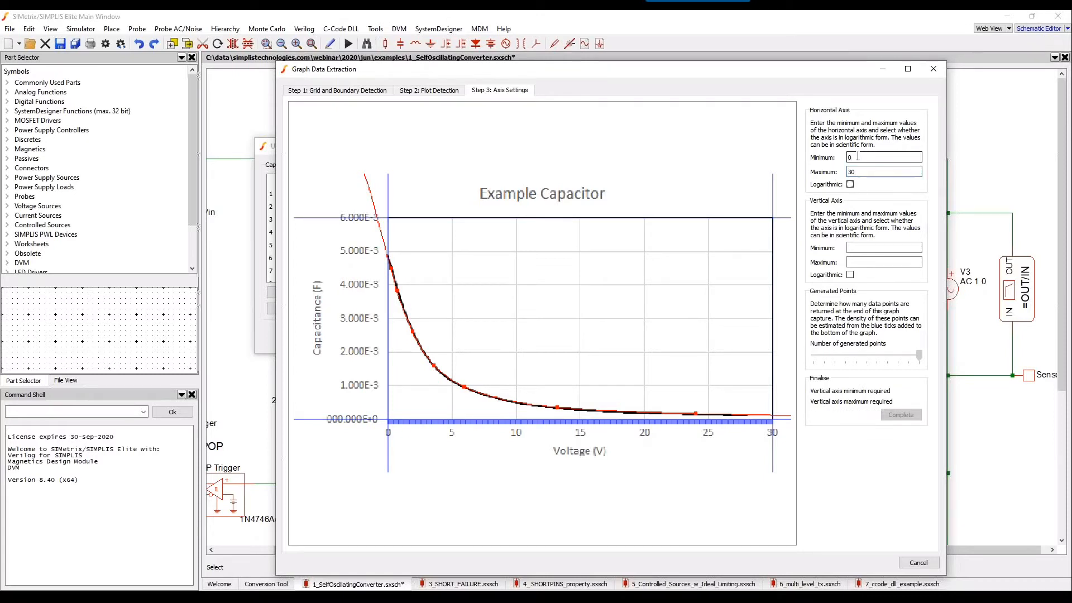
Set the graph's vertical axis range to a minimum of 0 and a maximum of 6m, and complete the data extraction
click(852, 246)
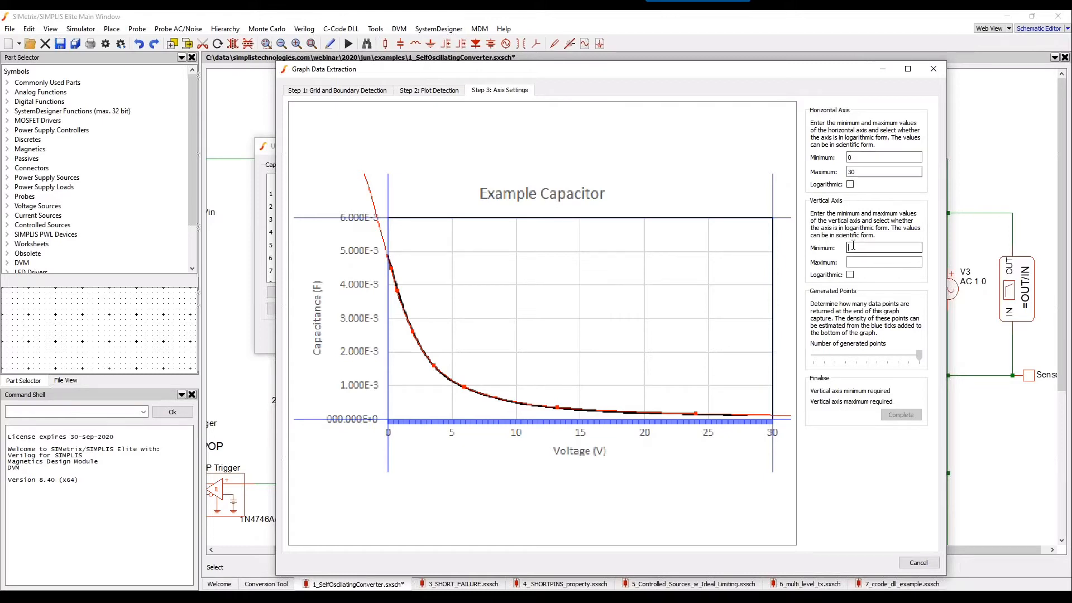
text(0)
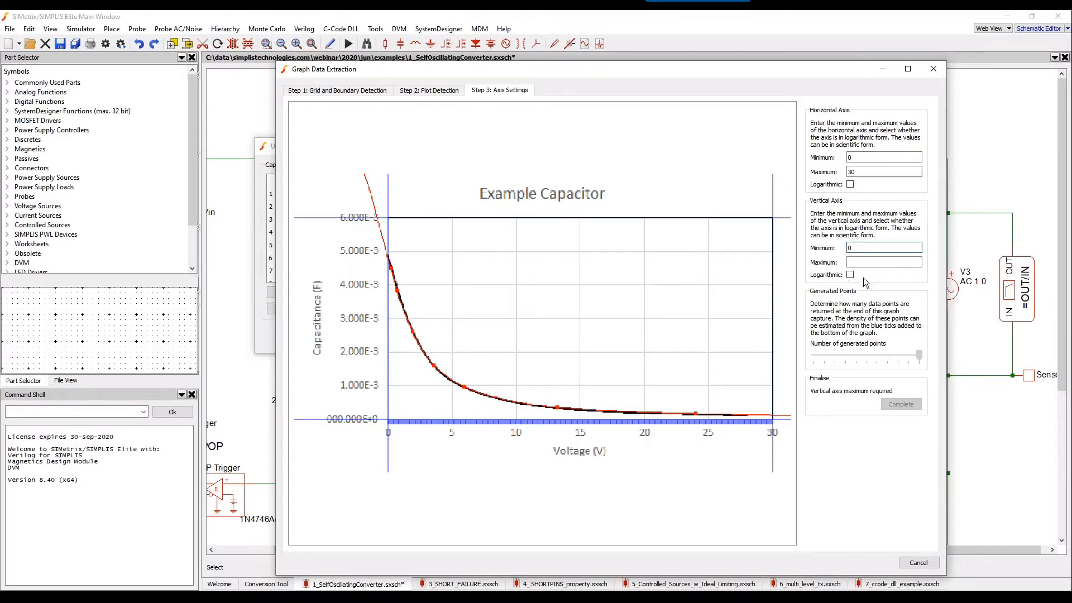
click(862, 264)
text(6m)
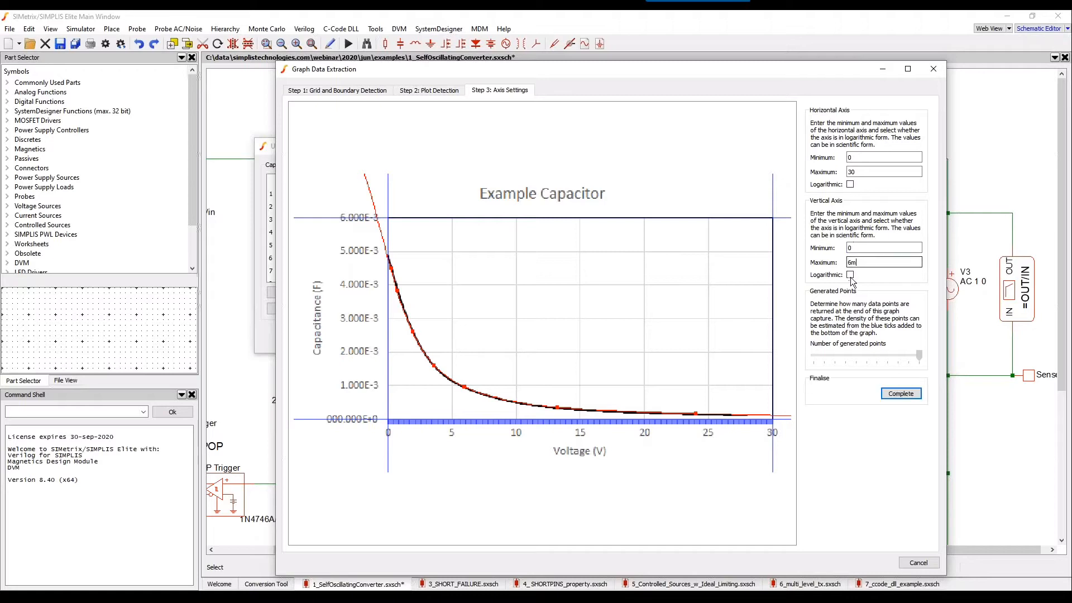
click(900, 397)
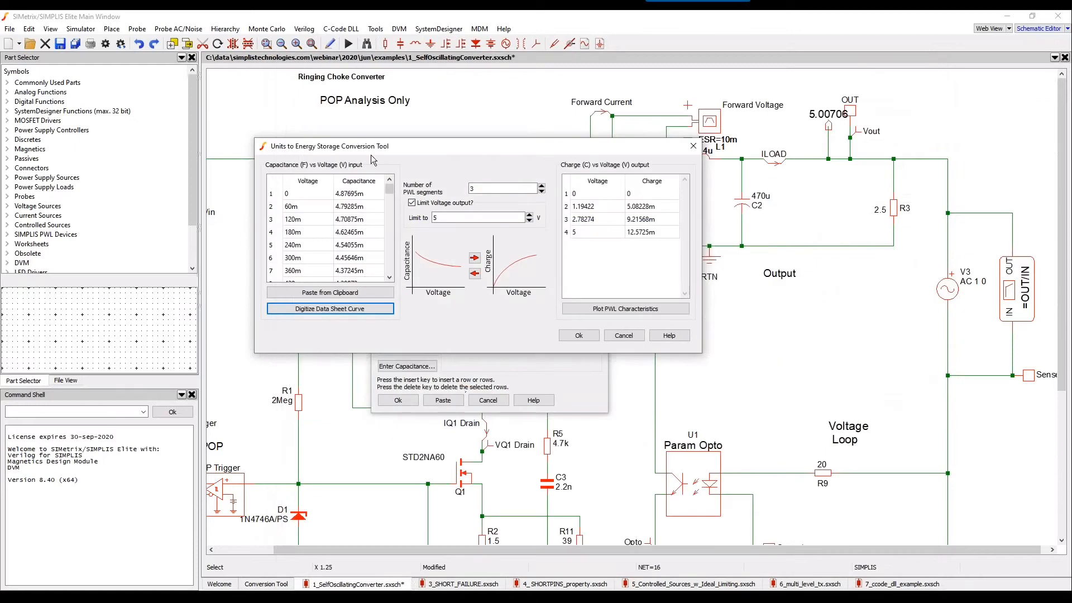
Review the digitized capacitance points and convert them to charge versus voltage using 2 PWL segments with no voltage limit
click(391, 192)
drag(390, 192, 290, 195)
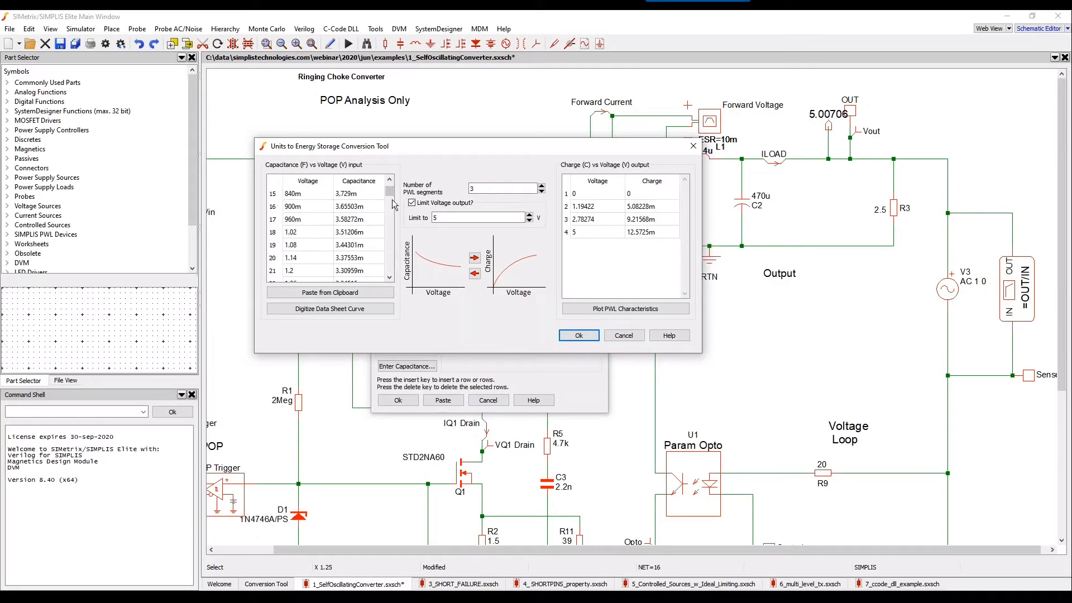
drag(390, 193, 384, 286)
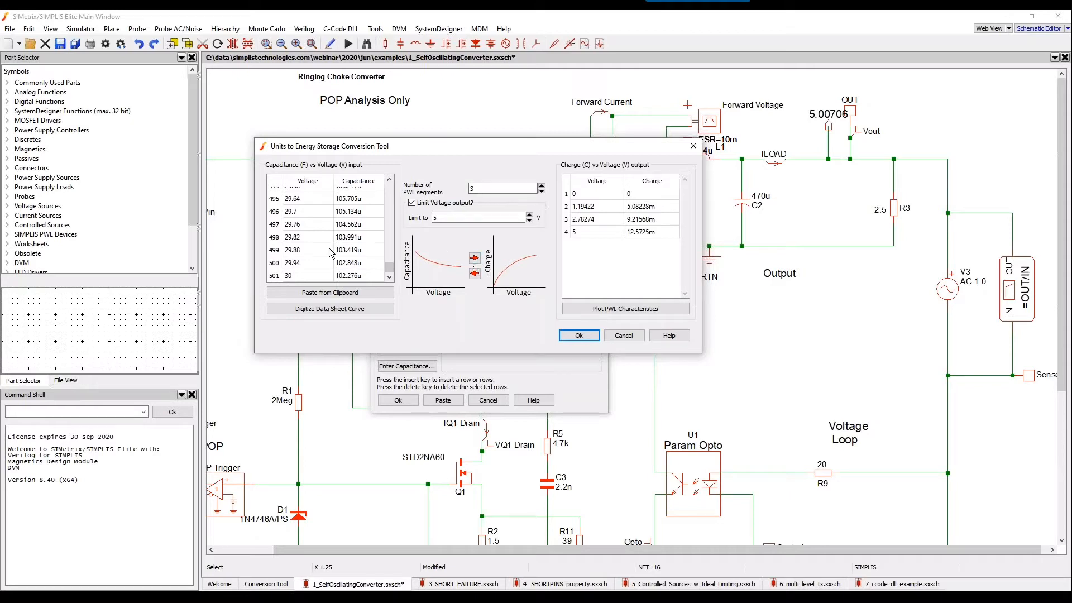
drag(390, 268, 392, 188)
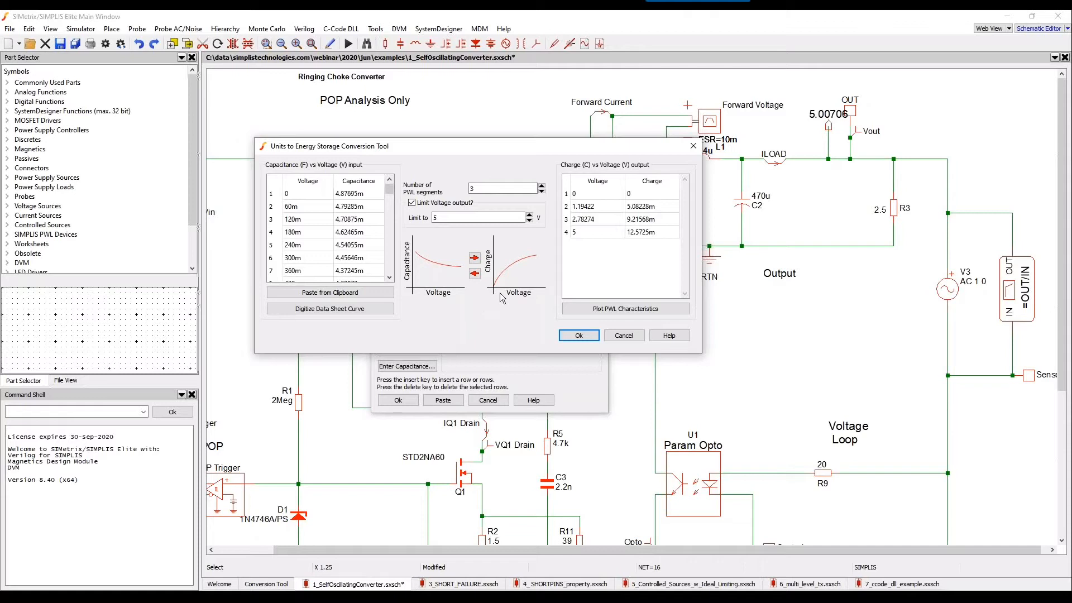
click(474, 257)
click(541, 191)
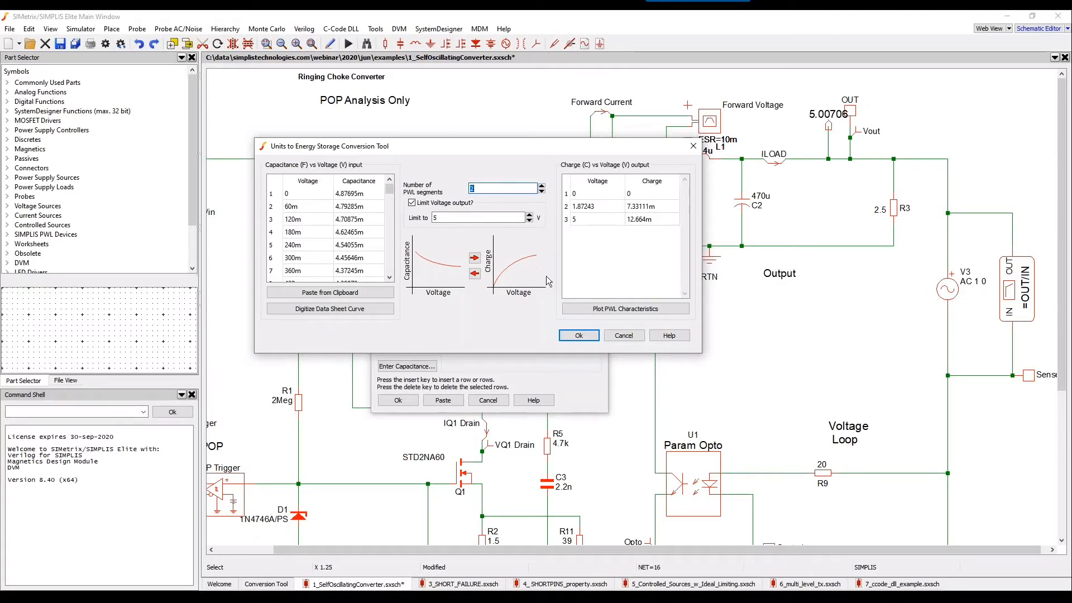
click(412, 204)
click(412, 204)
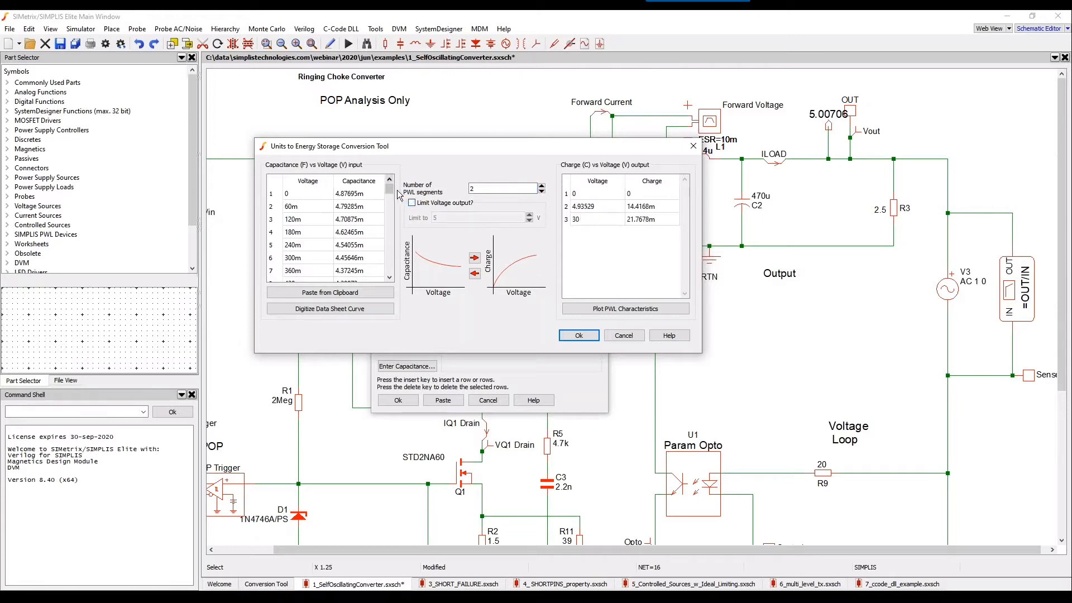
Plot the two-segment PWL characteristics to compare the fit with the digitized curve, and close the plot
mouse_move(389, 189)
mouse_down()
mouse_move(391, 270)
mouse_move(391, 189)
mouse_up()
click(614, 310)
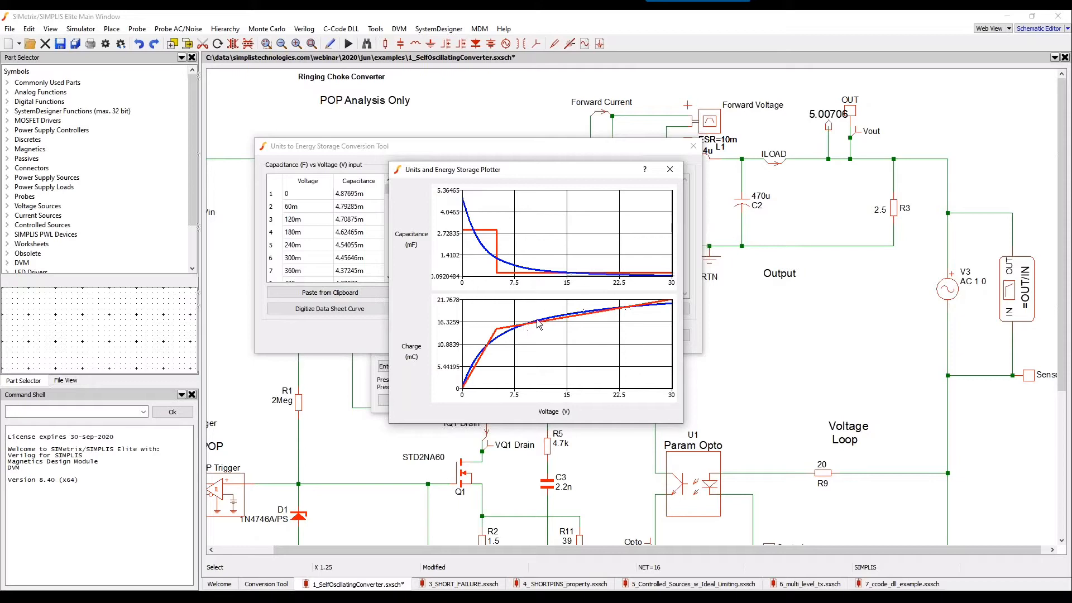
click(671, 175)
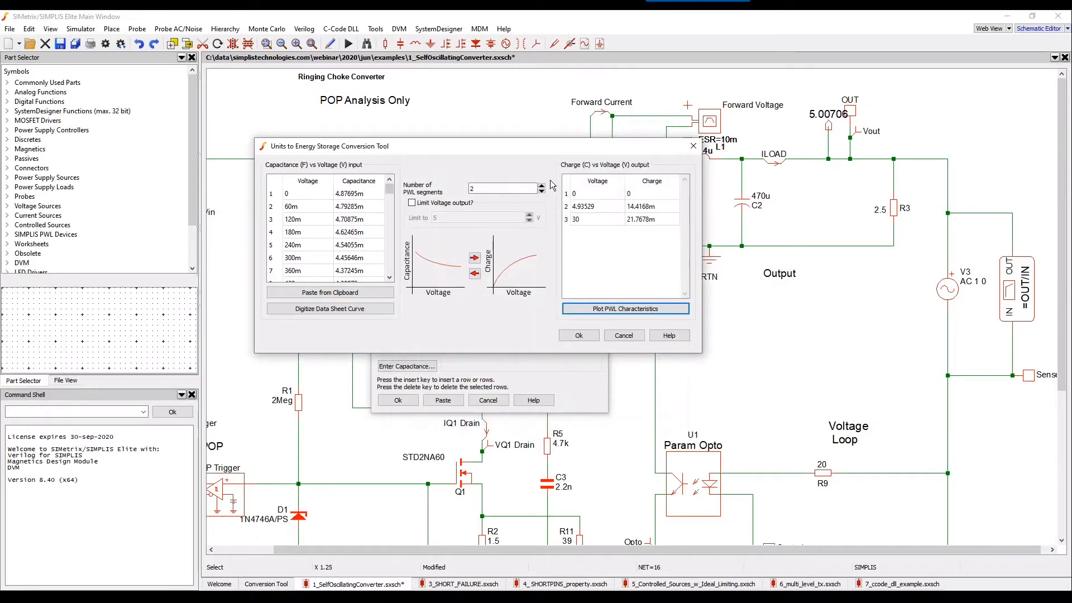
Set the number of PWL segments to 3 and check the fit in the PWL characteristics plot
click(540, 186)
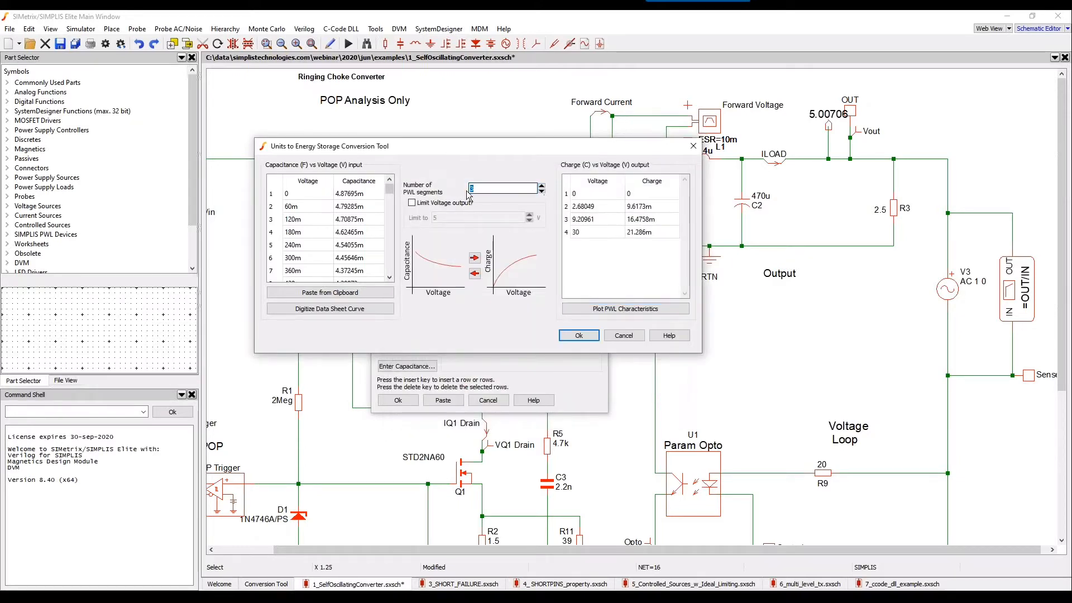
click(593, 313)
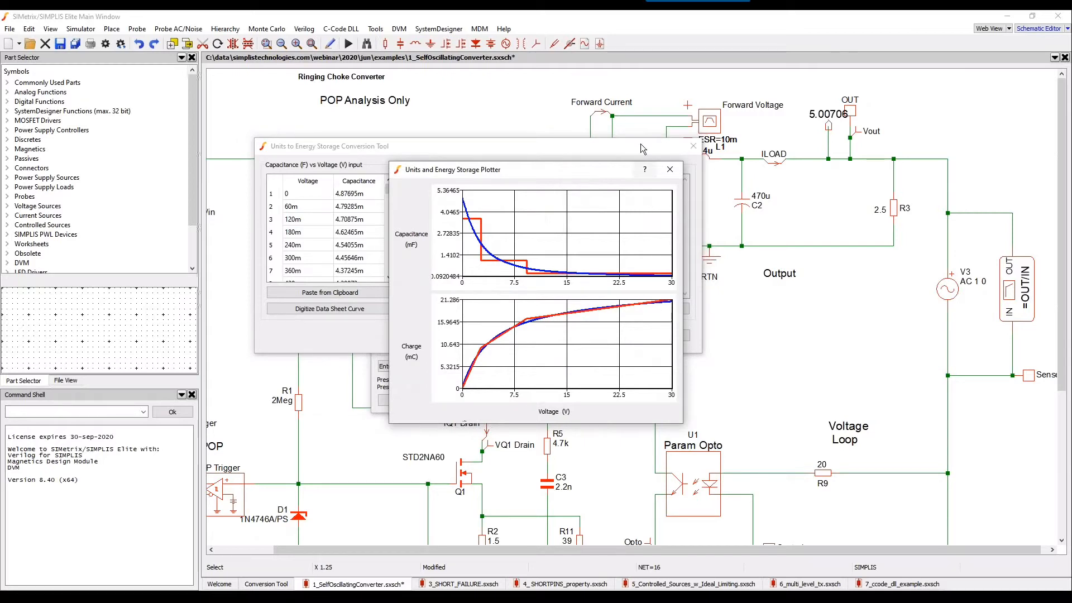
click(669, 169)
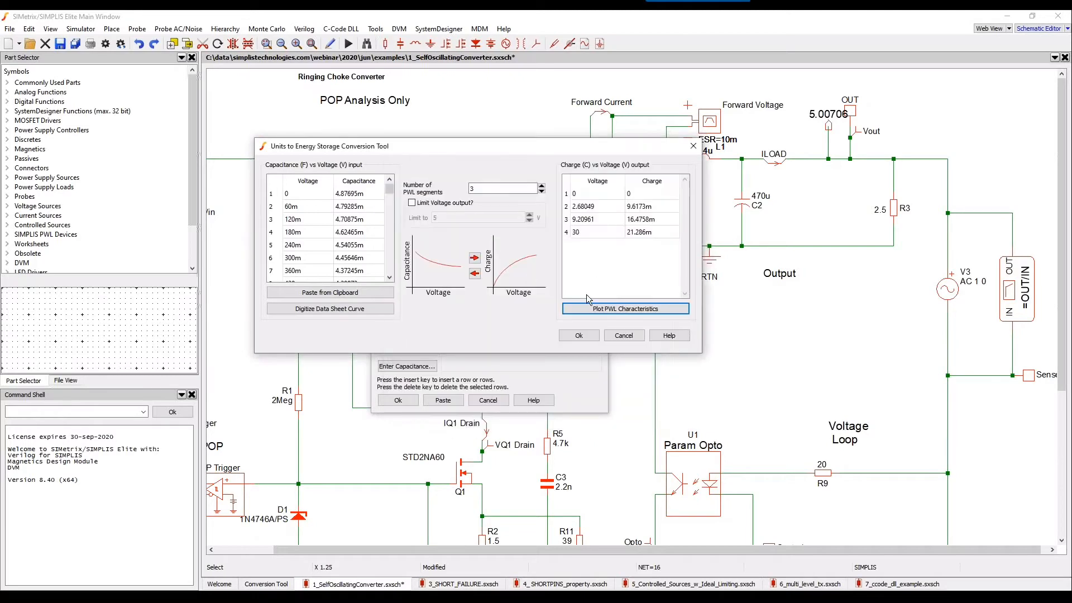
Apply the converted charge-voltage points to capacitor C1 and run the simulation
click(576, 337)
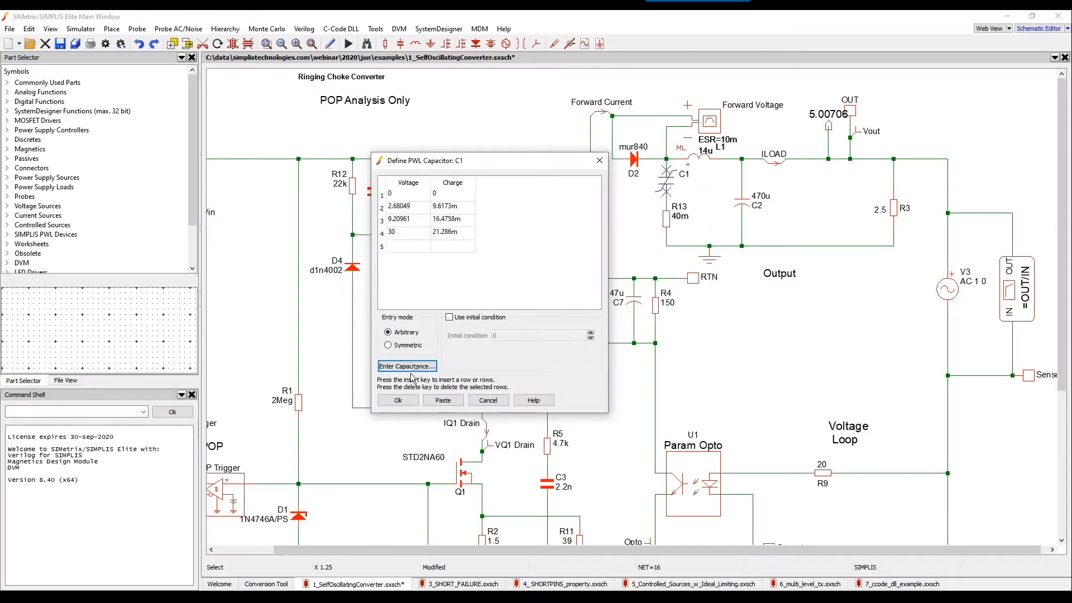
click(403, 402)
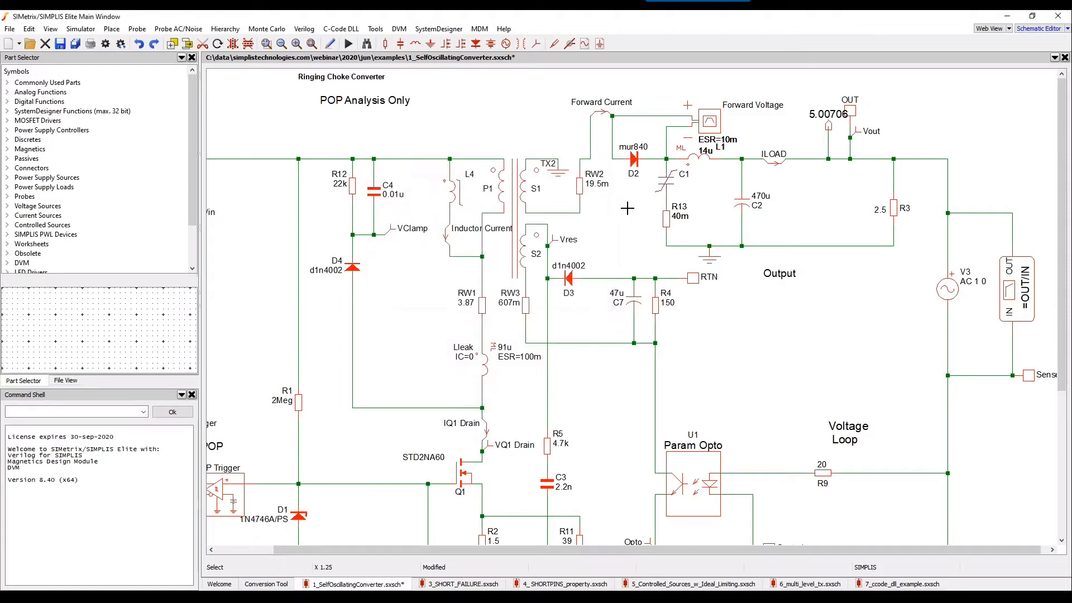
key(F9)
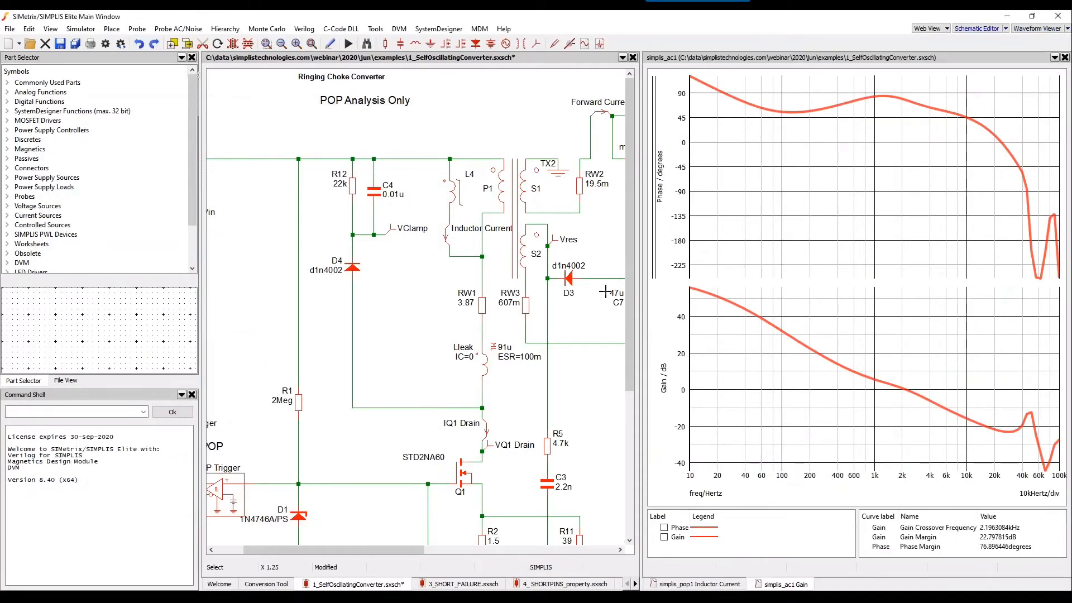
Convert capacitor C1's stored charge-voltage points back to capacitance versus voltage, and discard the conversion
drag(335, 550, 439, 551)
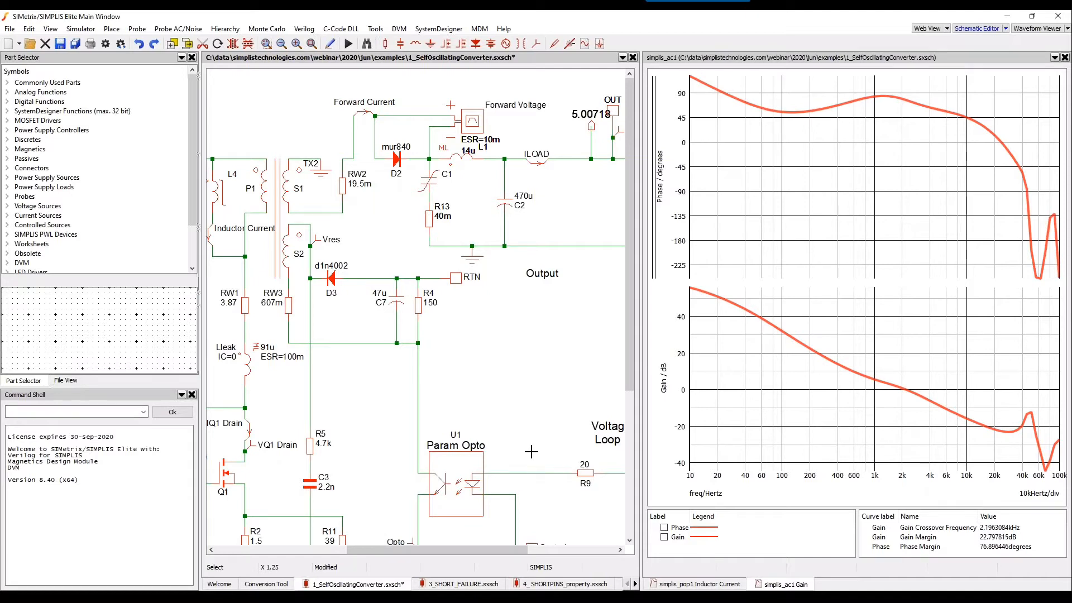
double_click(428, 179)
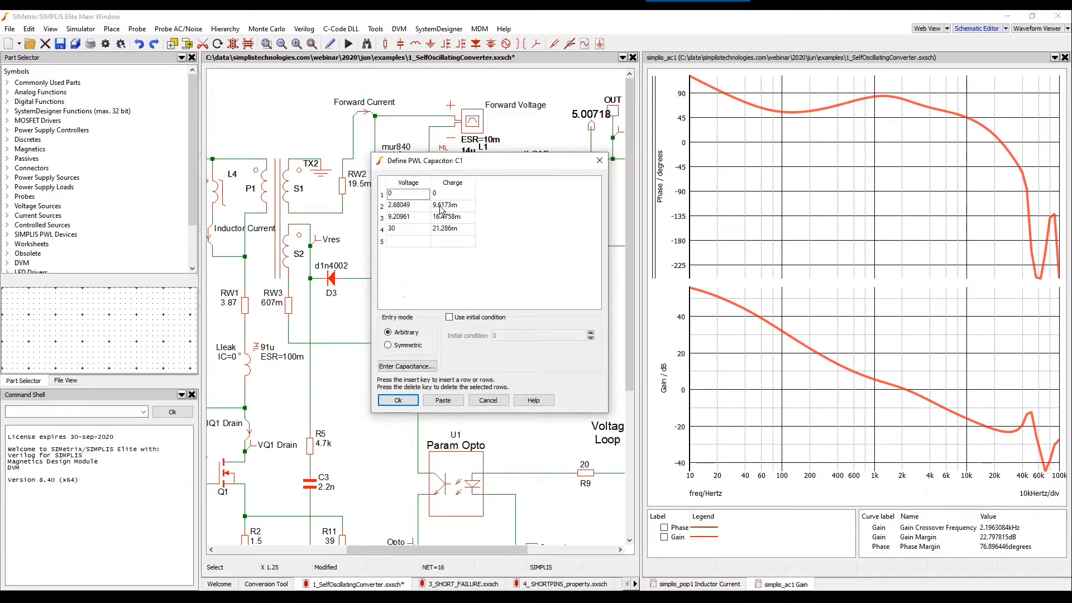
click(404, 369)
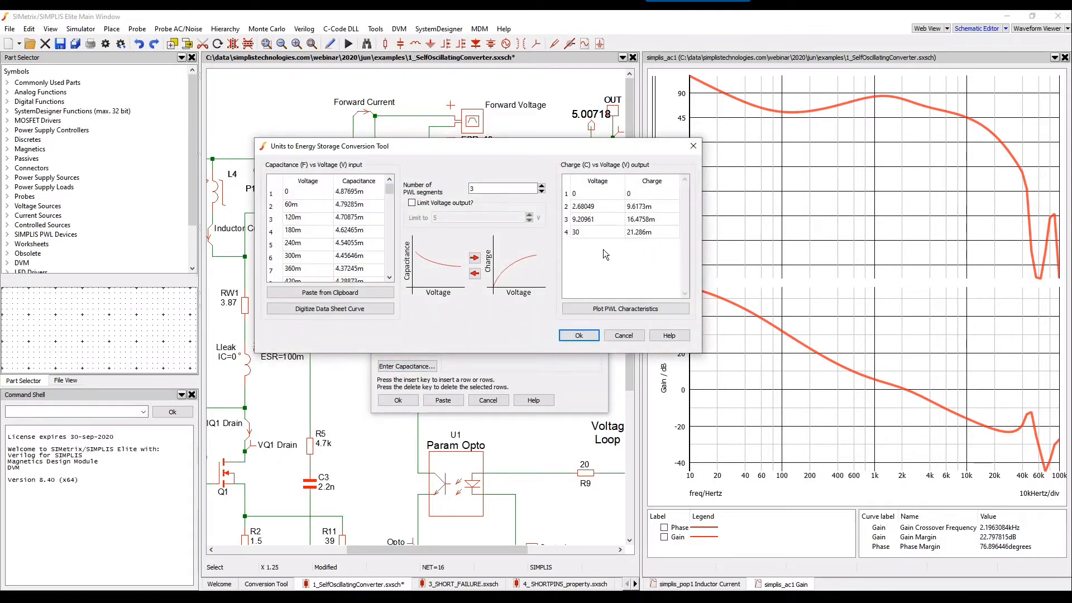
click(475, 274)
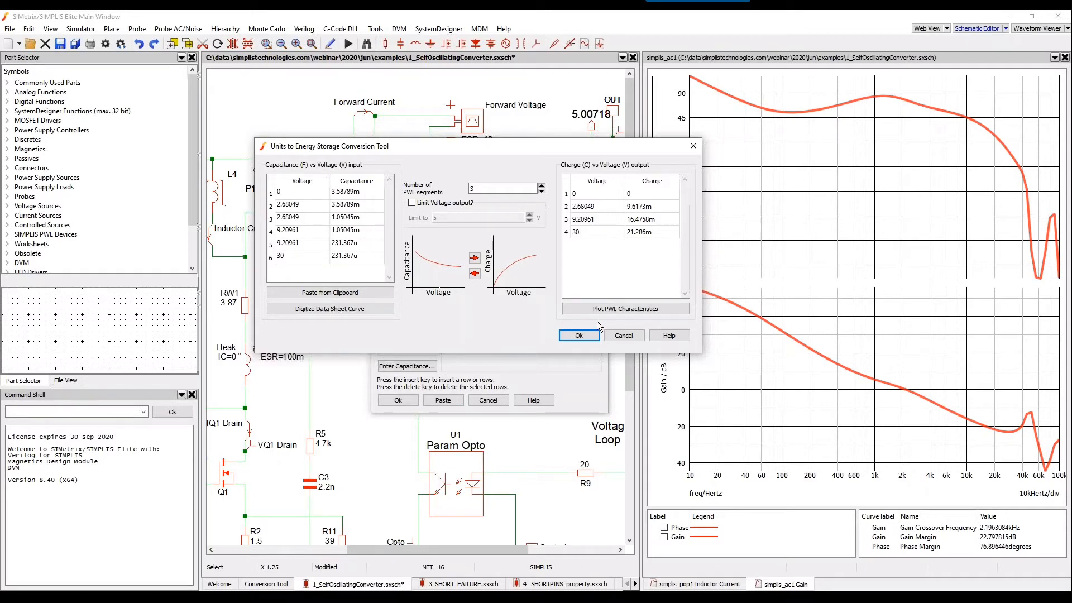
click(626, 335)
click(488, 399)
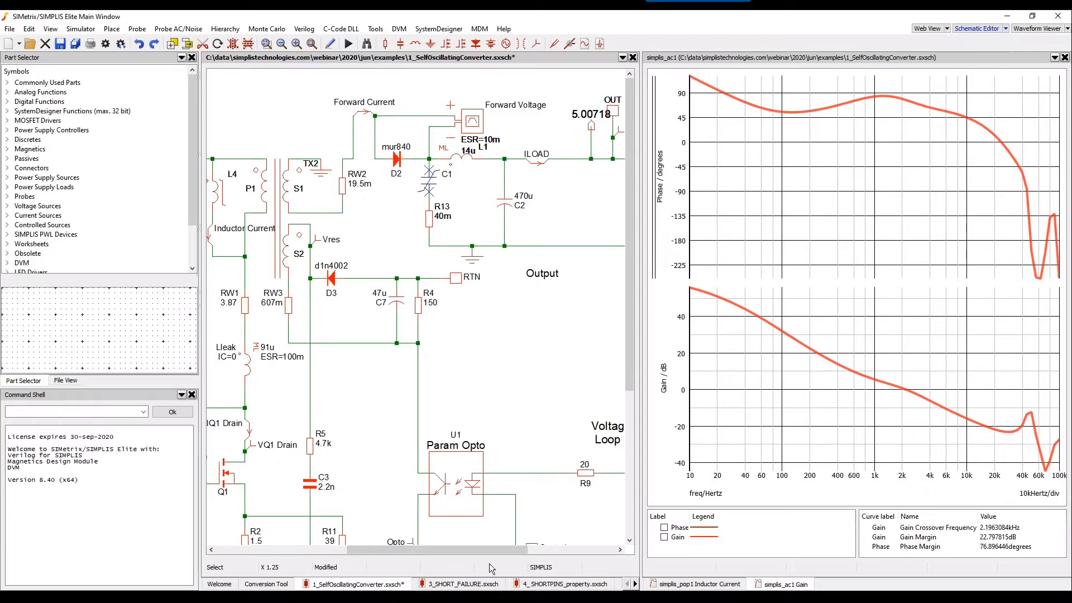
Open PWL inductor L4's inductance conversion tool and convert its flux-linkage points to inductance versus current
drag(495, 550, 473, 551)
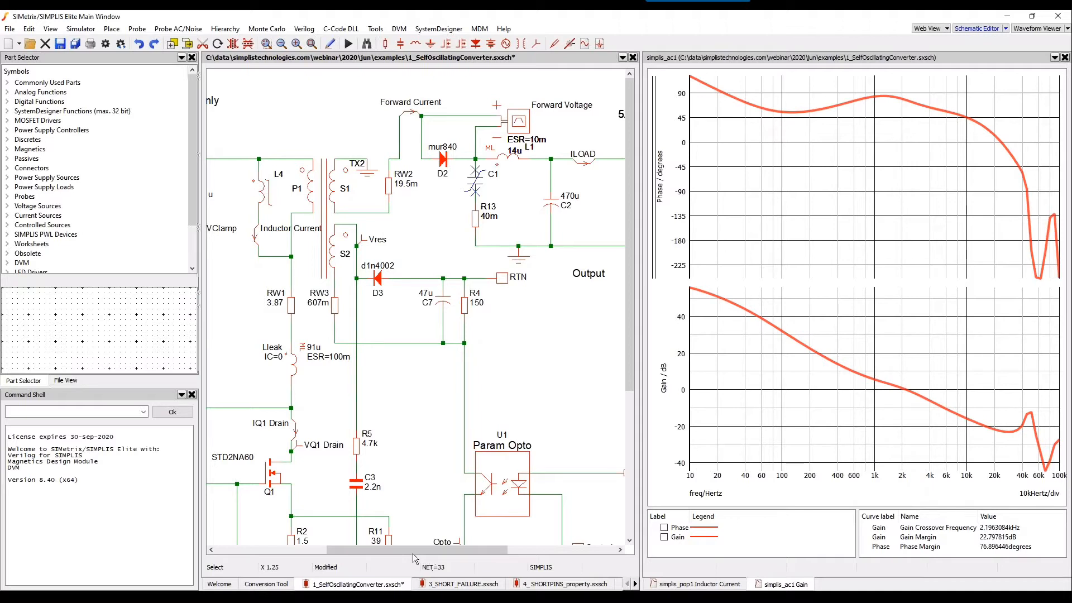
drag(413, 550, 383, 549)
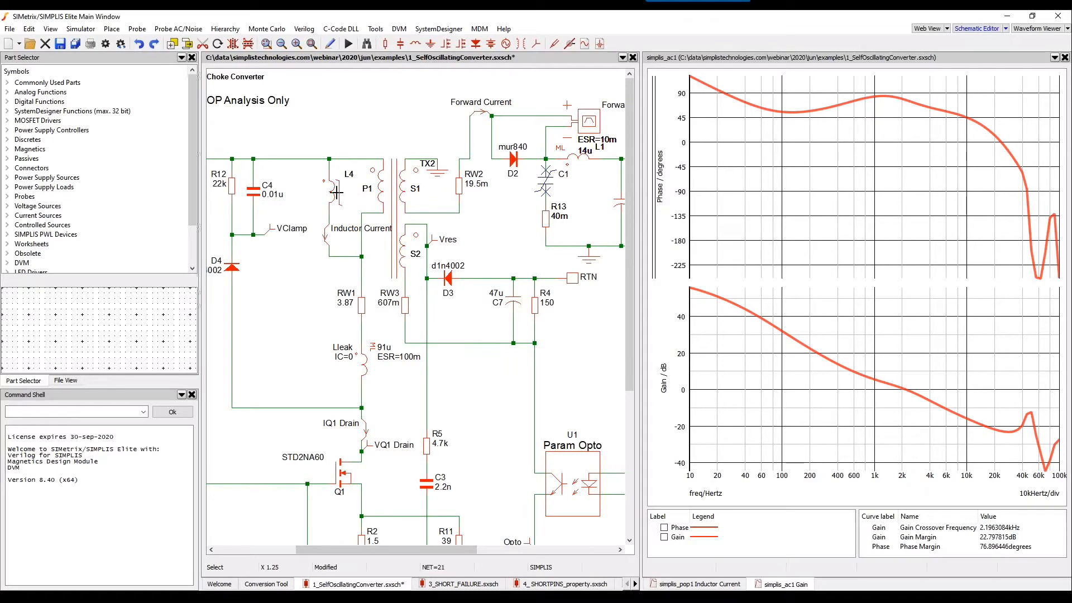
double_click(332, 192)
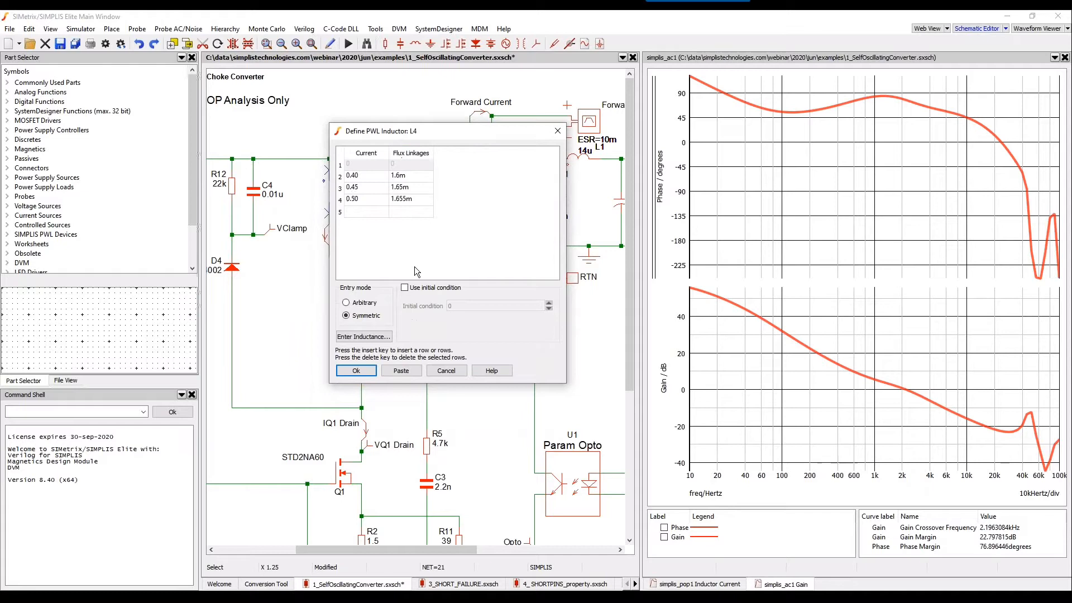
click(362, 336)
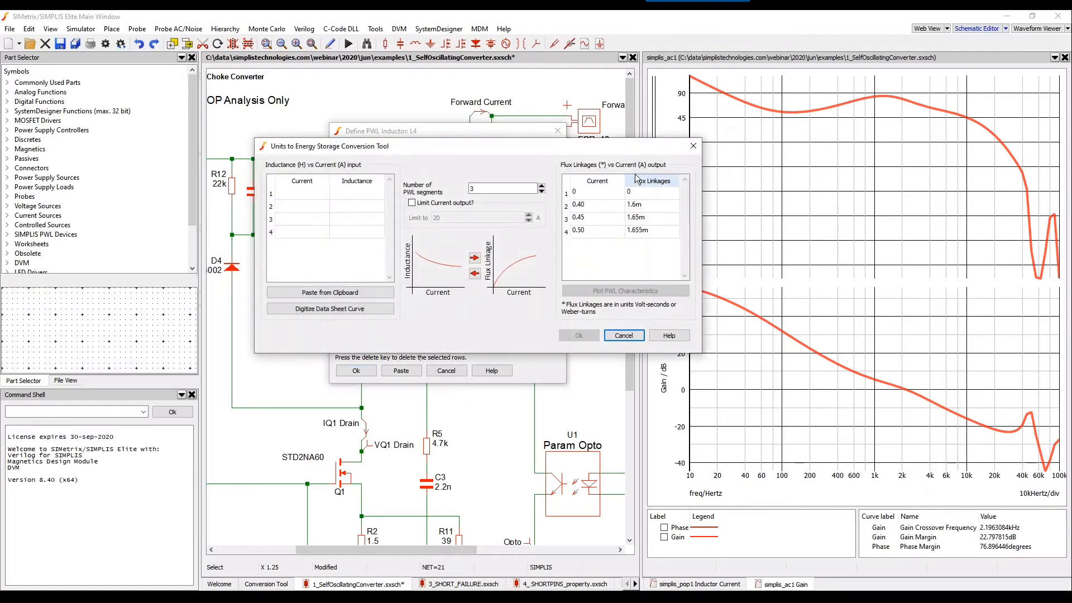
click(475, 273)
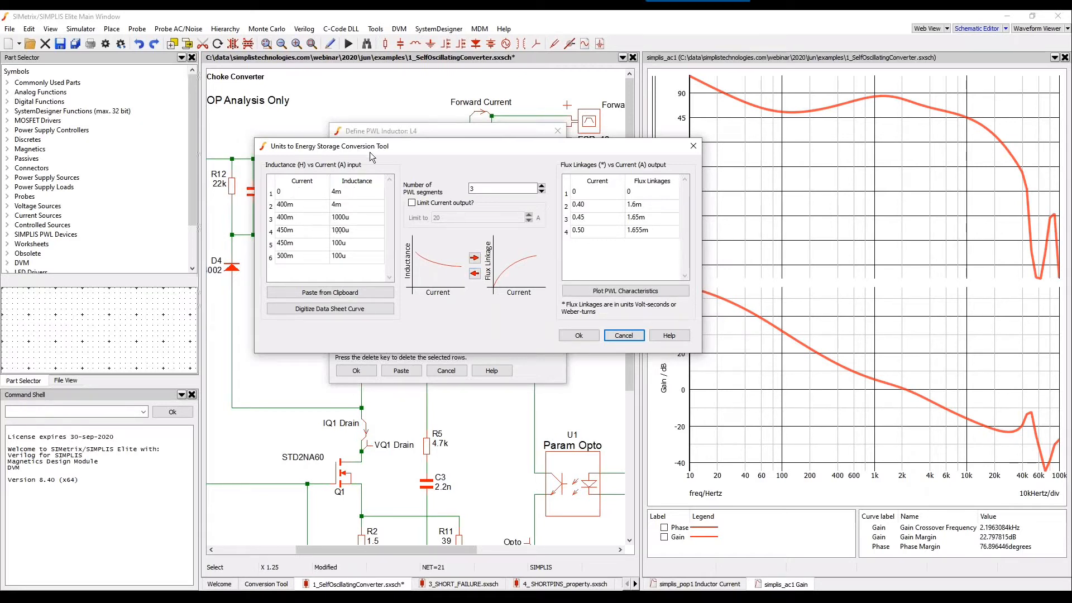
Plot inductor L4's PWL inductance and flux-linkage characteristics for inspection, and close its definition without applying changes
drag(369, 152, 414, 164)
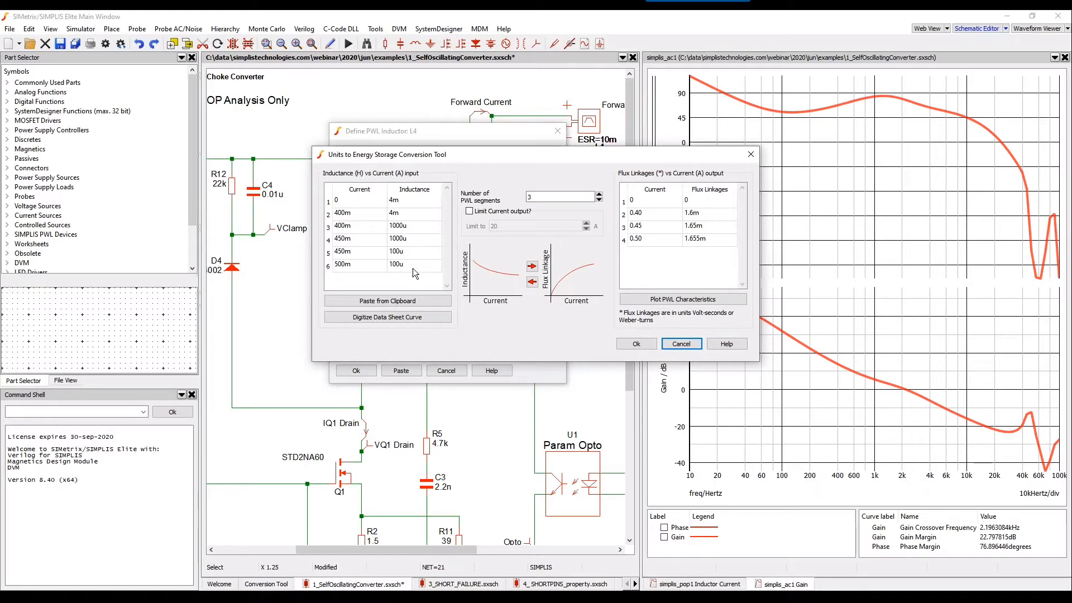
click(678, 300)
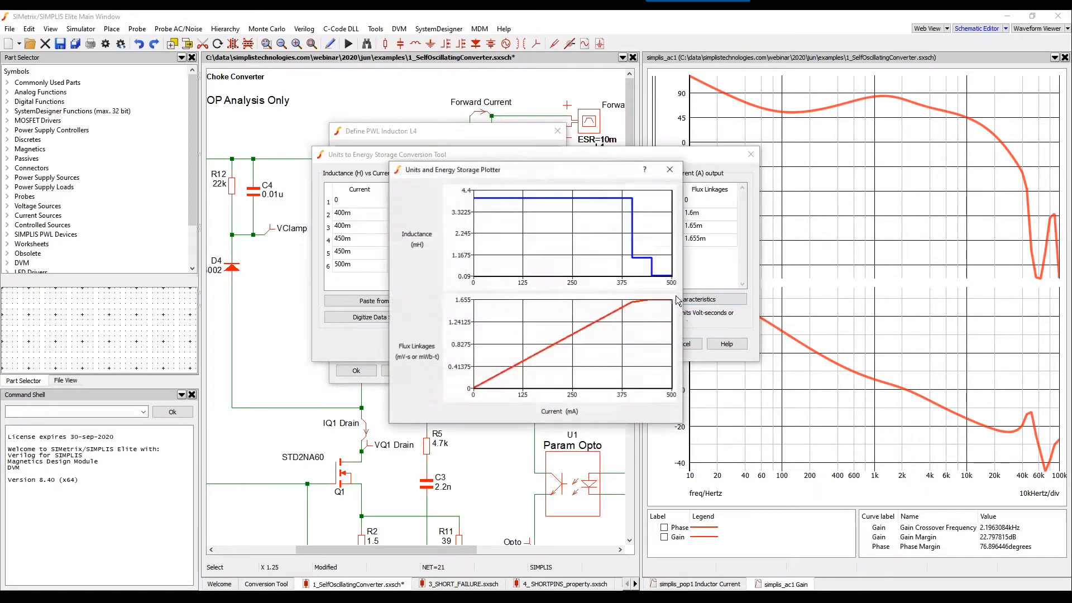
click(668, 168)
drag(650, 158, 492, 314)
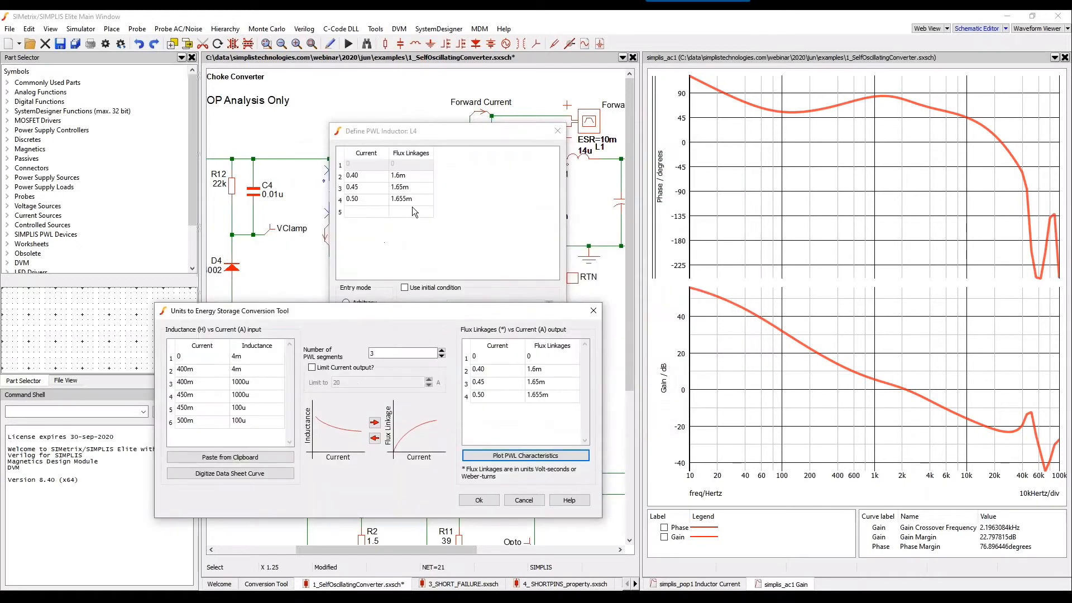
drag(417, 312, 442, 172)
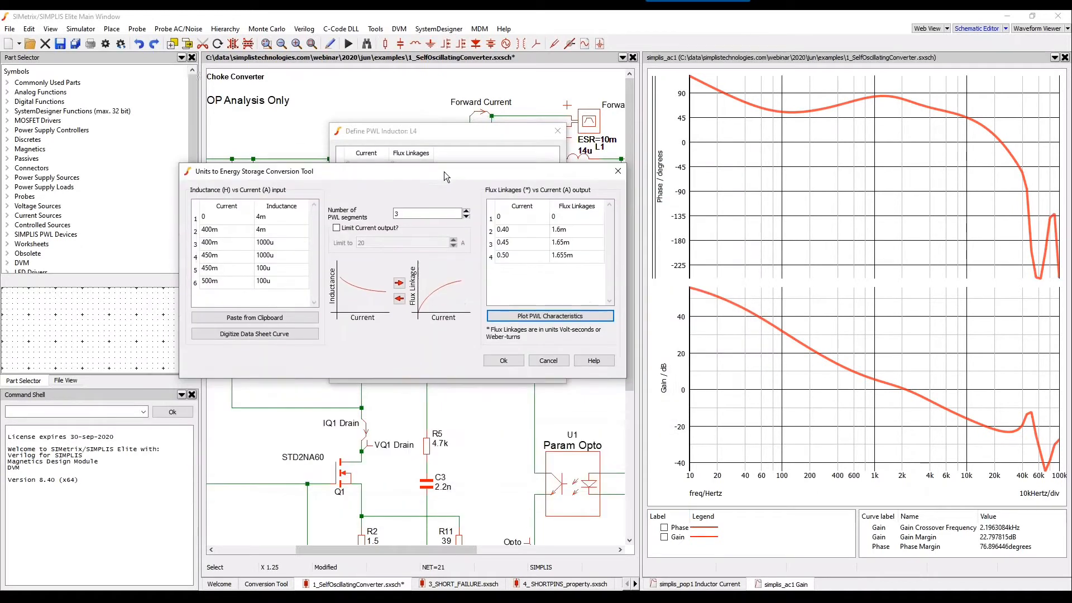
click(533, 308)
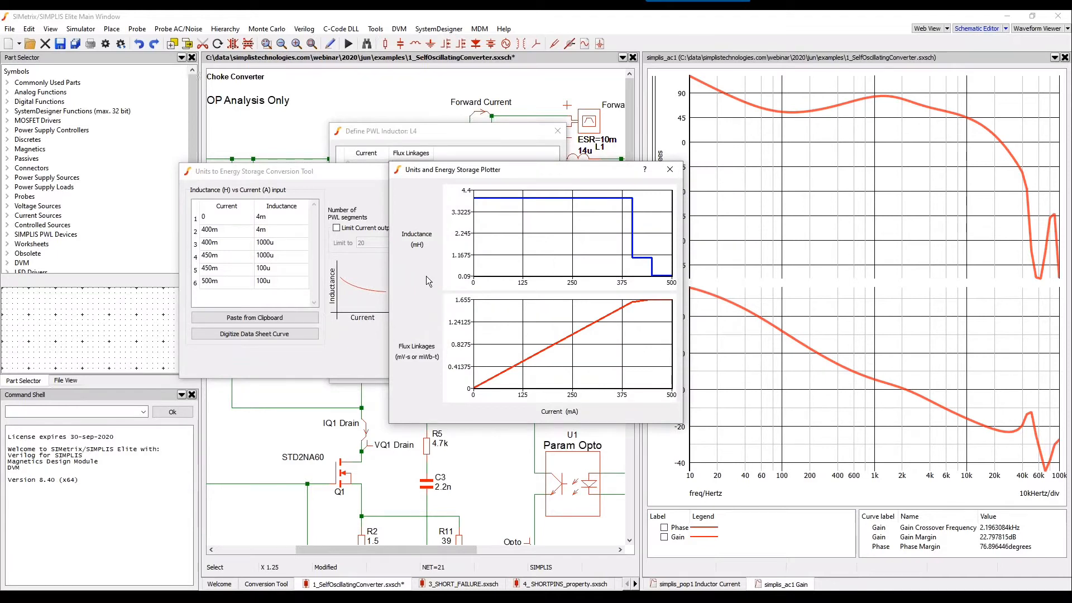
click(669, 171)
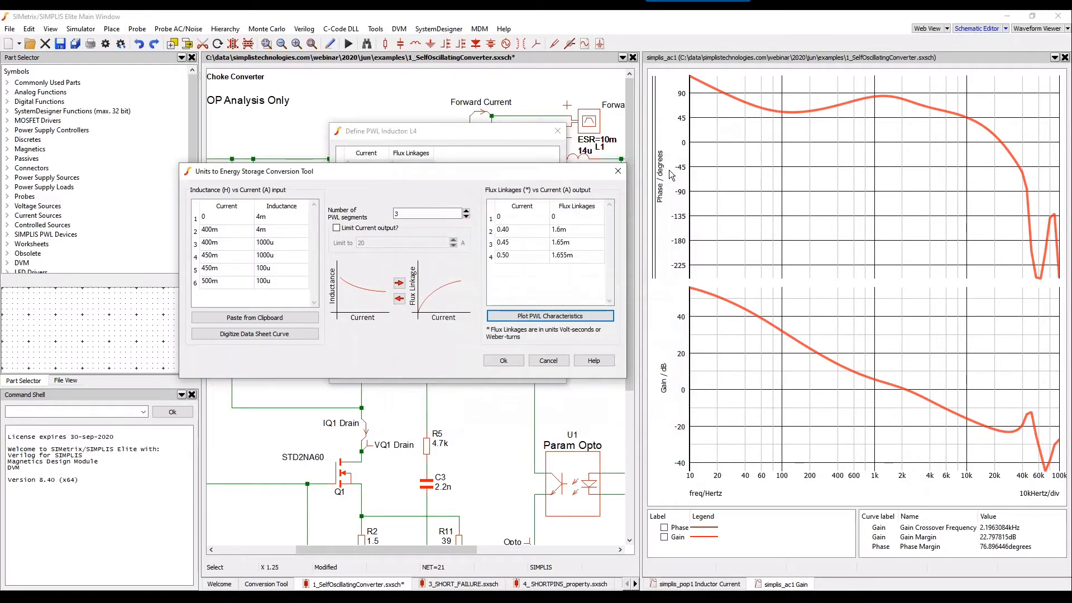
click(548, 361)
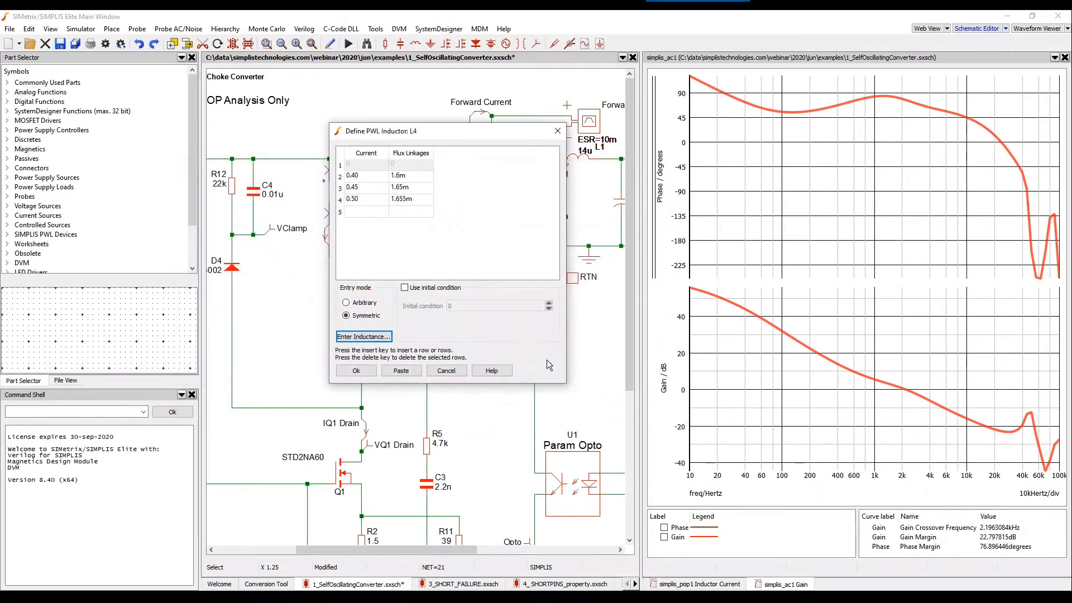
click(455, 372)
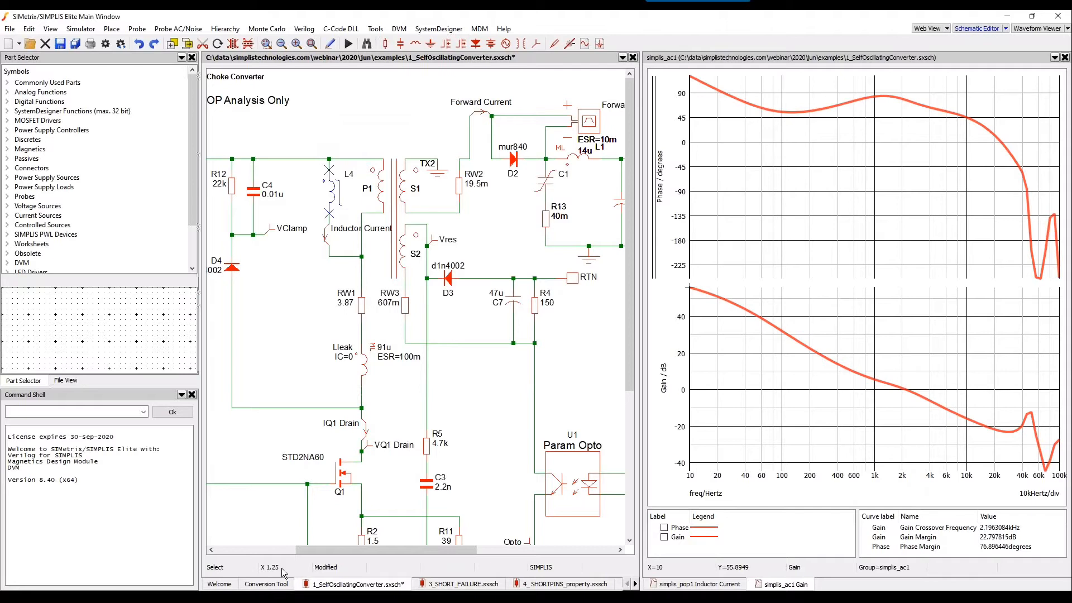
Close both open waveform graphs and advance the webinar slides from the Conversion Tool page to Power Supply Sources
click(1064, 58)
click(1064, 58)
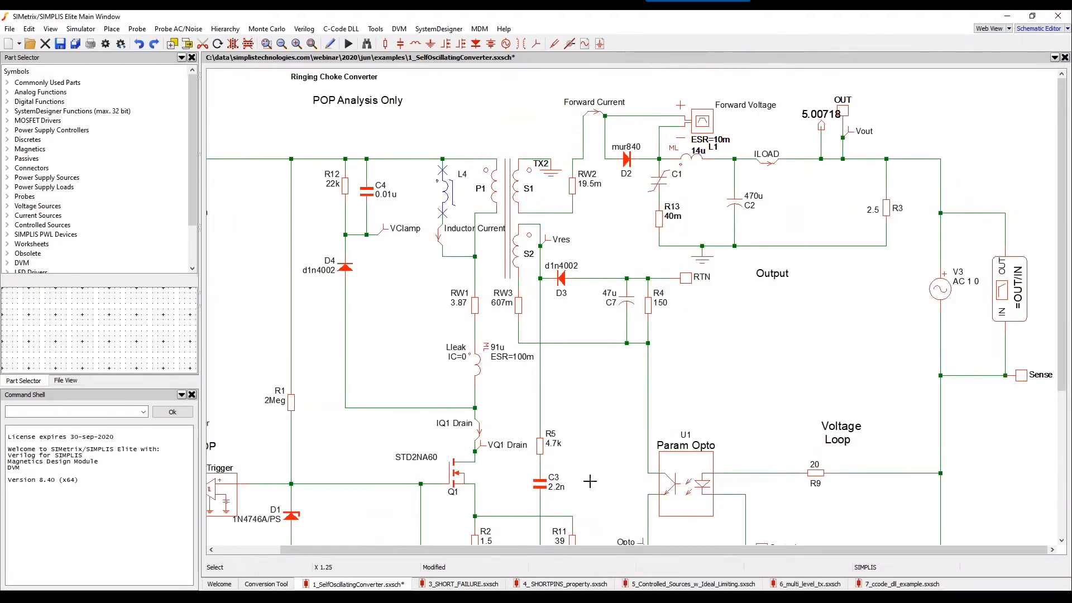
click(266, 583)
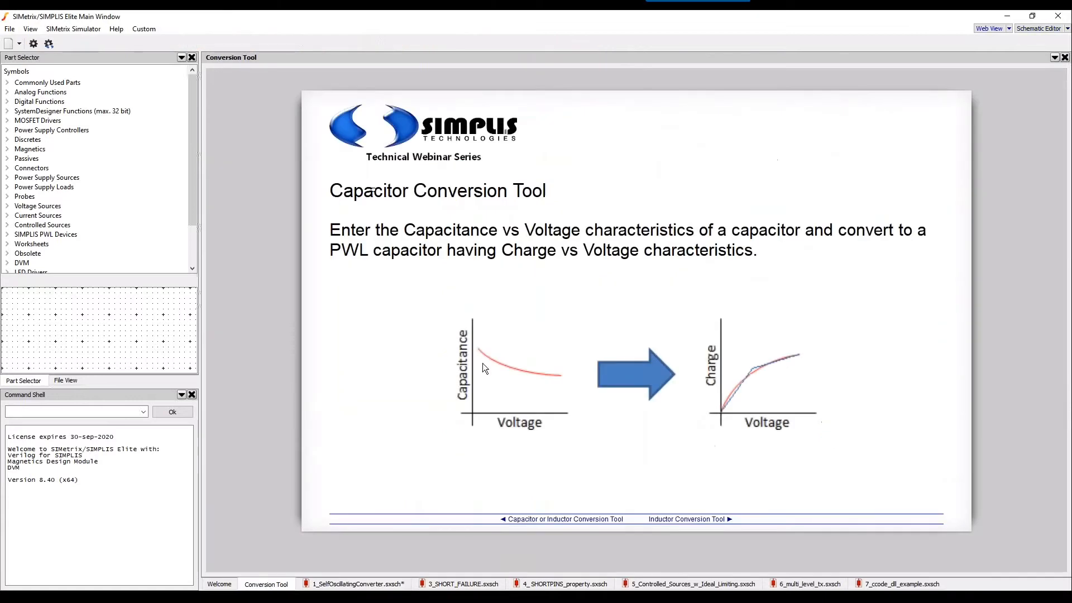
click(658, 519)
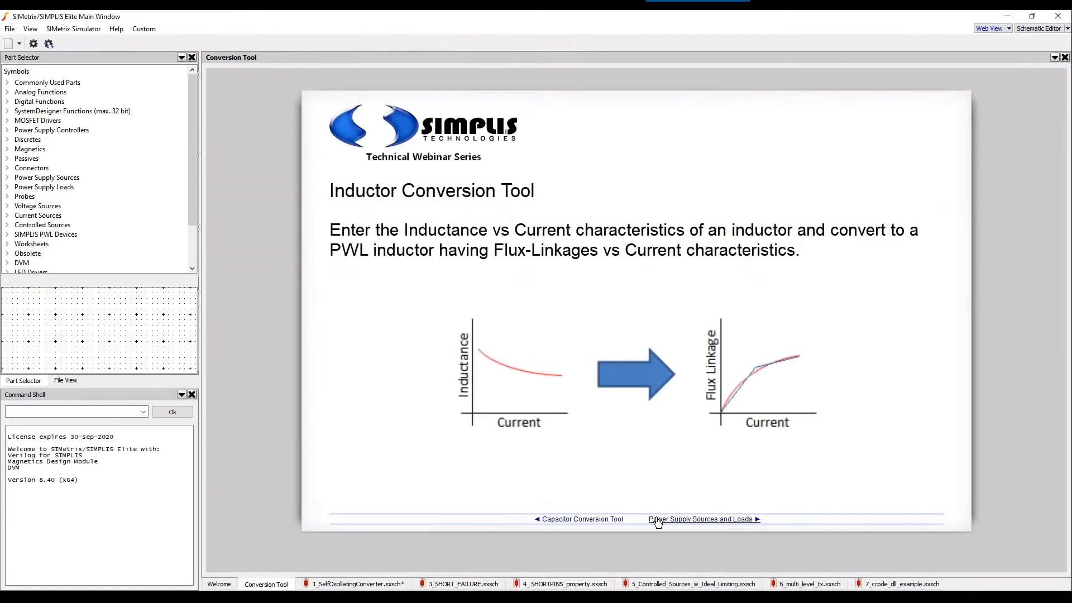
click(656, 518)
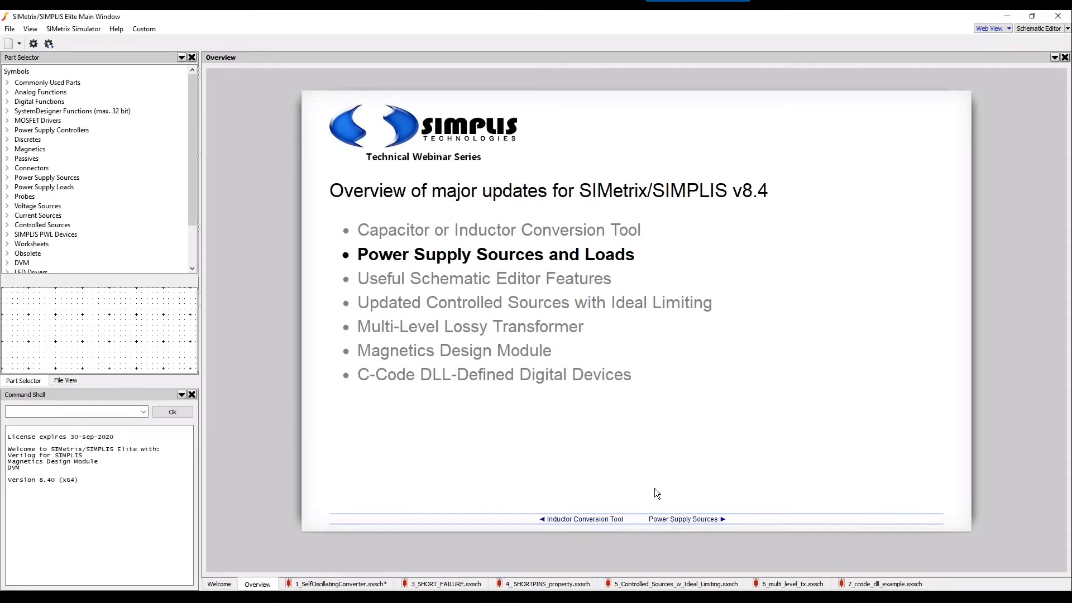
click(662, 519)
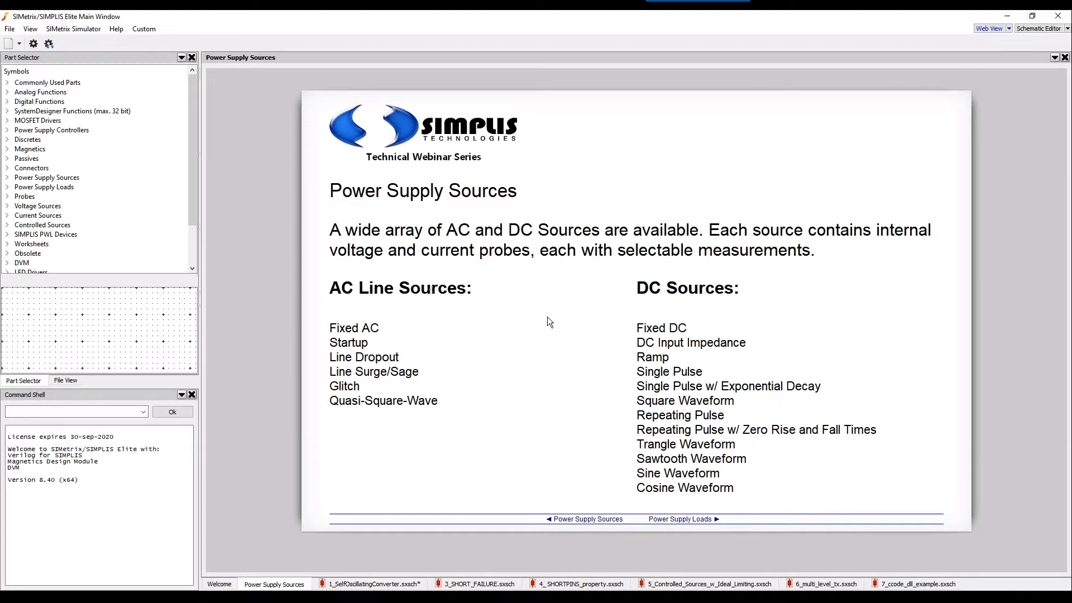
Return to the 1_SelfOscillatingConverter schematic and rerun its simulation
click(369, 584)
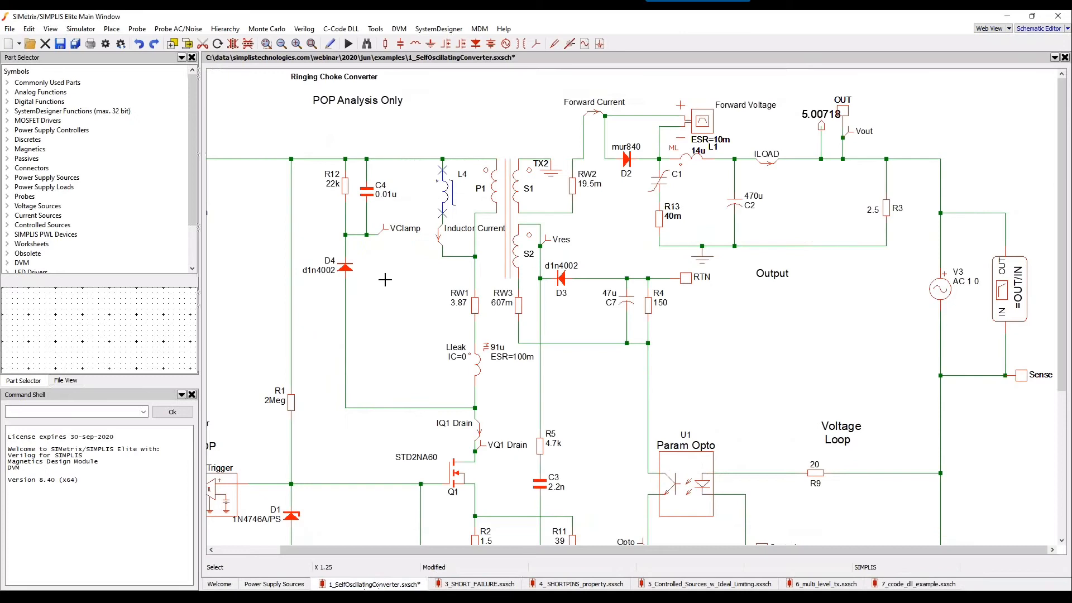
scroll(379, 273, down, 3)
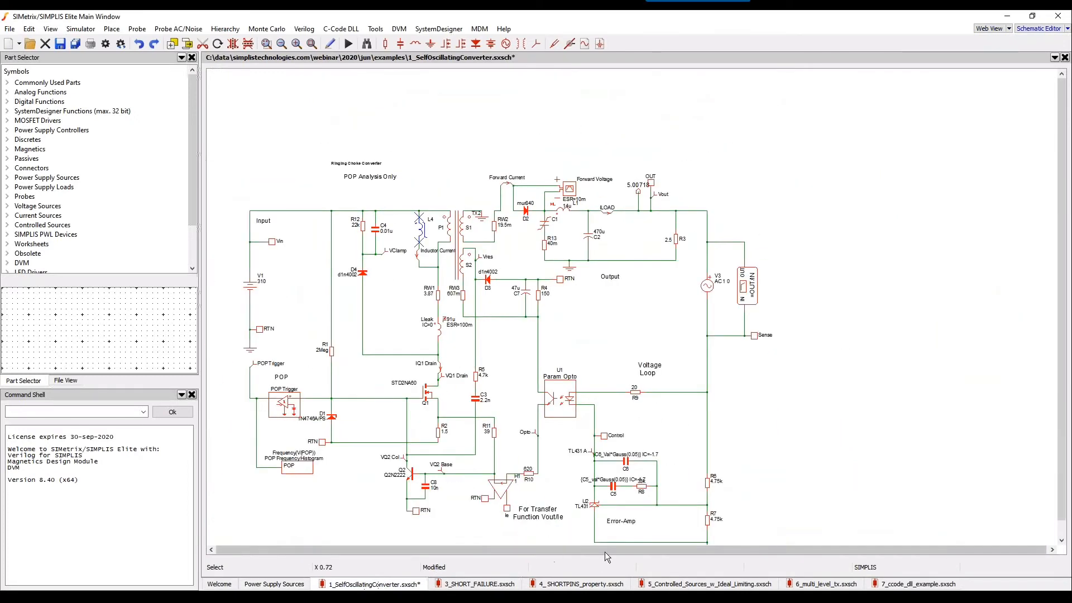
click(950, 413)
key(F9)
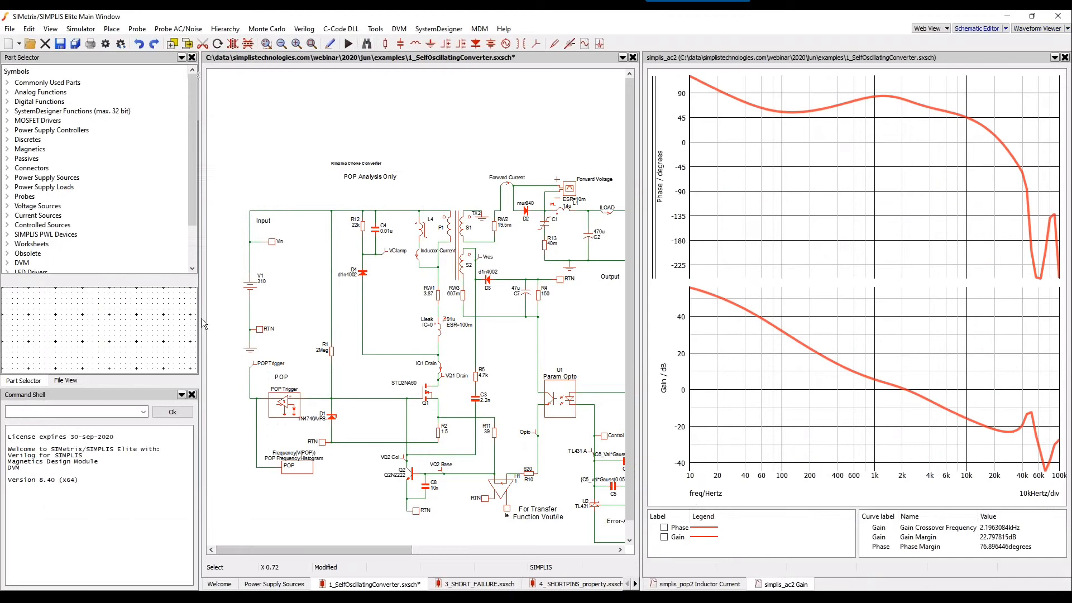
Preview the AC line power supply source, and start placing the DC voltage, pulse and ramp source for the converter's input
scroll(234, 308, up, 2)
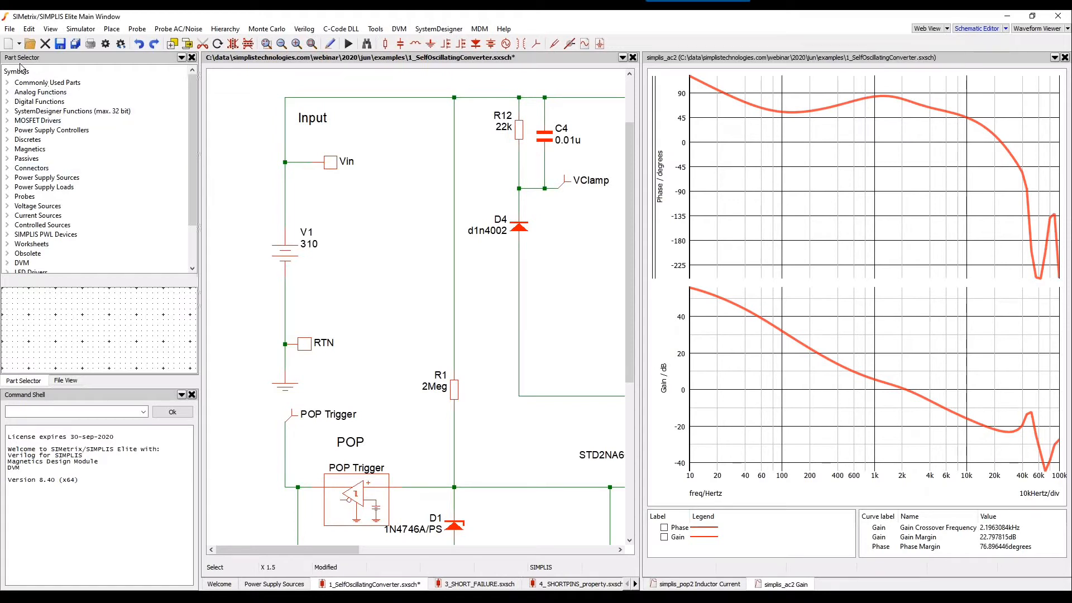
click(7, 178)
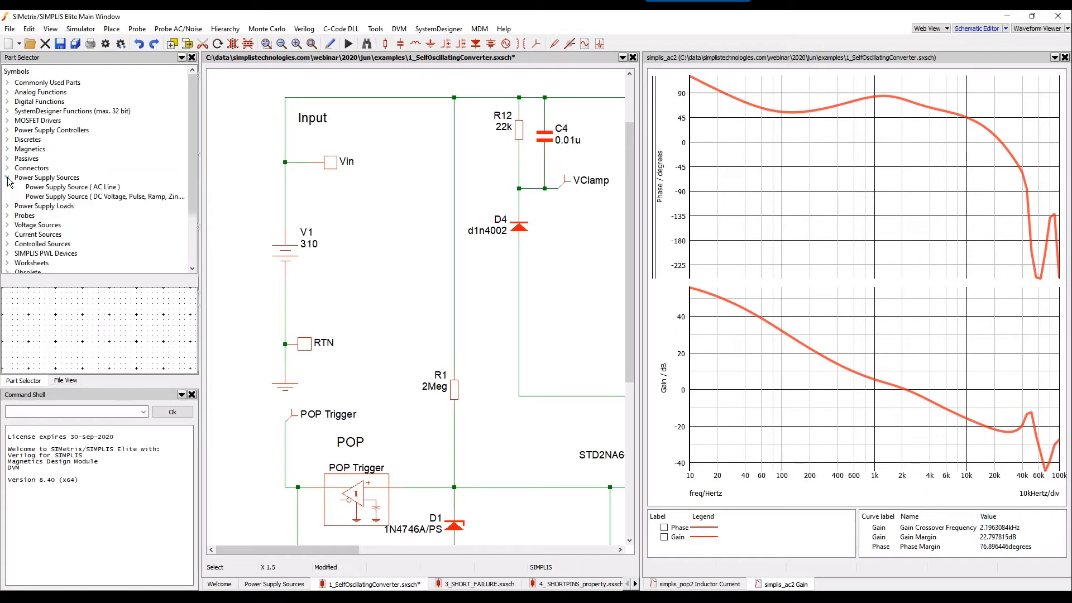
click(69, 188)
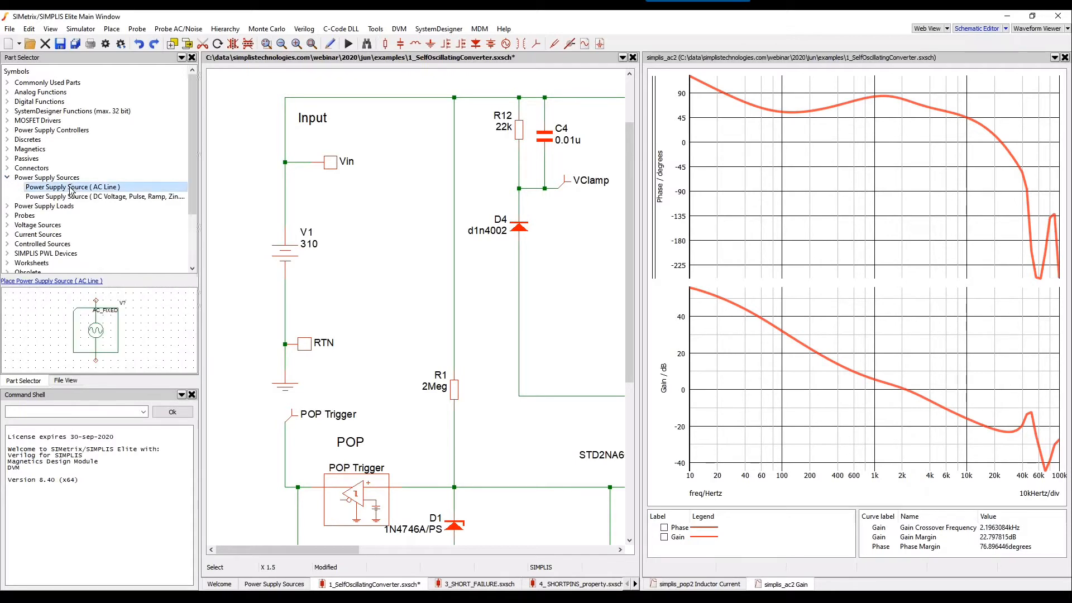
click(88, 195)
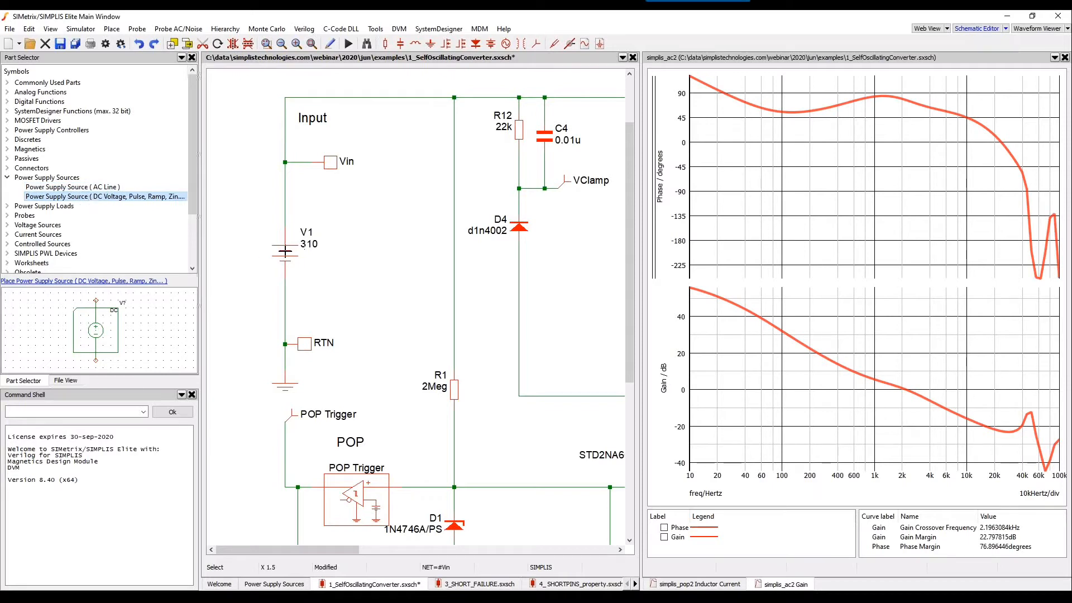
double_click(65, 198)
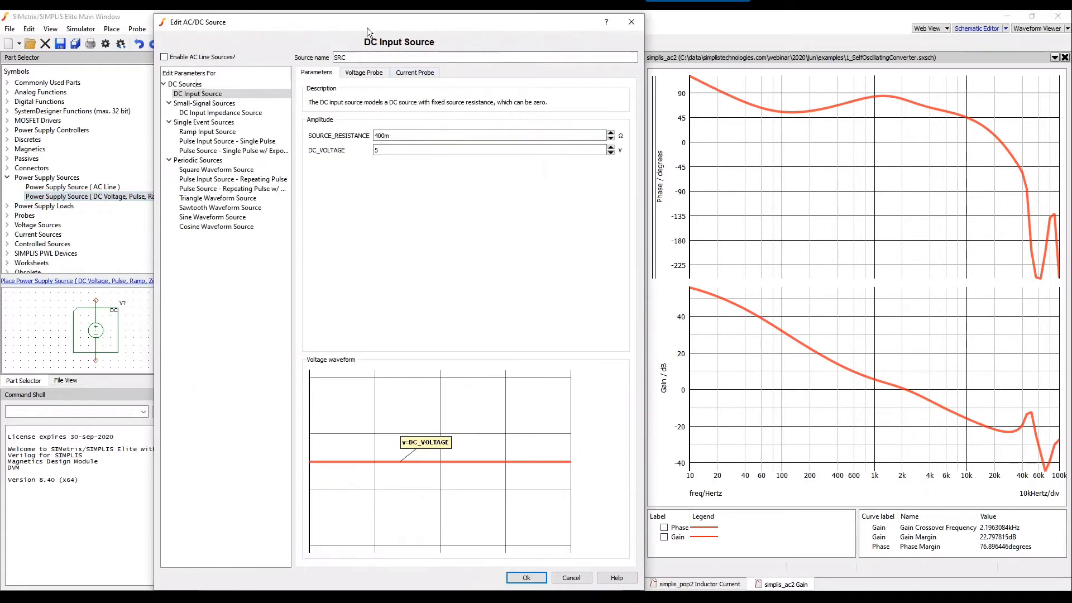
Examine the parameters and waveforms of the DC, input impedance, ramp, single pulse, square and repeating pulse source types
drag(366, 28, 407, 27)
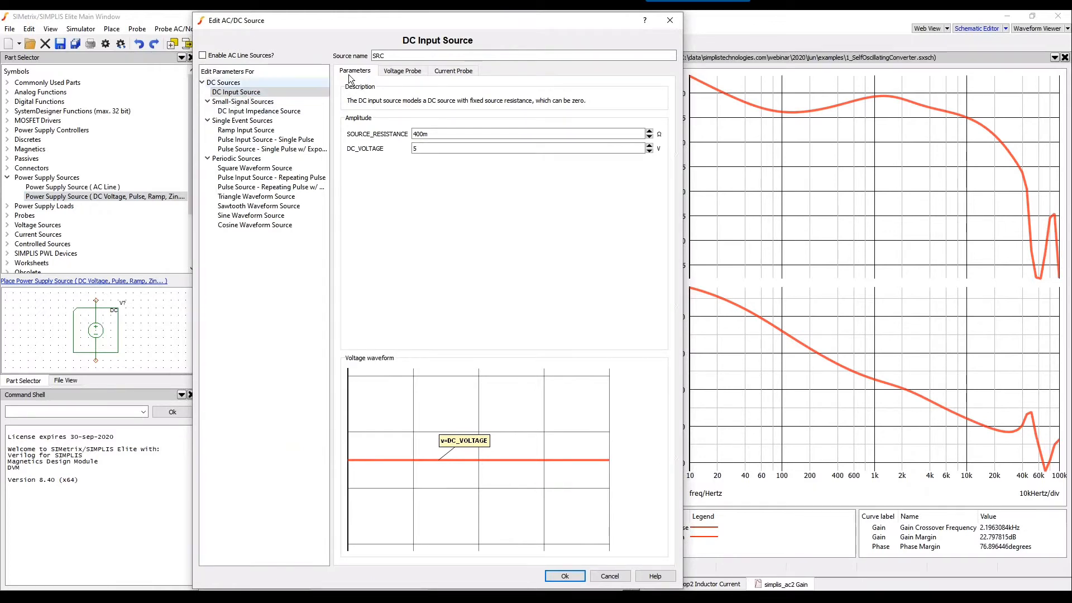
click(422, 148)
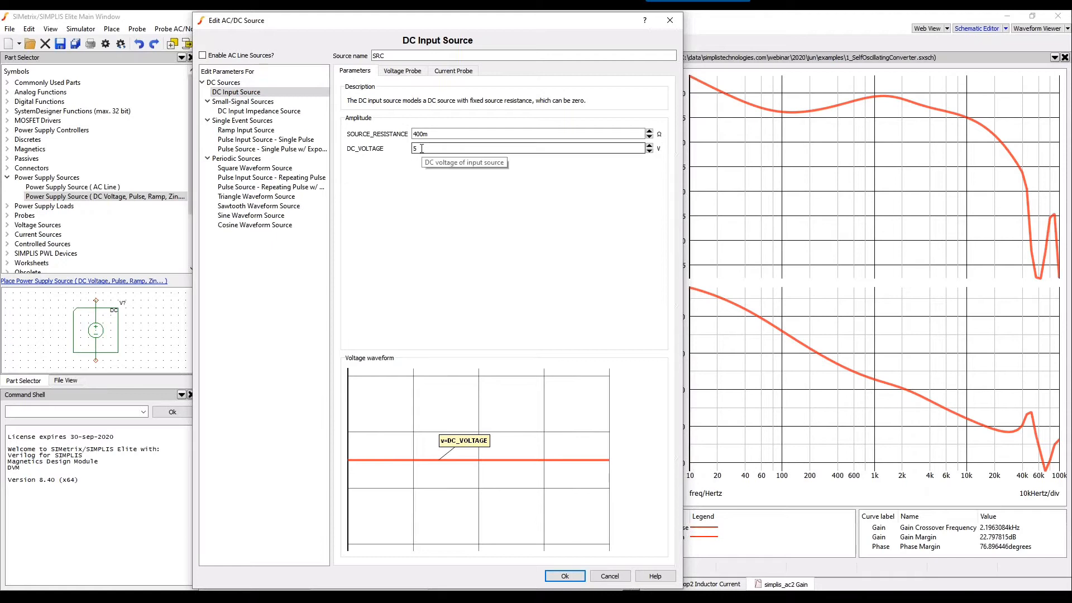
click(247, 113)
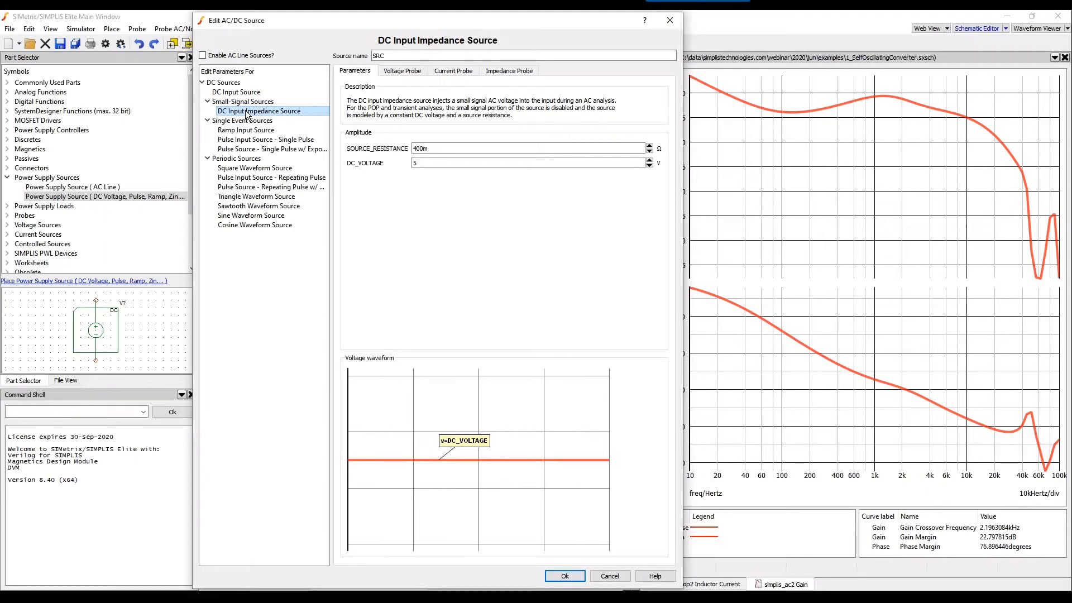
click(245, 132)
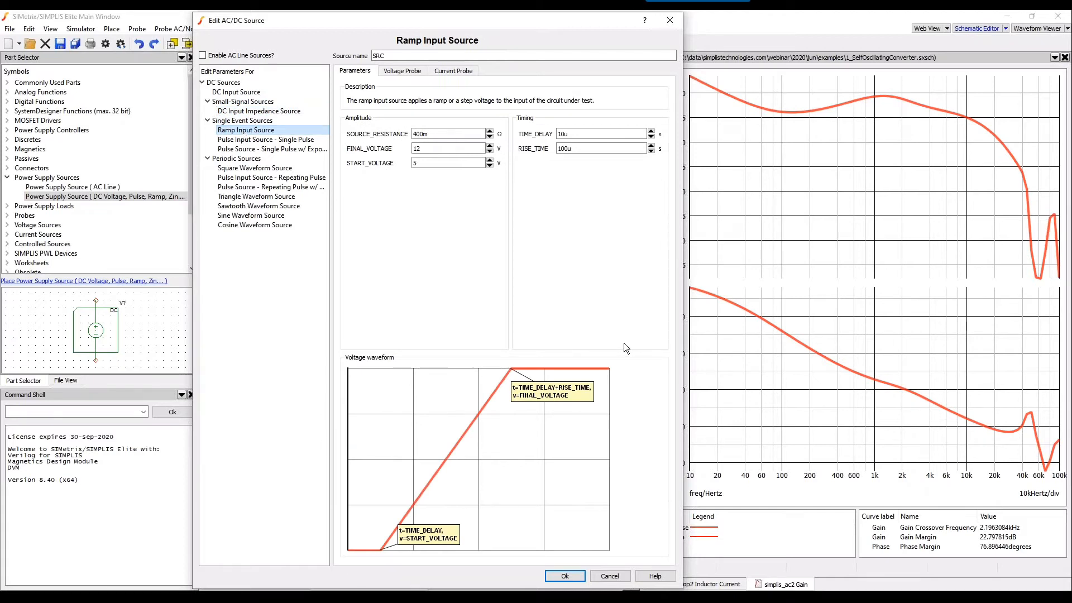
click(246, 168)
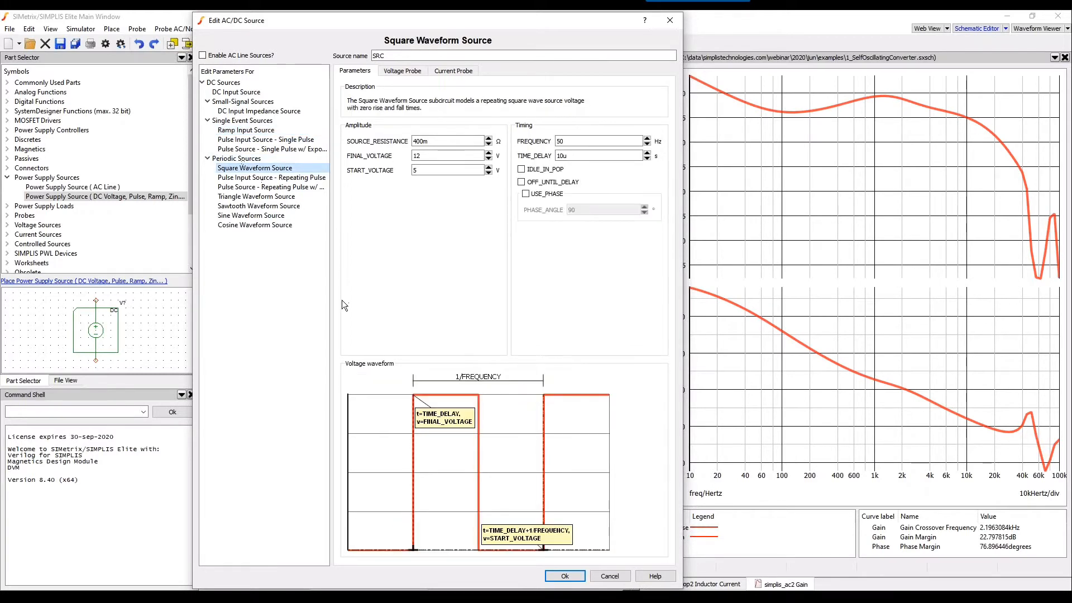
click(245, 132)
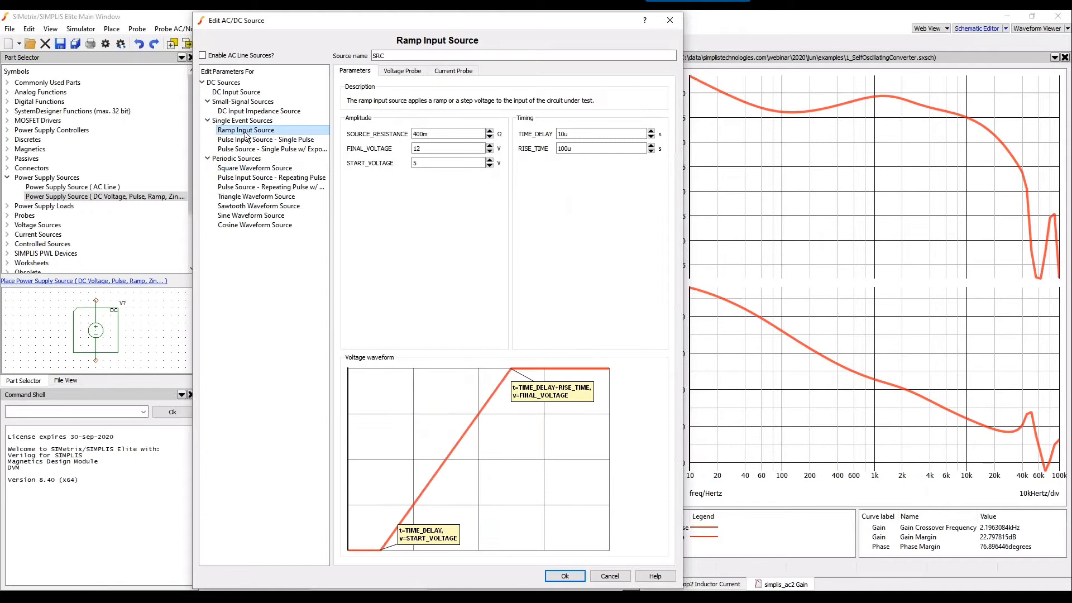
click(258, 143)
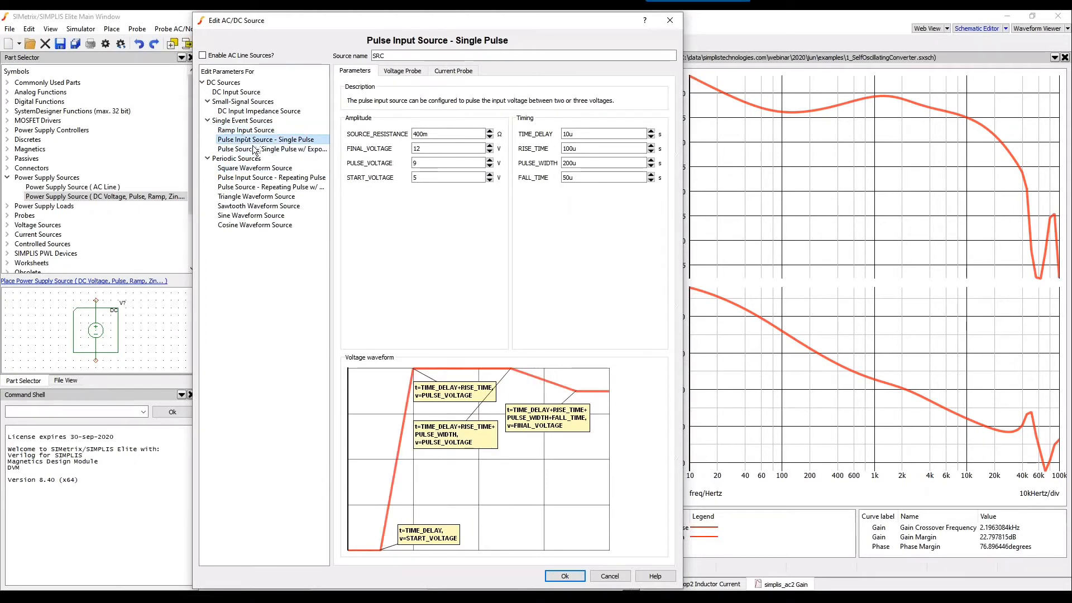
click(244, 172)
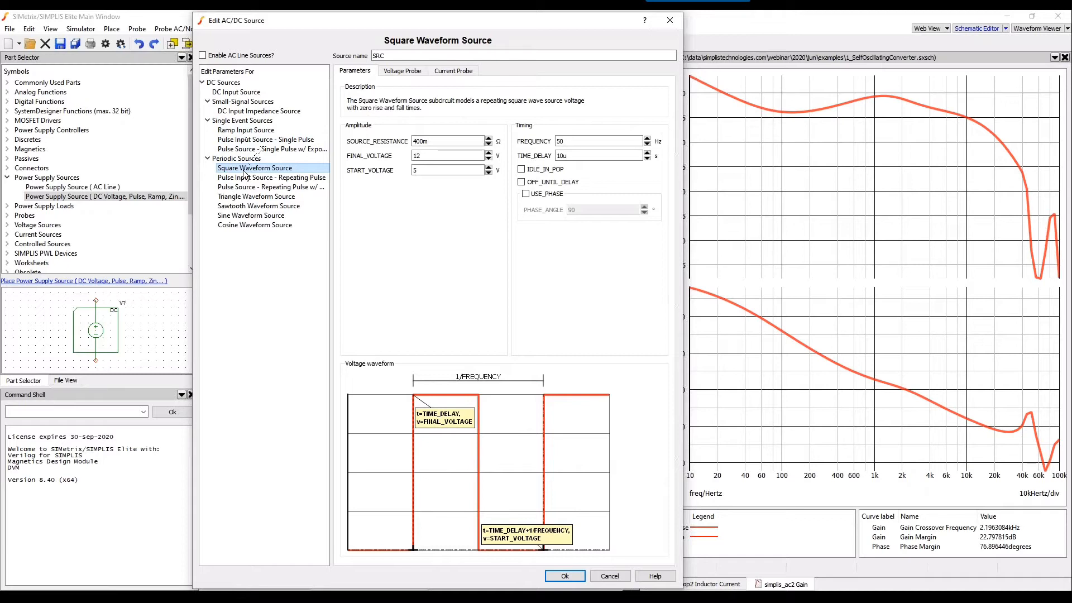
click(246, 179)
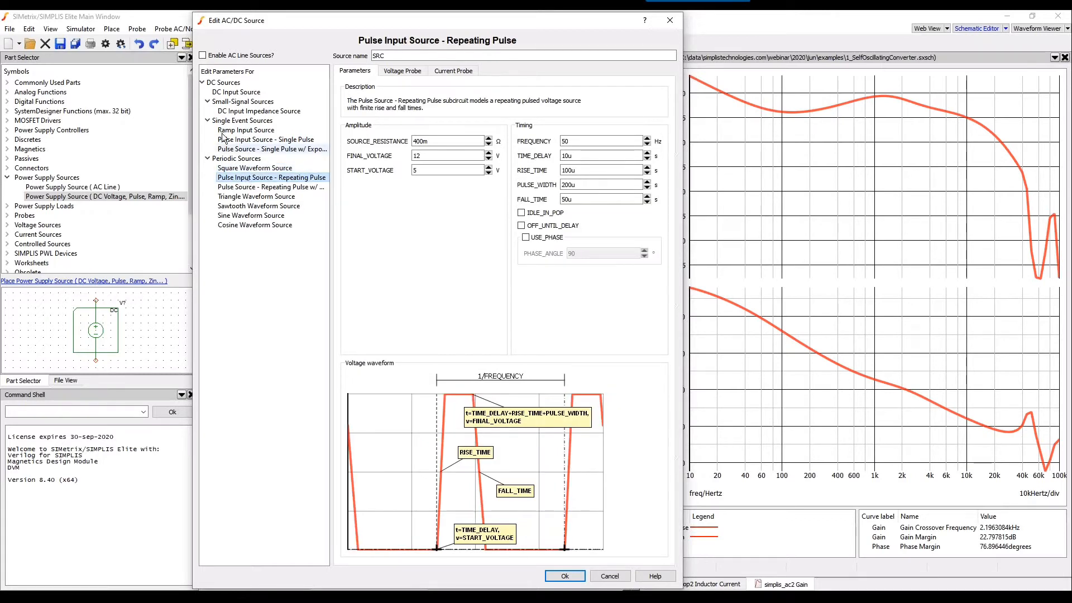
Configure the new source as a DC Input Source with DC_VOLTAGE set to 310 V, and place it beside V1
click(237, 93)
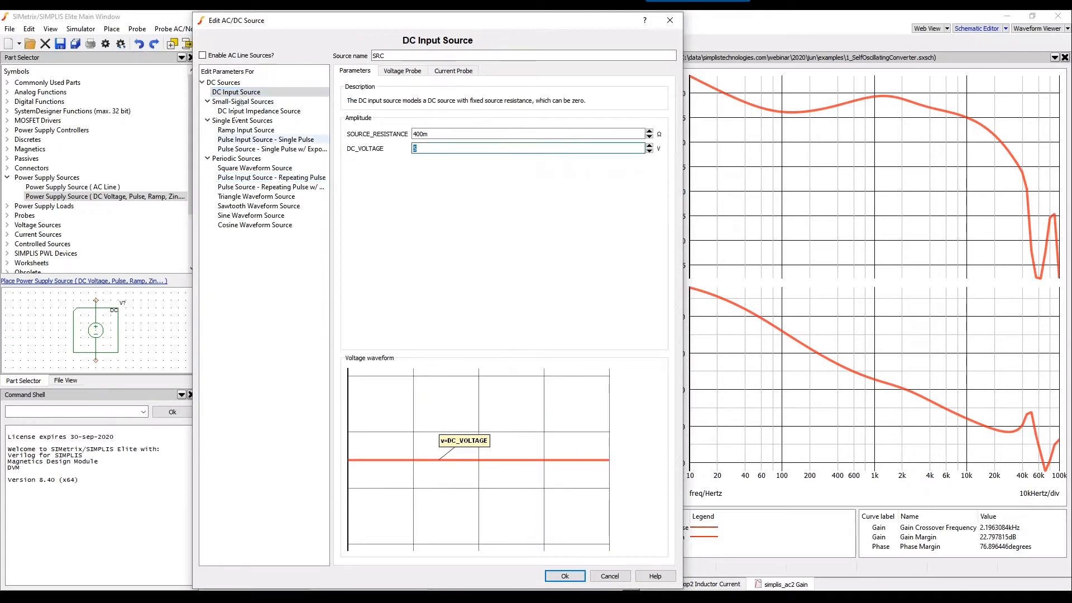
text(310)
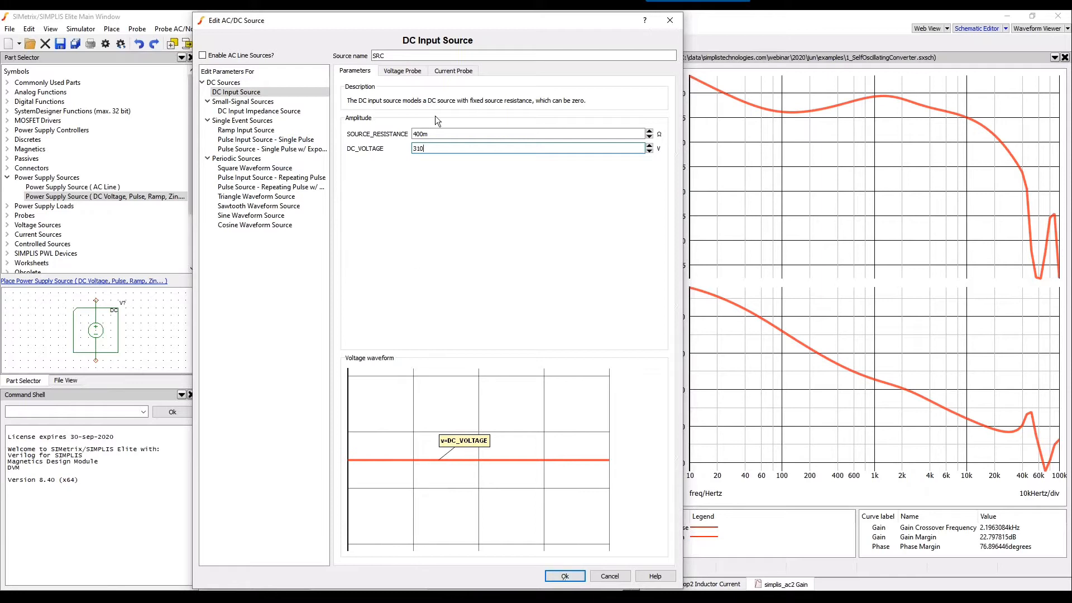
click(565, 576)
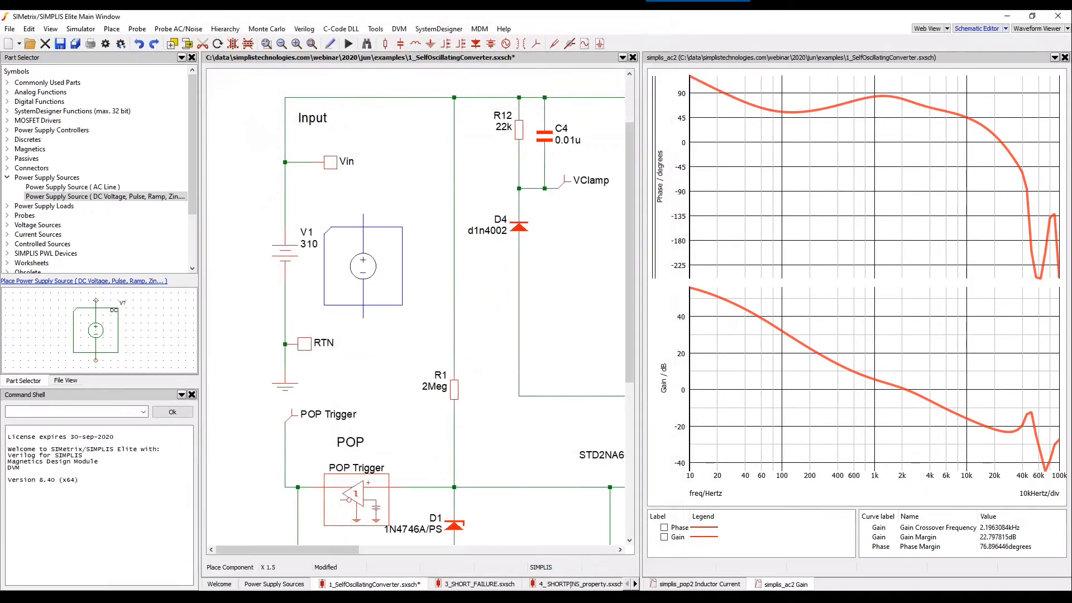
click(376, 253)
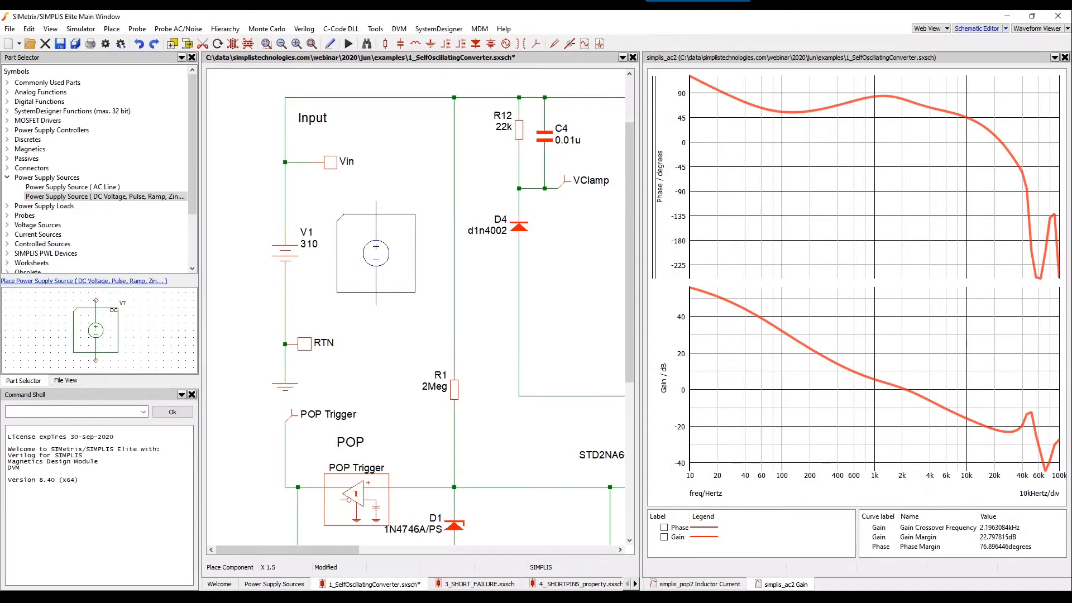
Delete the battery source V1 and move the new DC power supply source into its place between Vin and RTN
click(287, 246)
key(Delete)
drag(381, 257, 291, 259)
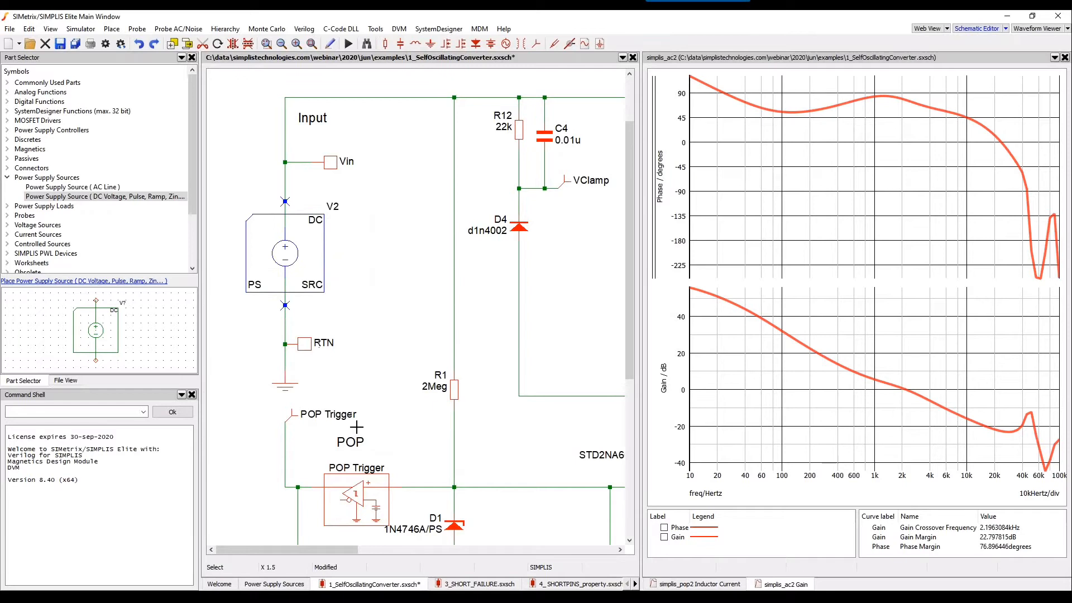
Open the parameters of the DC source V2 and review the enable, axis and graph options of its voltage probe
scroll(412, 402, down, 3)
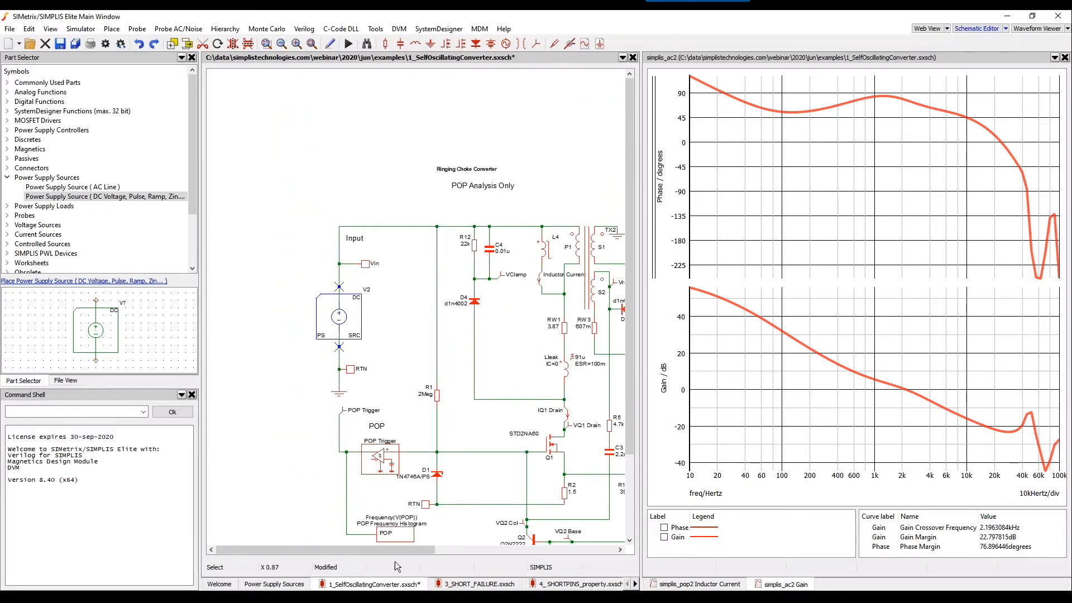
mouse_move(395, 549)
mouse_down()
mouse_move(512, 548)
mouse_move(410, 544)
mouse_up()
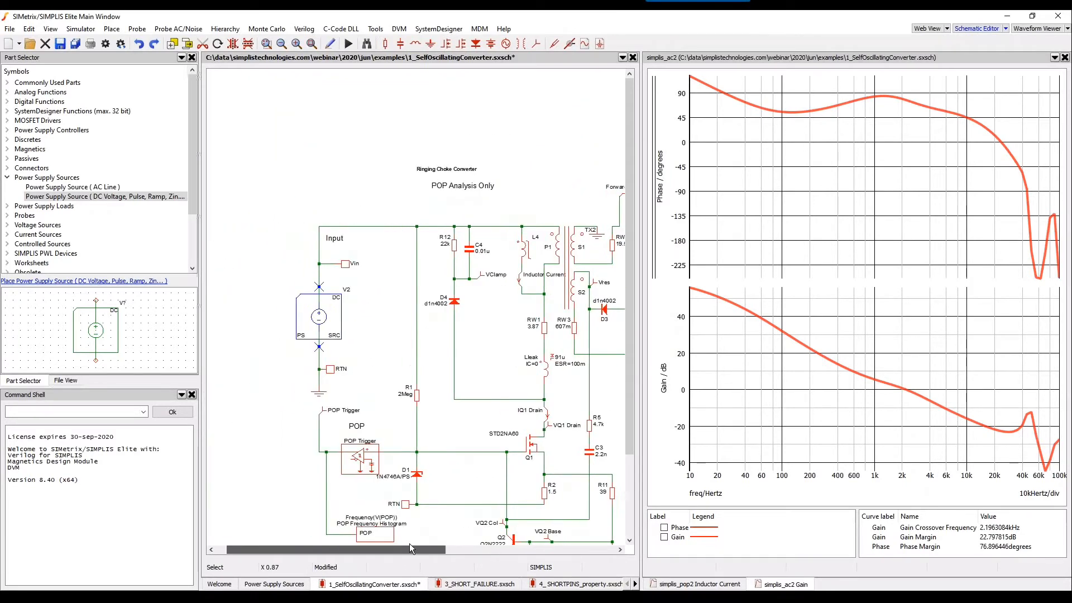
scroll(307, 418, down, 1)
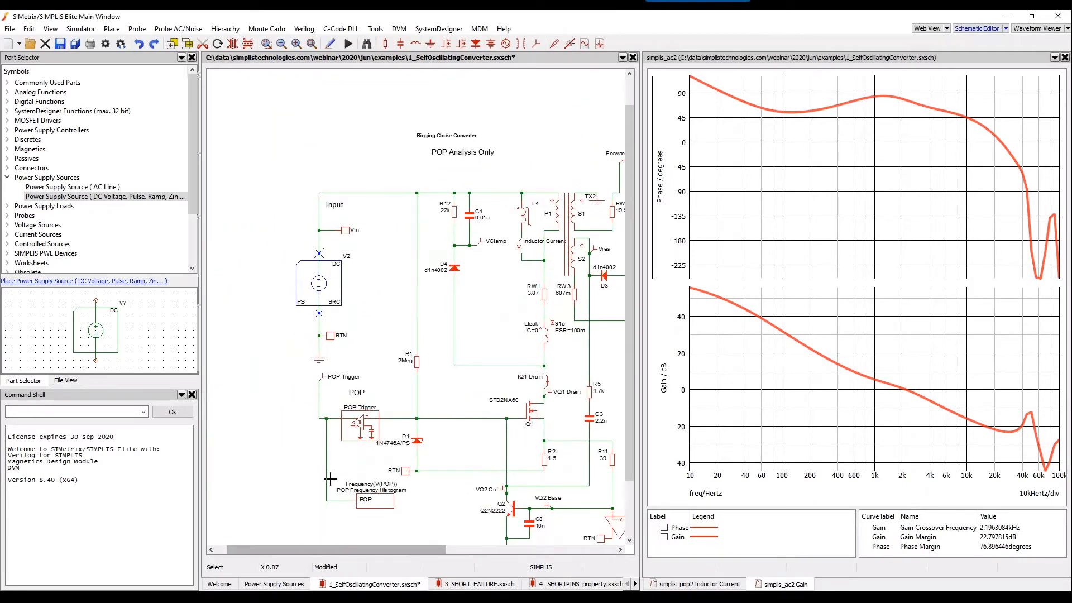
double_click(305, 284)
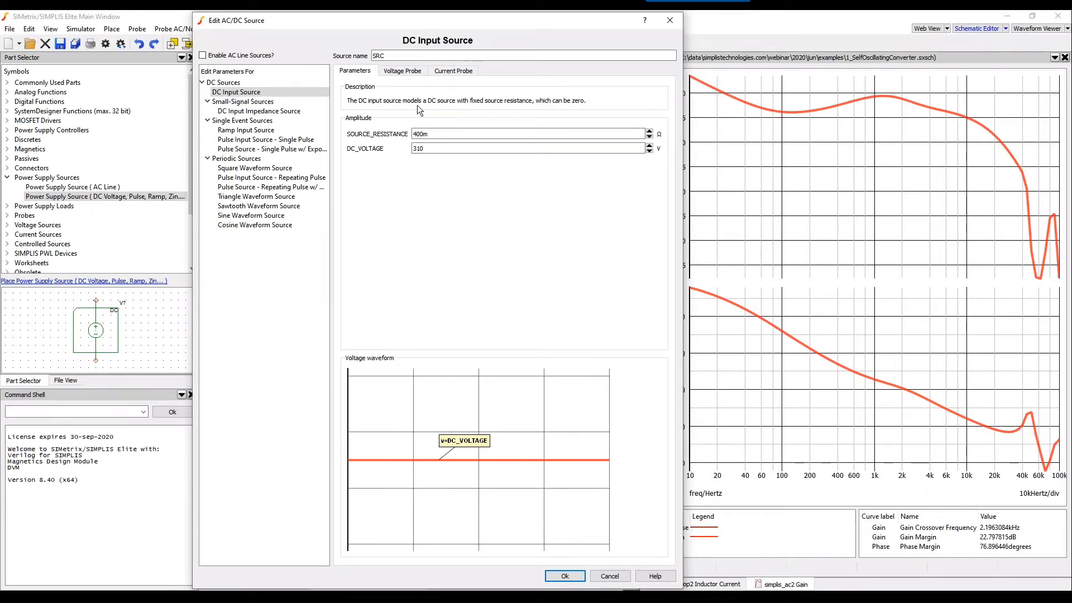
click(406, 72)
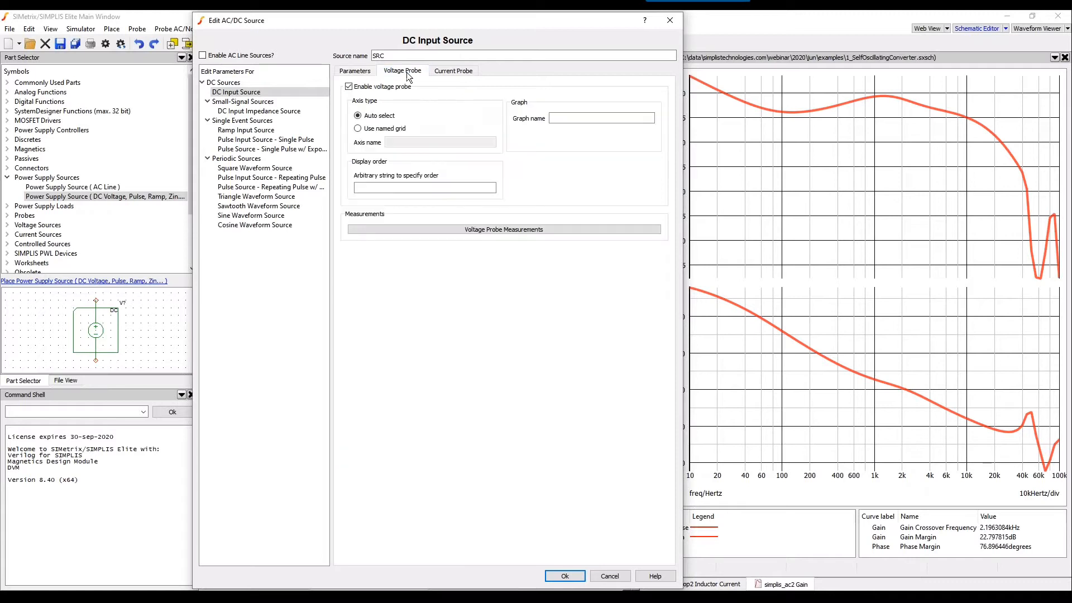
click(370, 86)
click(360, 86)
Review the built-in measurements offered for the source's voltage probe, and cancel the measurement selection
click(445, 229)
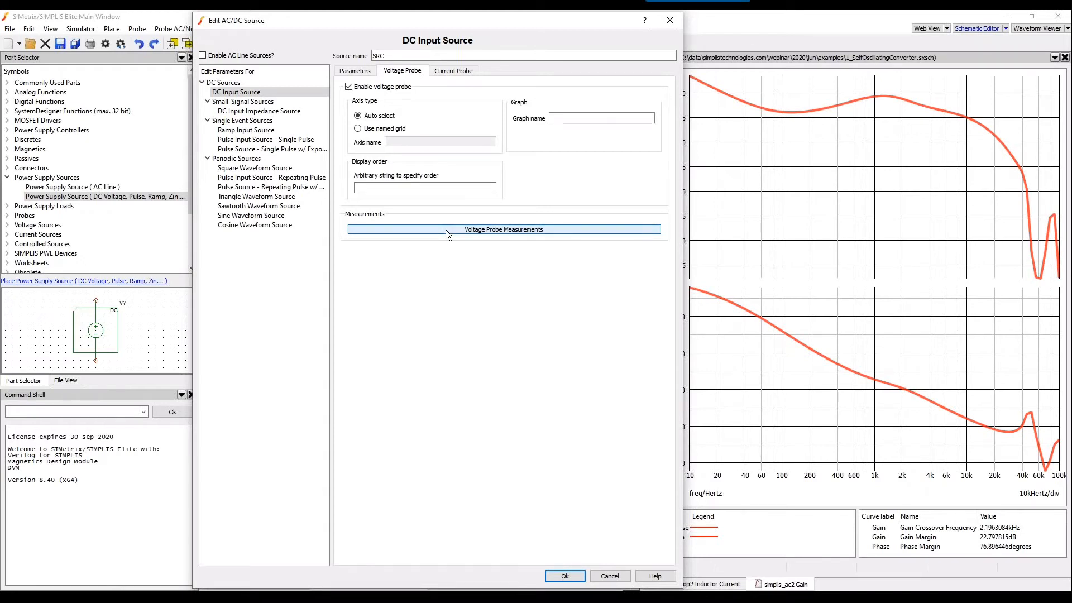
click(394, 251)
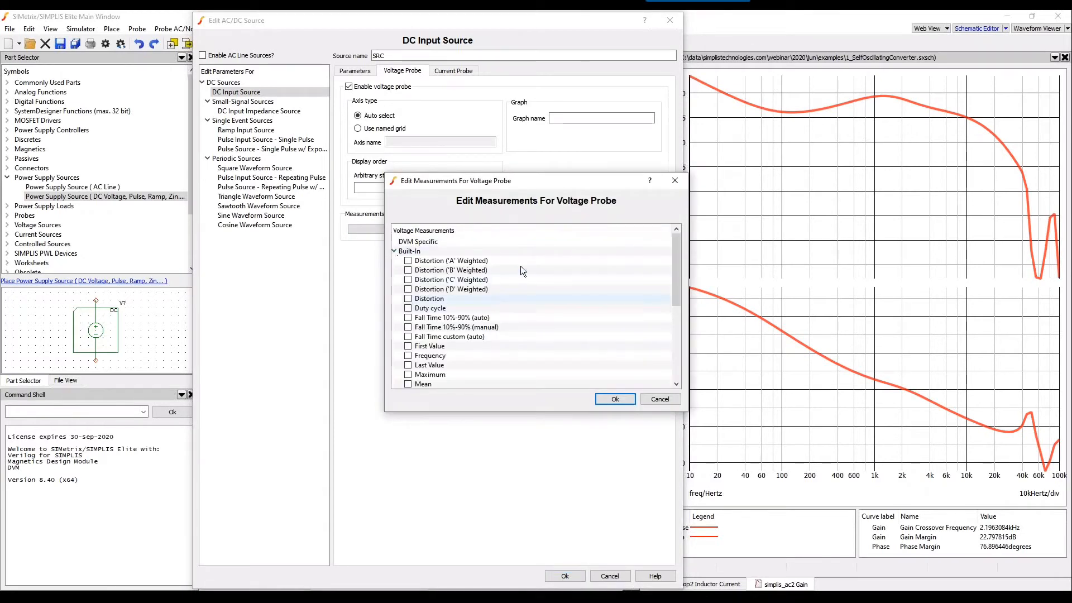
scroll(521, 266, down, 4)
scroll(474, 344, down, 2)
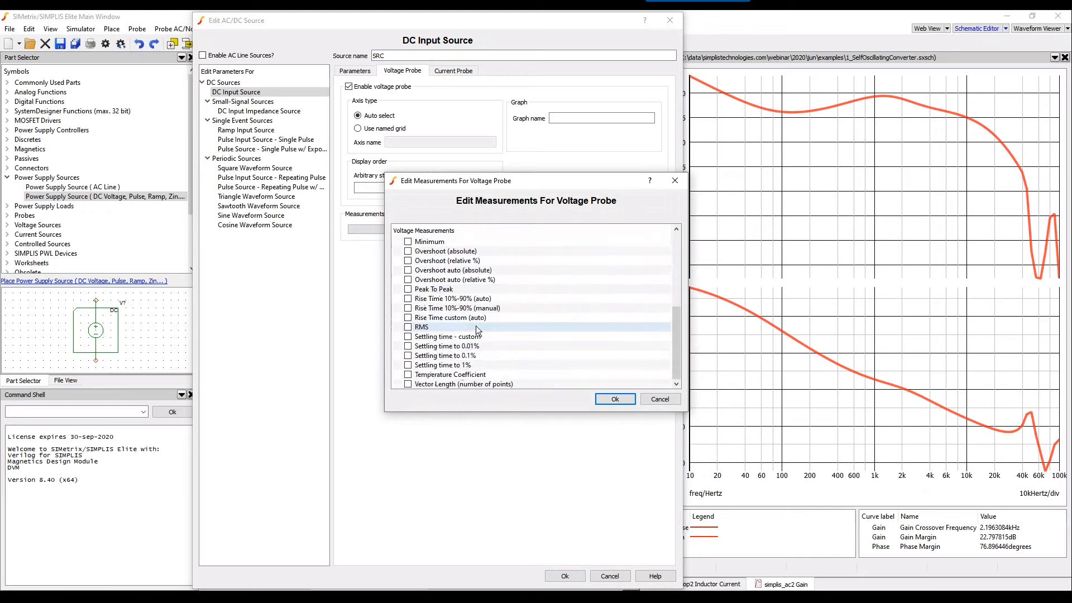
scroll(475, 327, up, 4)
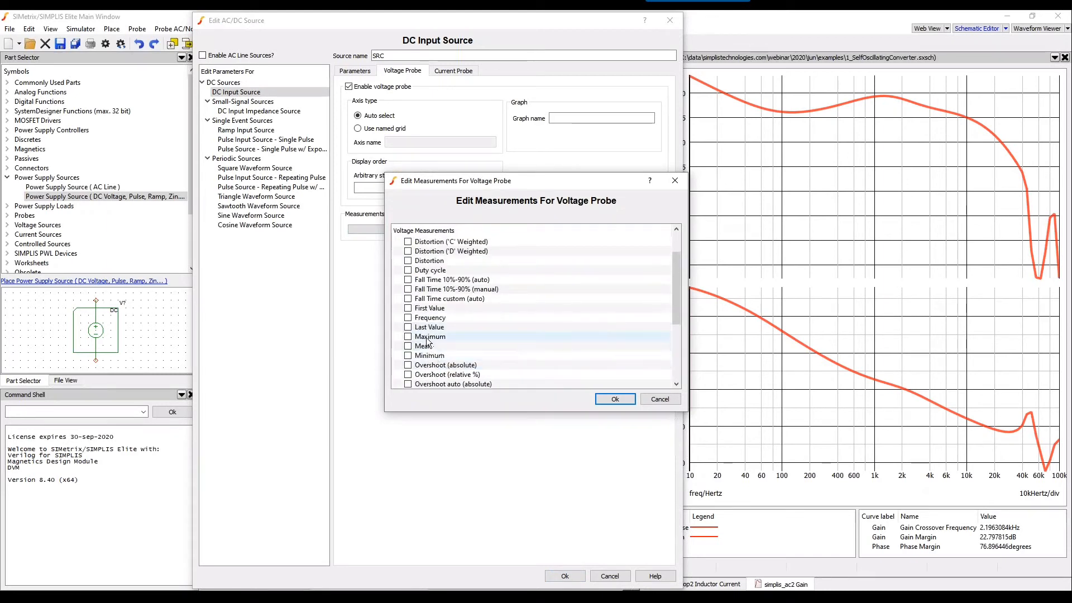
scroll(440, 321, down, 2)
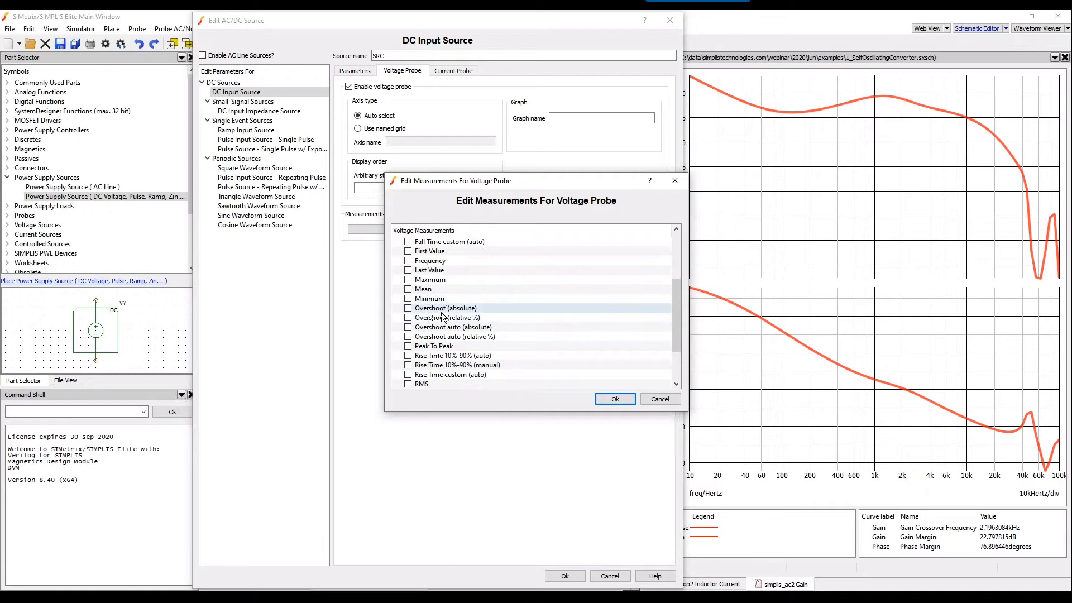
scroll(440, 316, up, 2)
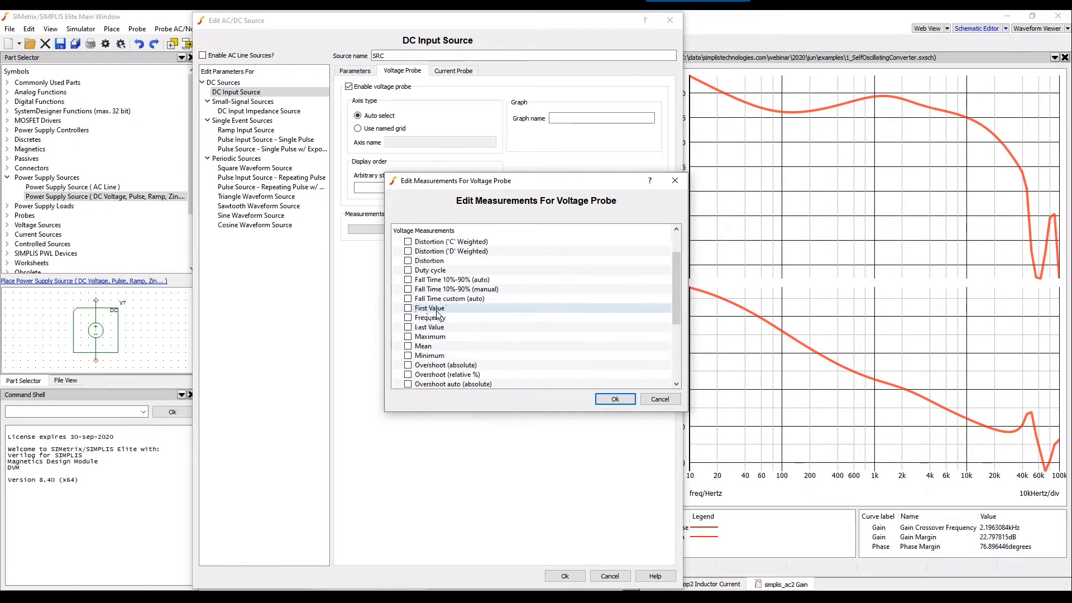
scroll(438, 314, down, 2)
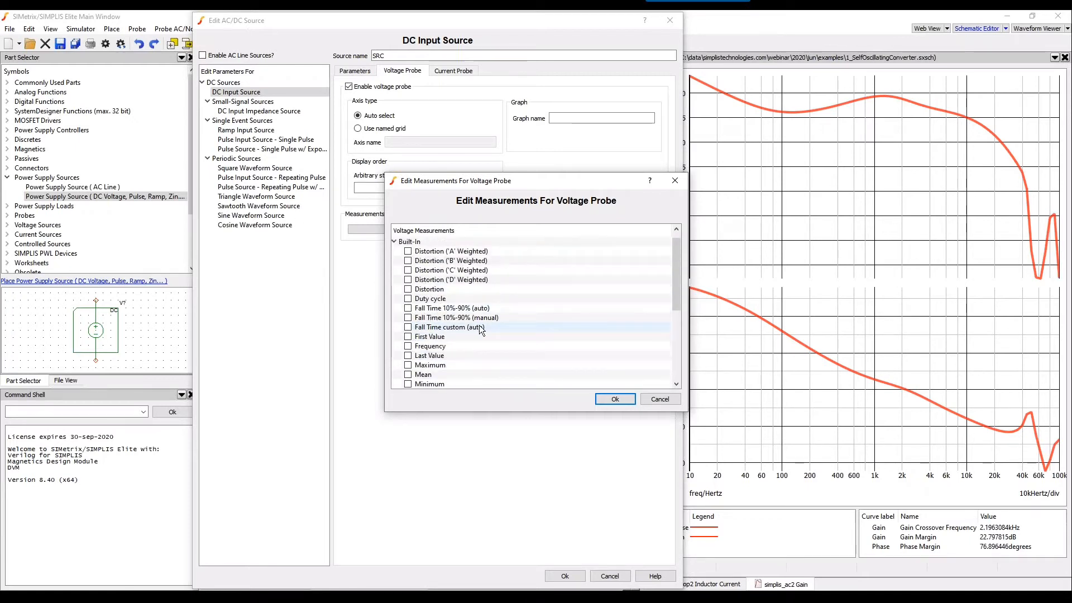
click(645, 402)
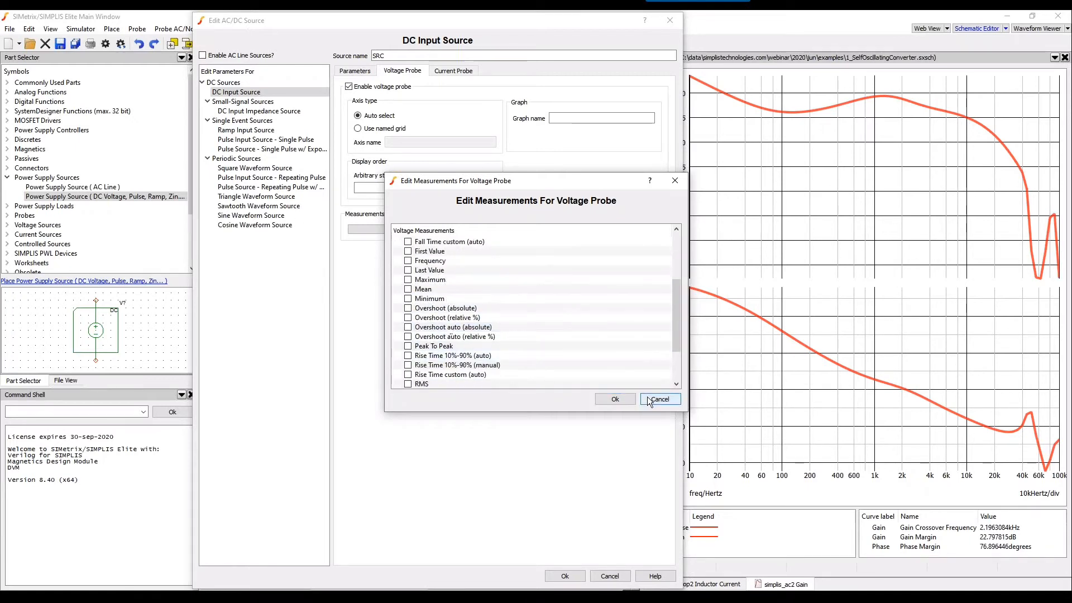
Keep the current probe of source V2 enabled, add the Maximum measurement to it, and apply the source settings
click(445, 72)
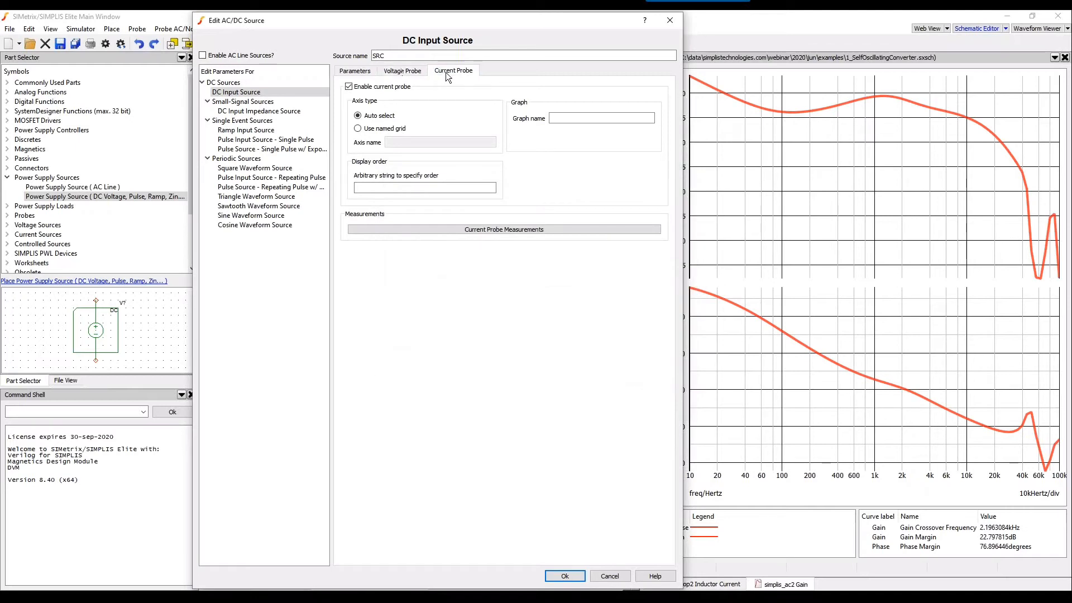
click(364, 88)
click(364, 87)
click(445, 229)
click(396, 252)
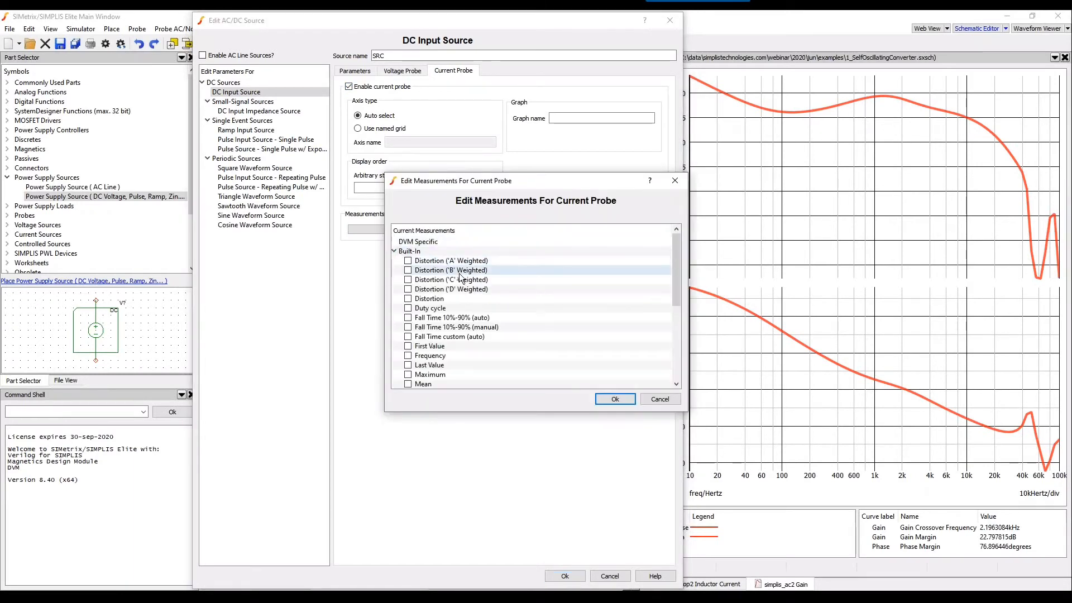
scroll(439, 296, down, 3)
click(408, 290)
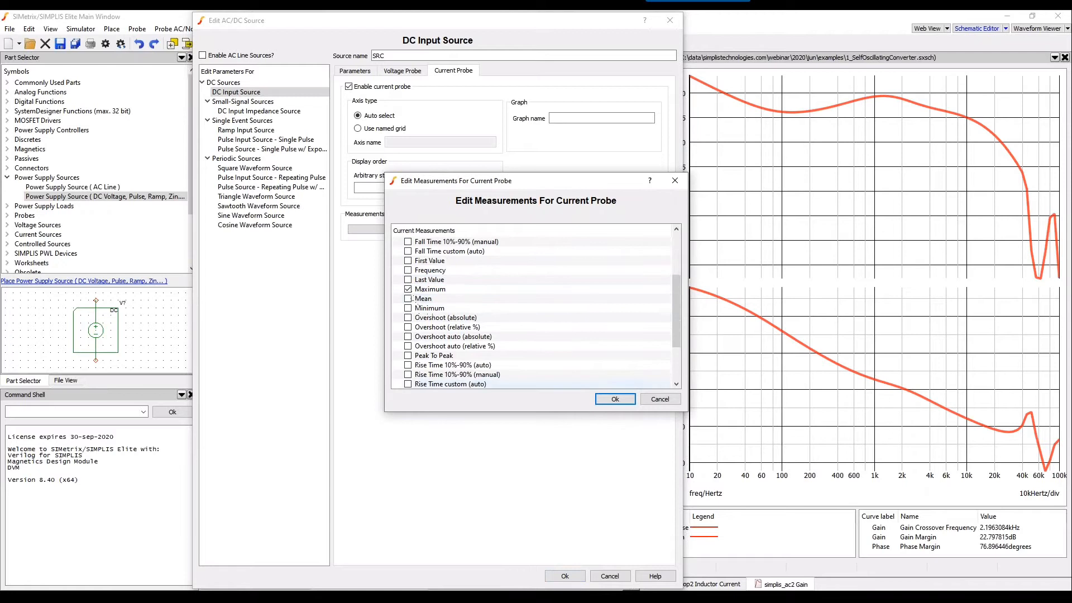
click(614, 399)
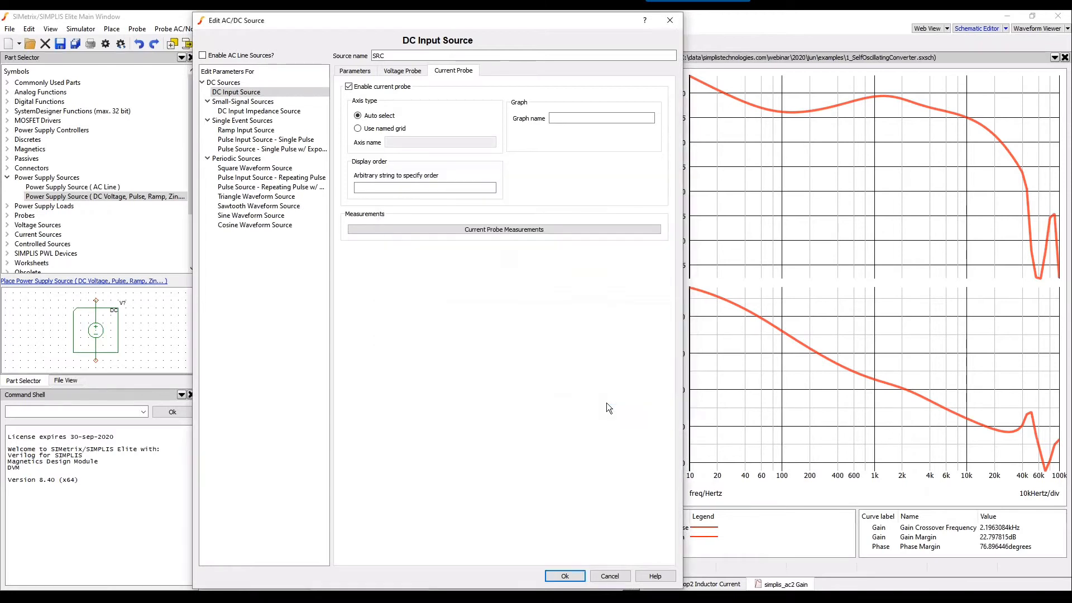
click(556, 573)
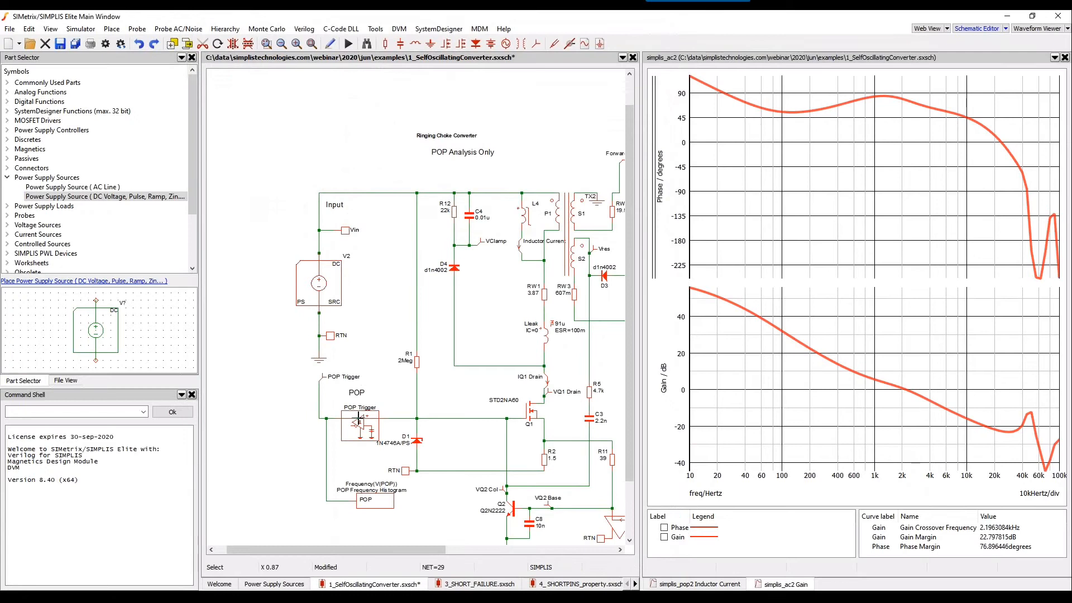
Go to the Power Supply Loads webinar page and read its lists of steady-state, small-signal and transient loads
click(274, 584)
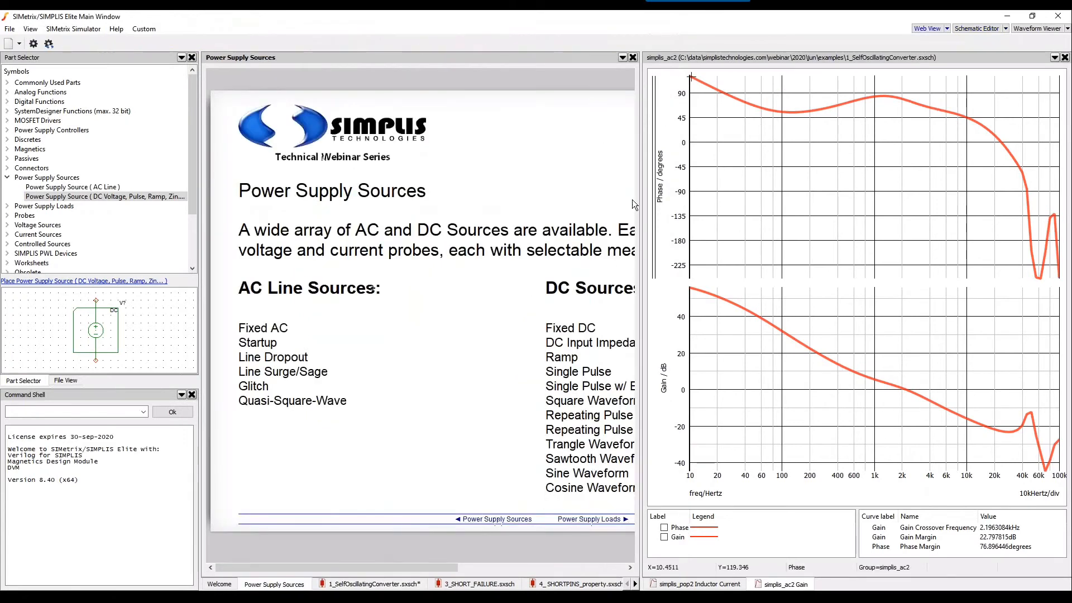
click(579, 522)
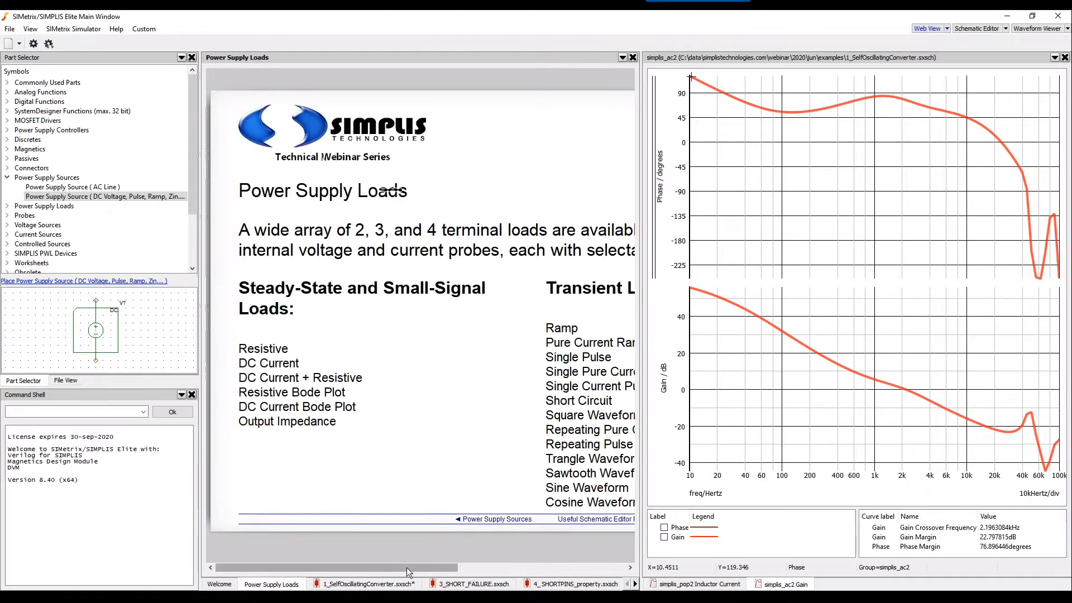
mouse_move(415, 567)
mouse_down()
mouse_move(451, 560)
mouse_move(423, 557)
mouse_up()
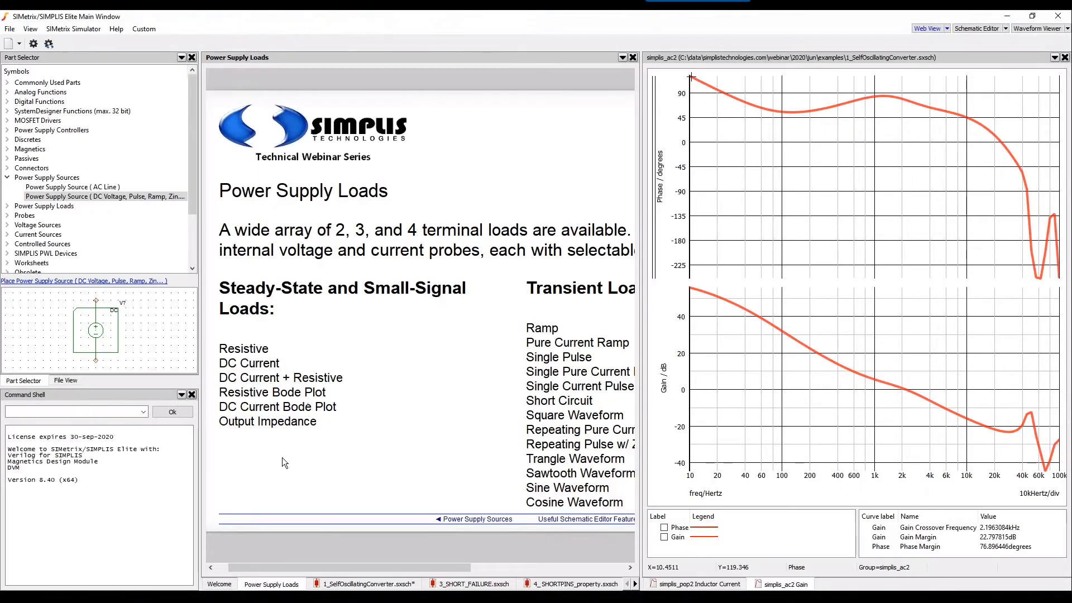
drag(386, 567, 454, 567)
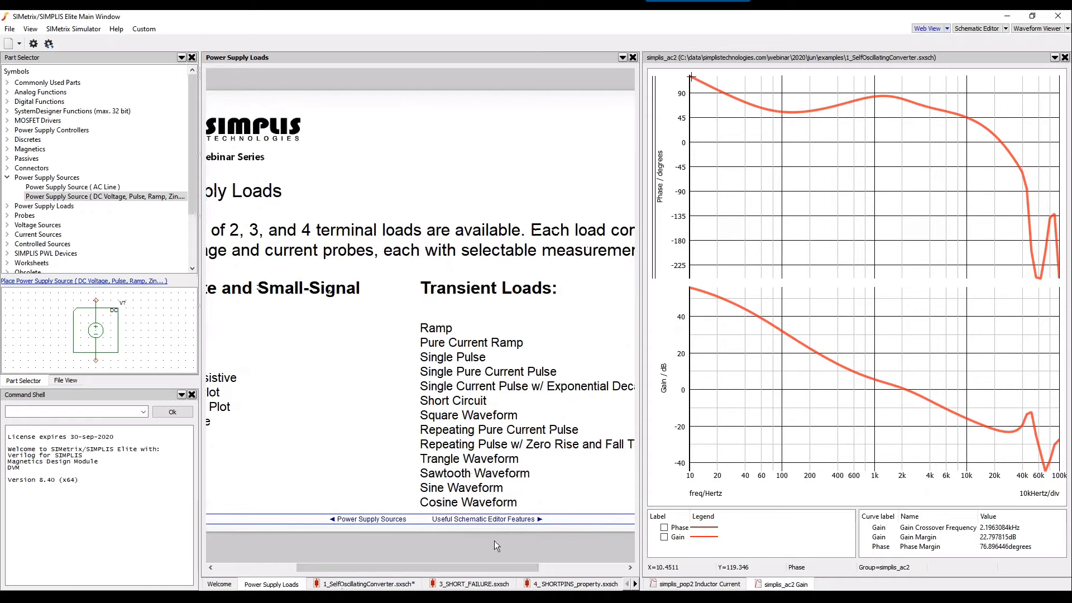
Return to the 1_SelfOscillatingConverter schematic's output section and start placing the DC current, pulse, Bode and Zout power supply load
click(366, 583)
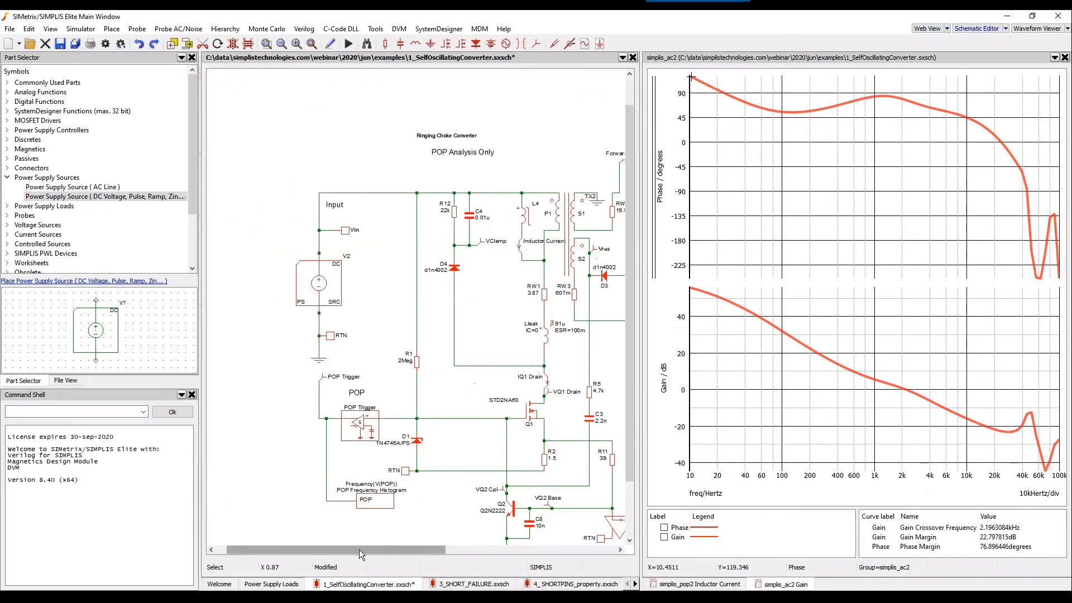
drag(330, 551, 581, 556)
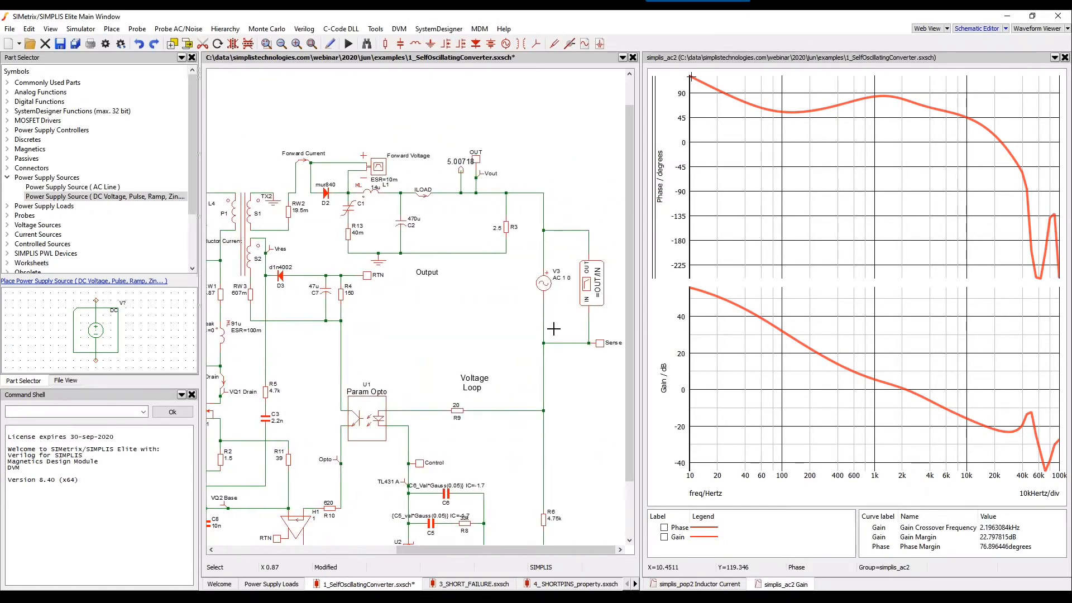
click(506, 226)
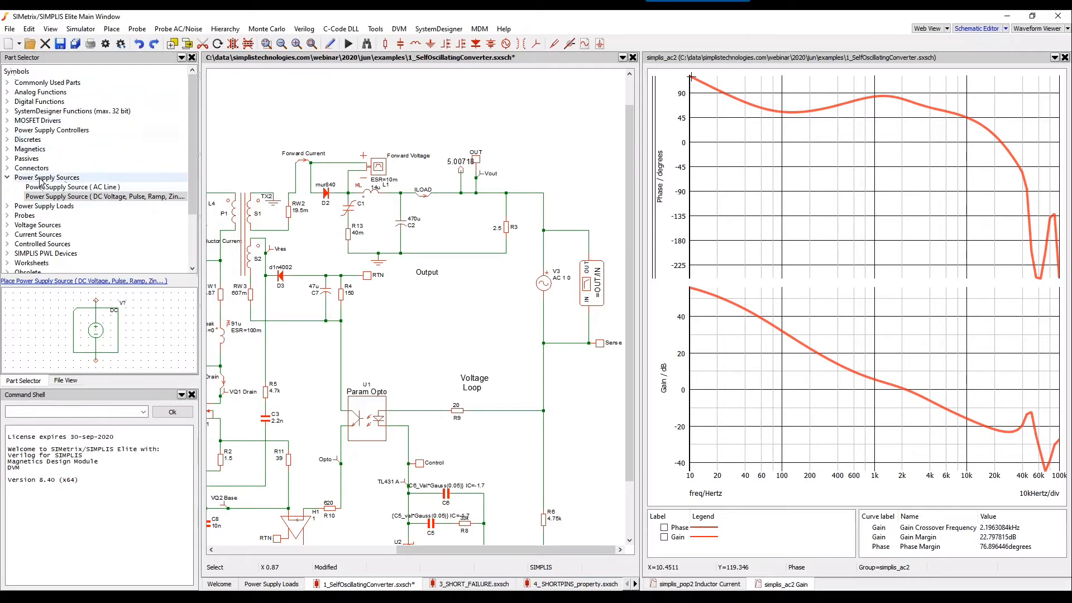
click(9, 178)
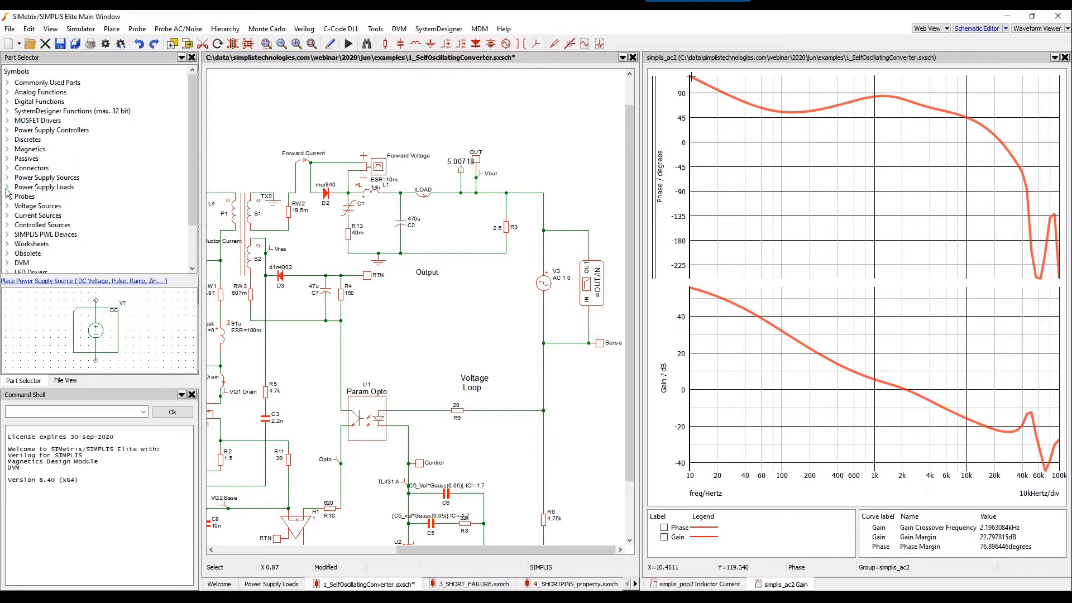
click(7, 188)
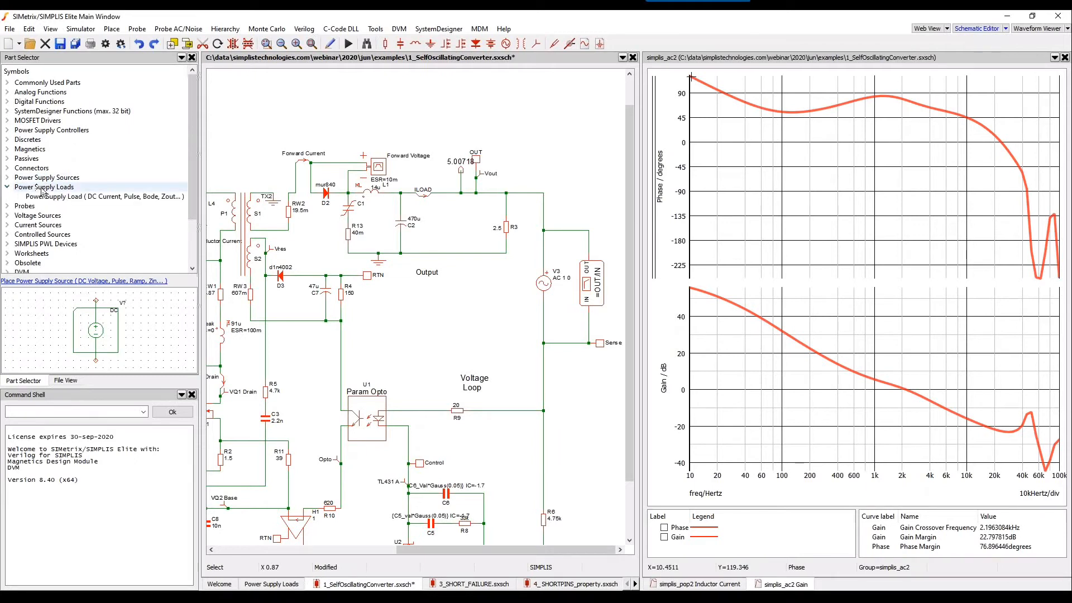
click(65, 198)
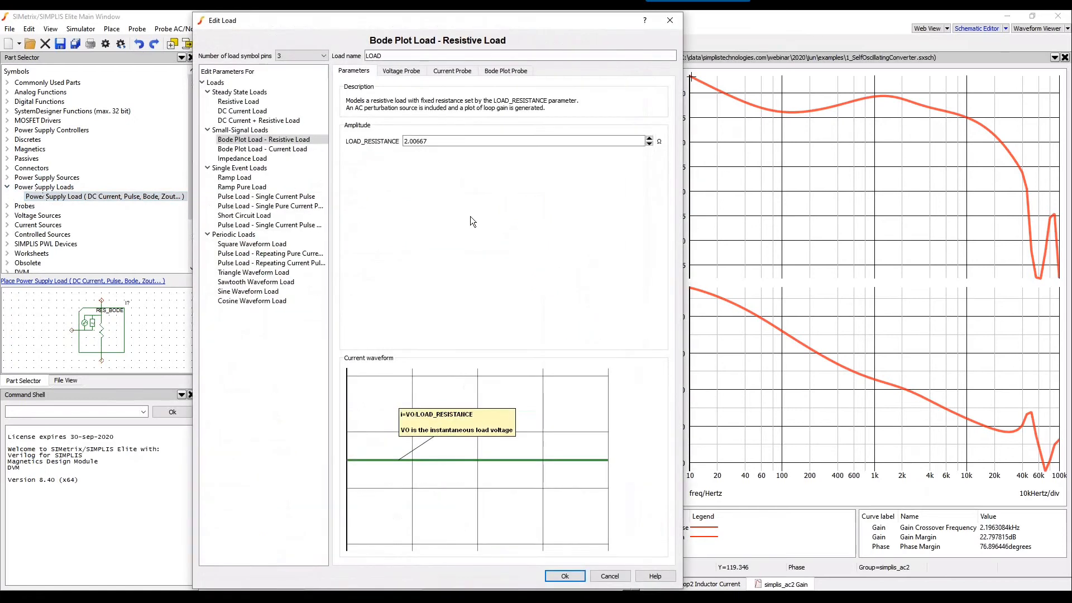
Review the parameters of the DC current, Bode plot, impedance, ramp, short circuit, square waveform and repeating pure current pulse loads
click(242, 103)
click(243, 111)
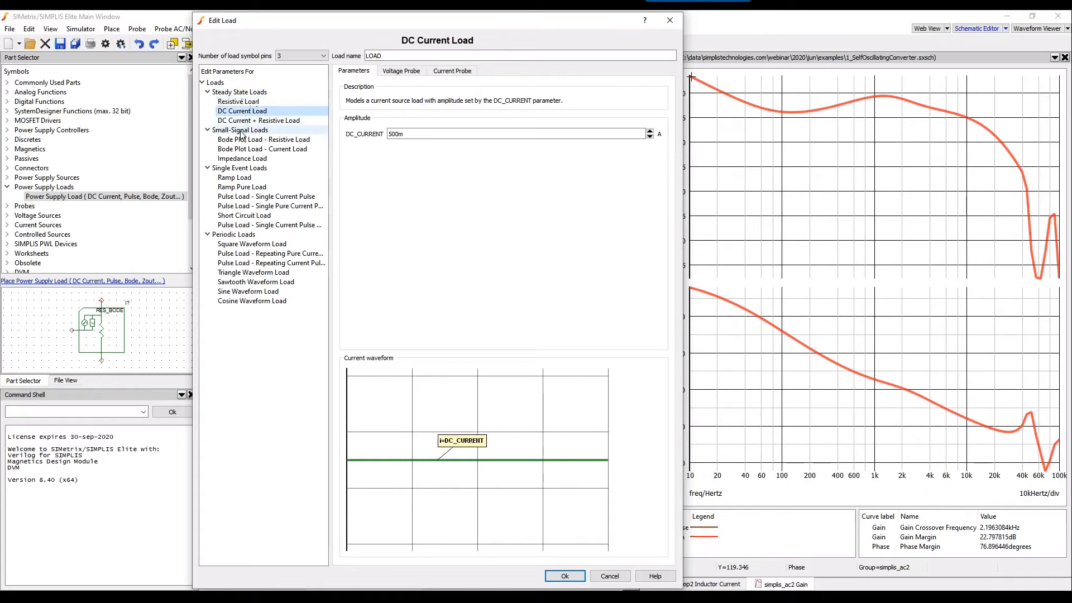
click(240, 131)
click(241, 141)
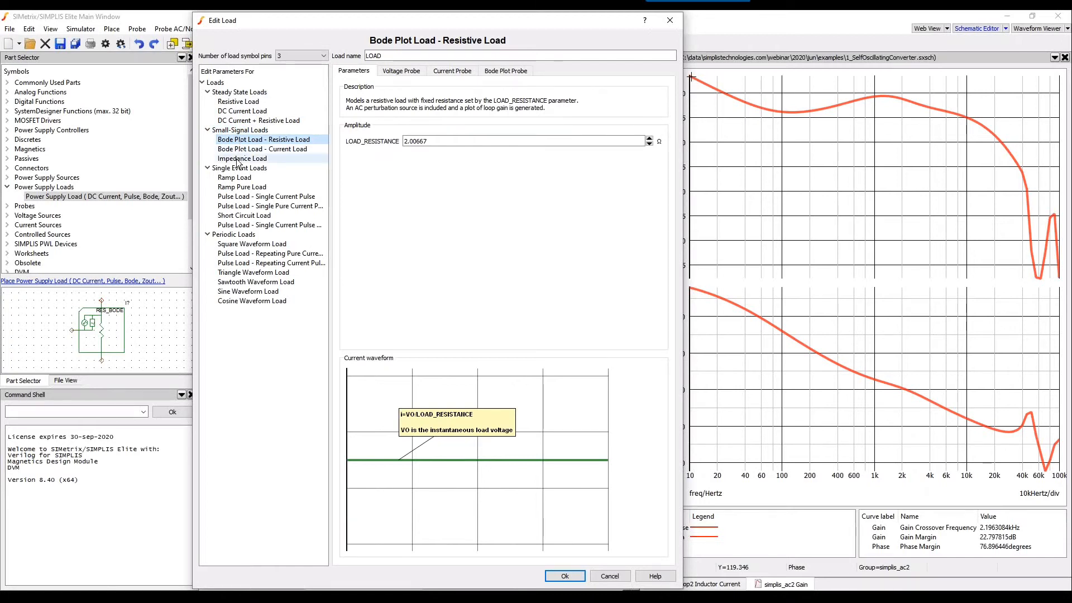
click(239, 160)
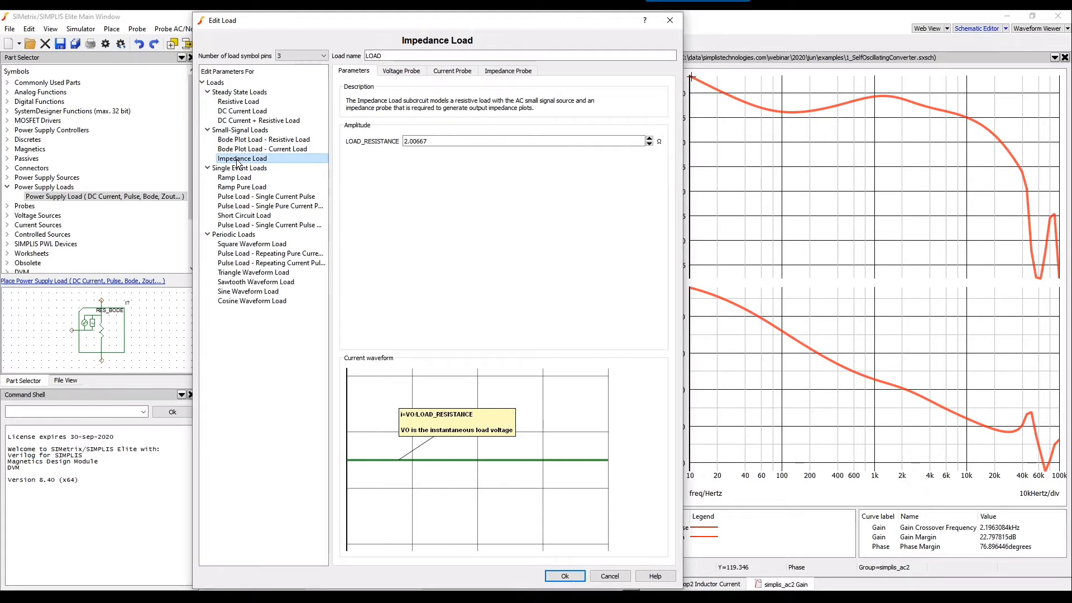
click(242, 170)
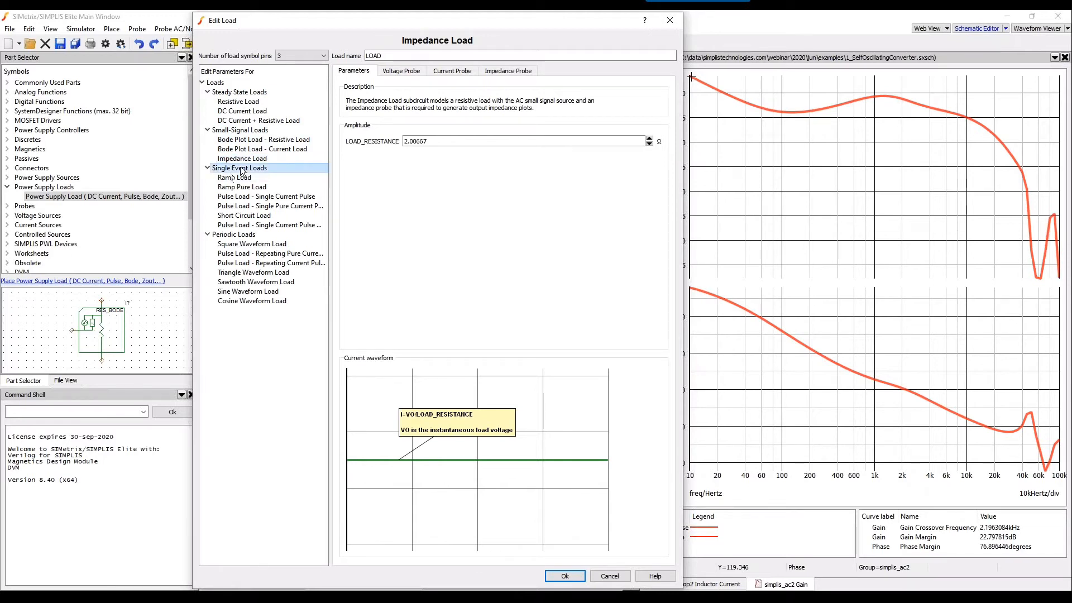
click(233, 178)
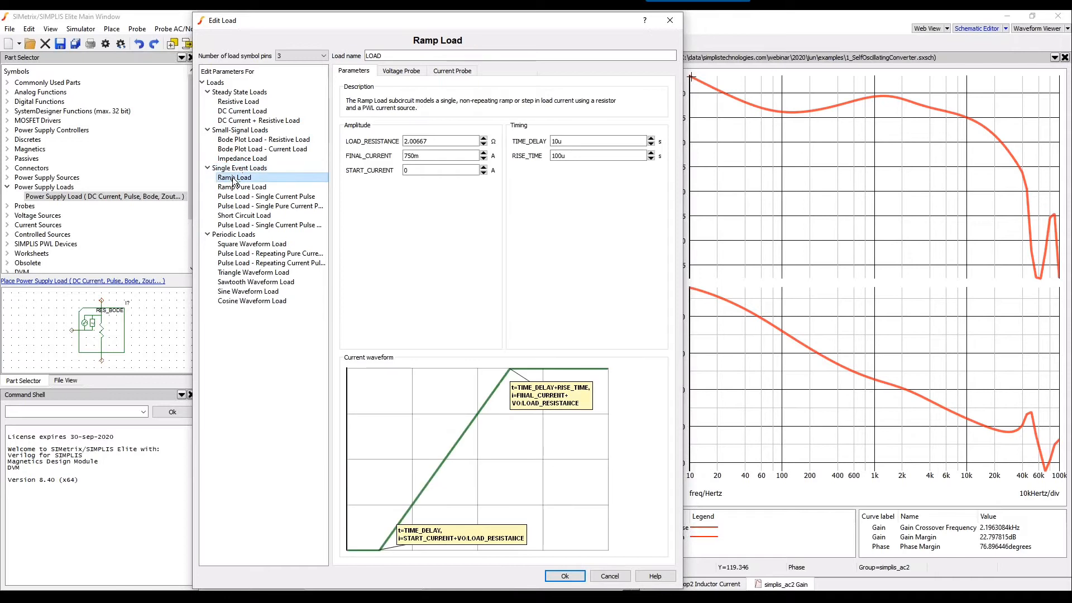
click(238, 220)
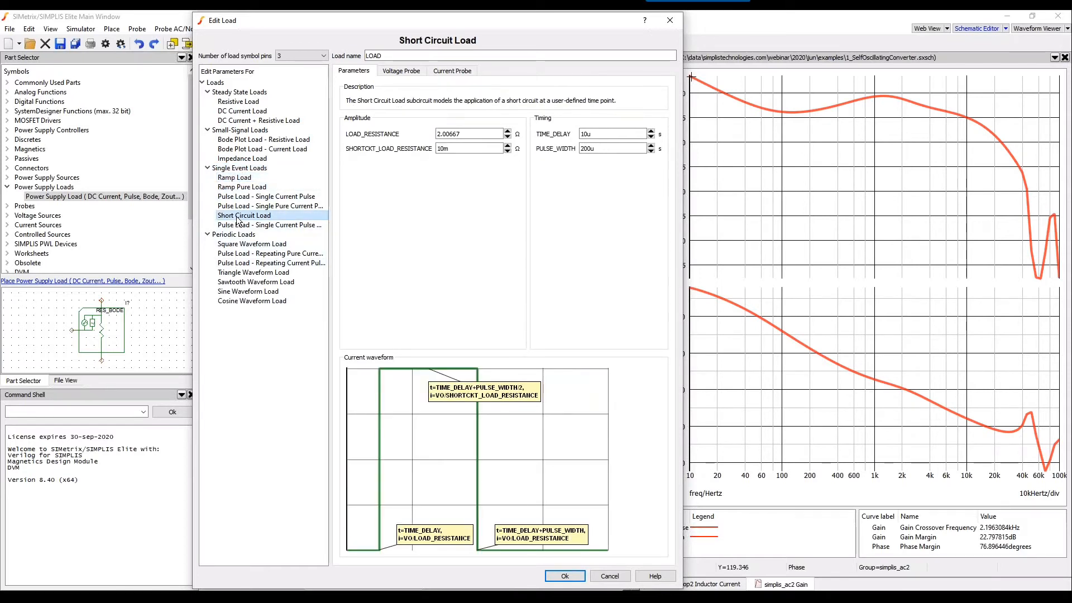
click(250, 244)
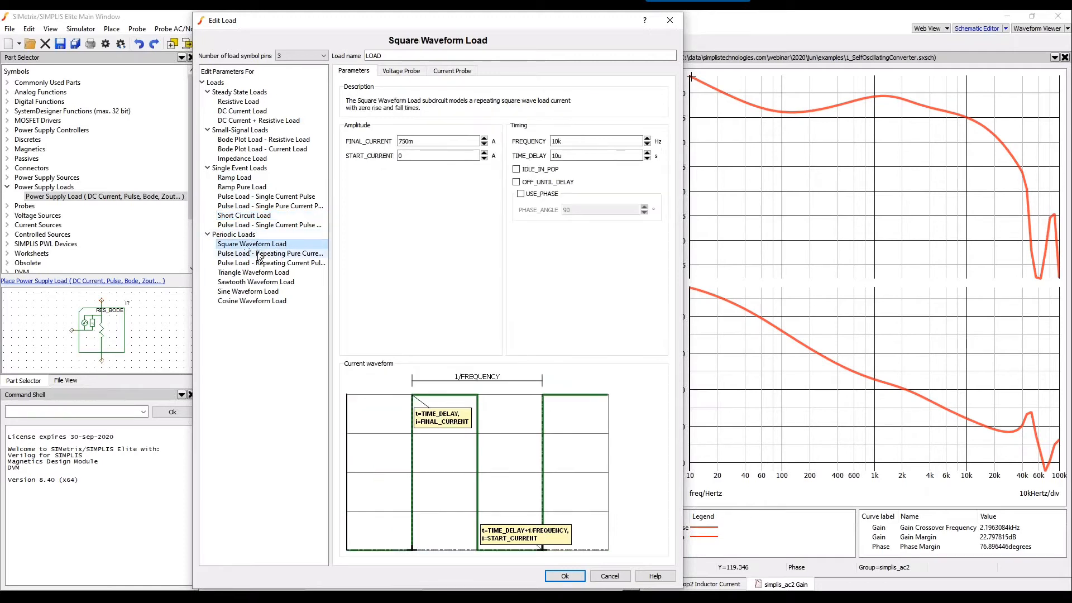
click(259, 254)
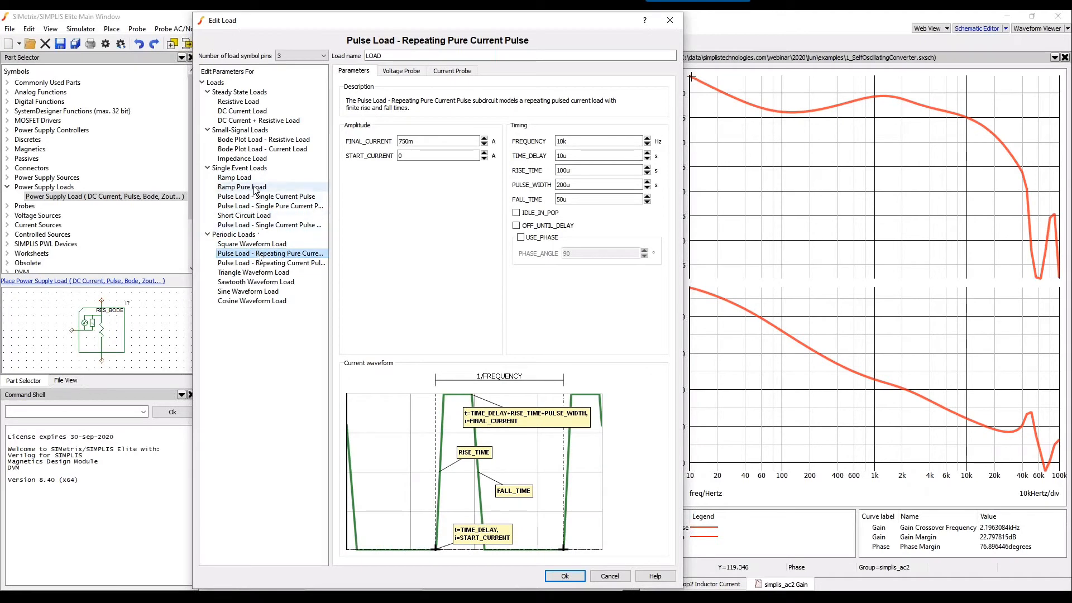
Choose Bode Plot Load - Resistive Load as the load type and set its LOAD_RESISTANCE to 2.5 Ω
click(254, 144)
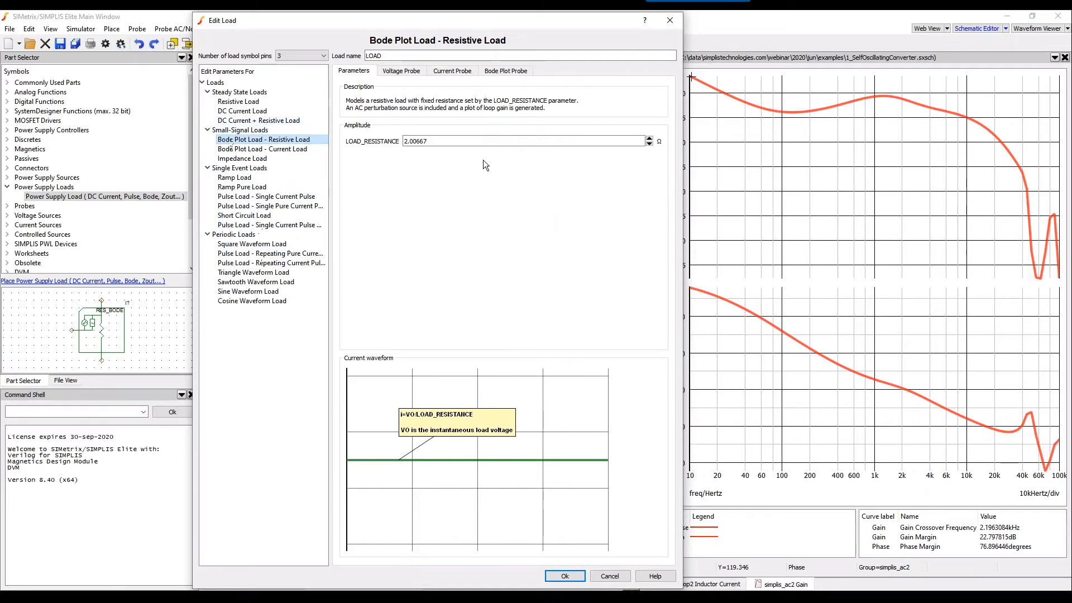
double_click(467, 142)
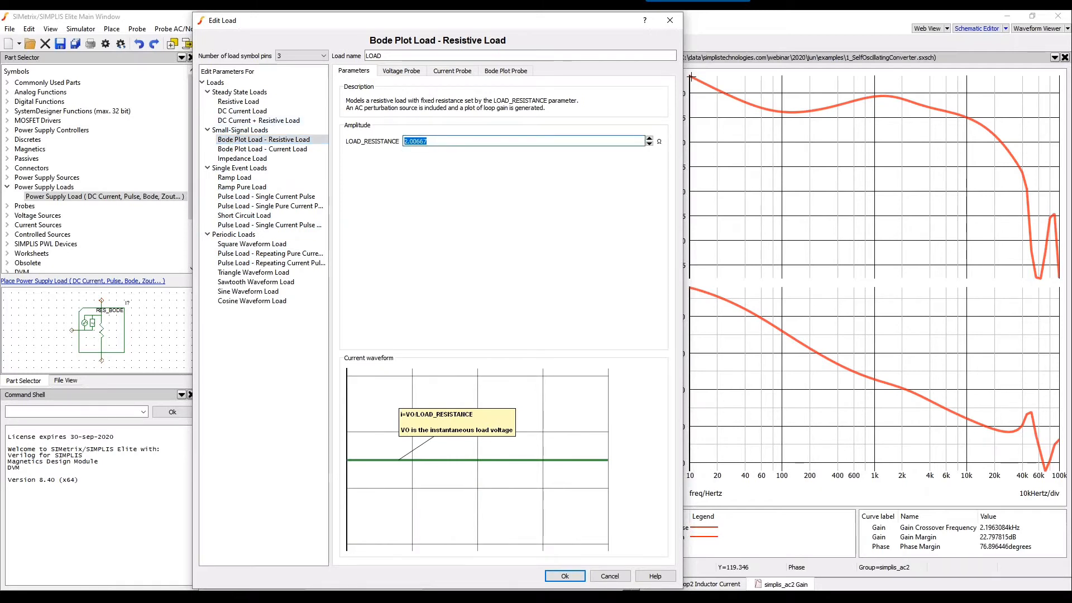
text(2.5)
Review the built-in measurements offered for the load's voltage probe
click(398, 72)
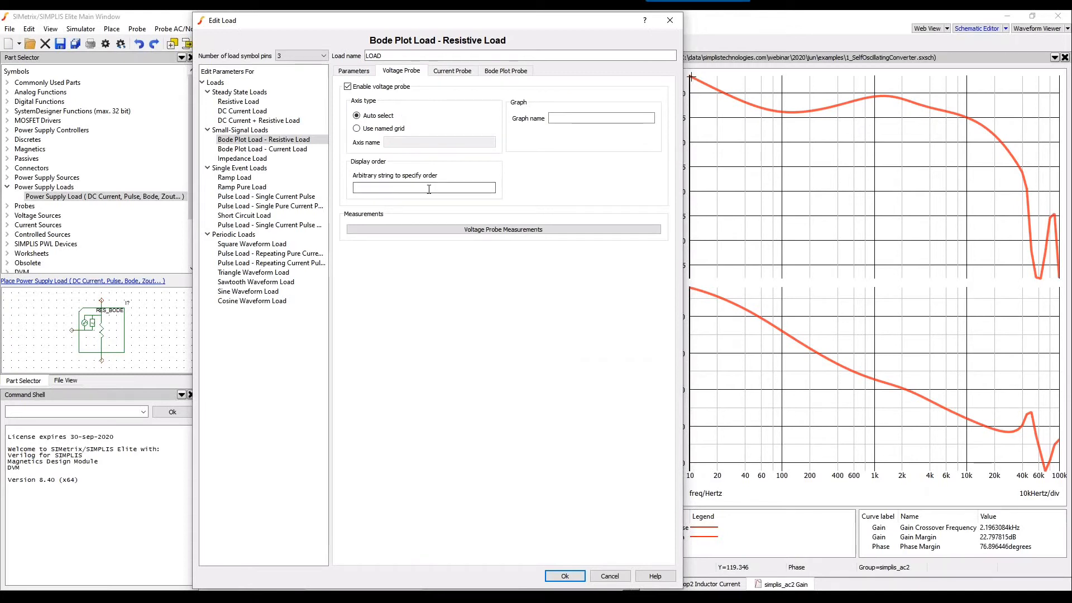
click(405, 230)
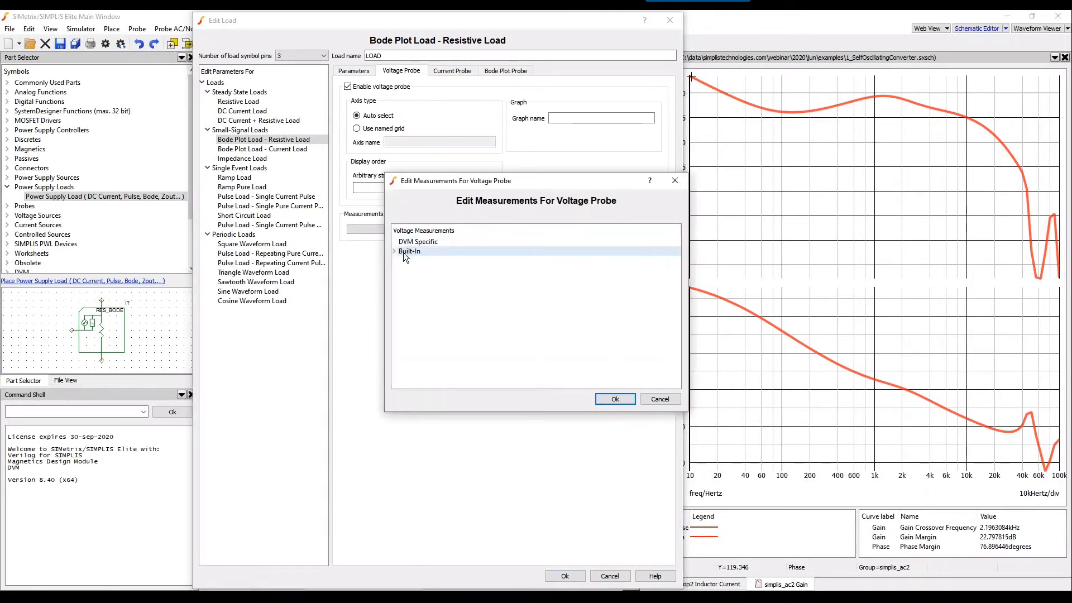
click(394, 251)
scroll(410, 290, down, 2)
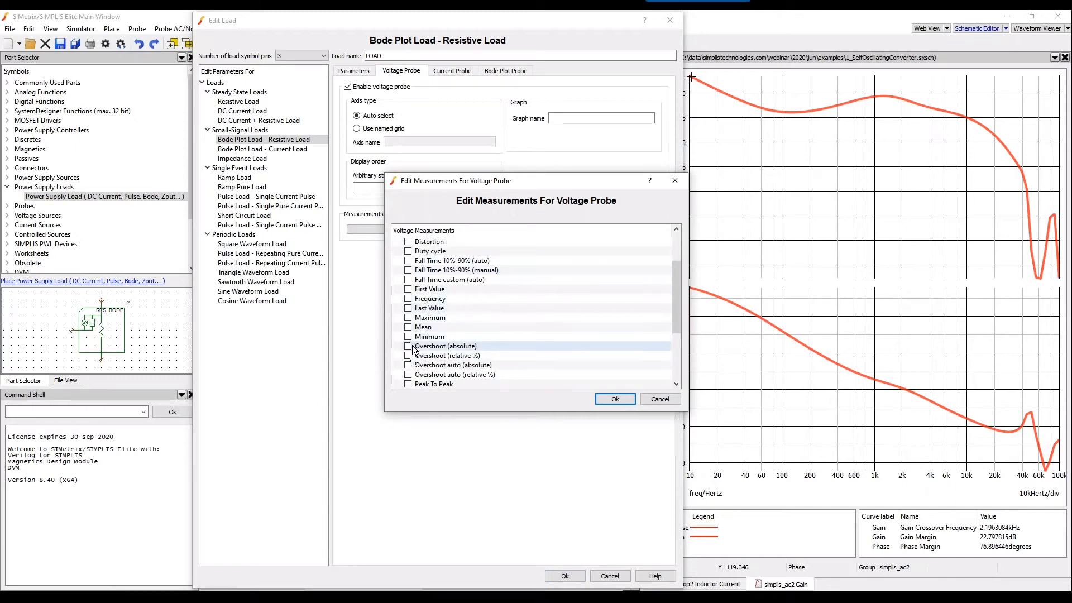
scroll(412, 340, down, 2)
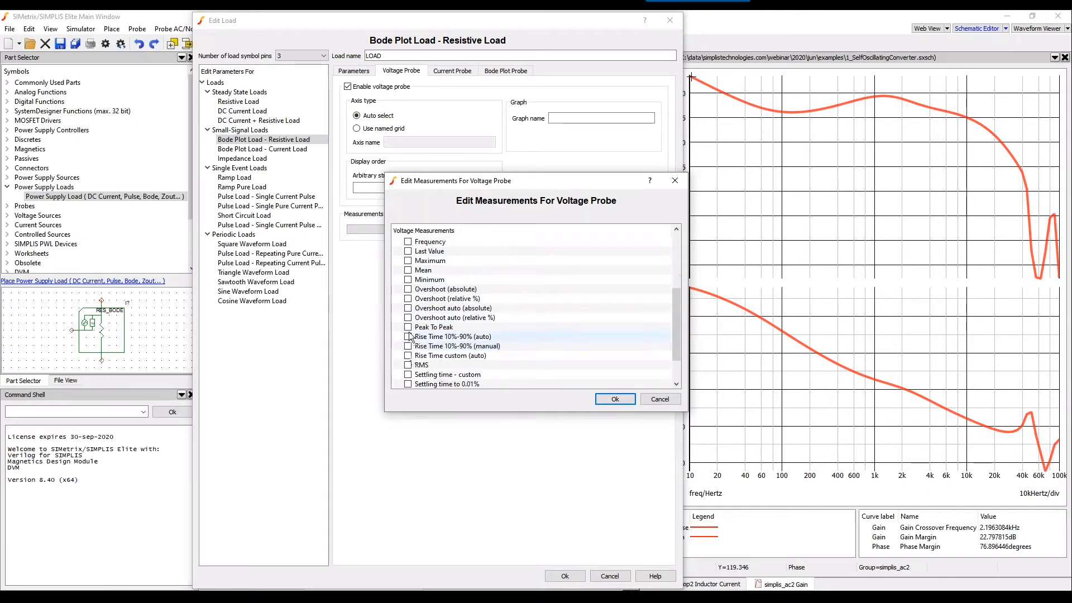
click(613, 399)
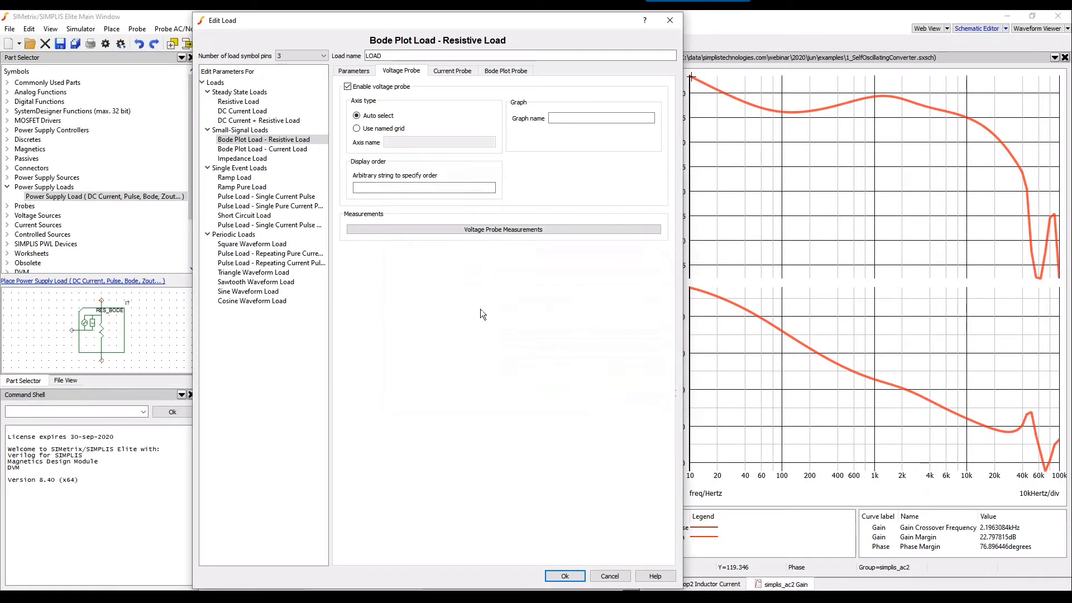
Review the built-in measurements offered for the load's current probe
click(461, 69)
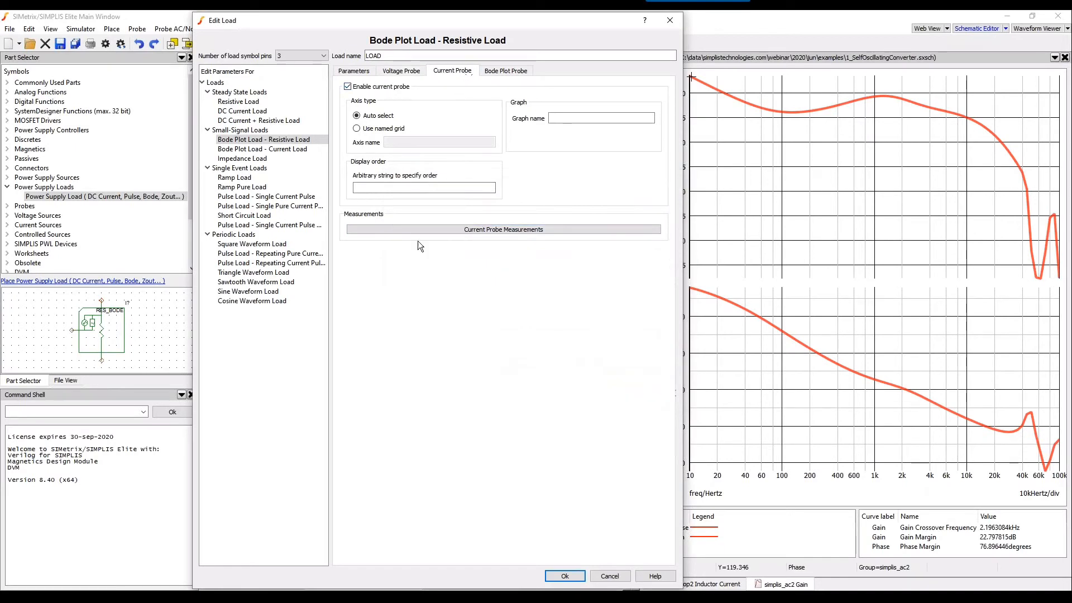
click(473, 229)
click(394, 251)
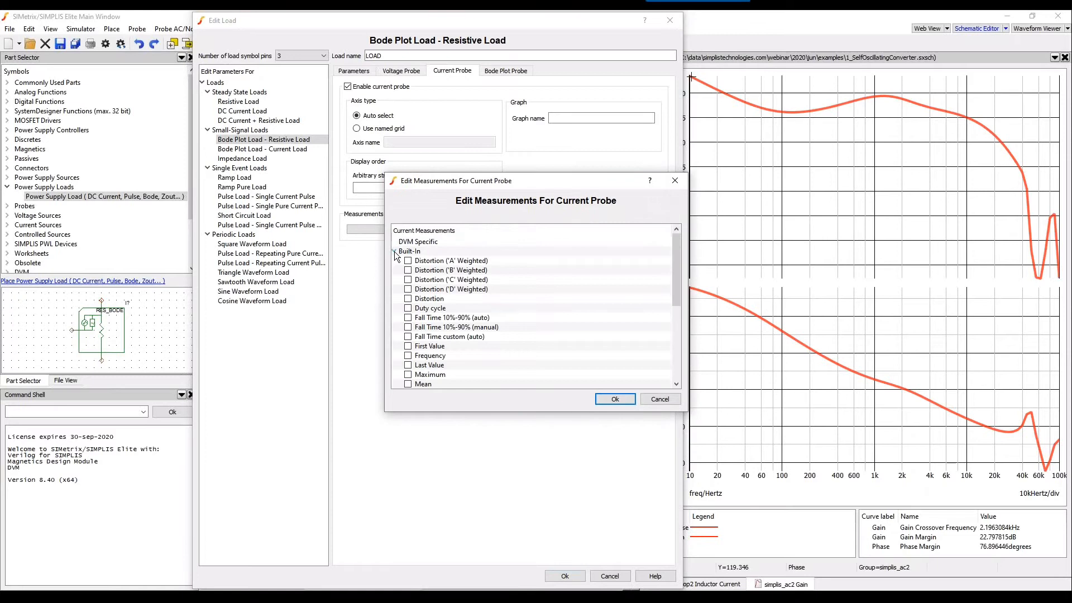
scroll(443, 309, down, 5)
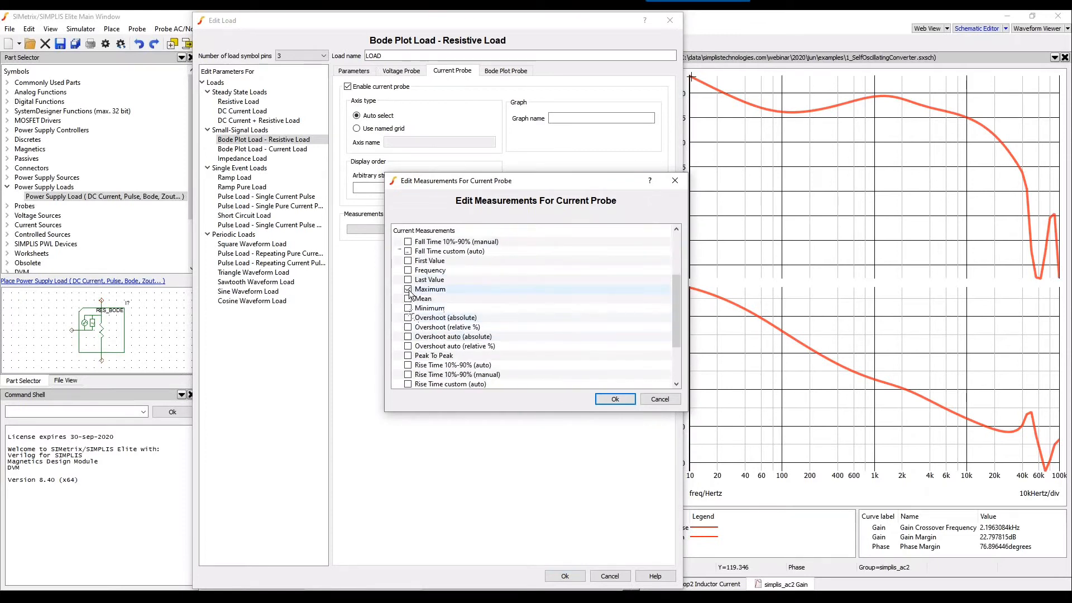
click(614, 398)
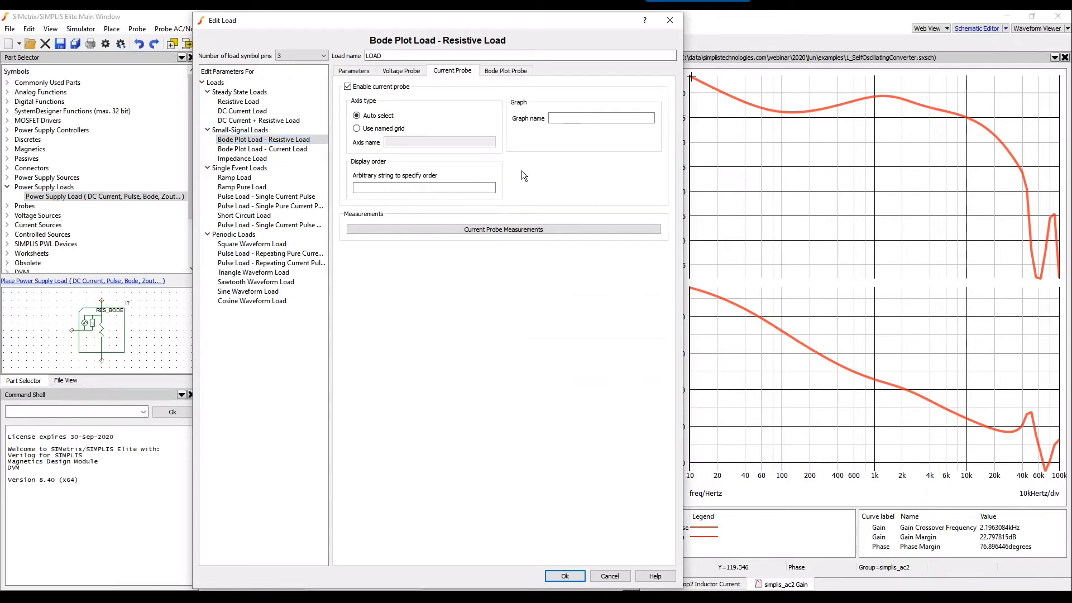
Set the load's Bode plot probe to display its curves on two grids, and review the built-in gain and phase measurements
click(513, 69)
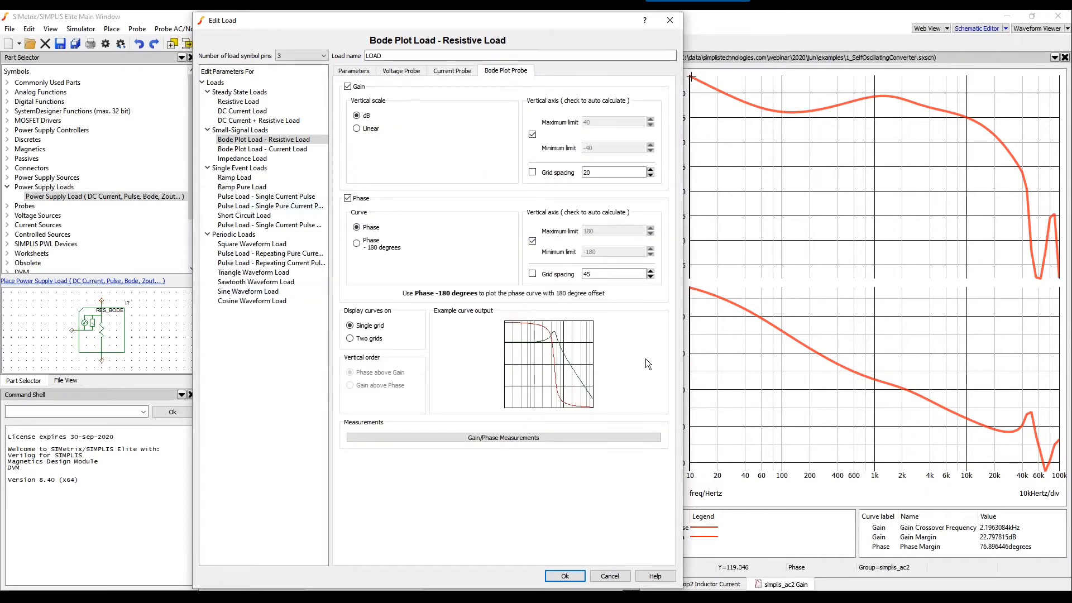
click(367, 338)
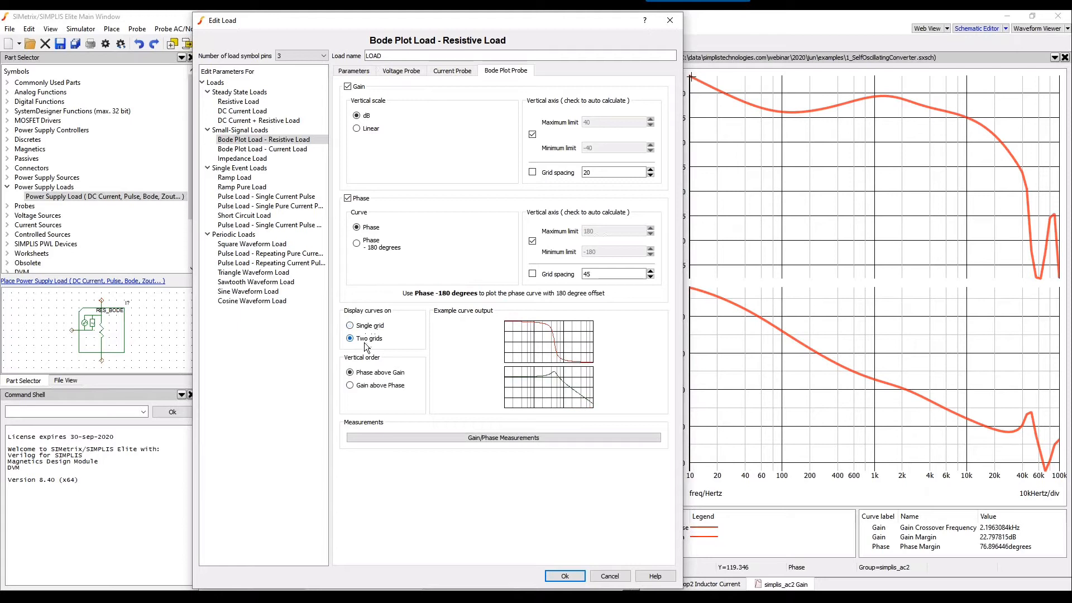
click(529, 436)
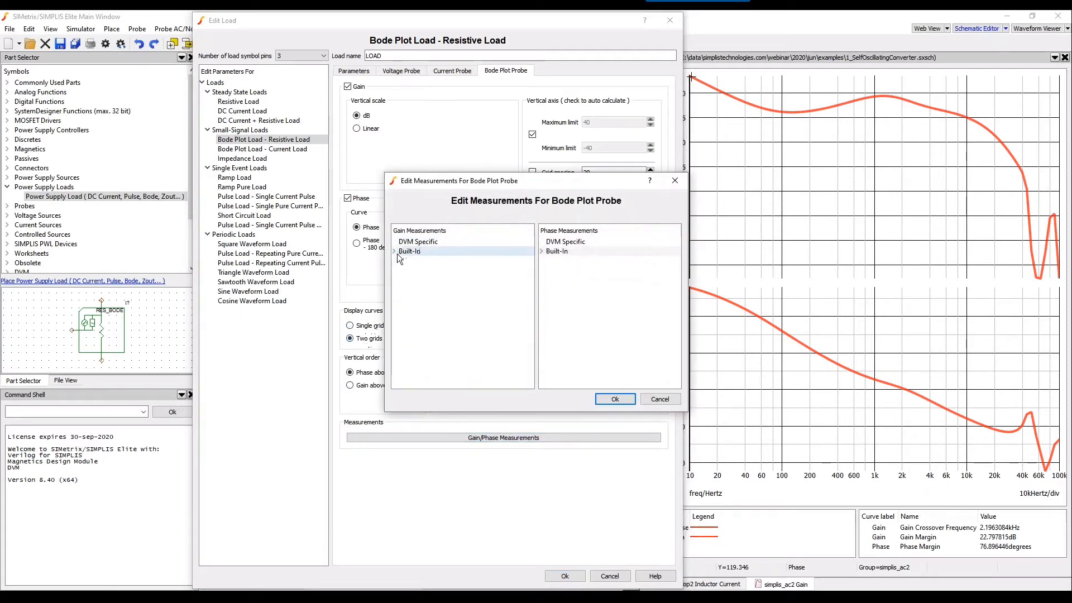
click(397, 252)
scroll(400, 263, down, 5)
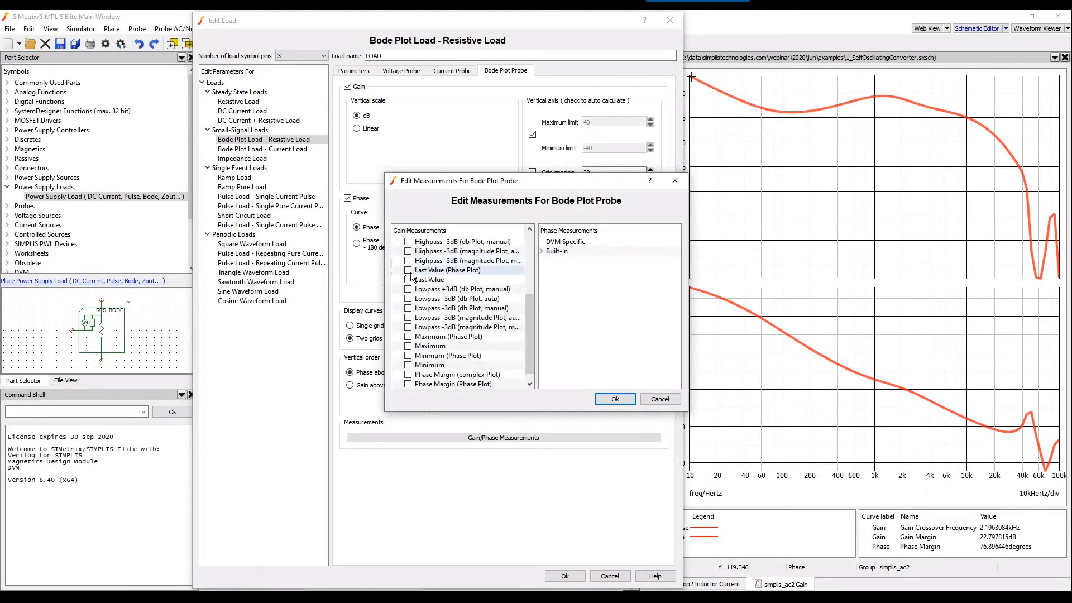
click(541, 251)
scroll(580, 286, down, 3)
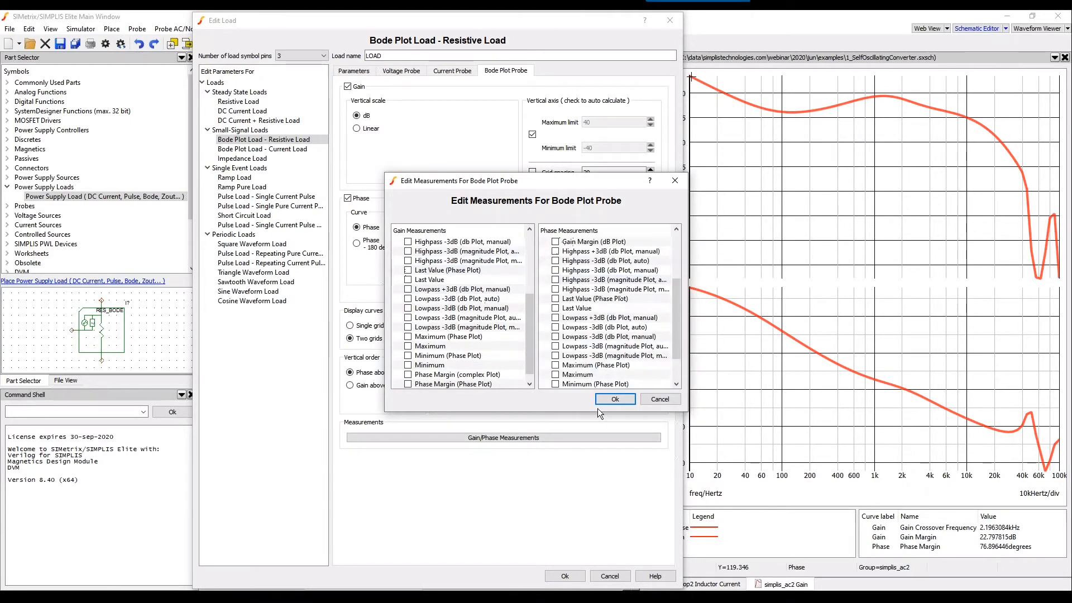
click(618, 400)
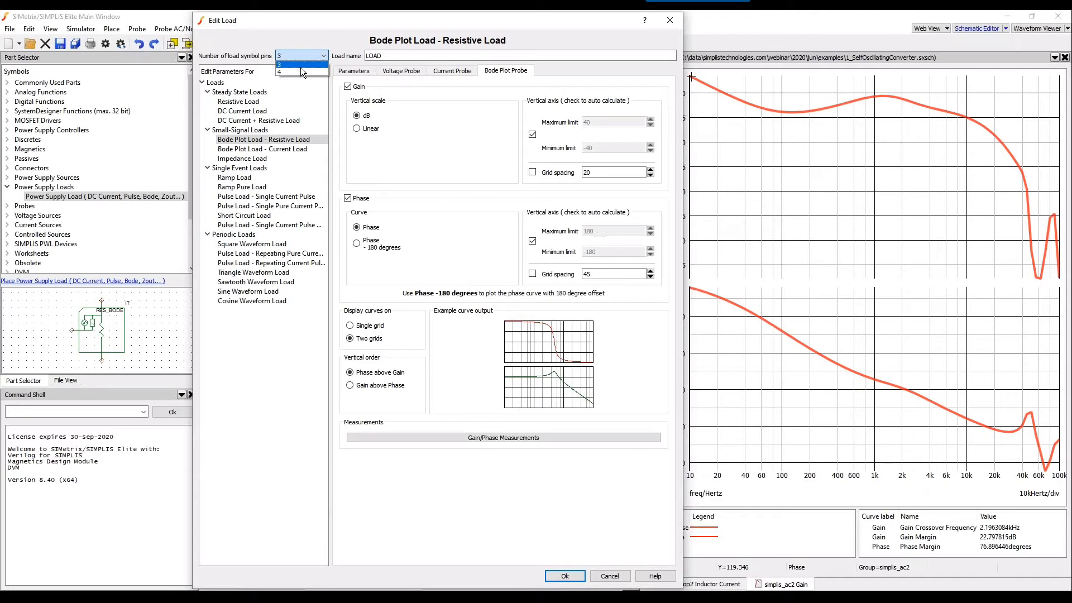
Check the symbol pin counts available for the loads, and place the three-pin Bode Plot Load - Resistive Load above the output section
click(300, 66)
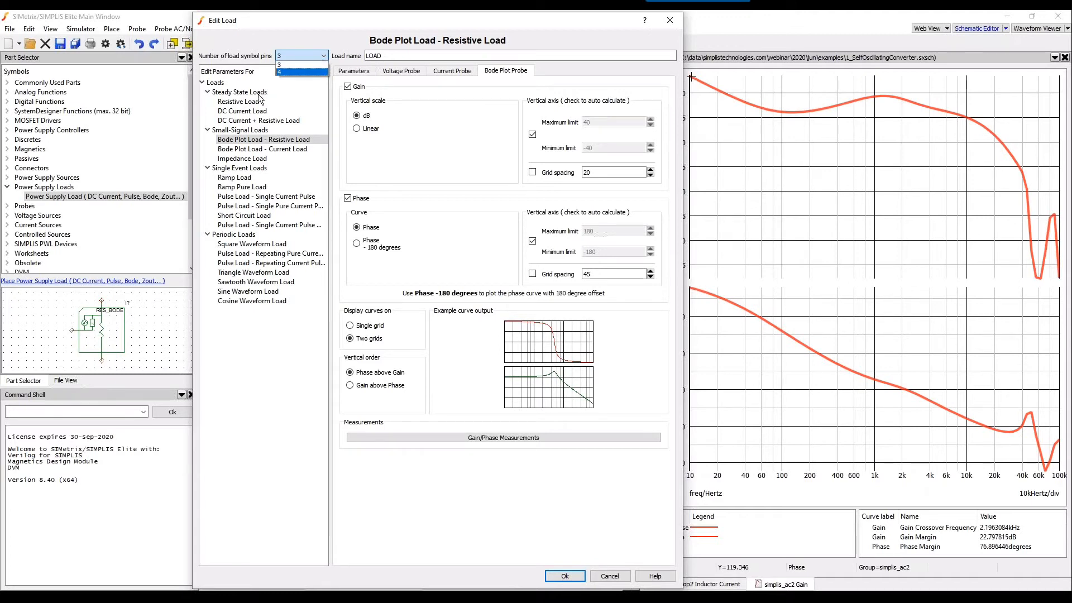
click(297, 57)
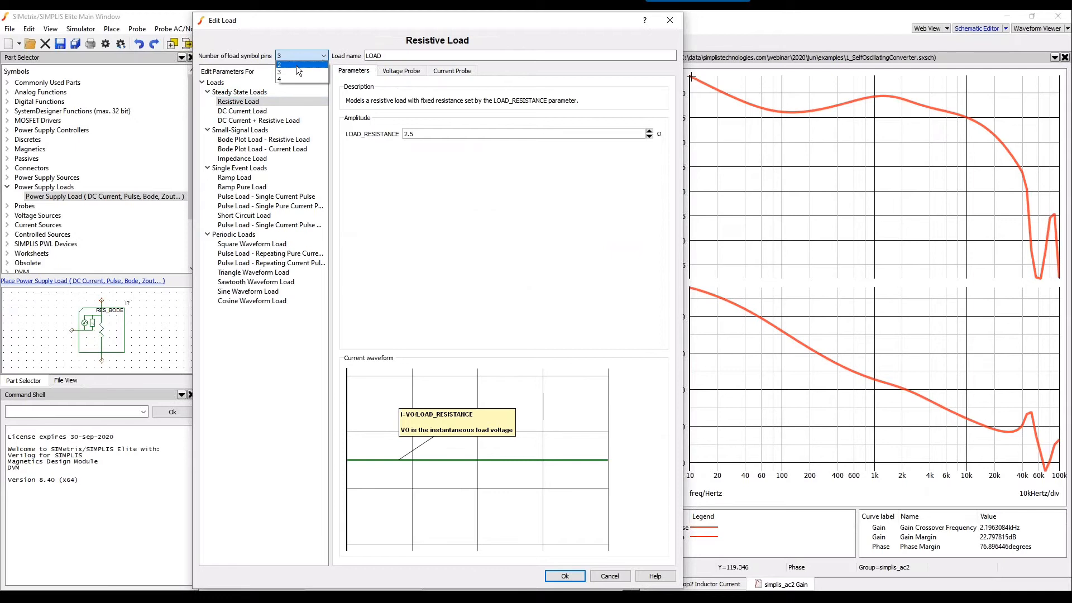
click(288, 141)
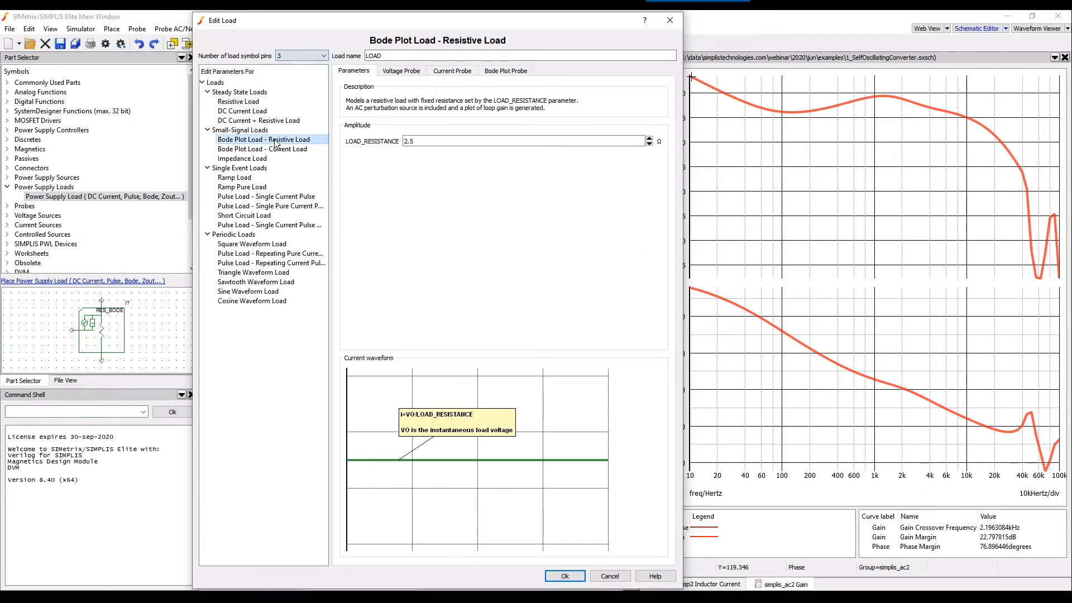
click(564, 576)
click(589, 149)
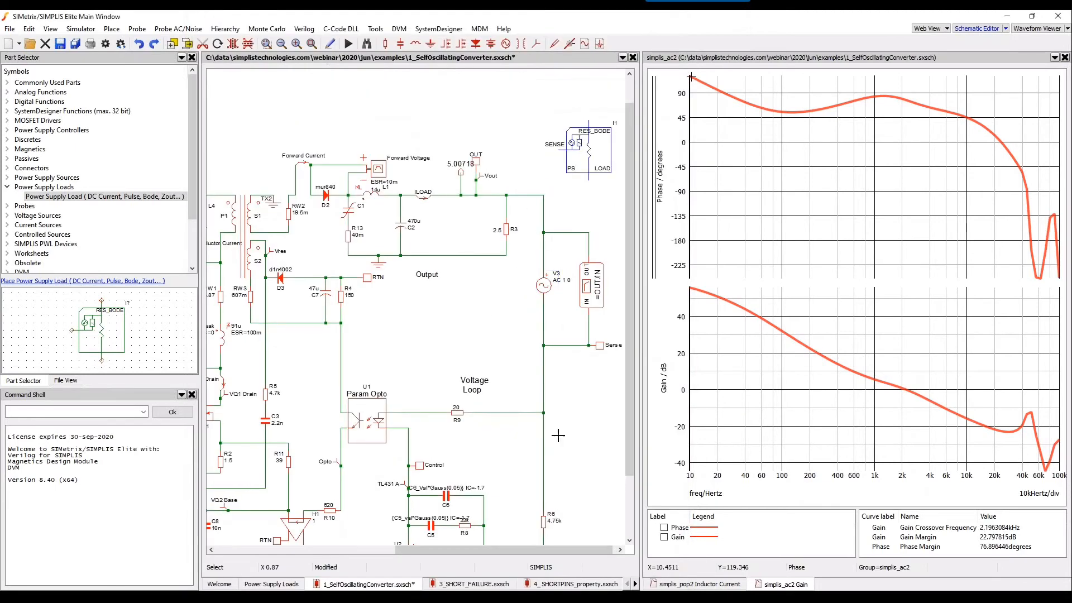
Delete resistor R3, AC source V3, the OUT/IN Bode probe and the Sense terminal from the output section, including their connecting wires
click(506, 230)
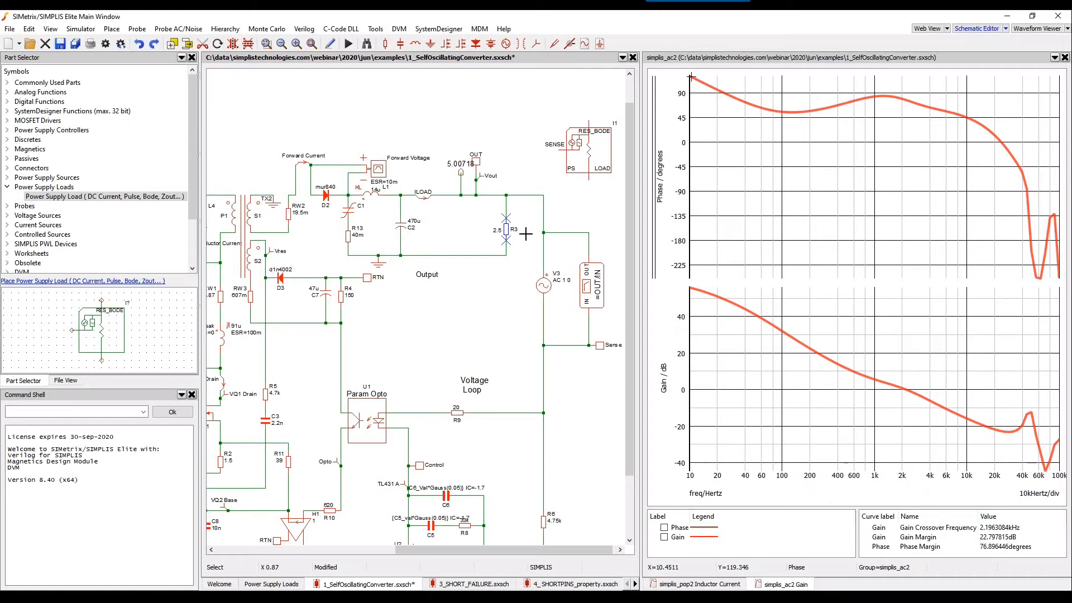
key(Delete)
click(544, 211)
key(Delete)
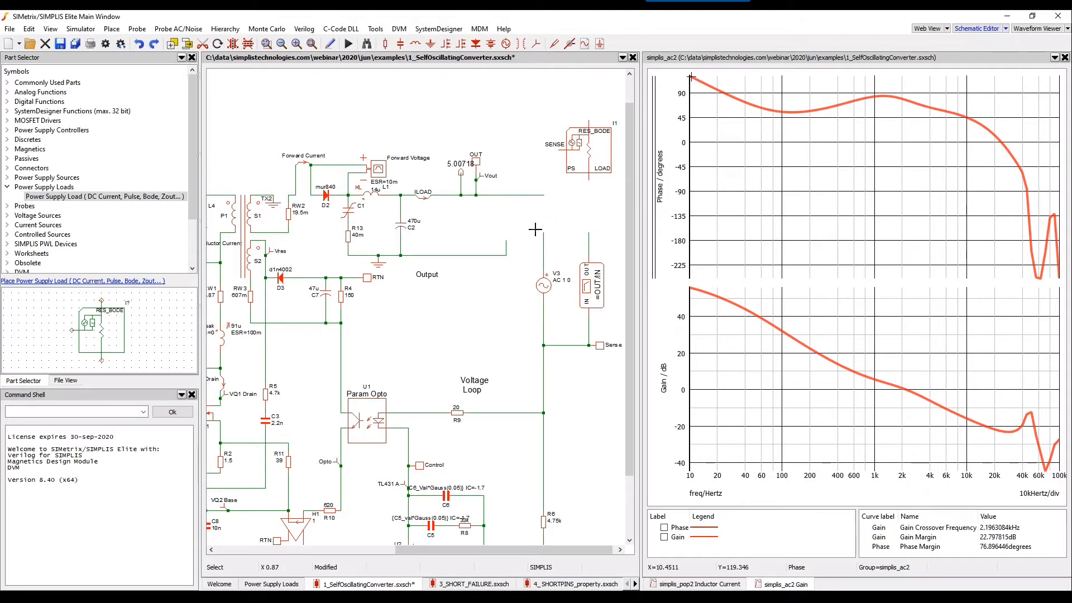
drag(526, 218, 602, 366)
key(Delete)
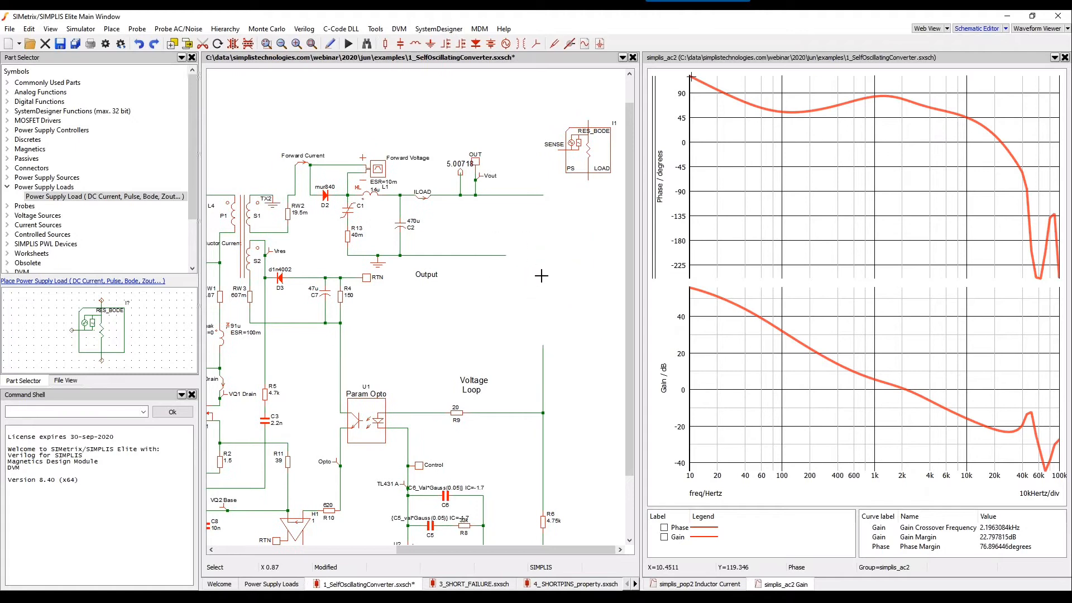
Mirror the new load, connect it between the output rail and ground return, and wire its SENSE pin down to the voltage loop
mouse_move(592, 156)
mouse_down()
mouse_move(552, 291)
mouse_move(542, 288)
mouse_up()
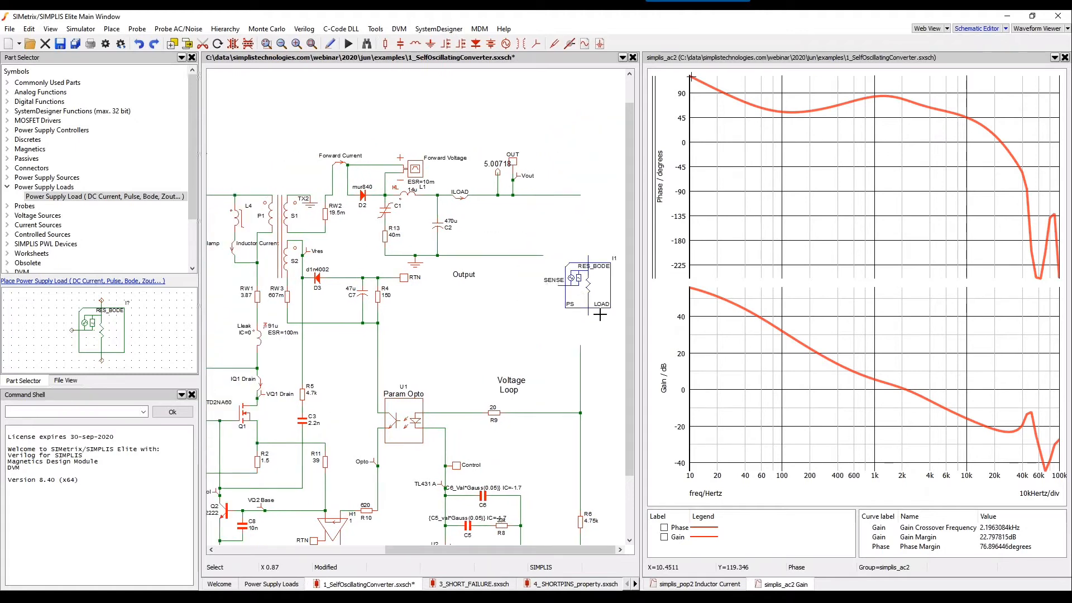
key(F6)
drag(548, 282, 599, 347)
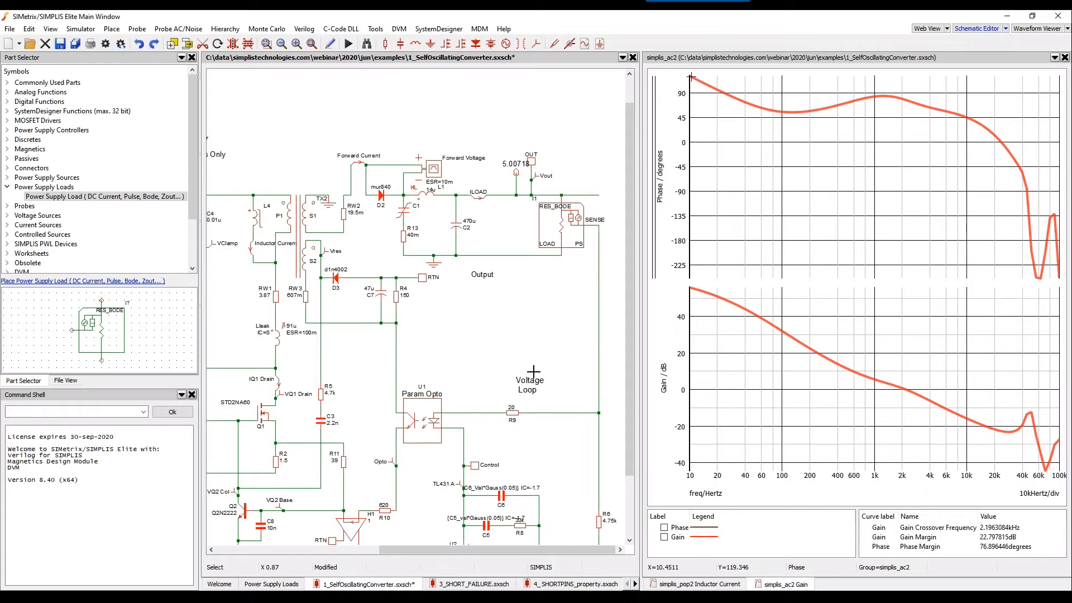
Run the simulation of the converter with the new Bode plot load
mouse_move(508, 551)
mouse_down()
mouse_move(340, 531)
mouse_move(502, 530)
mouse_up()
key(F9)
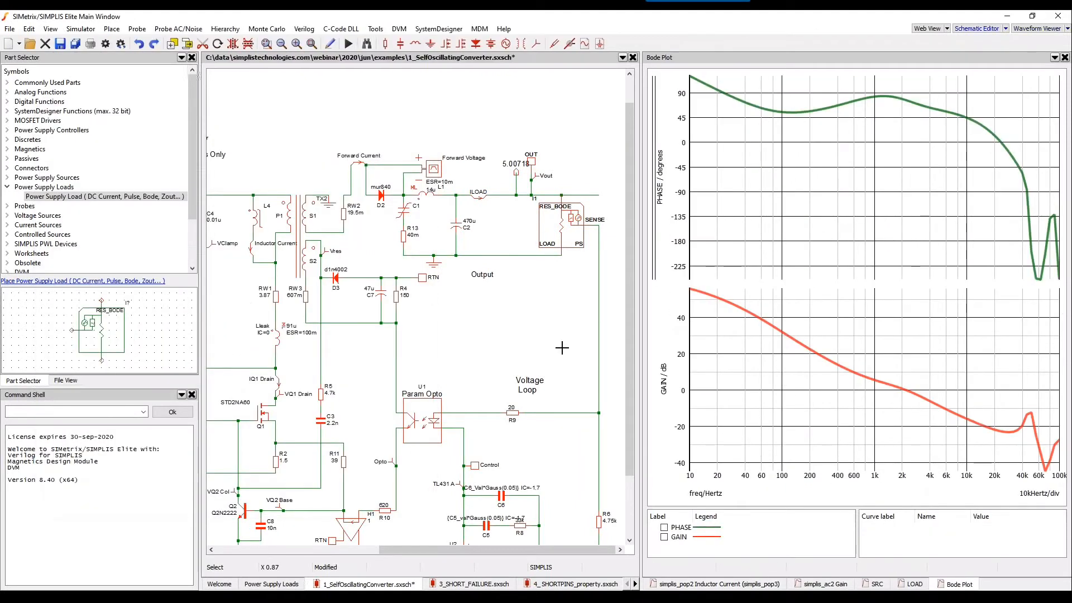
Examine the input source and load waveforms with their maximum and peak-to-peak measurements
click(866, 585)
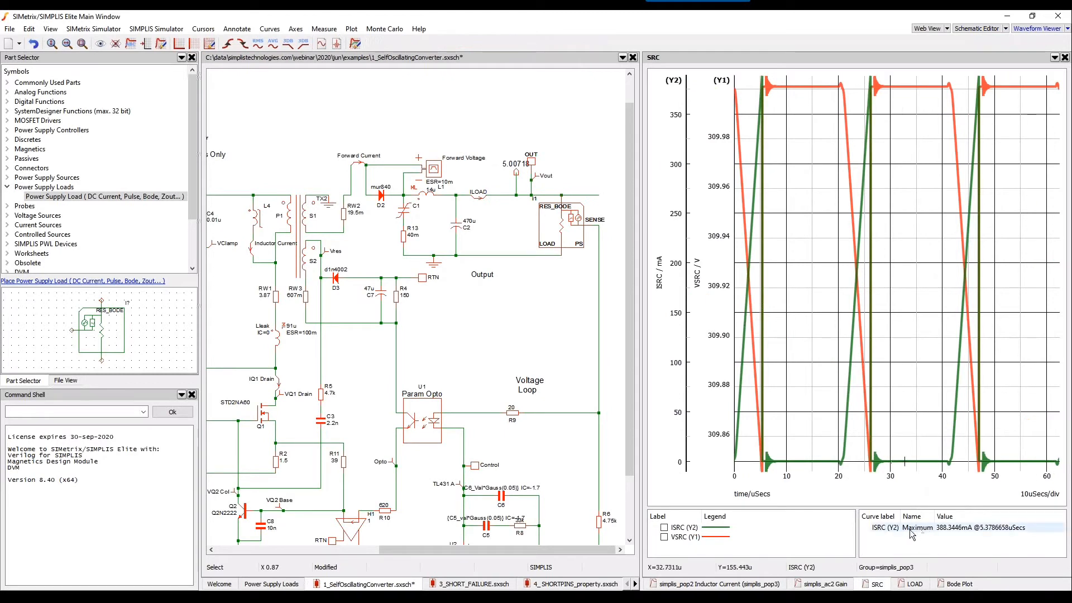
click(914, 584)
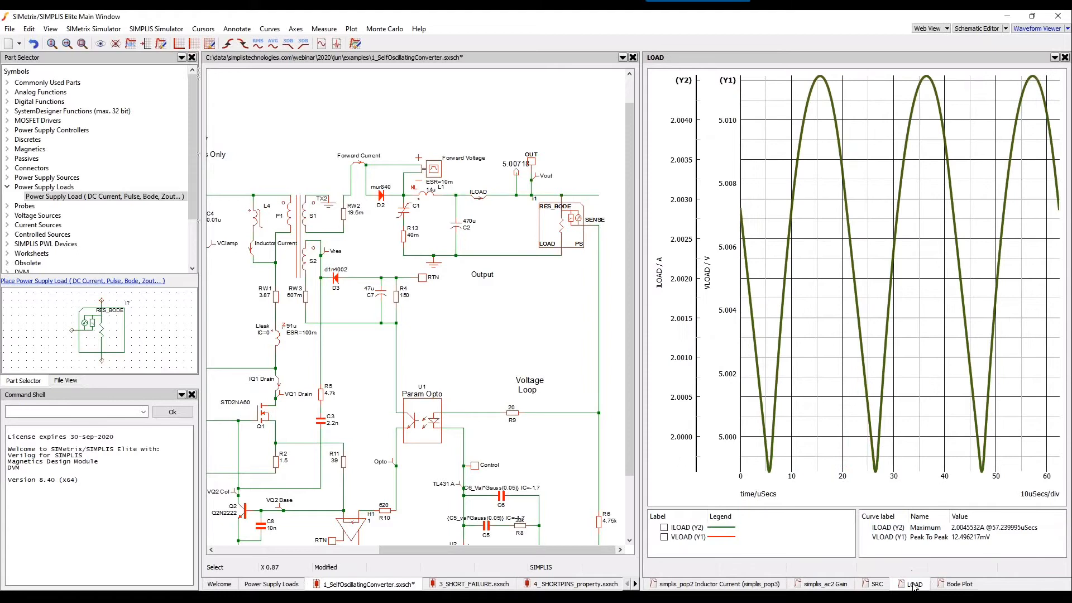
click(937, 534)
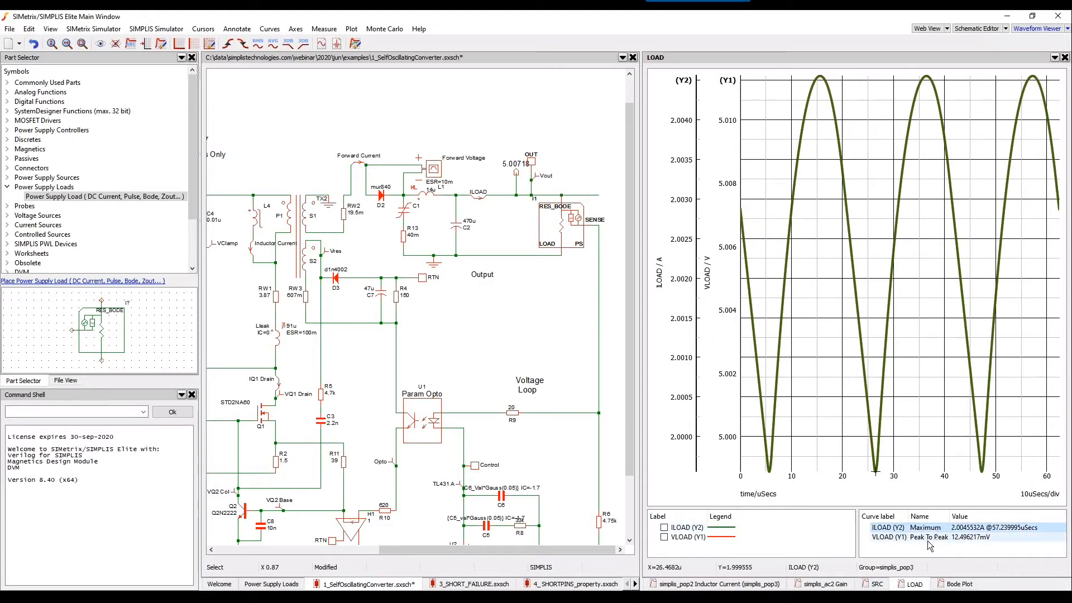
click(929, 542)
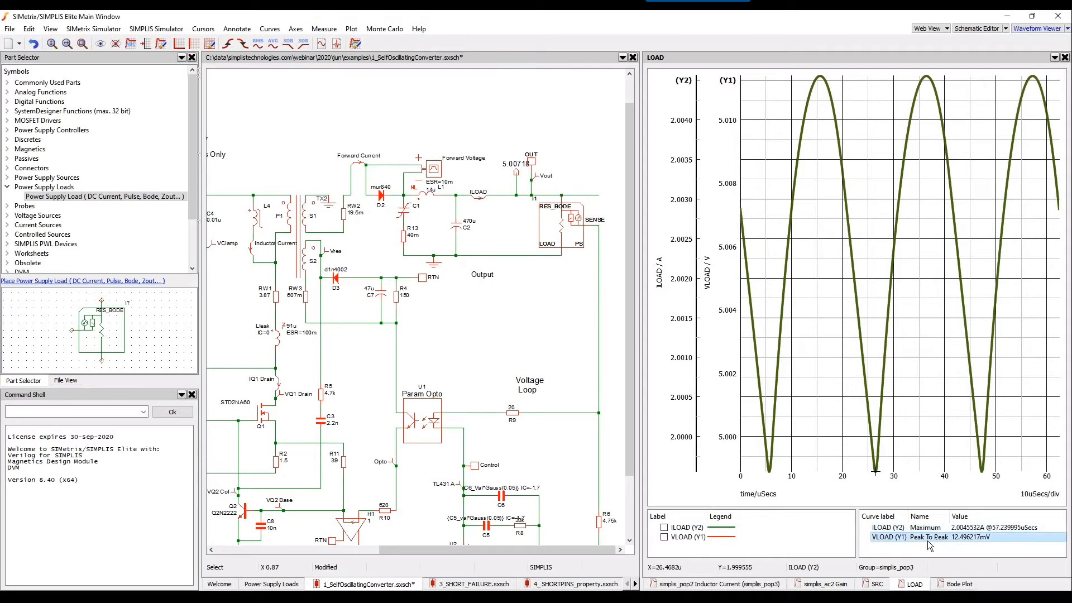
Compare the new load's Bode plot with the simplis_ac2 gain and phase graph
click(958, 584)
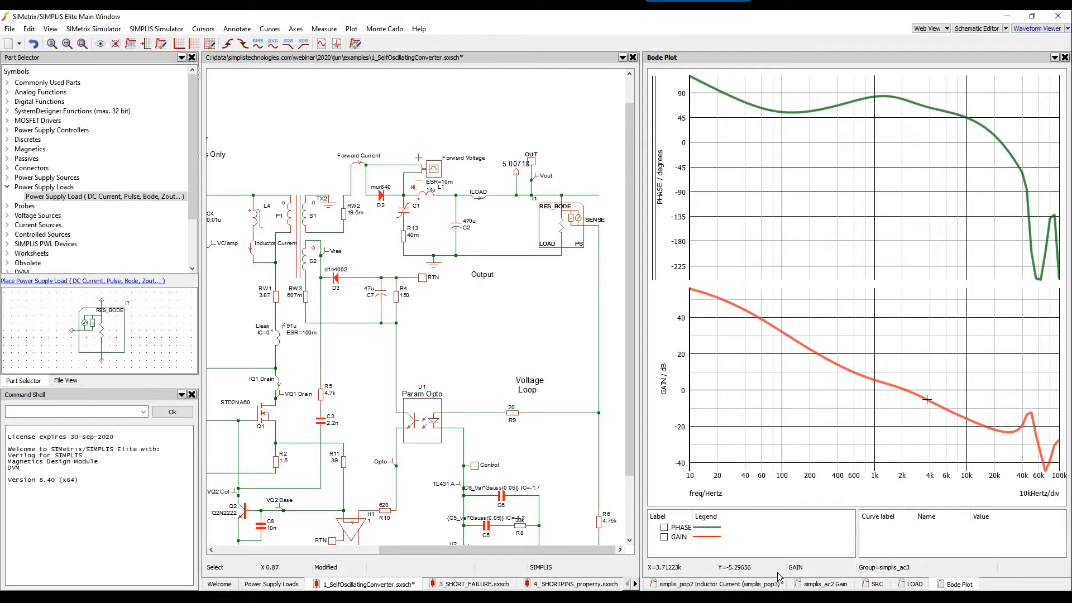
click(828, 584)
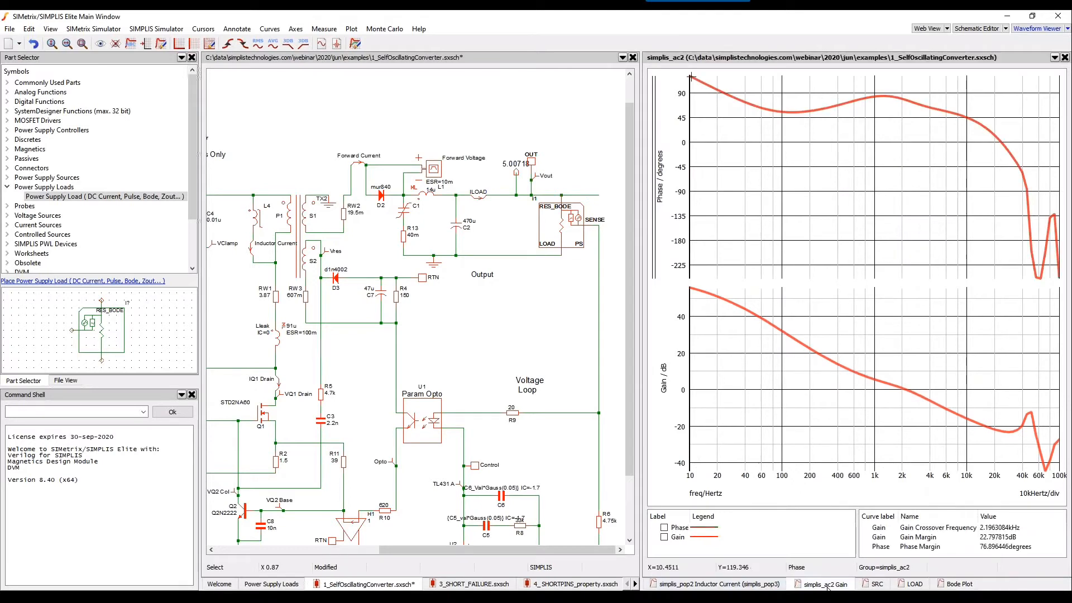
click(958, 584)
click(840, 586)
click(958, 584)
click(825, 584)
click(966, 585)
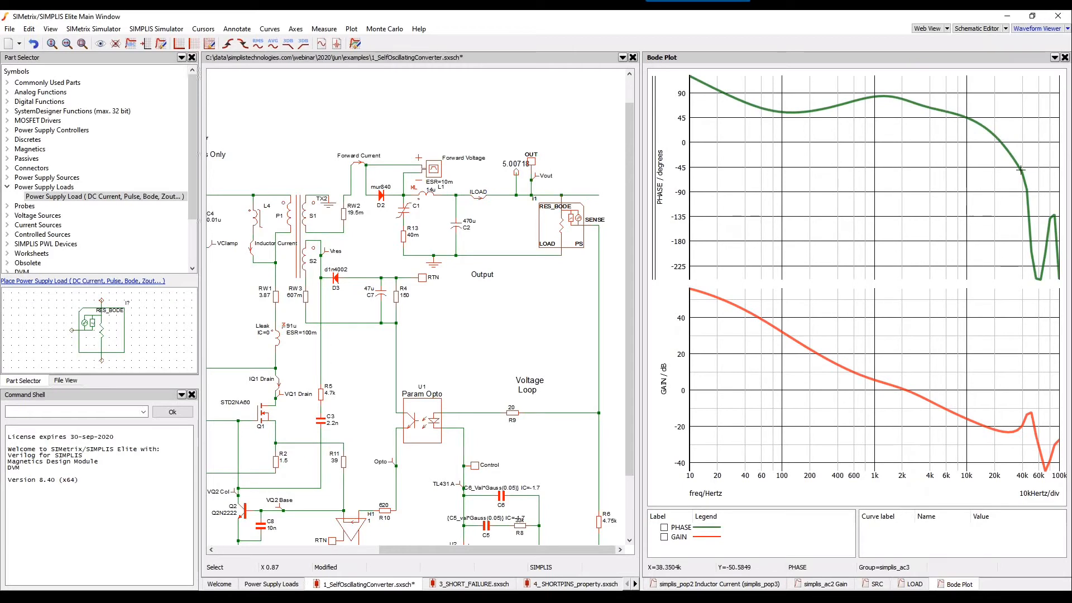
Close all the open simulation graphs so that the schematic fills the workspace
click(1064, 58)
click(1065, 57)
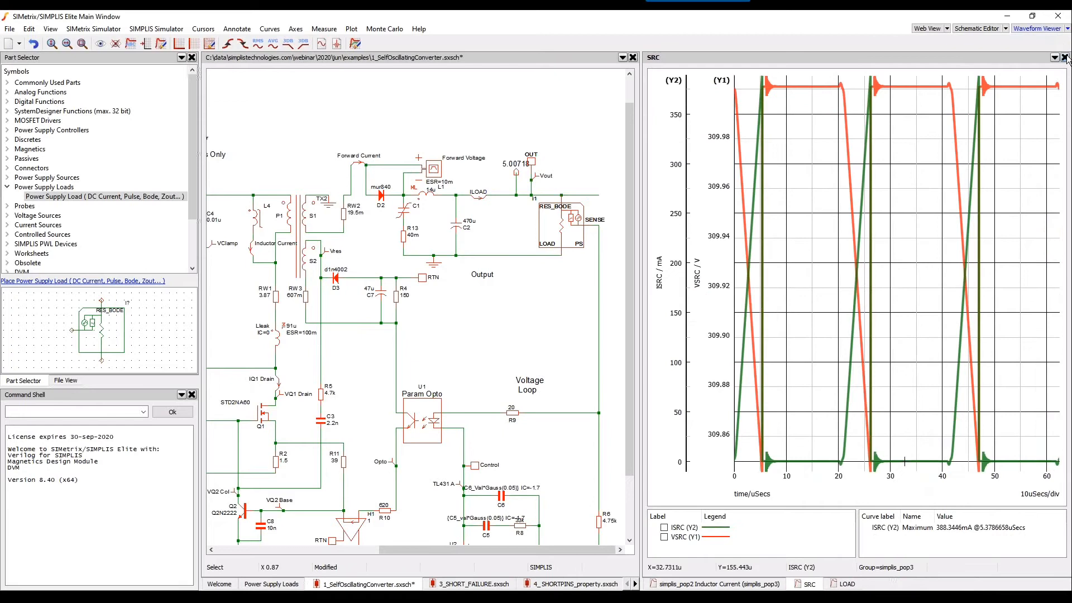
click(1064, 57)
click(1065, 57)
click(1064, 58)
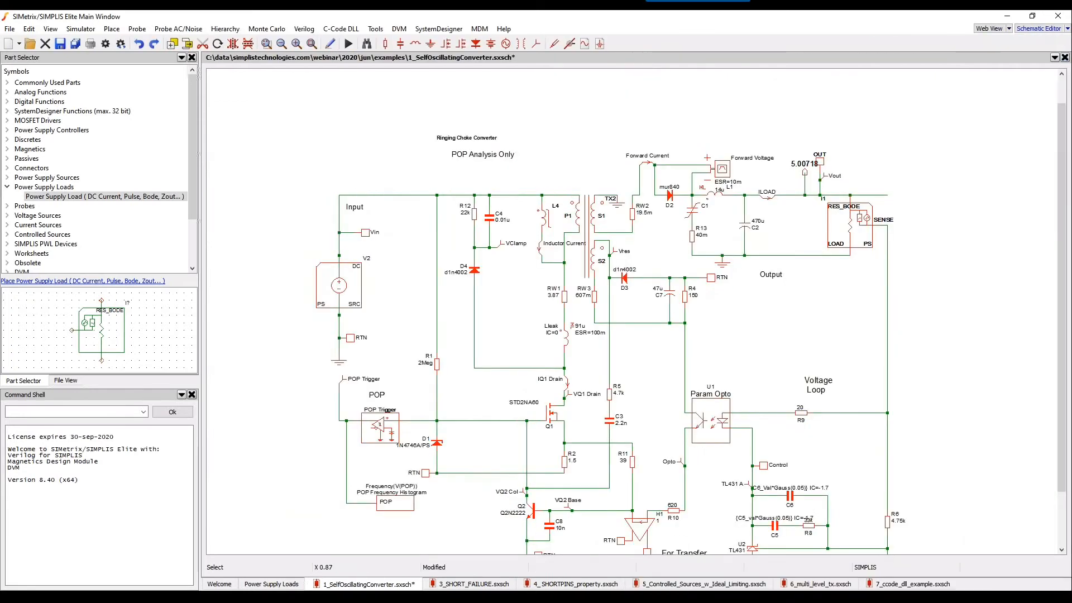
Upgrade source V2 and the Bode plot load to DVM Source/Load, and enlarge the Command Shell to show the upgrade log
click(338, 279)
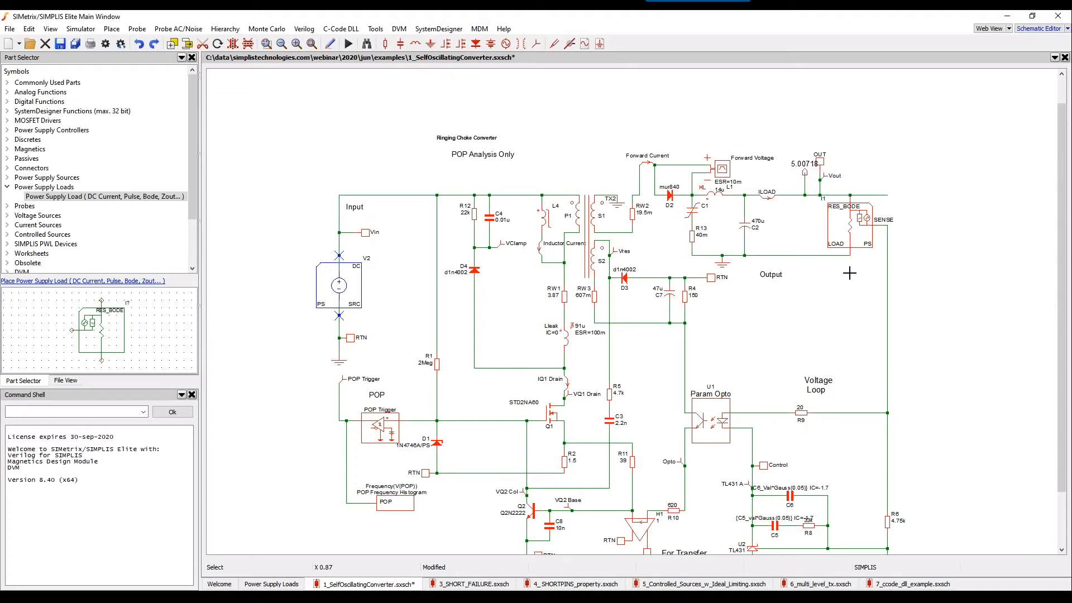
click(850, 233)
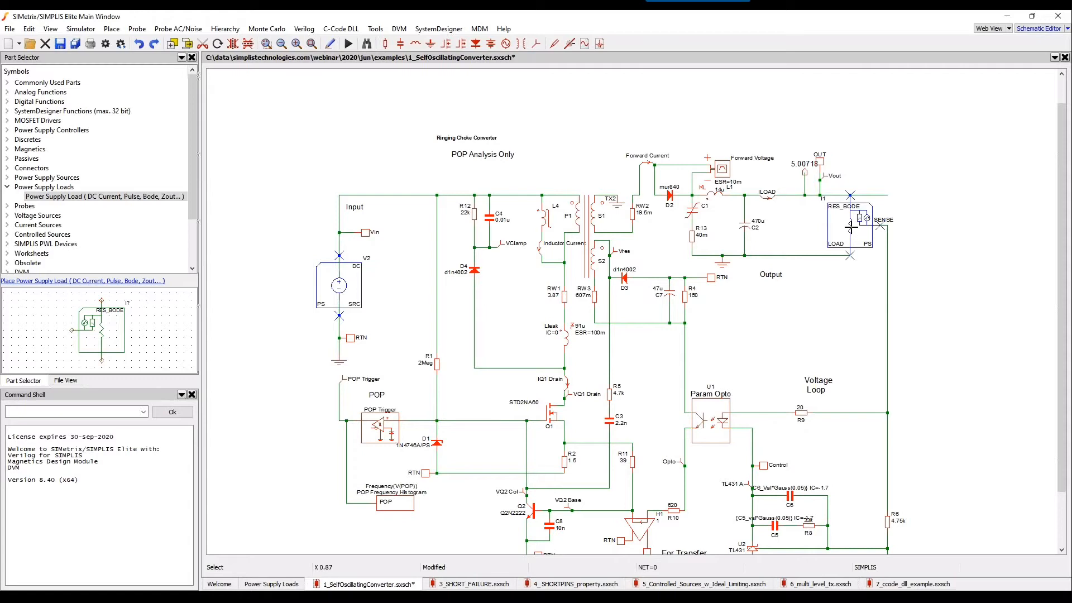
right_click(850, 227)
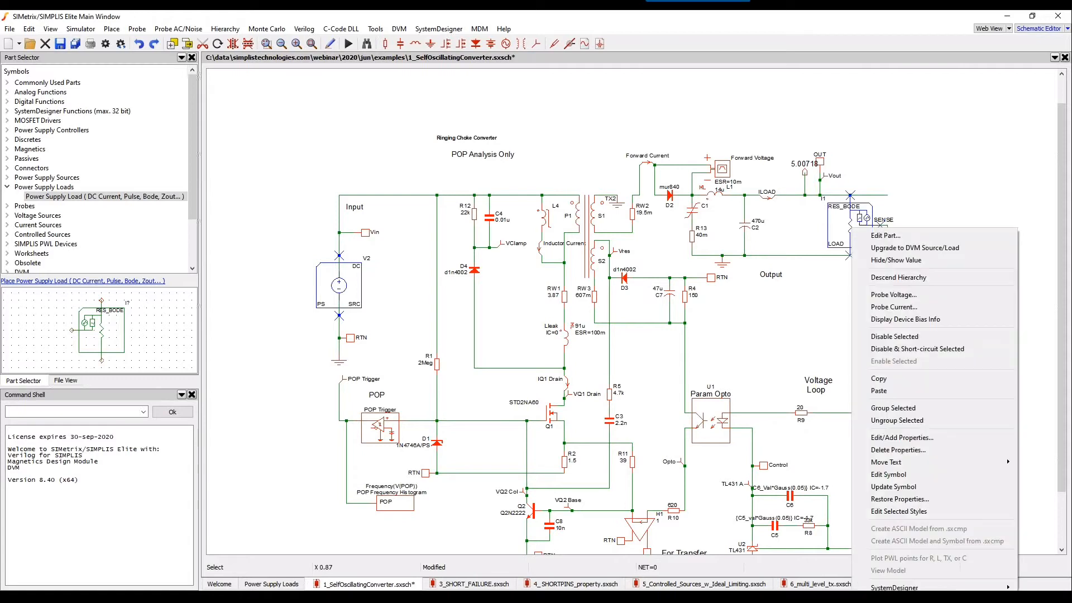
click(892, 247)
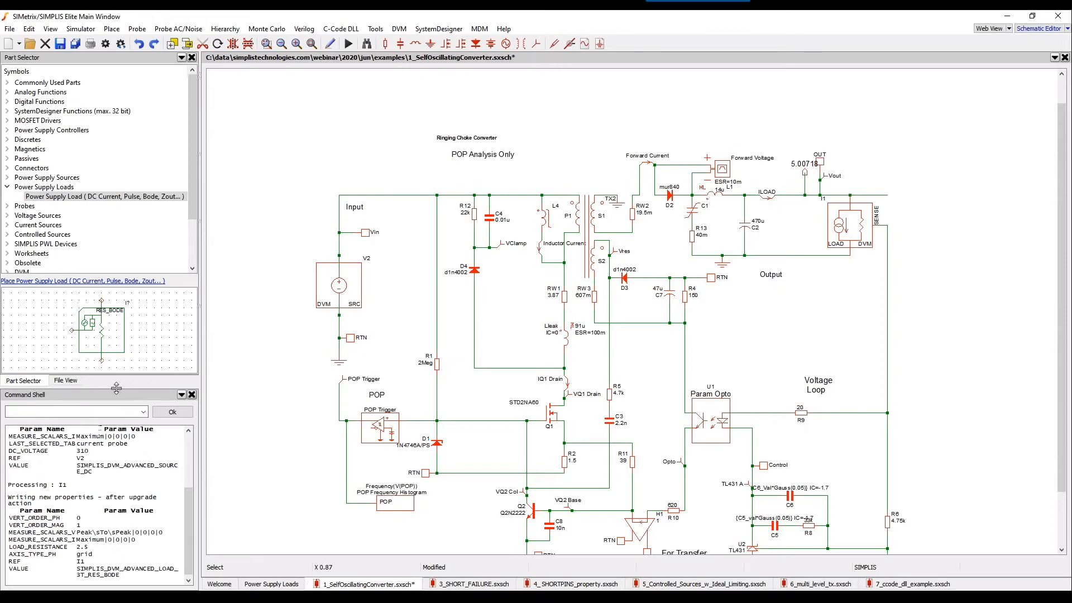
drag(116, 388, 116, 242)
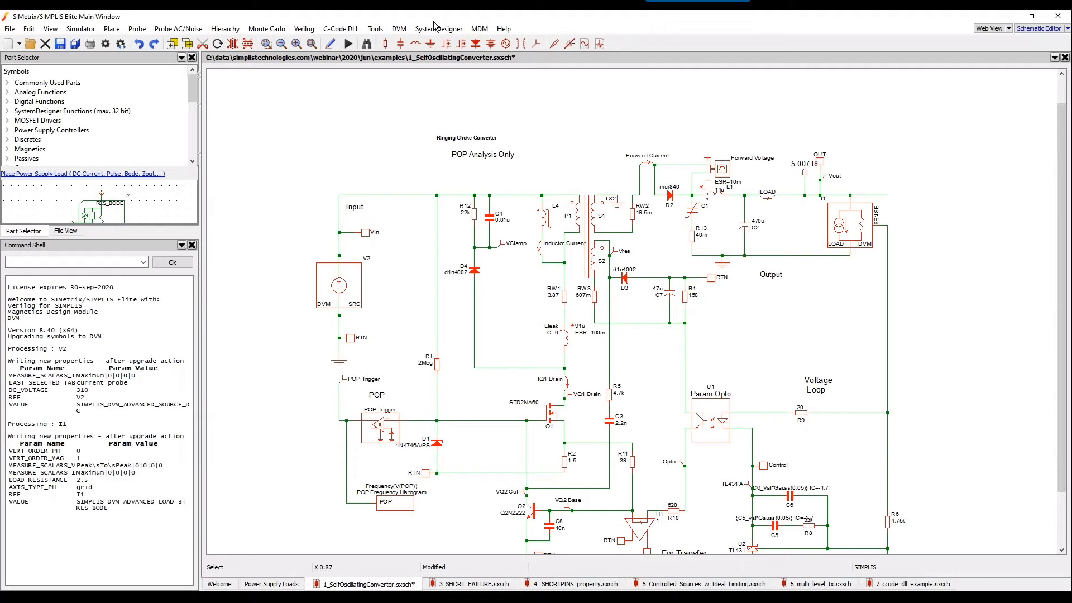
Place a DVM advanced control symbol on the converter schematic, above the output section
click(399, 30)
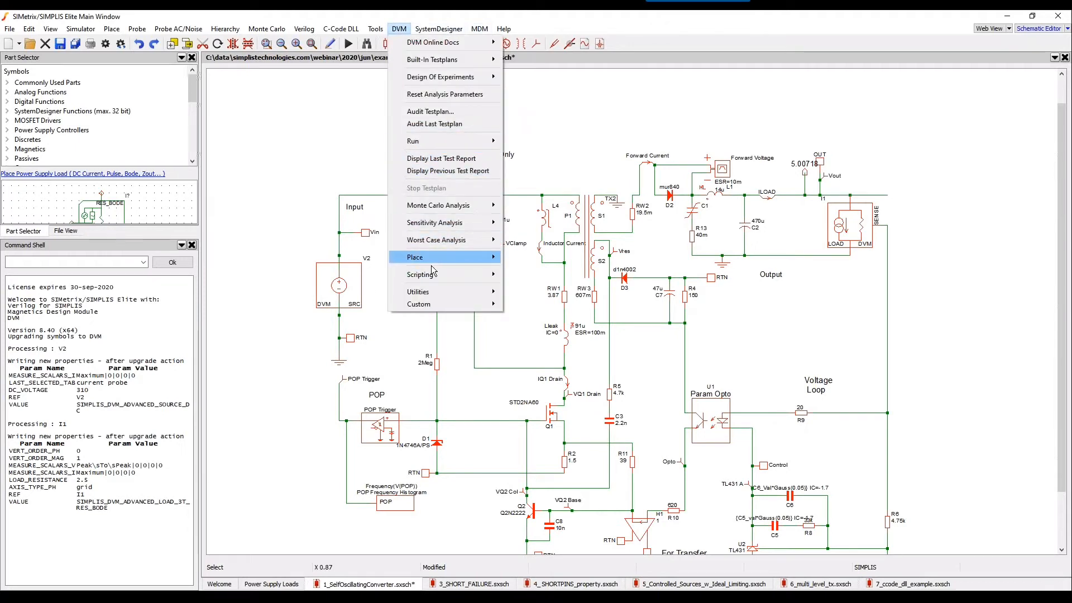
mouse_move(427, 307)
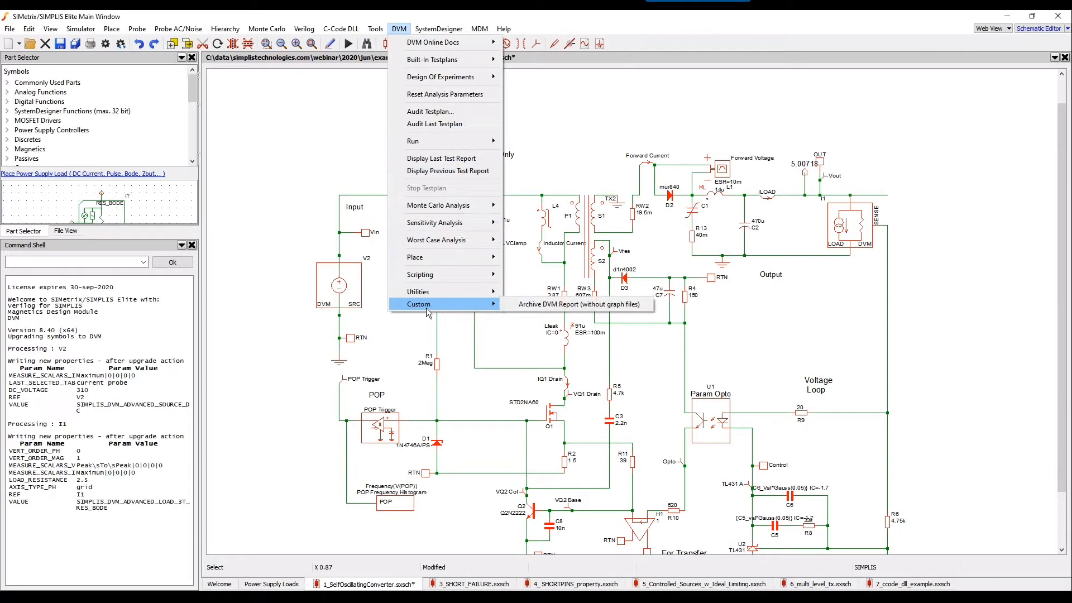
mouse_move(448, 260)
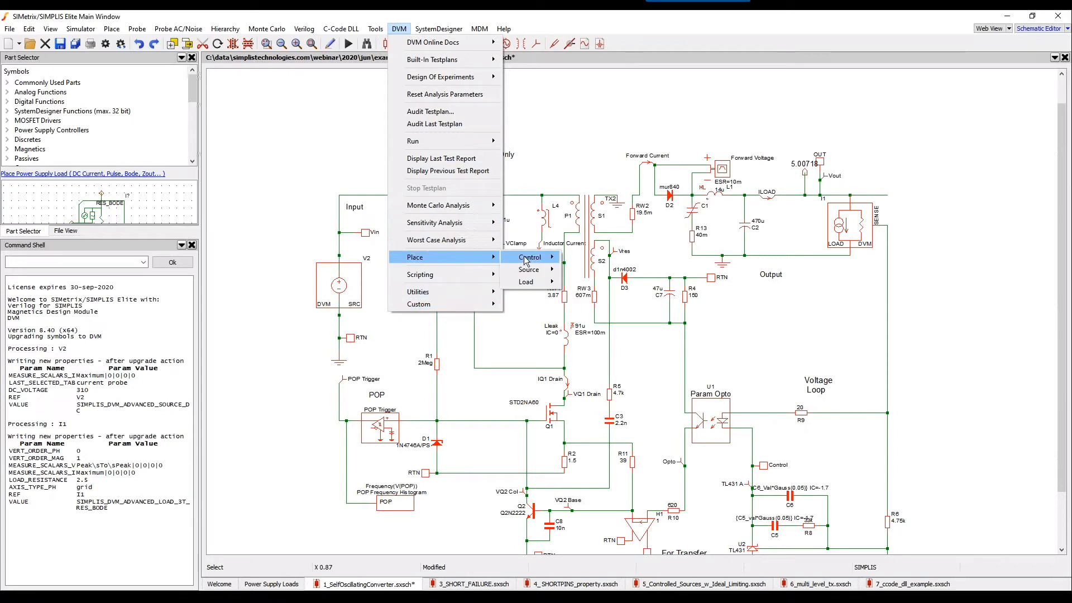
mouse_move(526, 260)
click(595, 269)
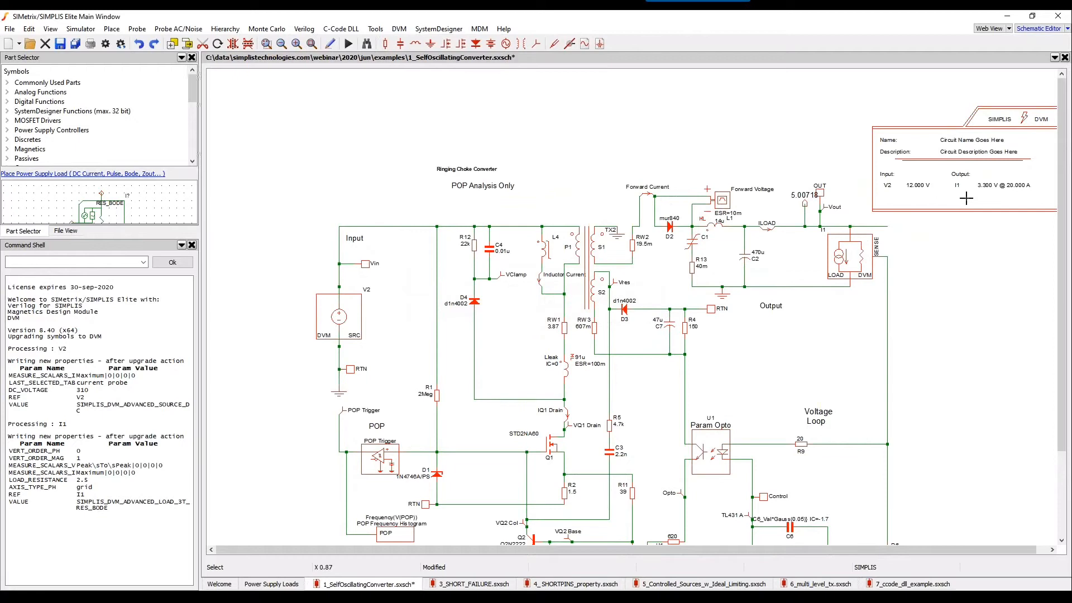
In the DVM control symbol, set DC input V2 to 310 V nominal, 300 V minimum and 320 V maximum
double_click(971, 198)
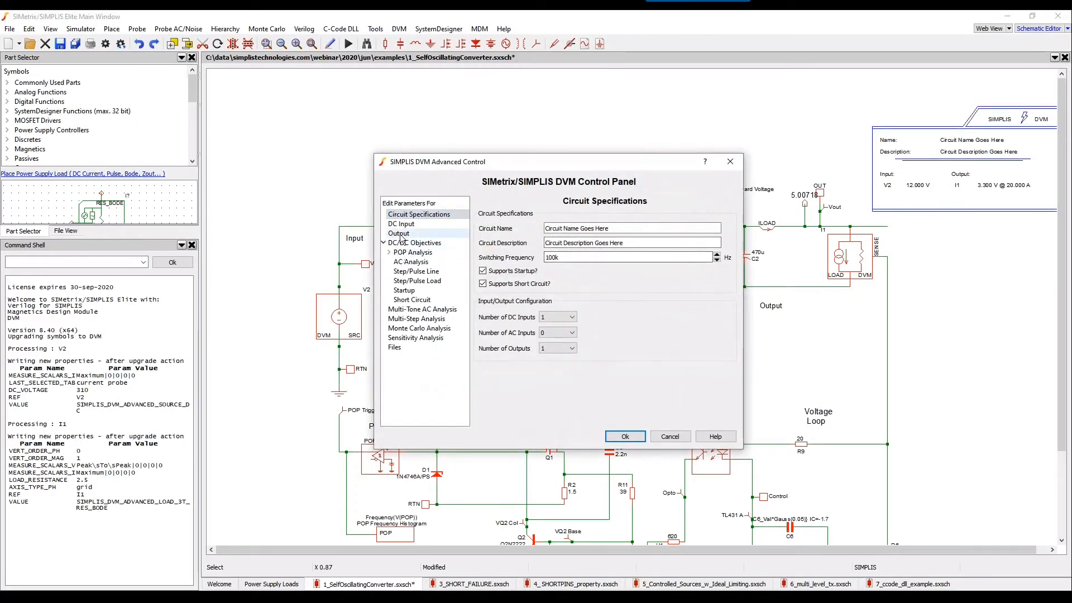
click(404, 225)
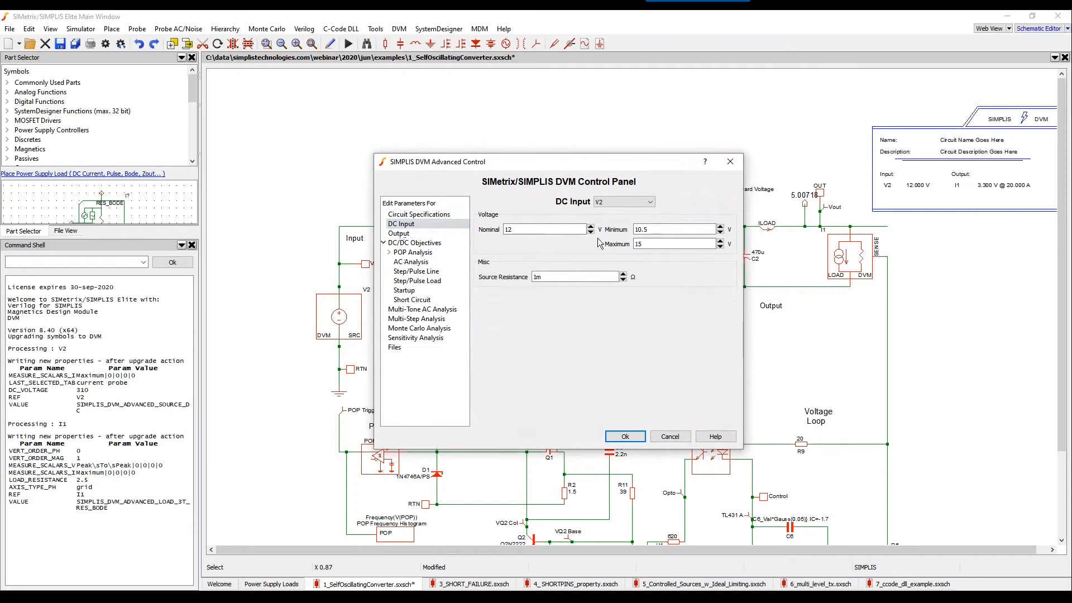
text(31)
key(Tab)
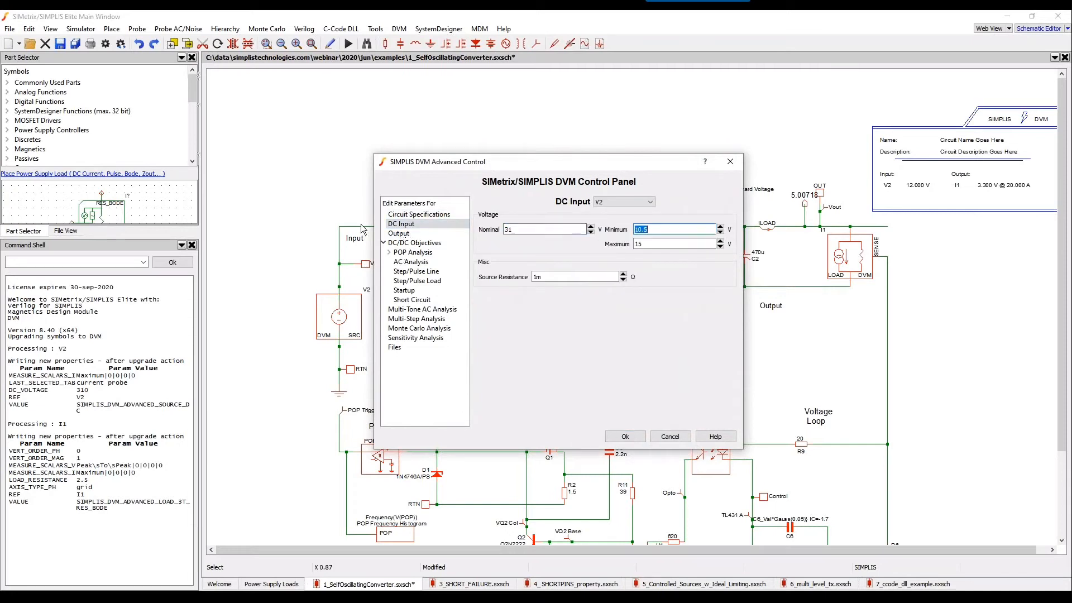
key(shift+Tab)
text(20)
key(BackSpace)
text(310)
key(Tab)
text(300)
key(Tab)
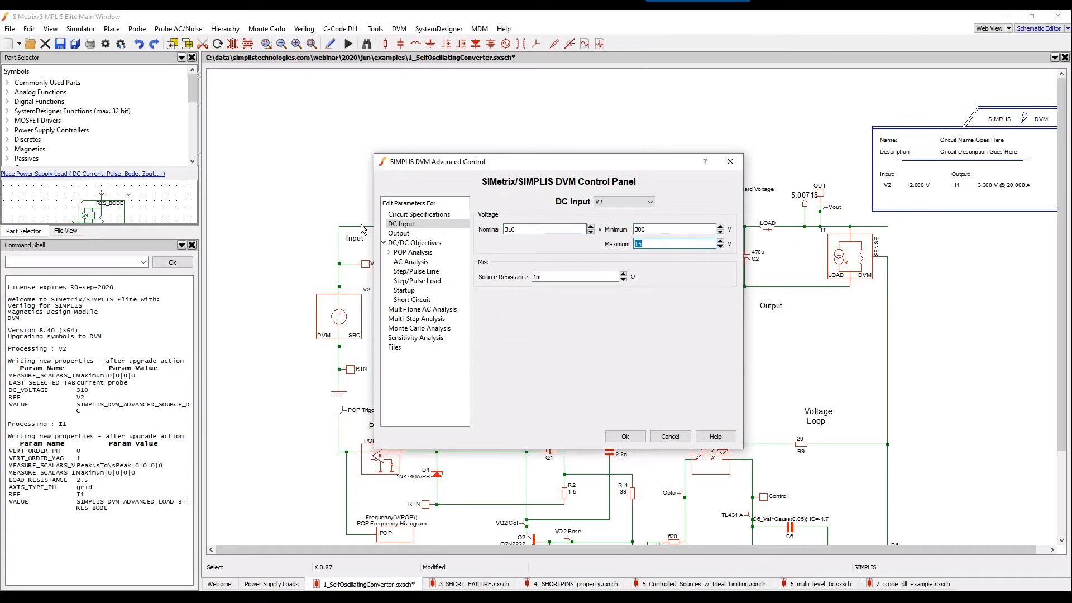
text(320)
Set the DVM output I1 to 5 V nominal and 2 A maximum current, and apply the control settings
click(399, 232)
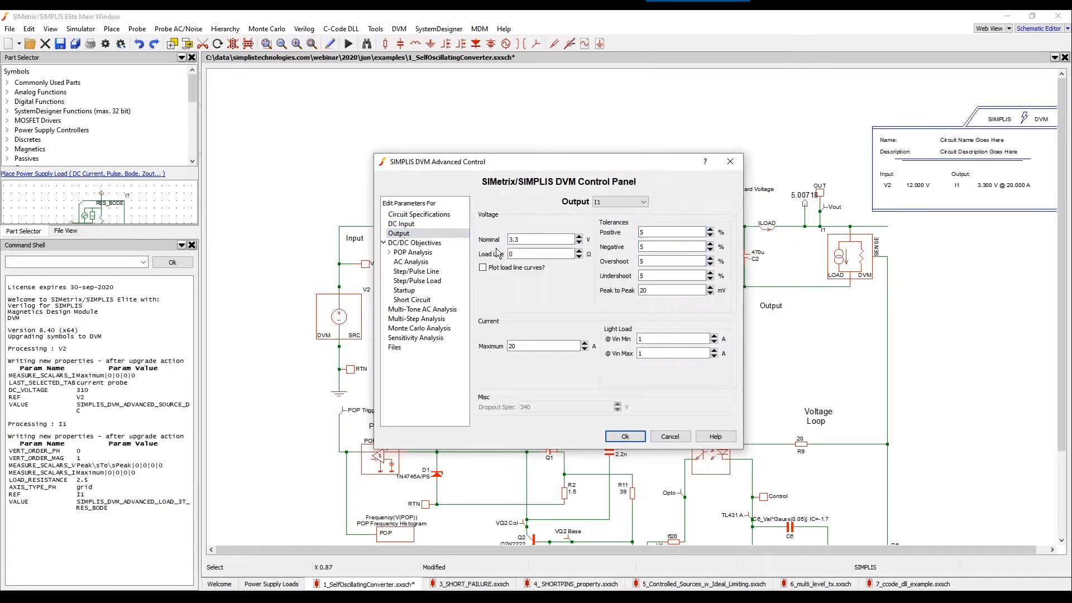
text(5)
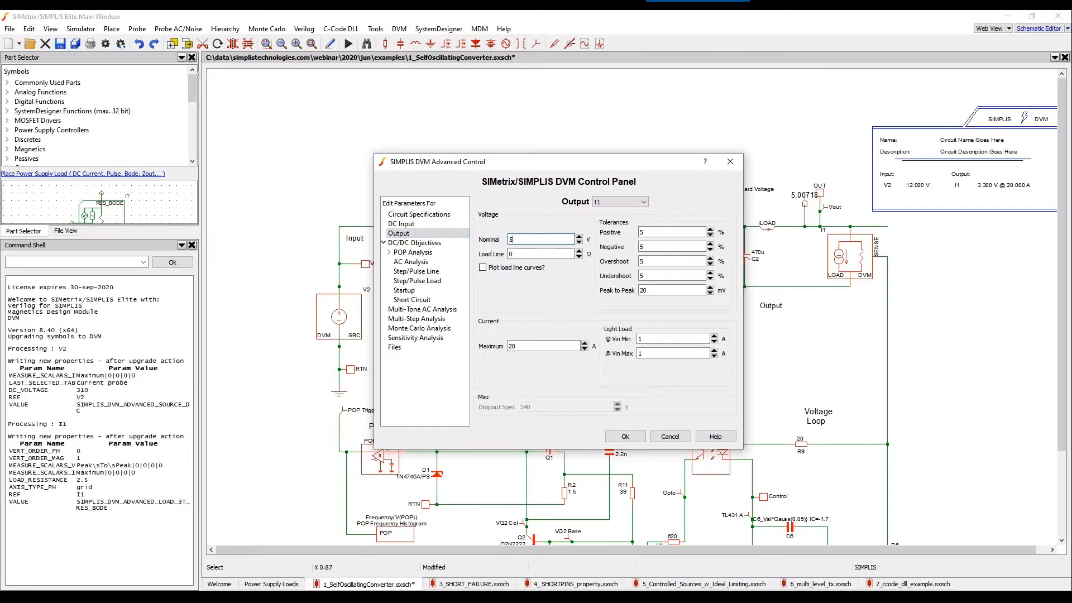
key(Tab)
drag(526, 346, 458, 347)
text(2)
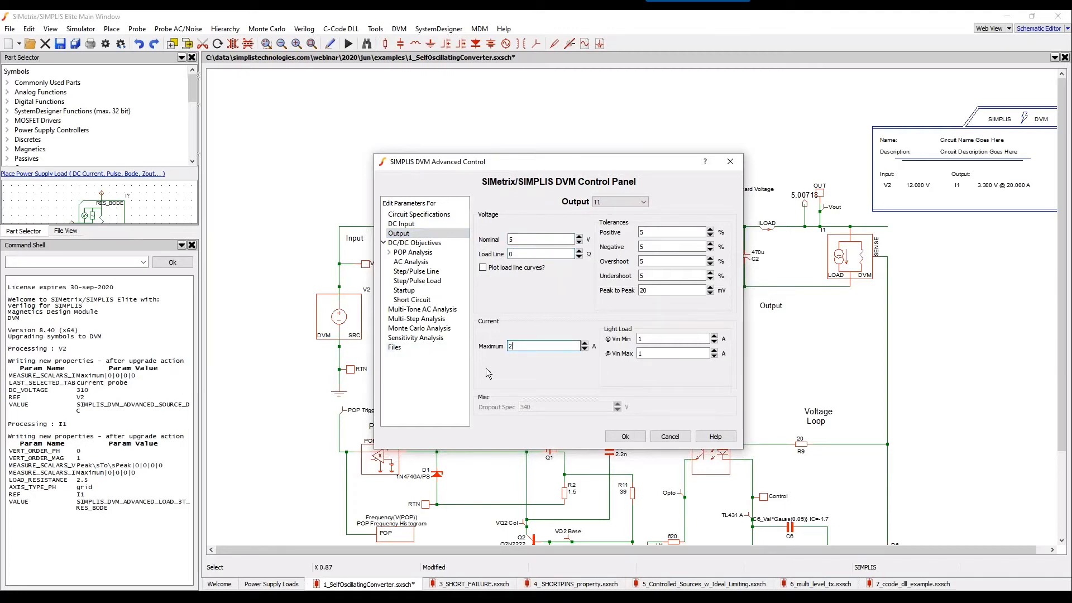
click(625, 436)
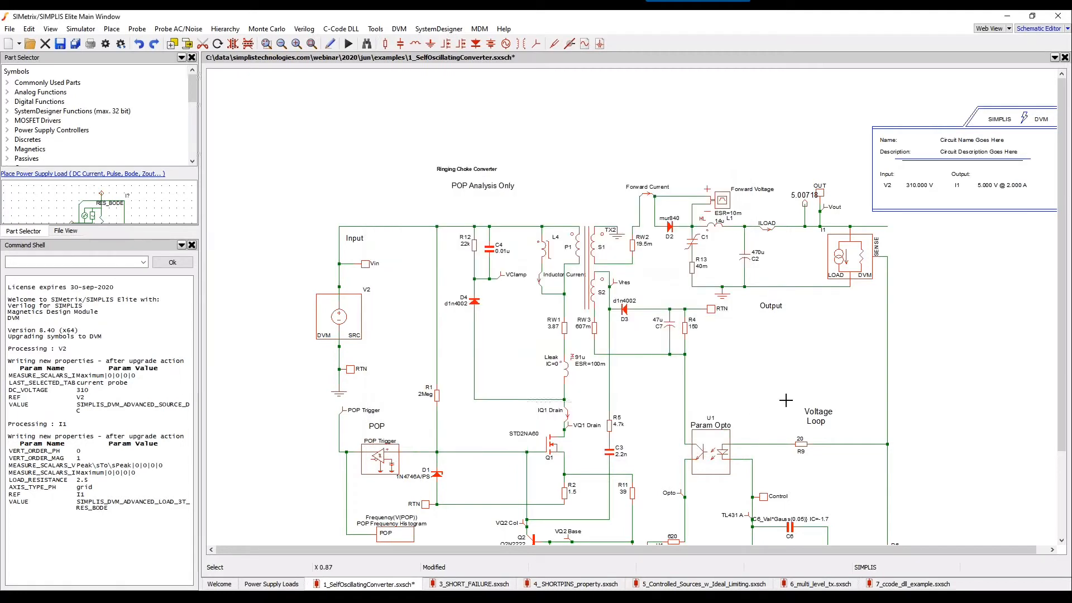
Run the built-in DC-DC (1 Input, 1 Output) testplan with only the Bode Plot, Vin Nominal, 50% Load test selected
click(399, 29)
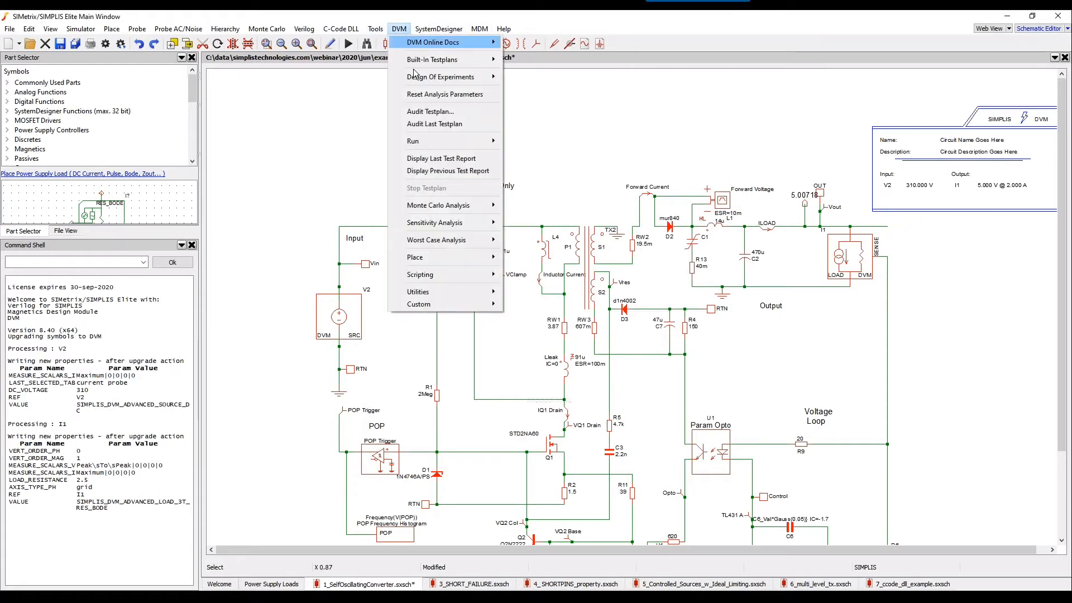
mouse_move(449, 142)
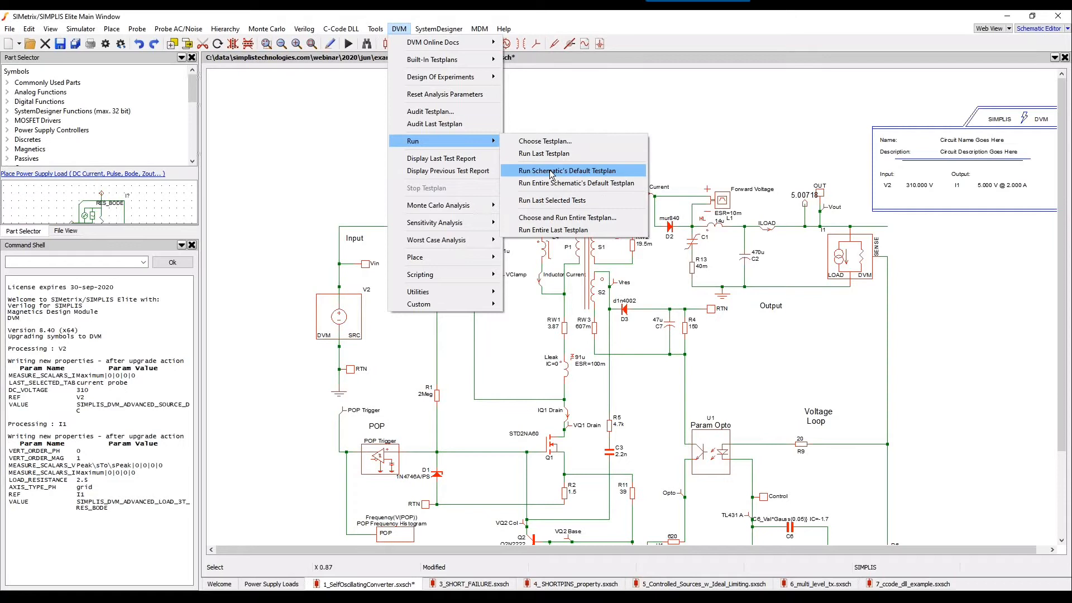
mouse_move(461, 64)
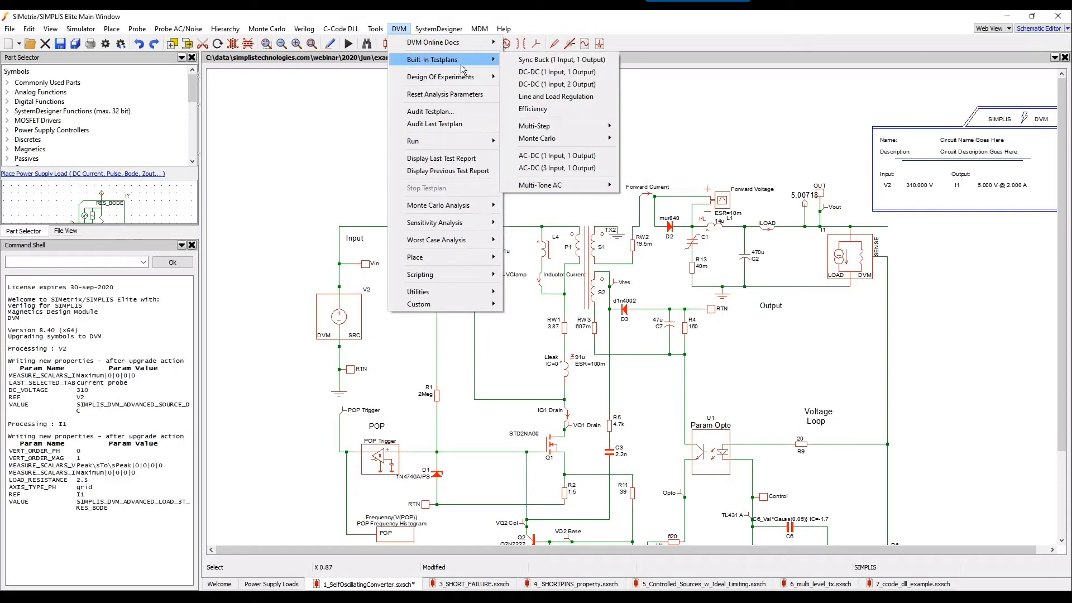
click(546, 73)
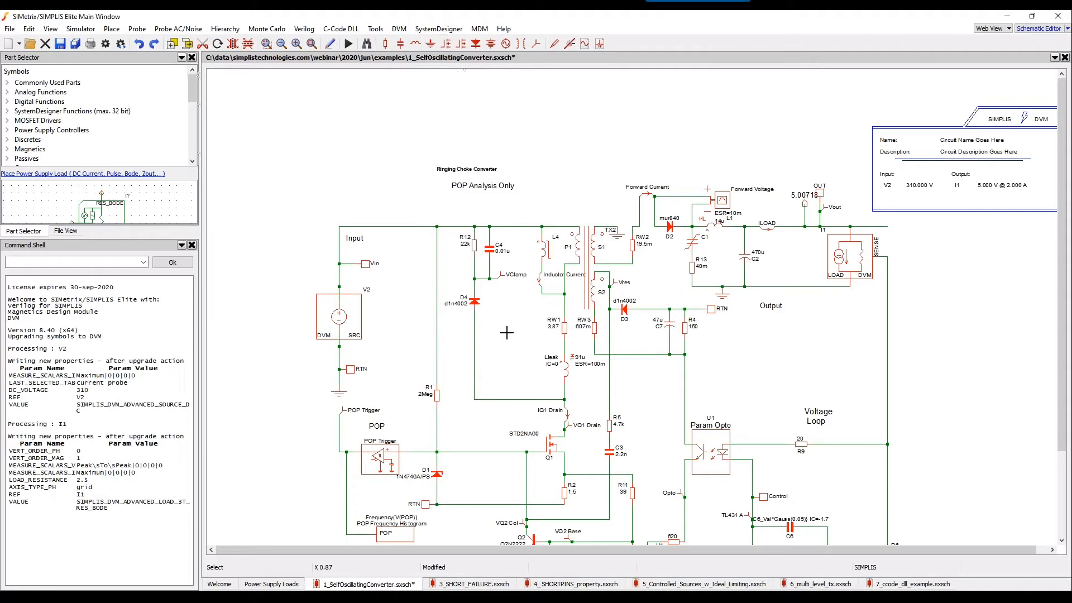
click(426, 243)
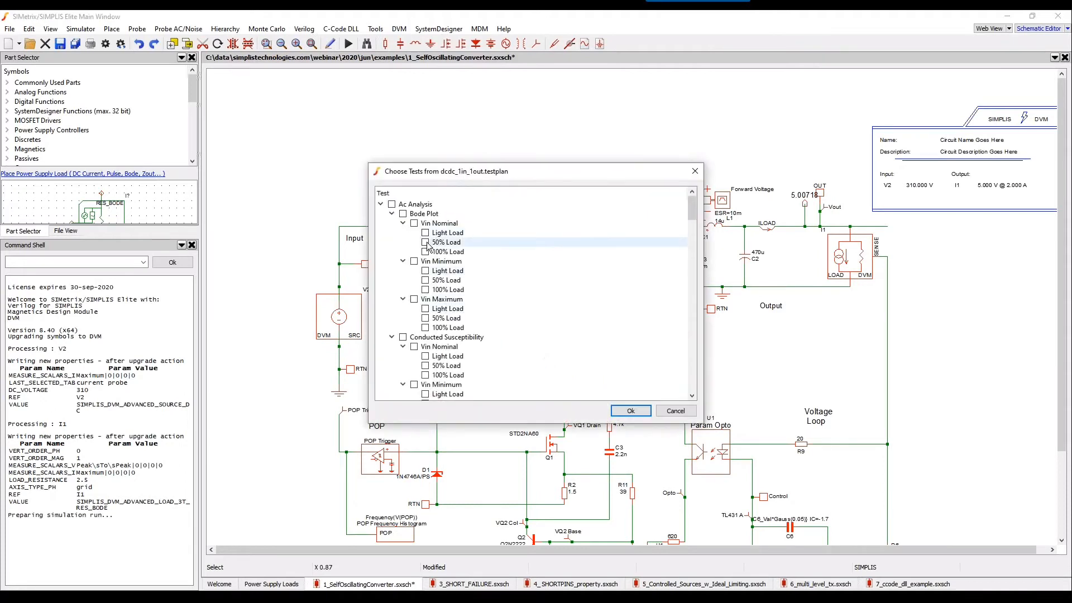
click(631, 411)
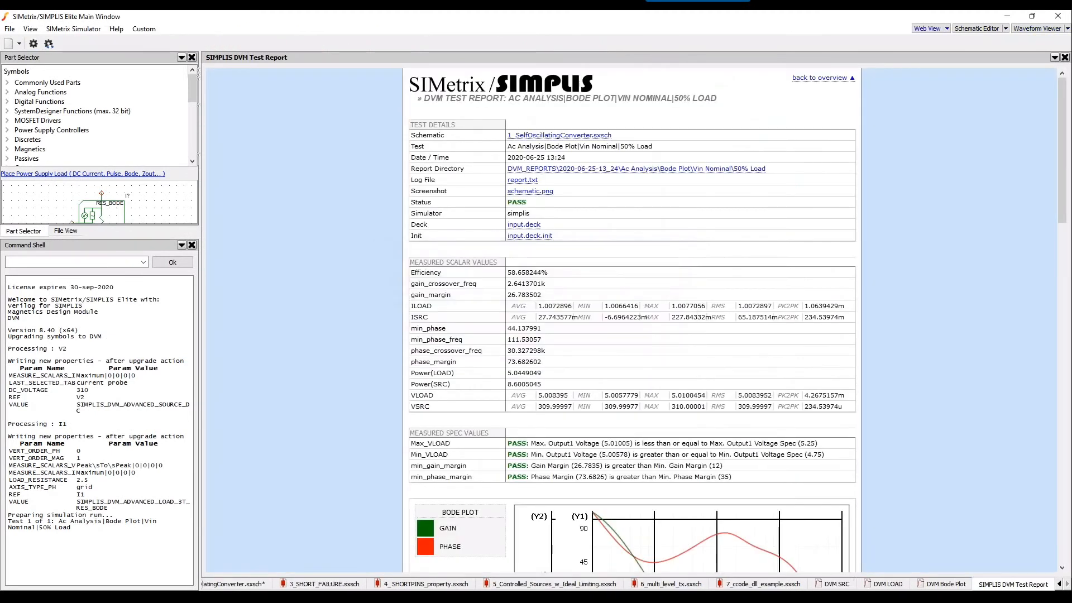
Close the DVM test report and all waveform graphs to return to the converter schematic
click(1064, 58)
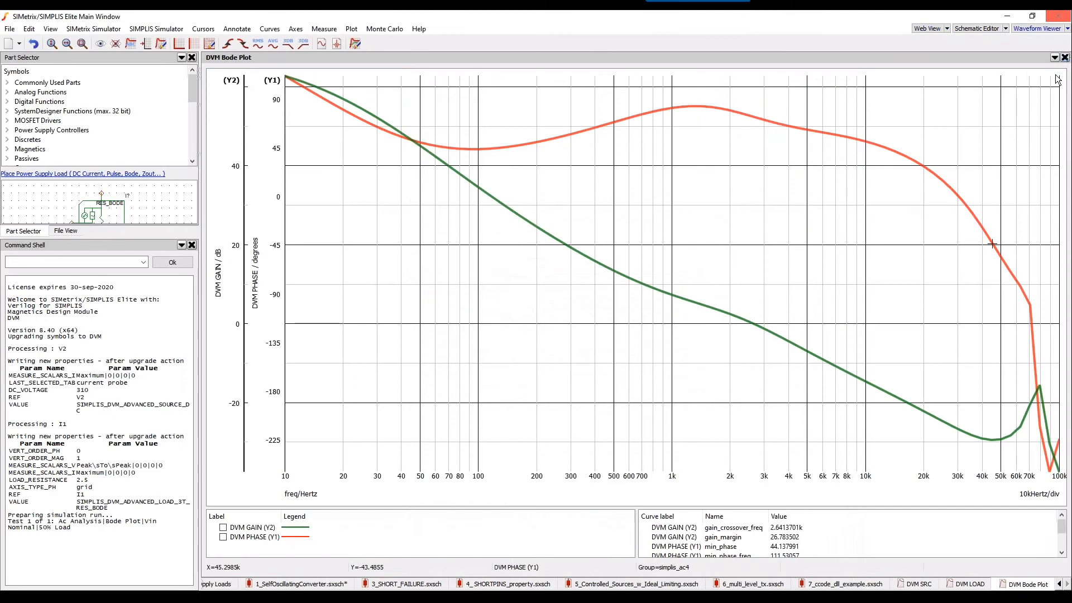
click(1067, 28)
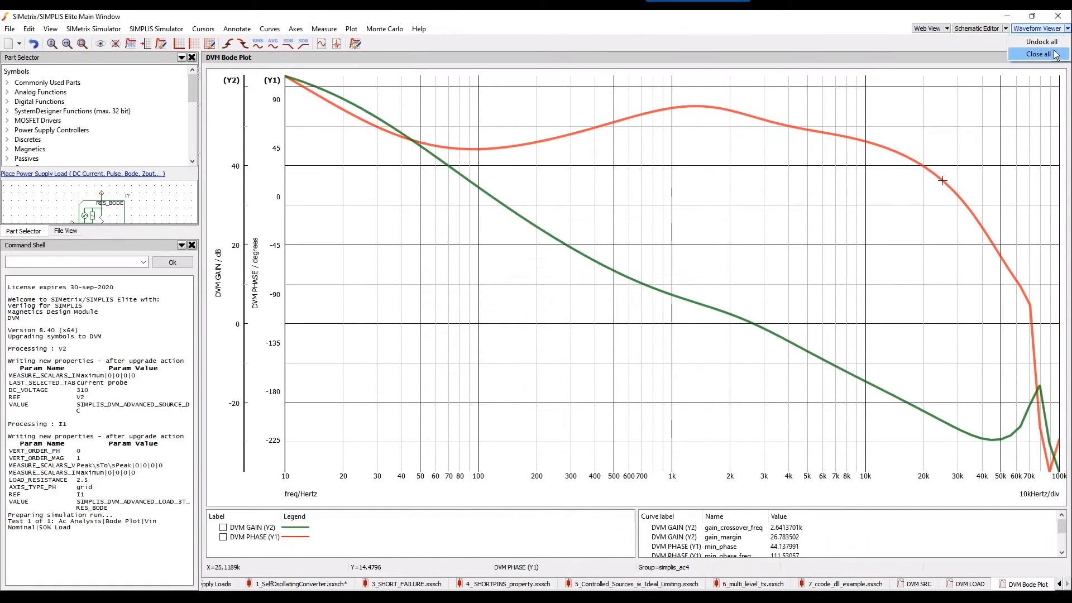
click(1038, 54)
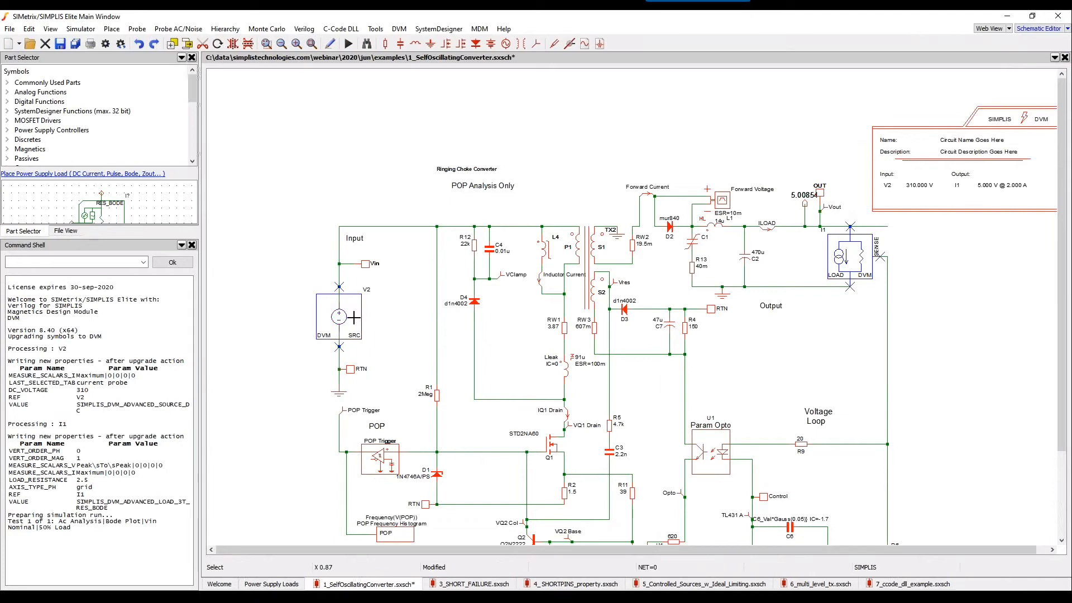
Downgrade the converter's DVM input source V2 and output load I1 to SIMetrix/SIMPLIS source and load
right_click(354, 317)
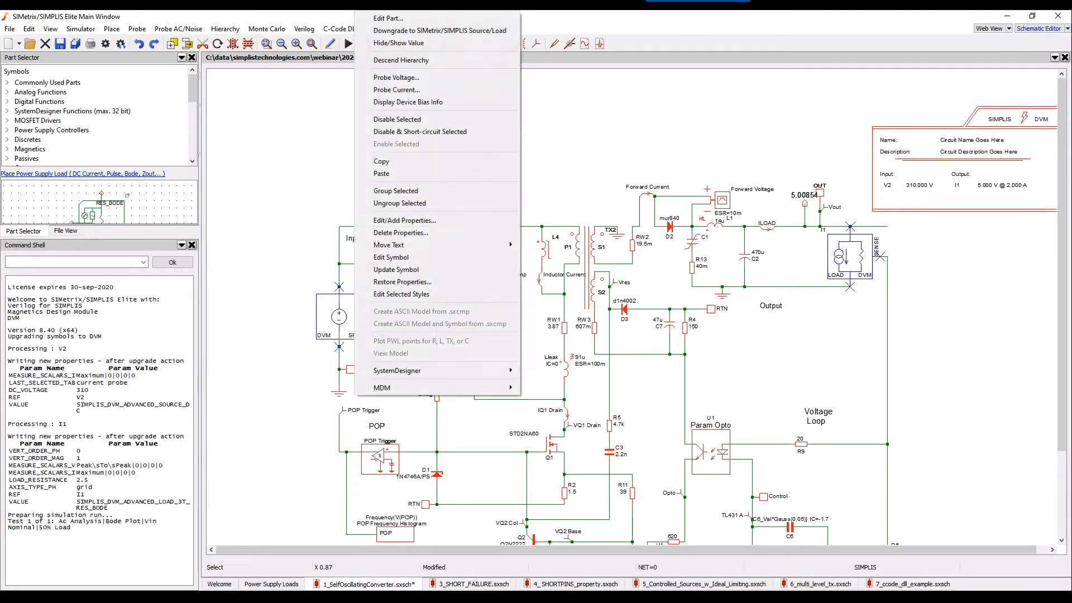
click(386, 32)
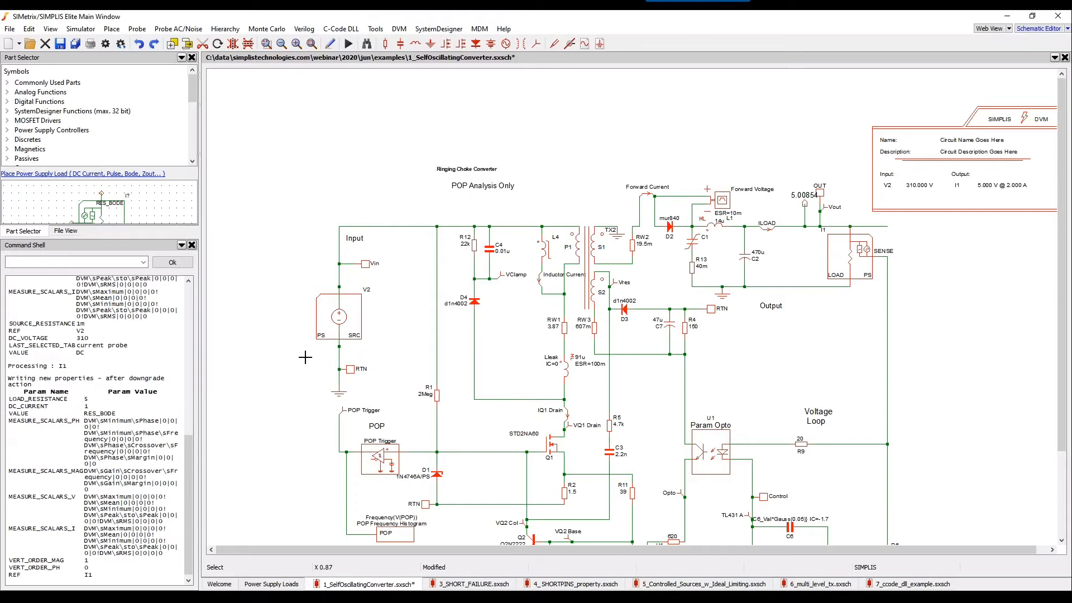
Open the parameters of input source V2, view the Ramp Input Source settings, and close the editor
double_click(345, 326)
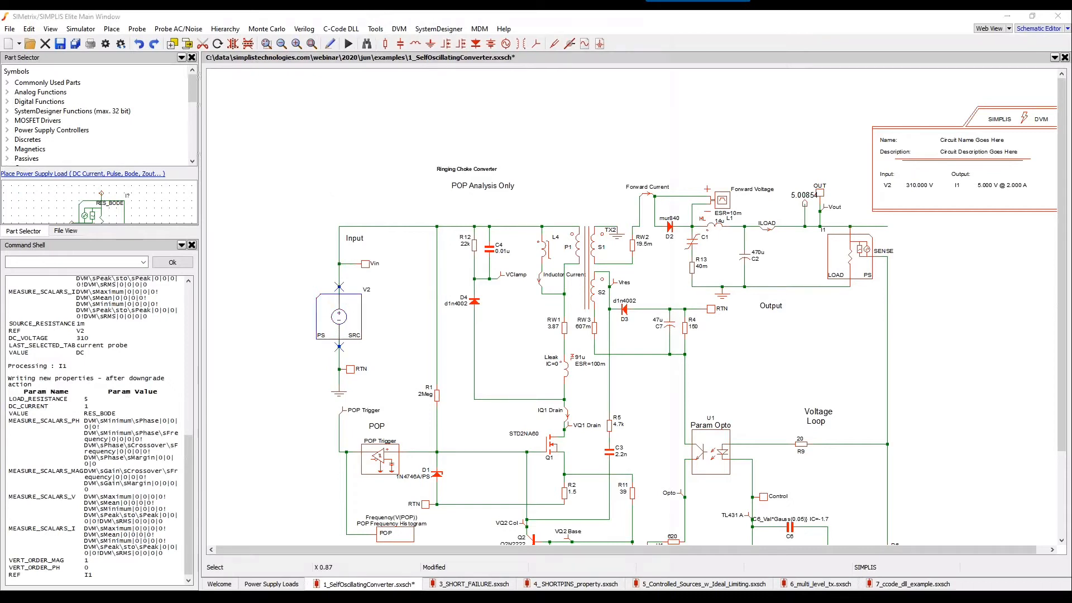
click(252, 130)
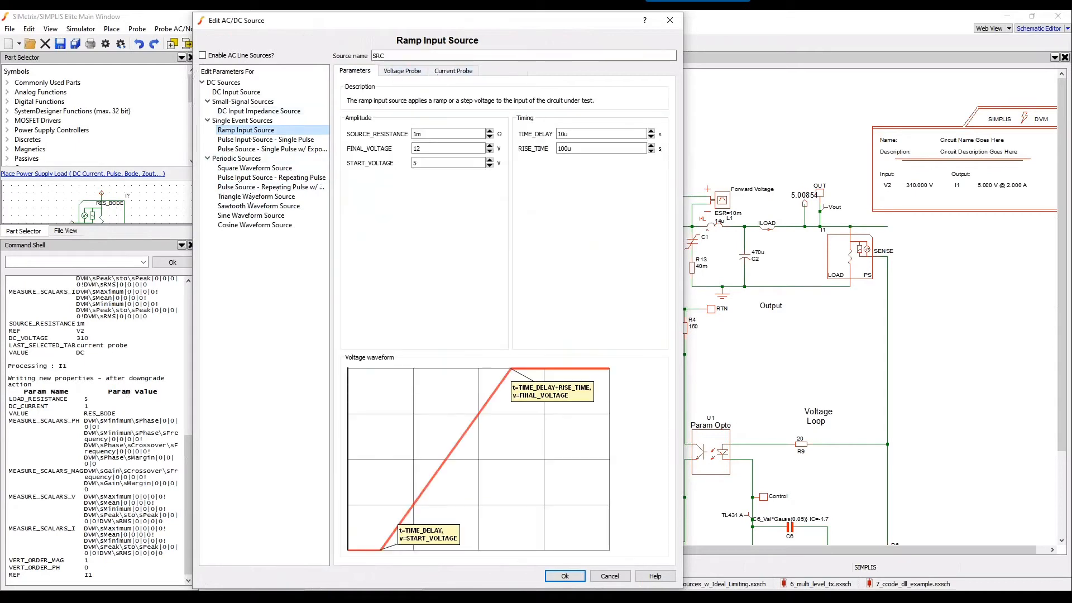
key(Return)
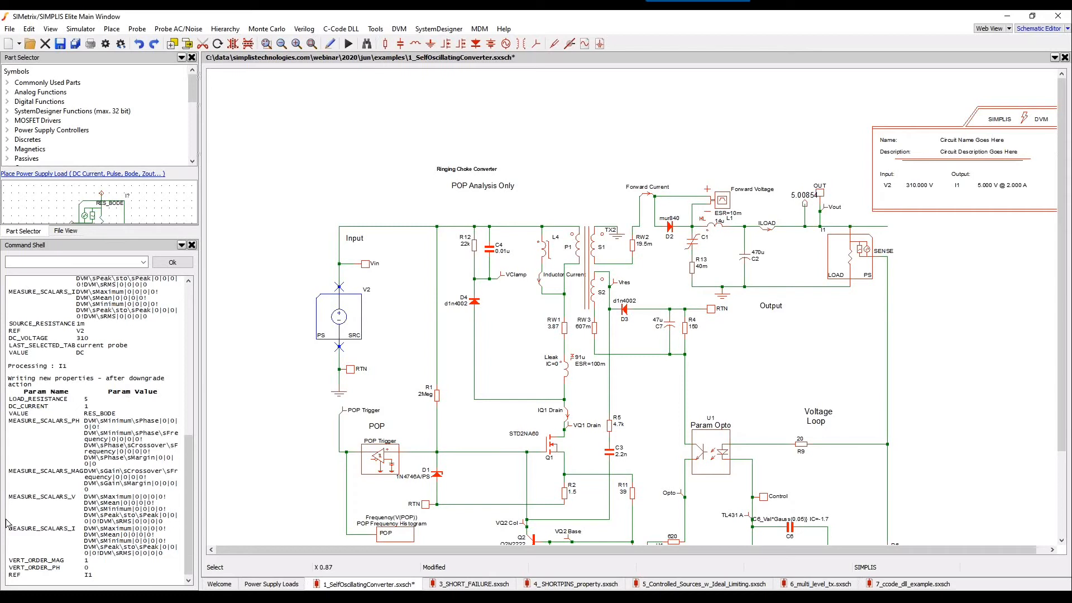
click(269, 337)
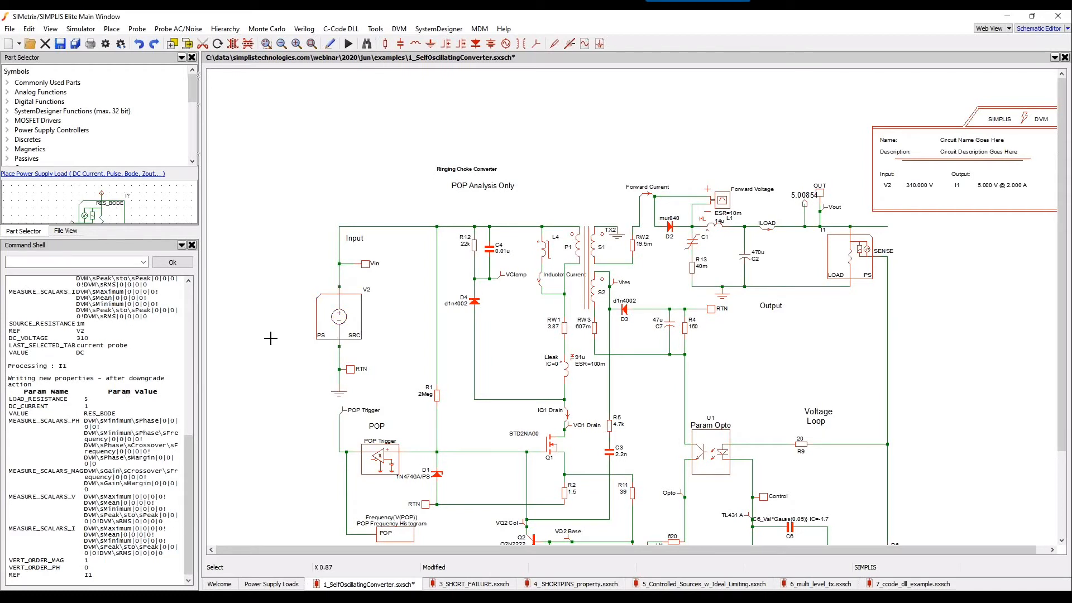
Enable AC line sources for V2 and review the AC Fixed, Startup, Line Dropout, Line Surge/Sag and Glitch input source settings
click(341, 317)
double_click(341, 317)
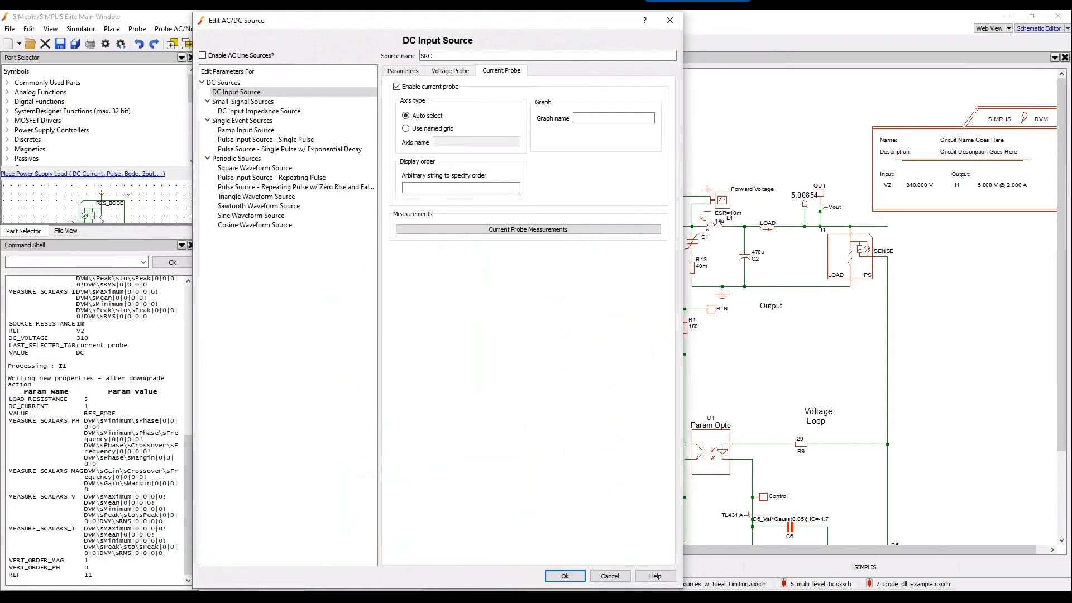
click(203, 56)
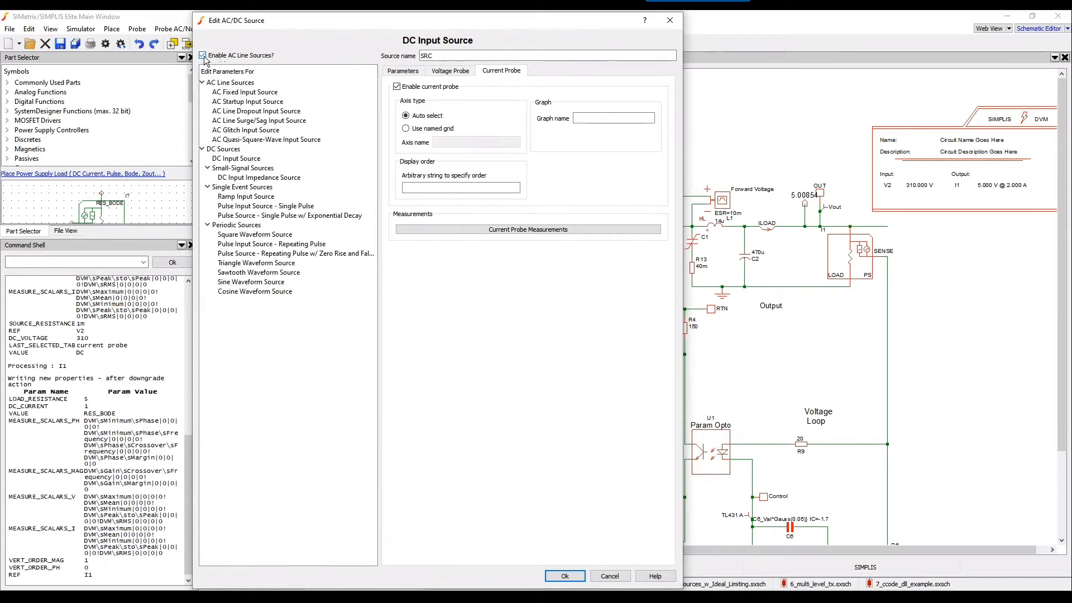
click(266, 93)
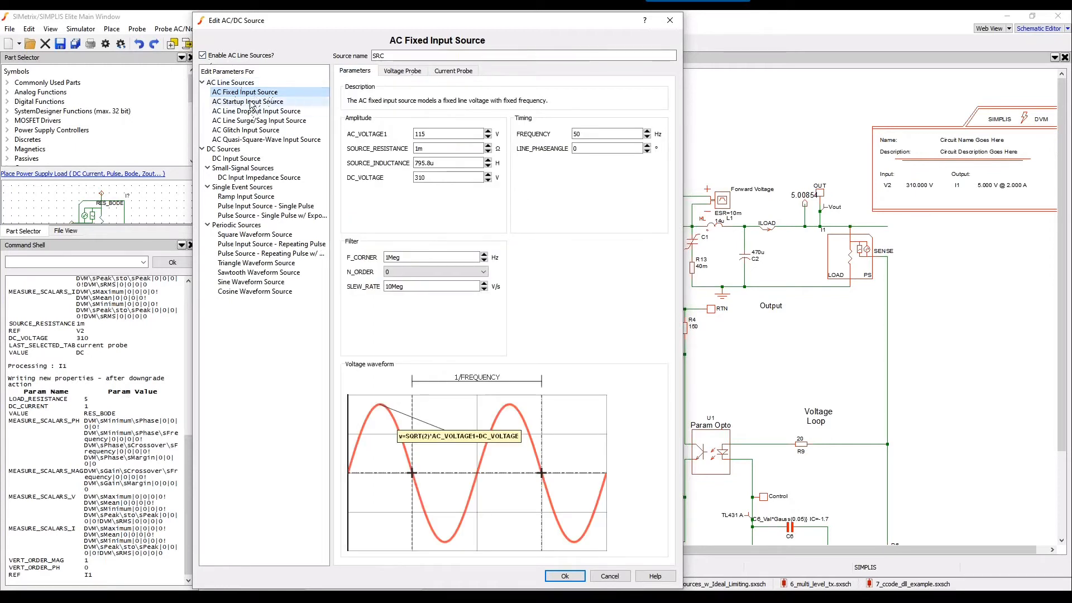
click(252, 102)
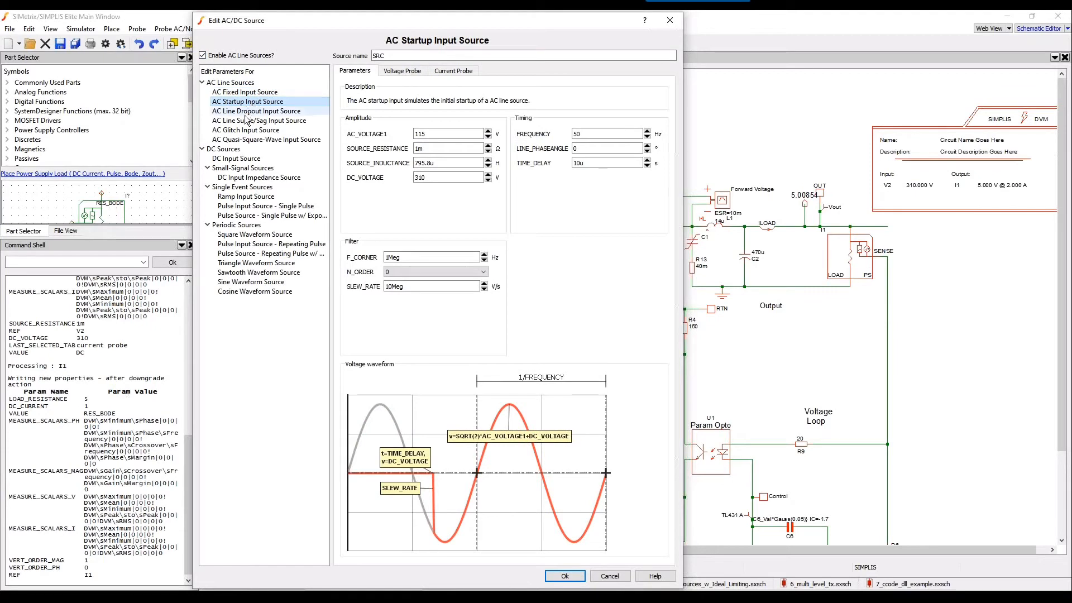
click(257, 113)
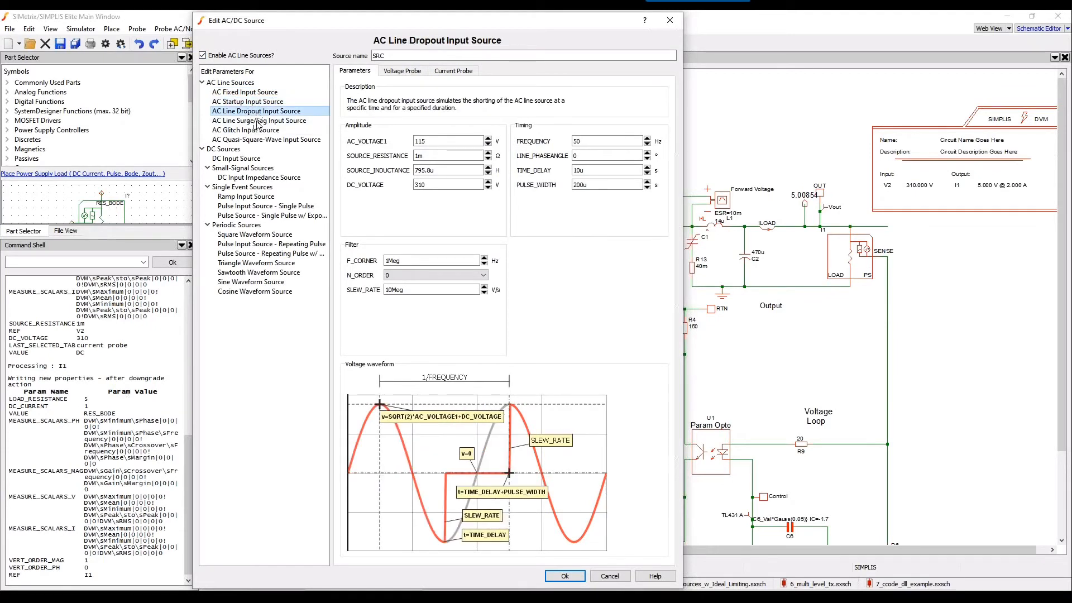
click(258, 121)
click(259, 132)
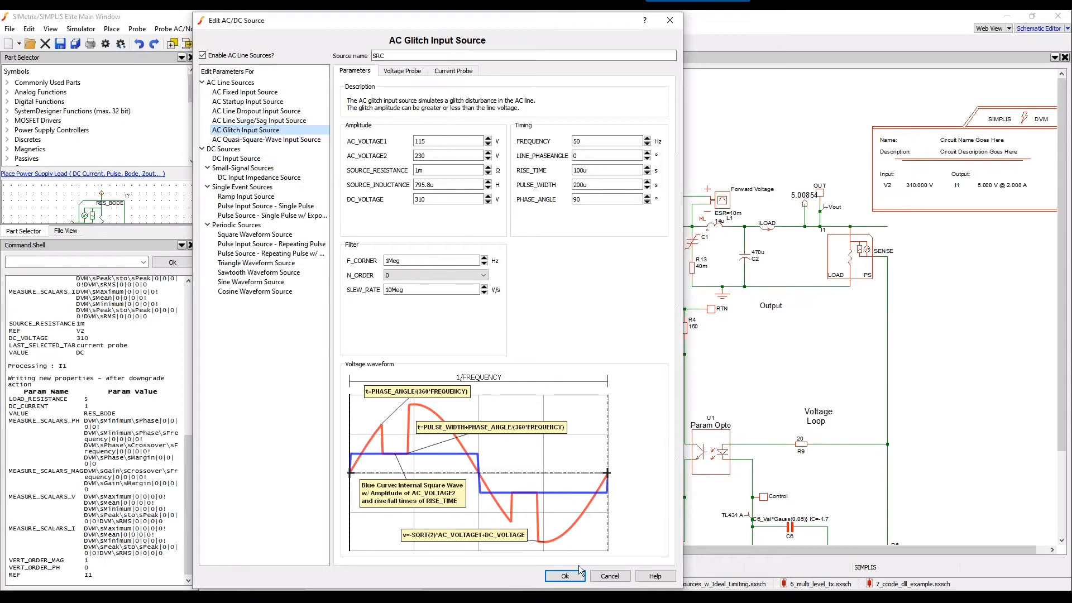
click(566, 575)
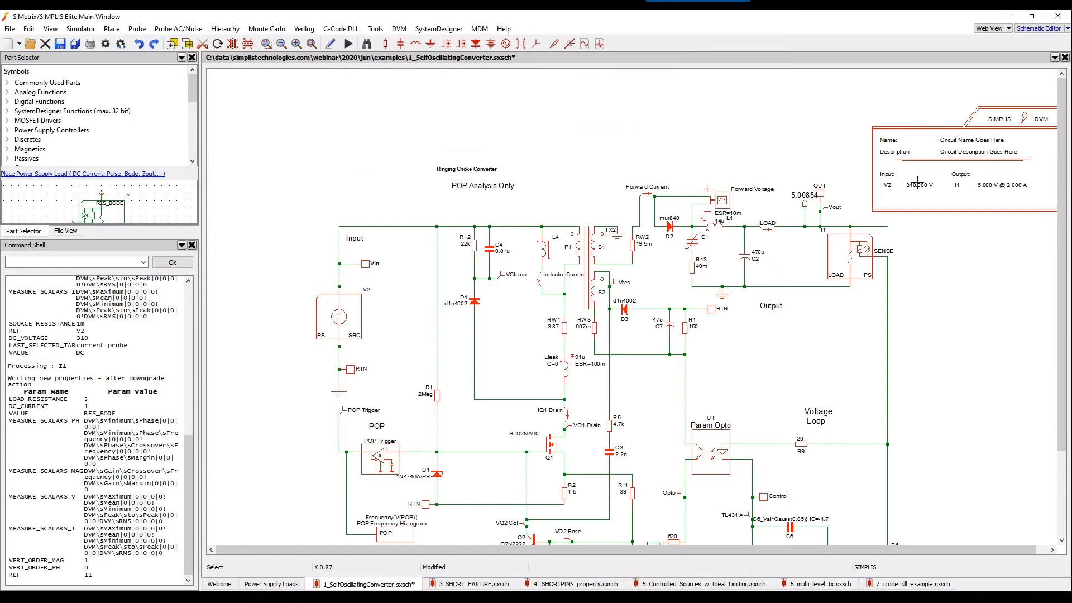
Return to the Power Supply Loads slide and advance to the Overview slide highlighting Useful Schematic Editor Features
click(271, 584)
click(694, 519)
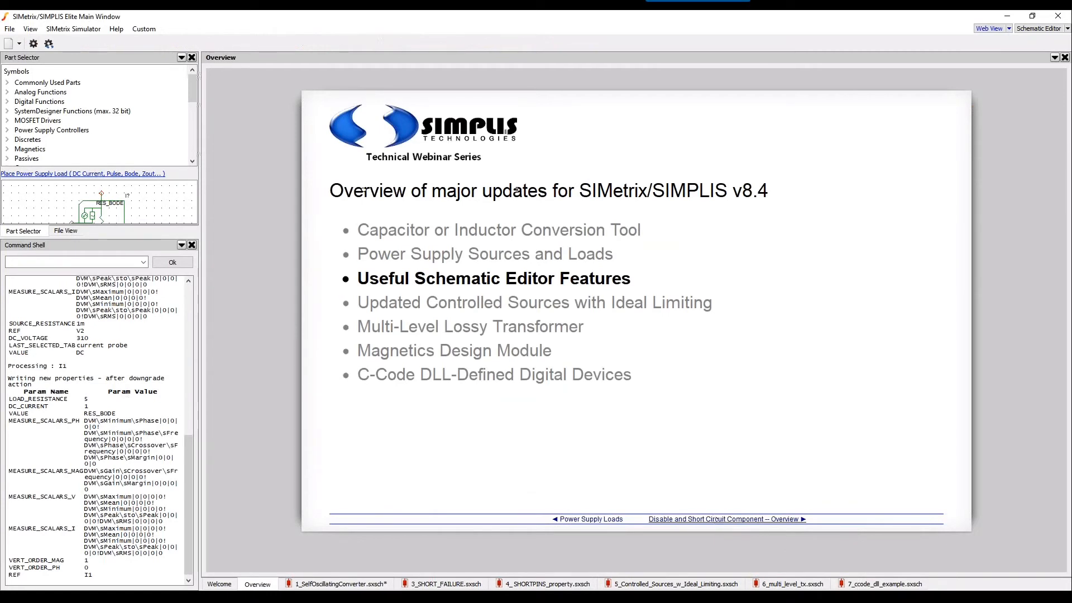
Open the 3_SHORT_FAILURE.sxsch example schematic and run its simulation
click(752, 518)
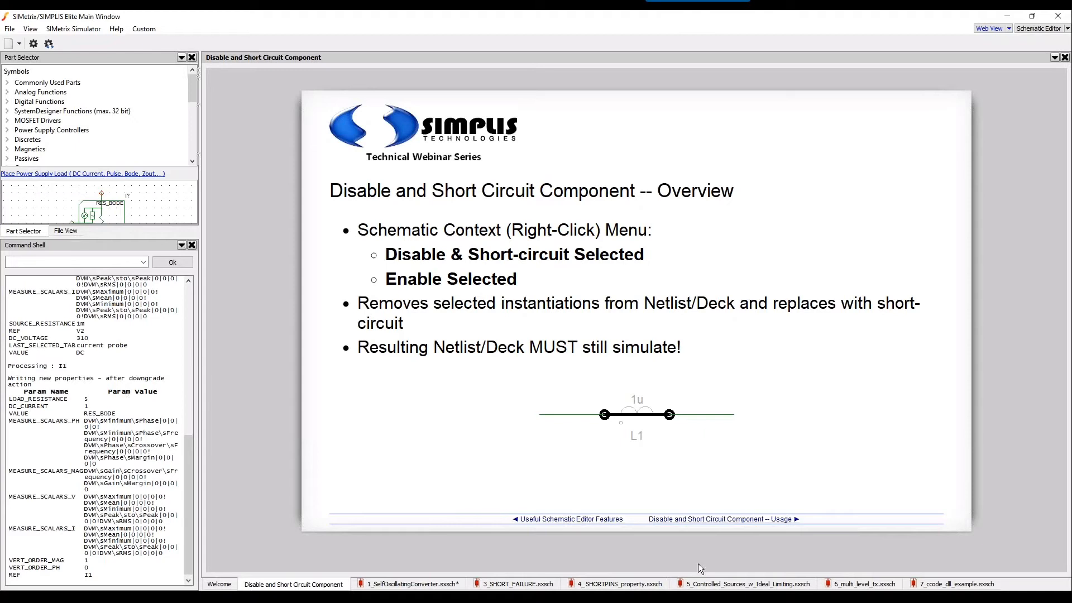
click(505, 584)
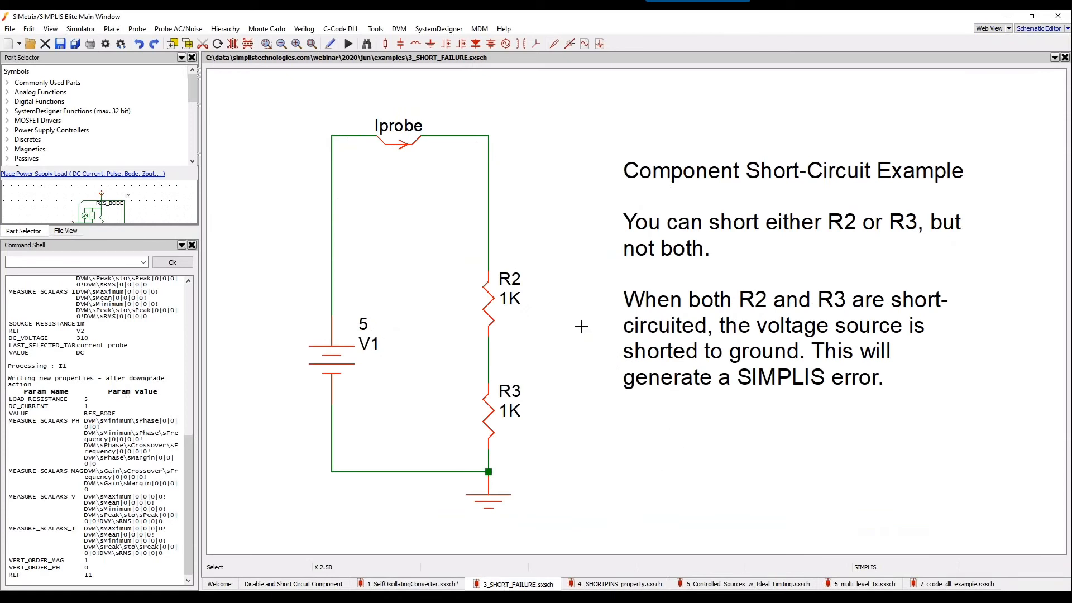
key(F9)
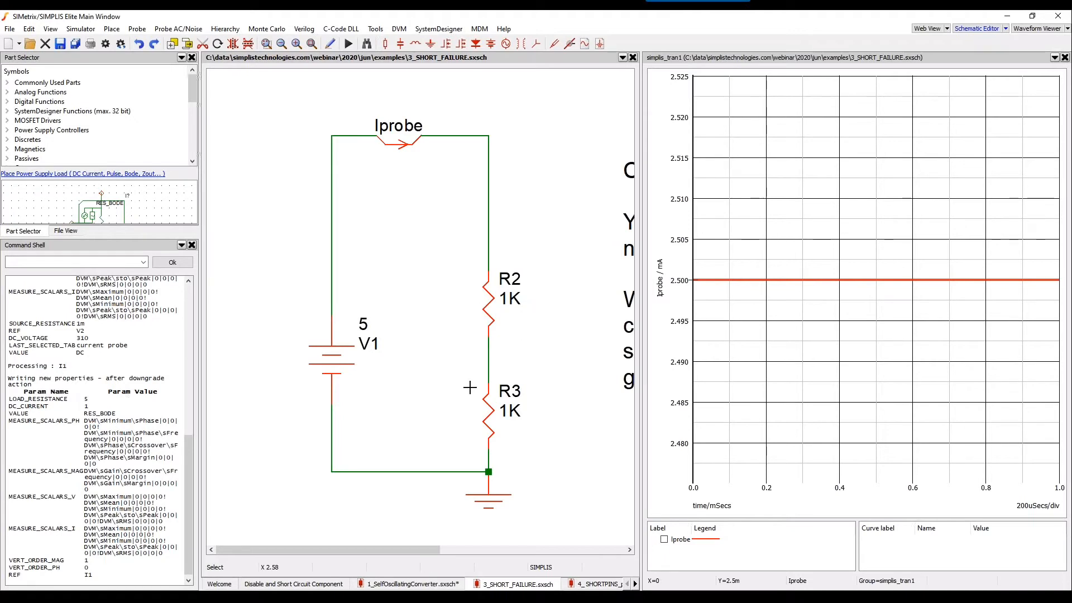
Disable and short-circuit resistor R2, and rerun the simulation
click(487, 305)
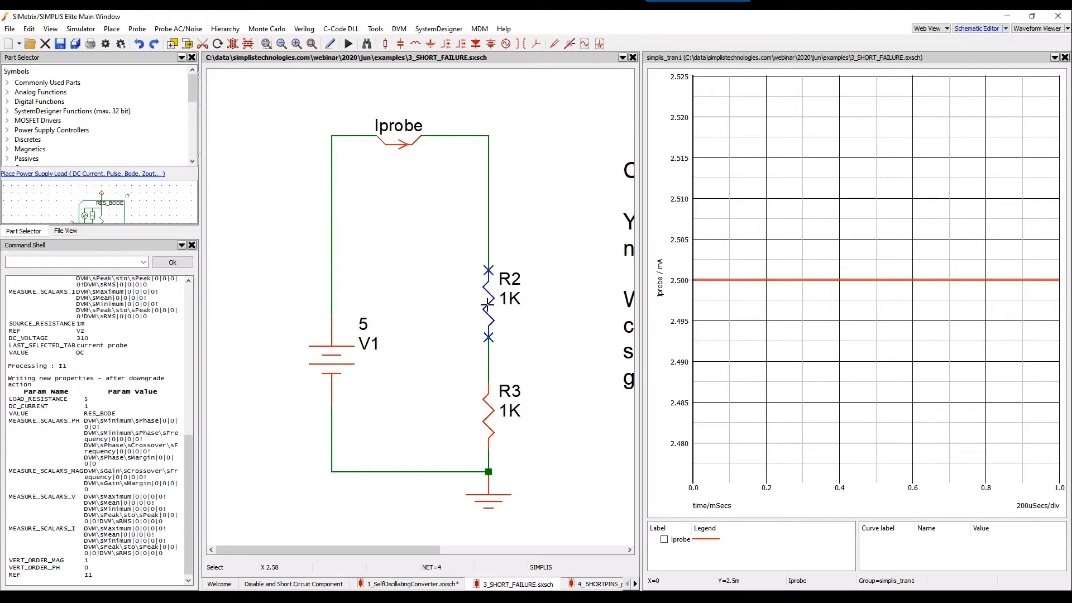
right_click(487, 305)
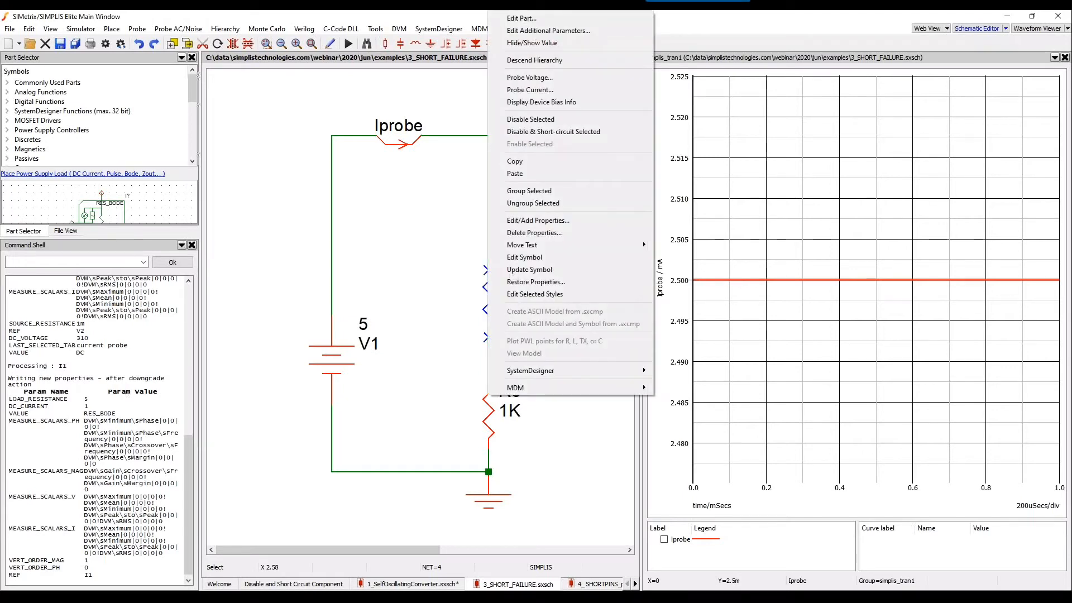
click(553, 131)
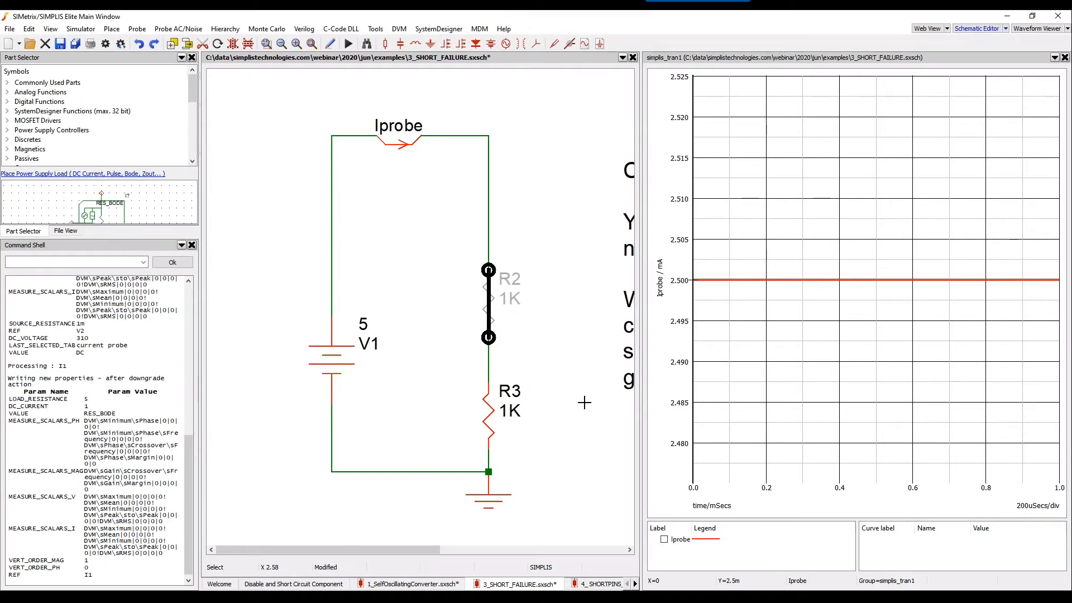
key(F9)
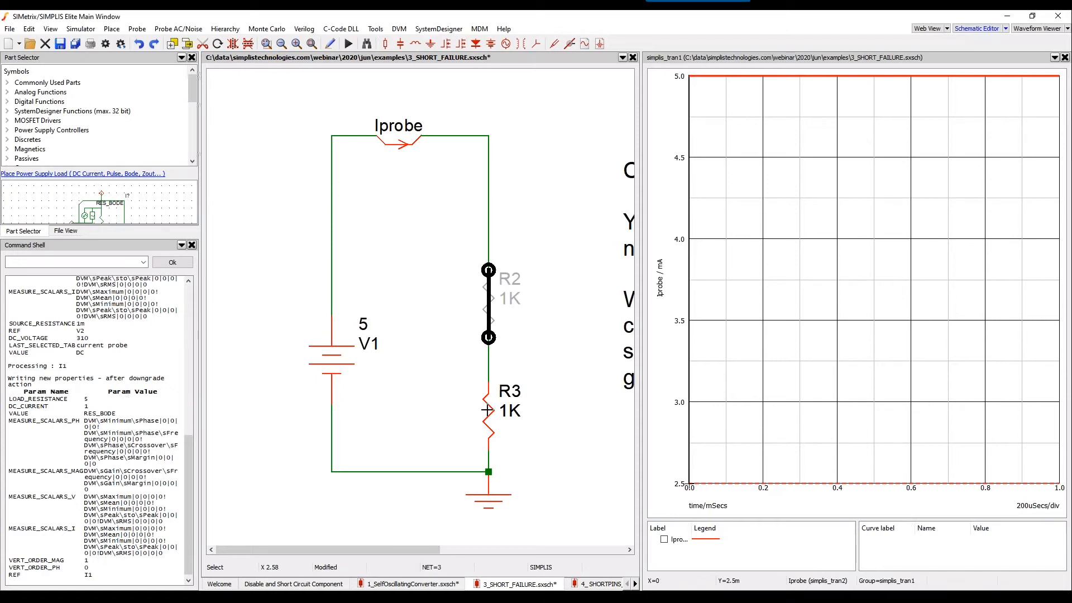
Disable and short-circuit resistor R3 as well, rerun the simulation, and dismiss the error dialog
click(488, 409)
right_click(487, 410)
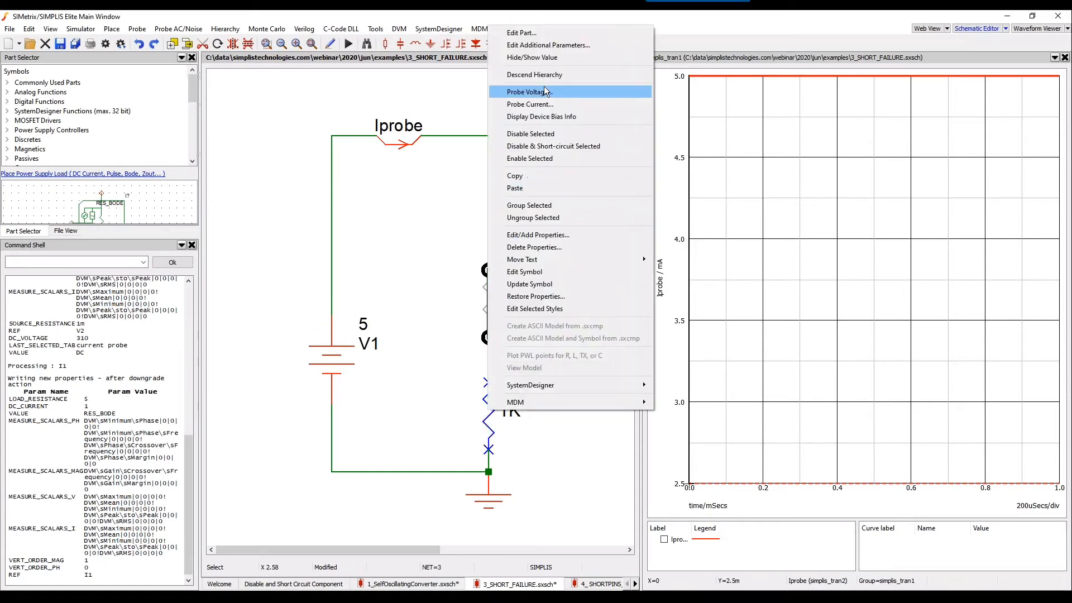
click(548, 145)
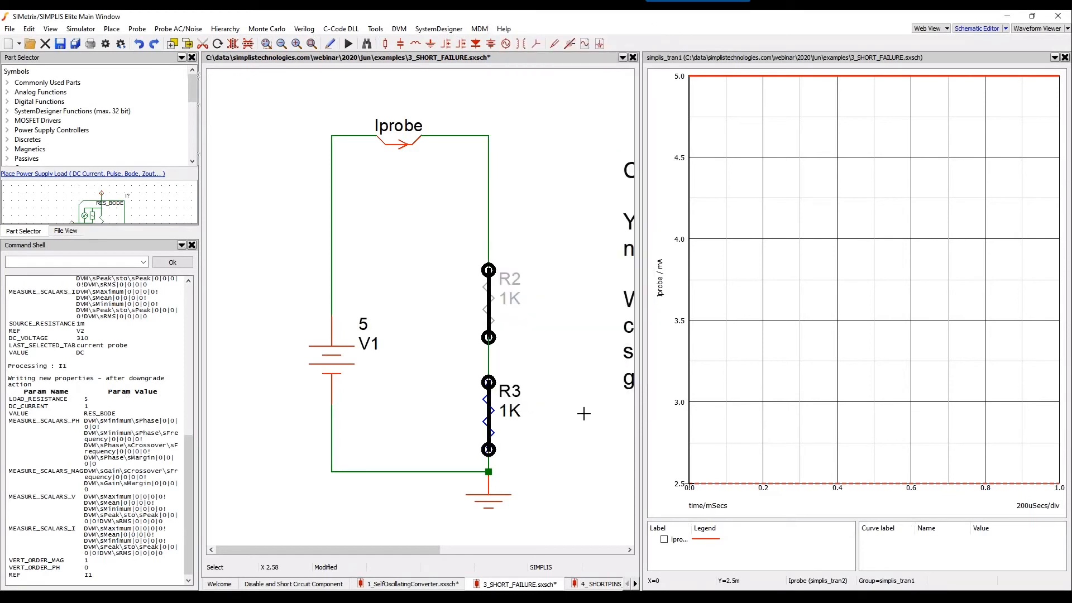
click(583, 414)
key(F9)
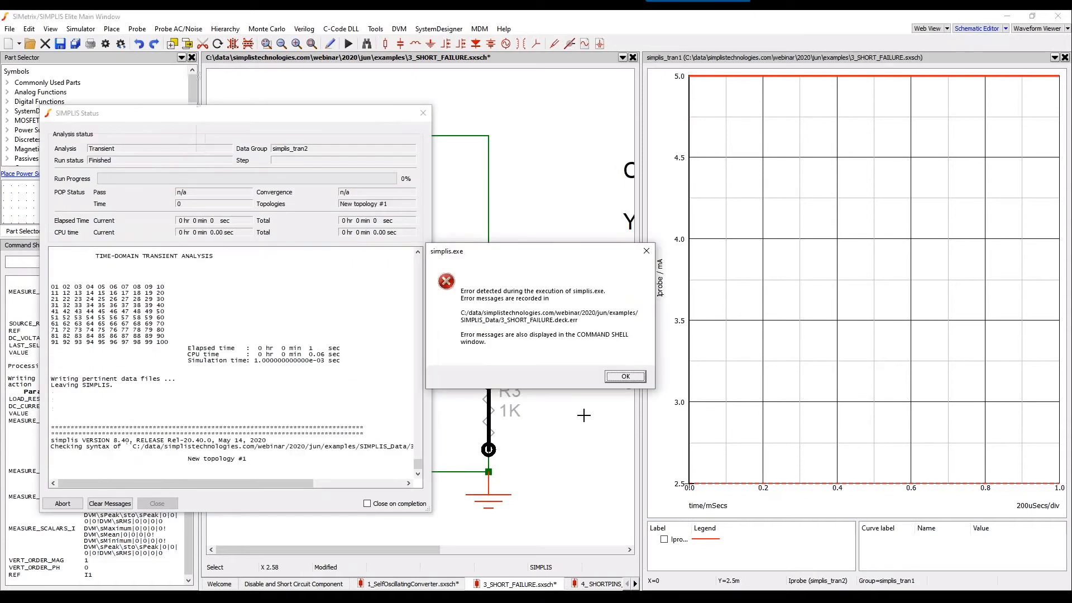
click(625, 376)
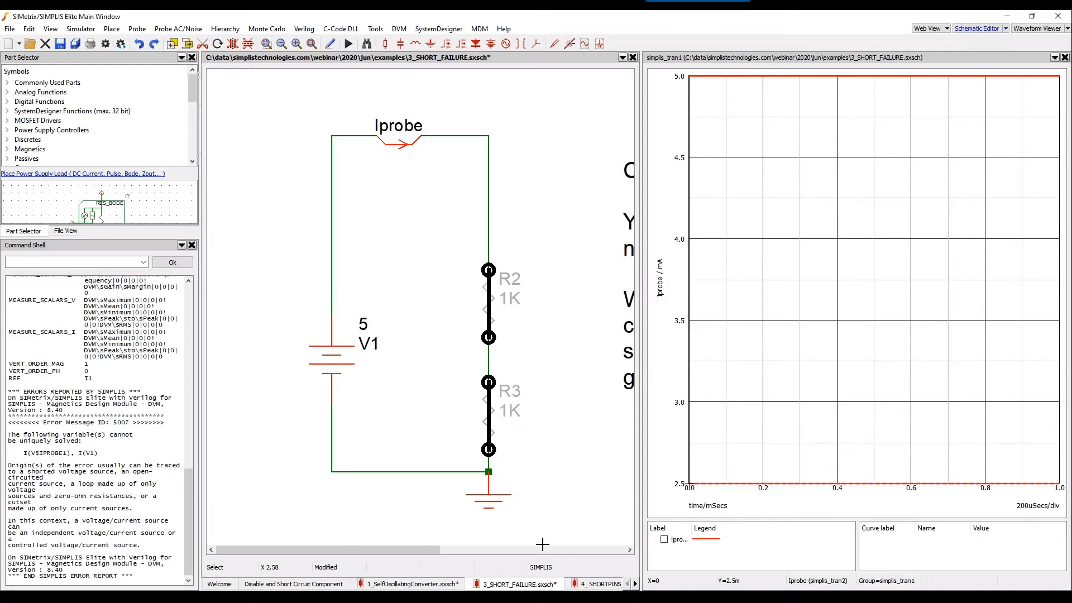
Return to the presentation, close the waveform graph, and show the Disable and Short Circuit Component usage slide
click(270, 584)
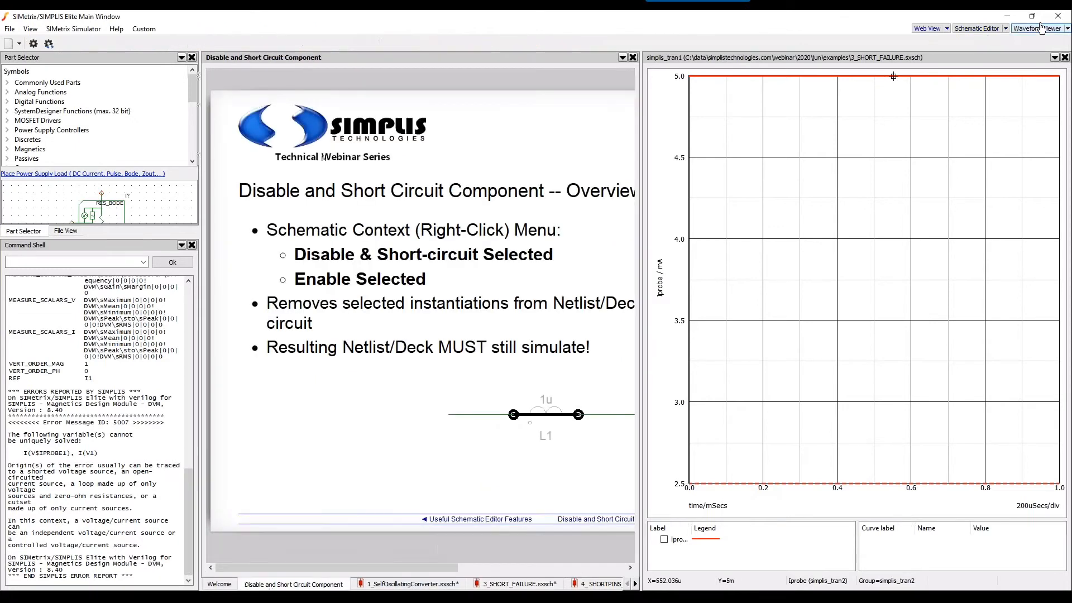
click(1064, 58)
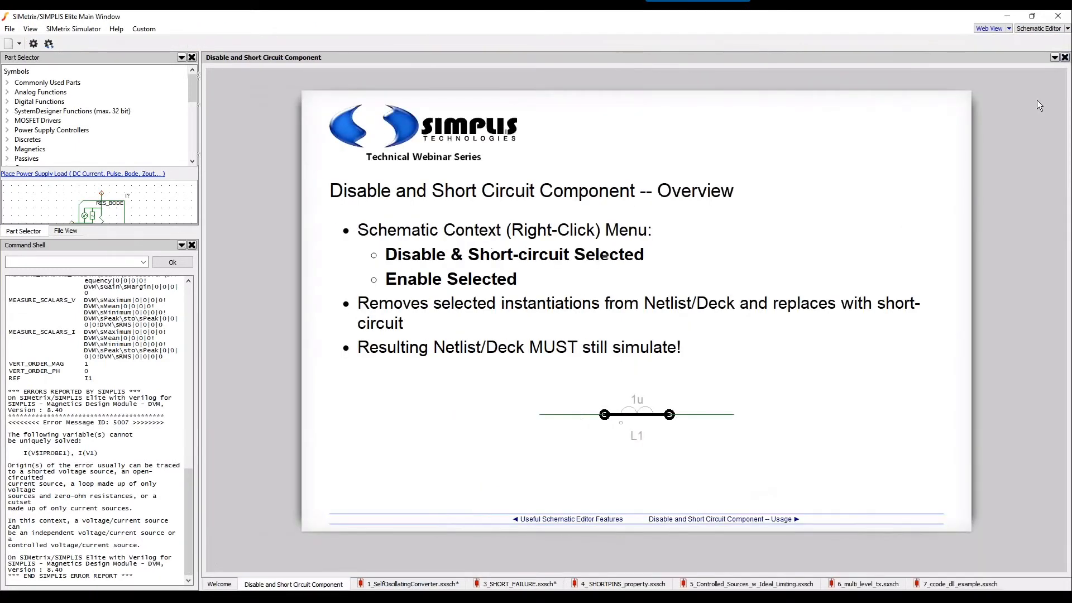
click(715, 520)
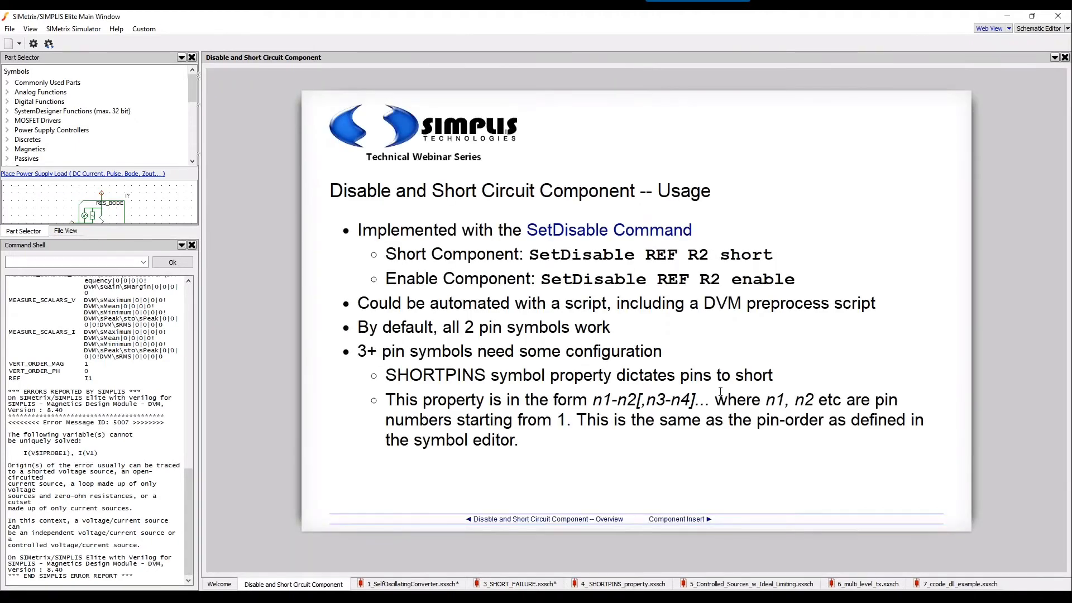
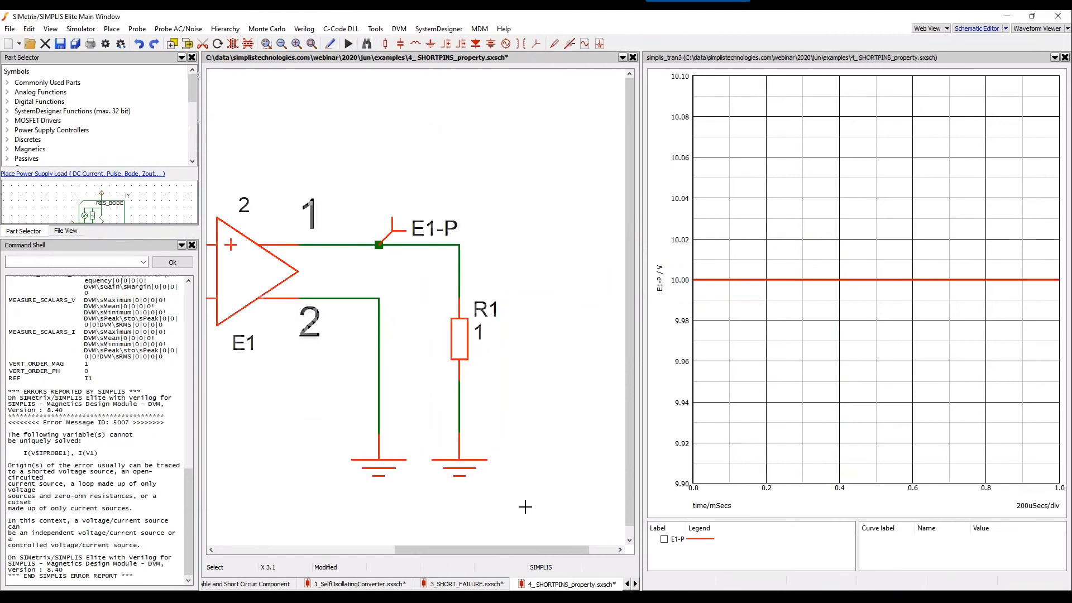
Try to disable and short-circuit the four-pin source E1 in the 4_SHORTPINS_property.sxsch schematic
drag(505, 551, 409, 553)
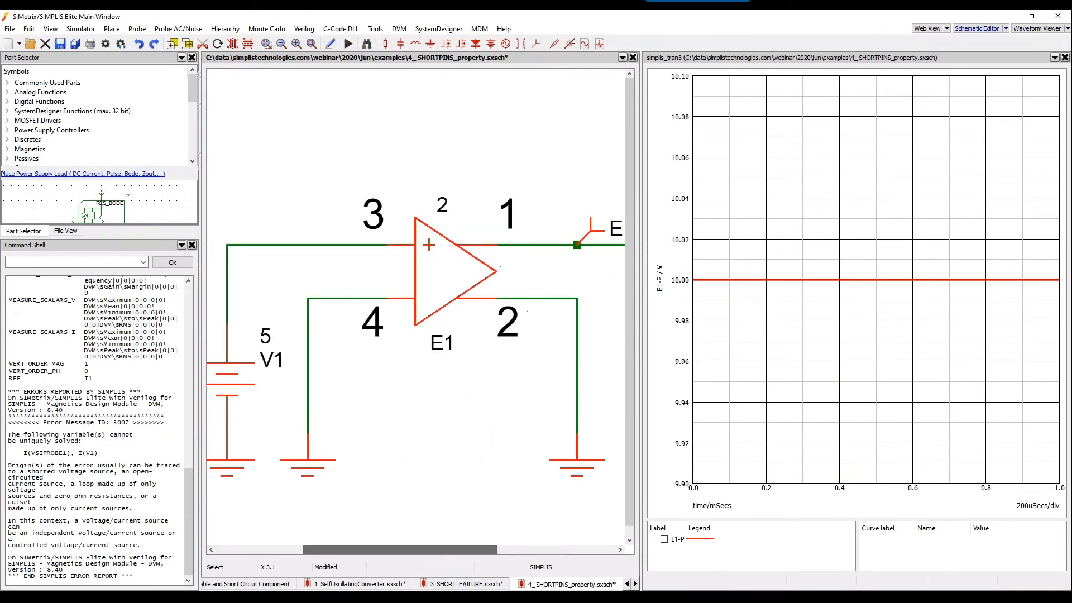
scroll(365, 369, down, 1)
scroll(416, 439, down, 1)
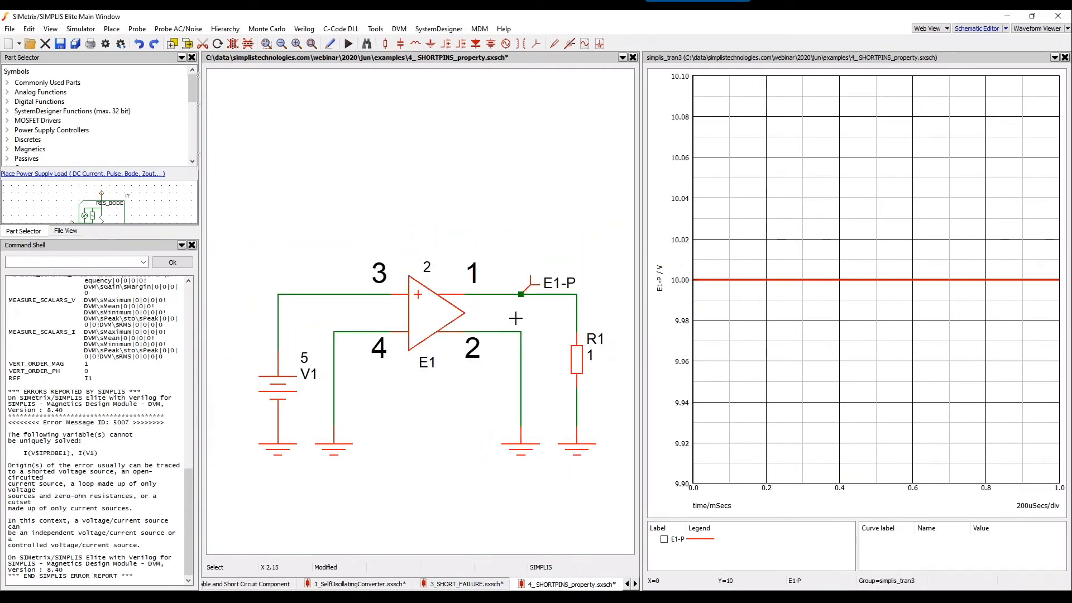
drag(642, 337, 792, 335)
click(416, 316)
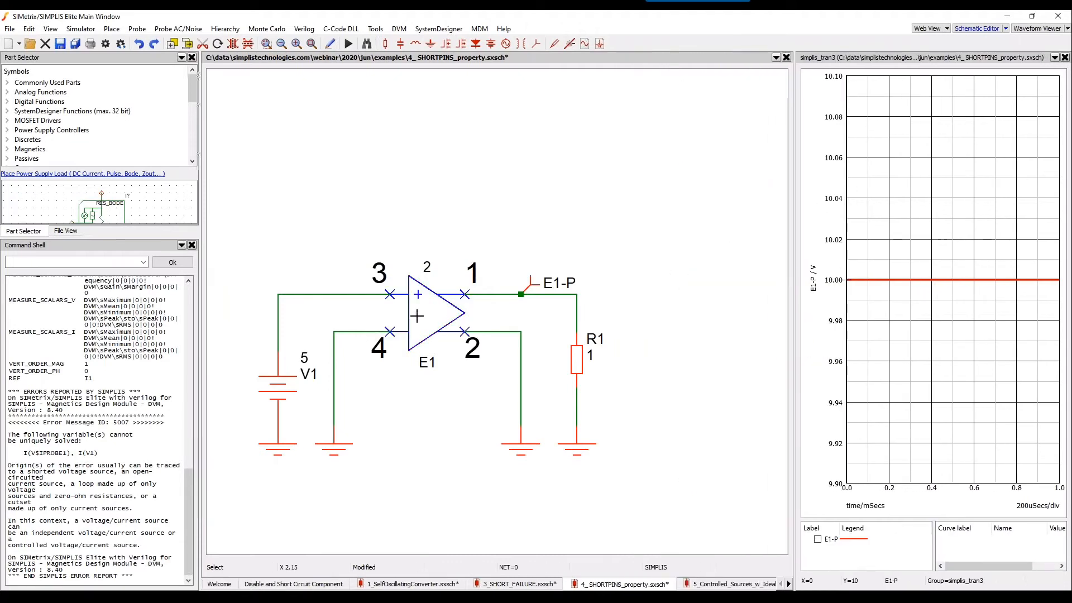
right_click(416, 316)
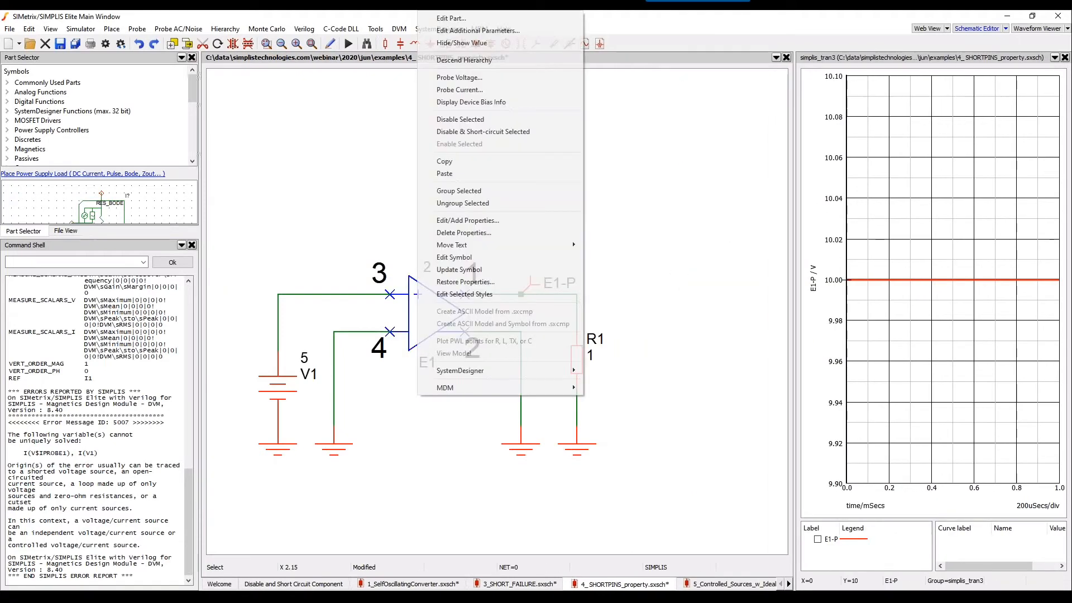
click(470, 133)
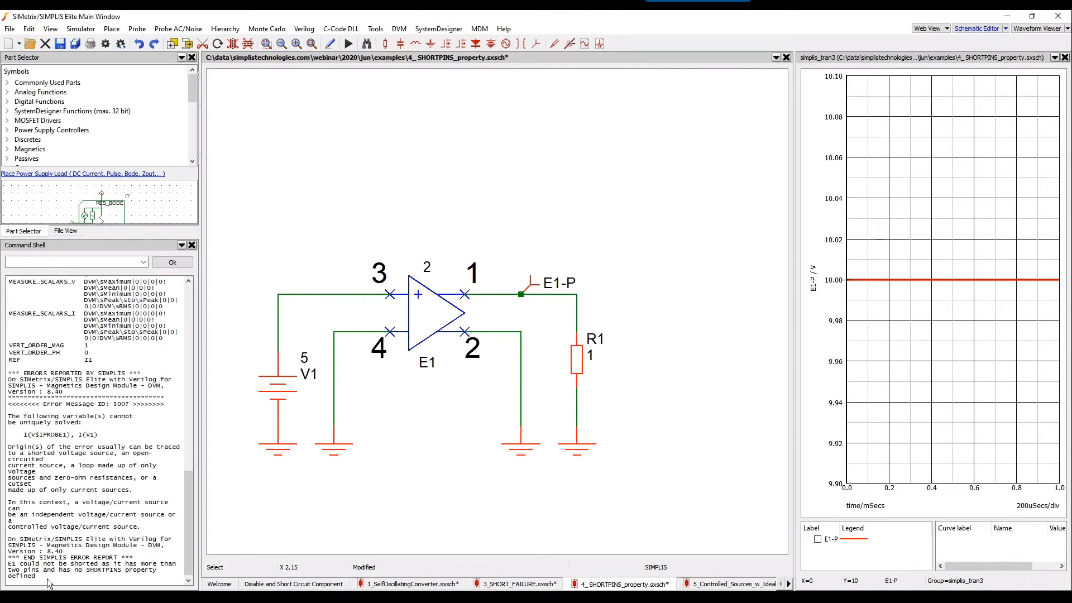
Enlarge the Command Shell text to read its latest message, and deselect source E1
scroll(51, 582, up, 3)
drag(188, 464, 189, 578)
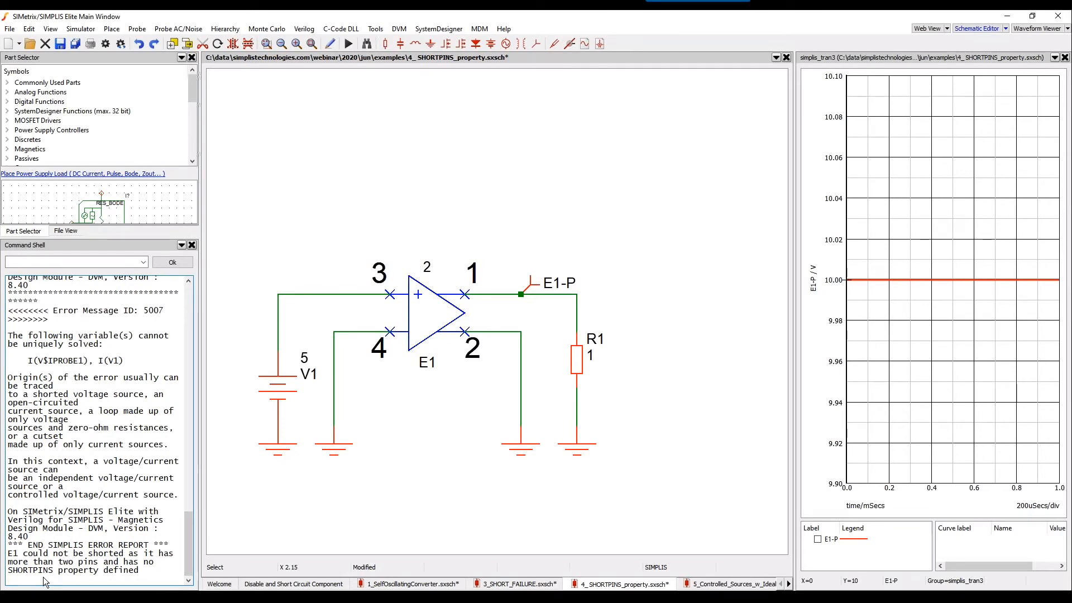
click(448, 405)
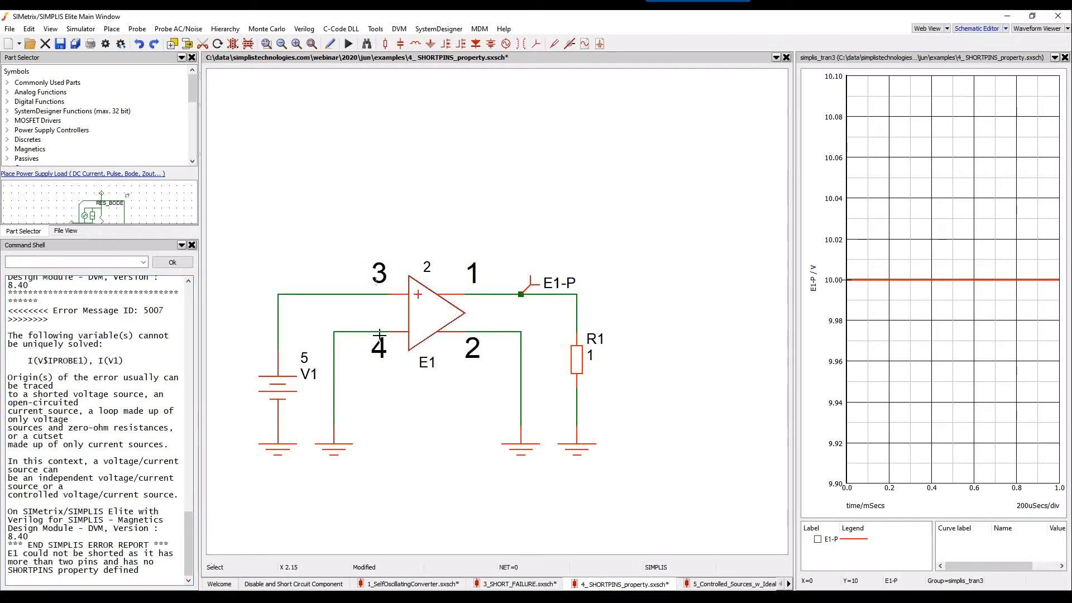
Open source E1's symbol for editing and review the order of its pins P, N, CP and CN
click(420, 306)
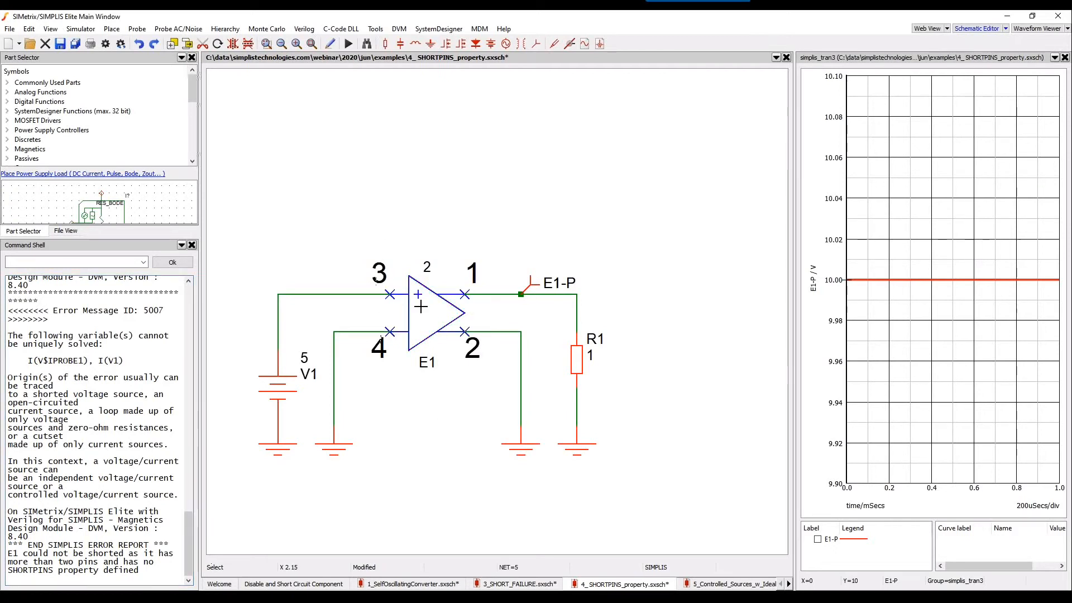
right_click(420, 306)
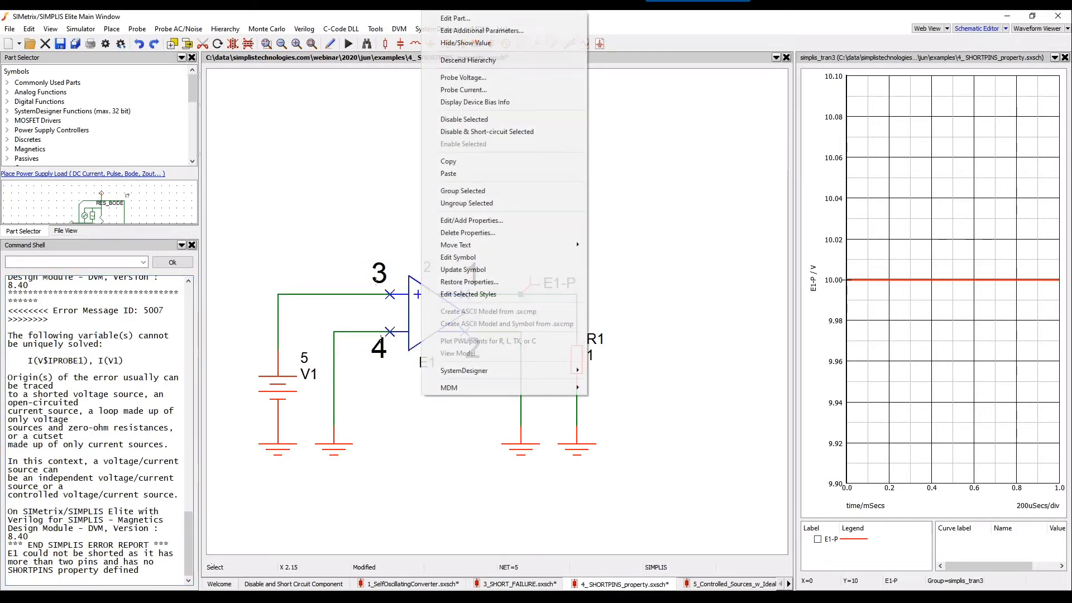
click(452, 259)
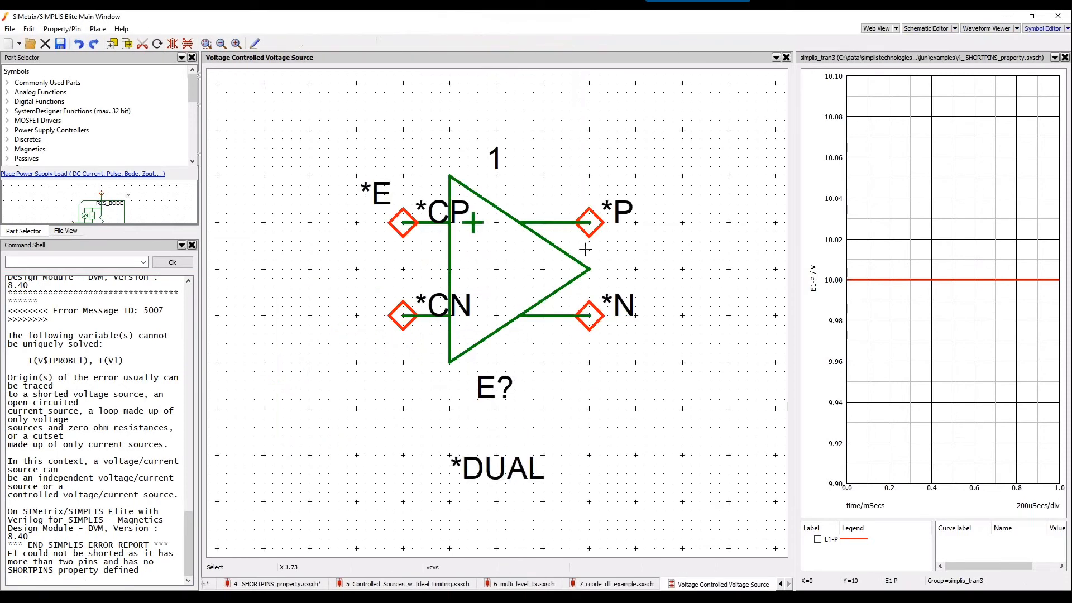
click(62, 31)
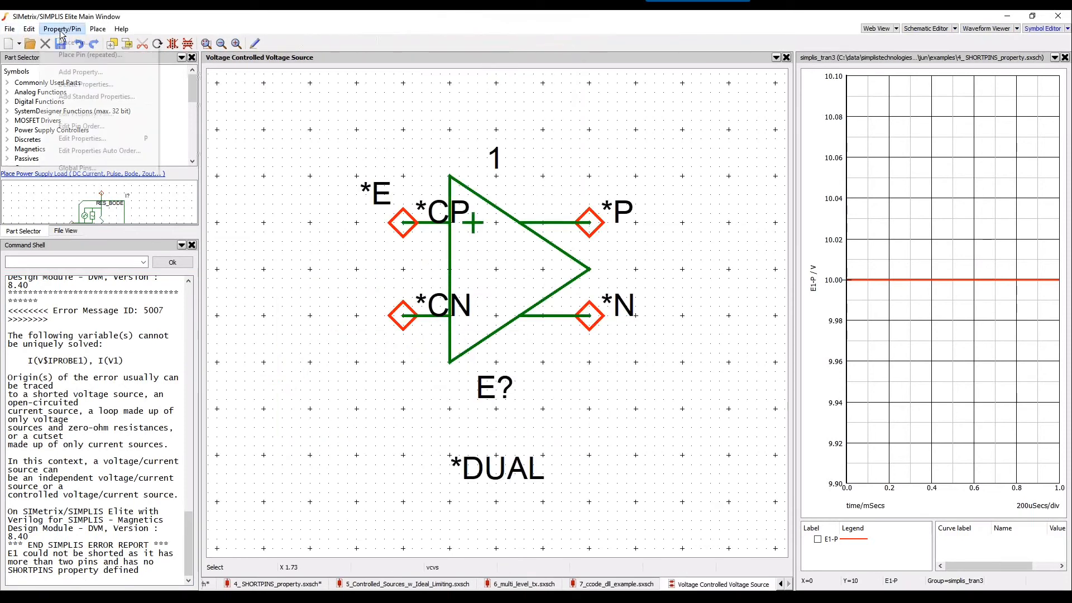
click(81, 126)
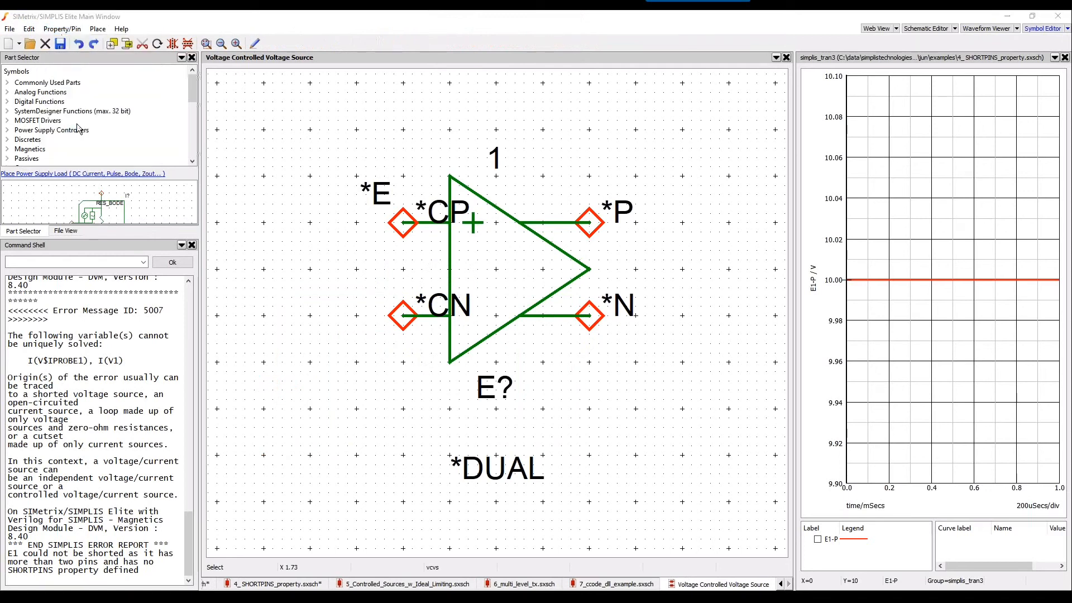
drag(313, 190, 254, 194)
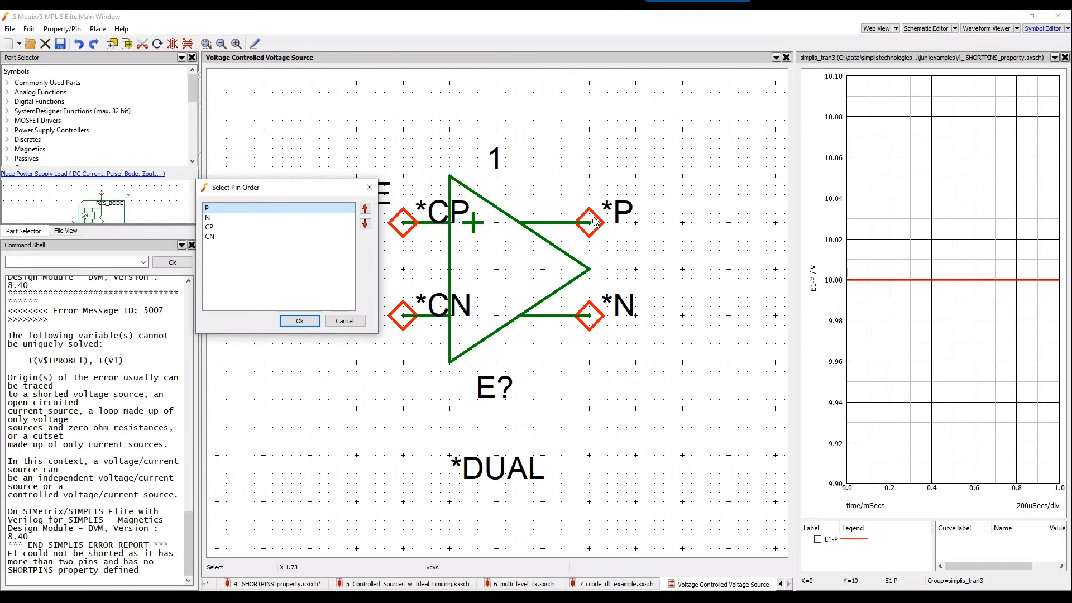
click(210, 218)
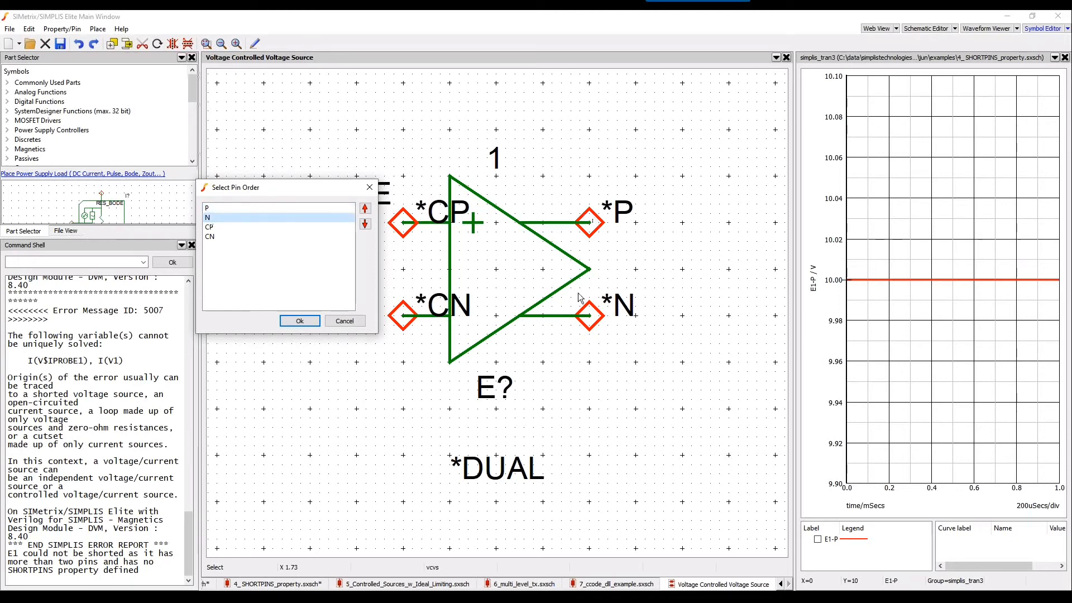
click(231, 230)
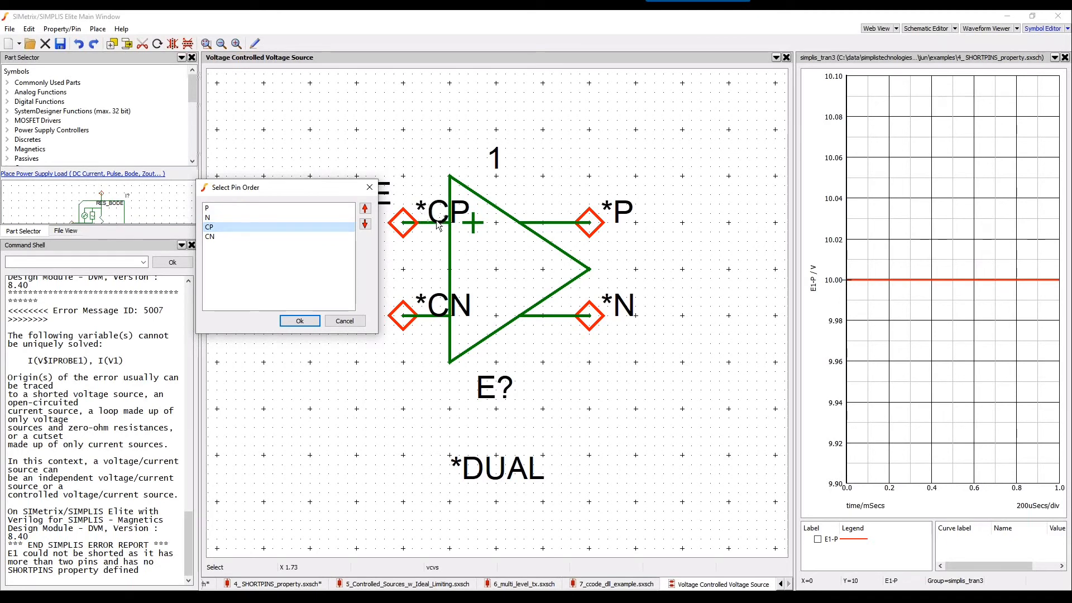
click(263, 235)
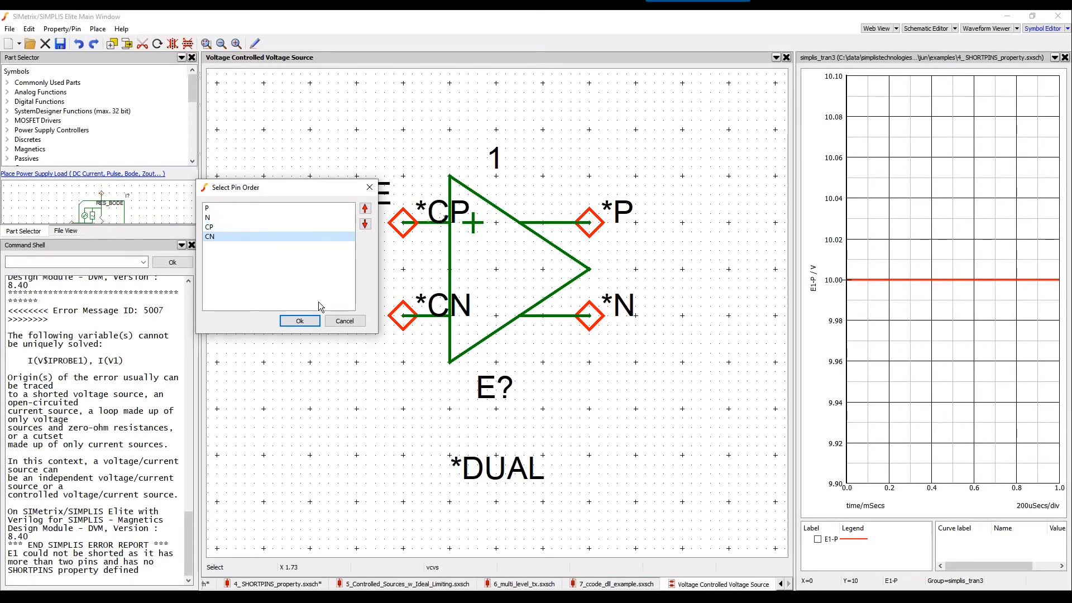
click(299, 320)
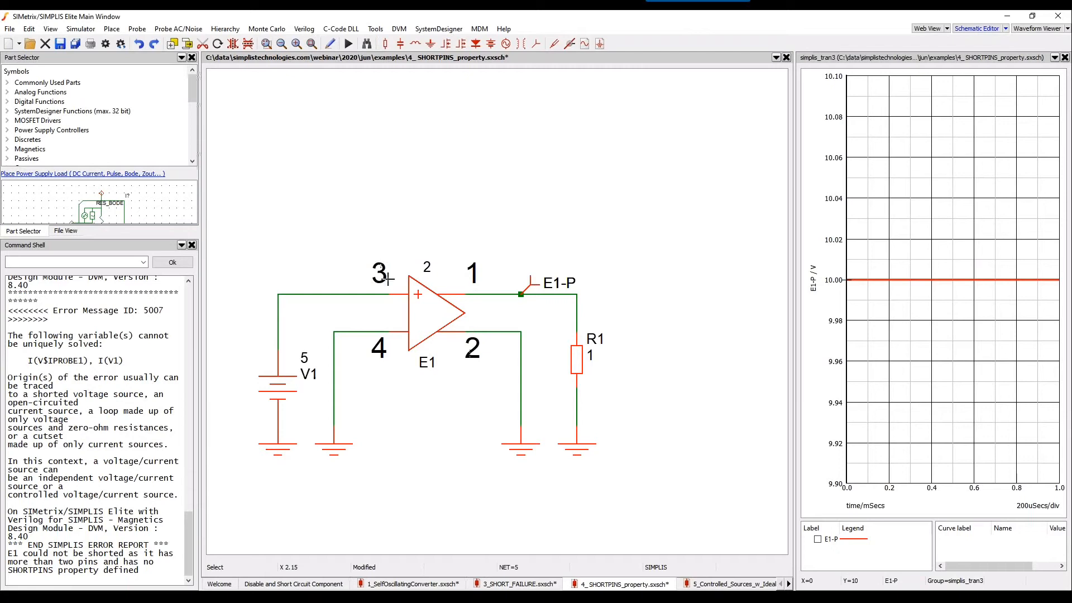
Add a new property named SHORTPINS to source E1
click(424, 324)
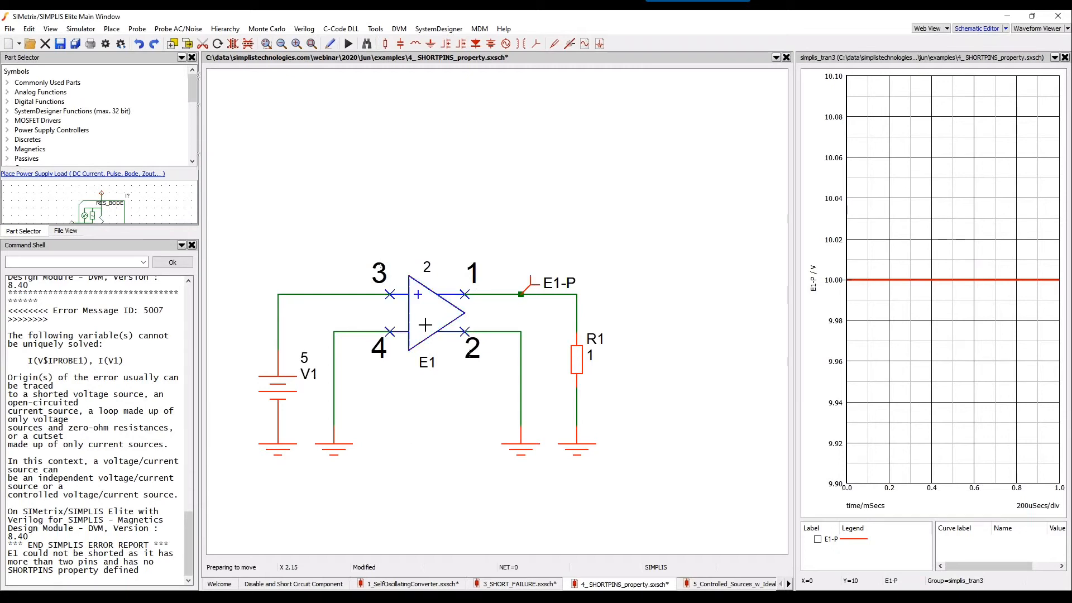
right_click(424, 324)
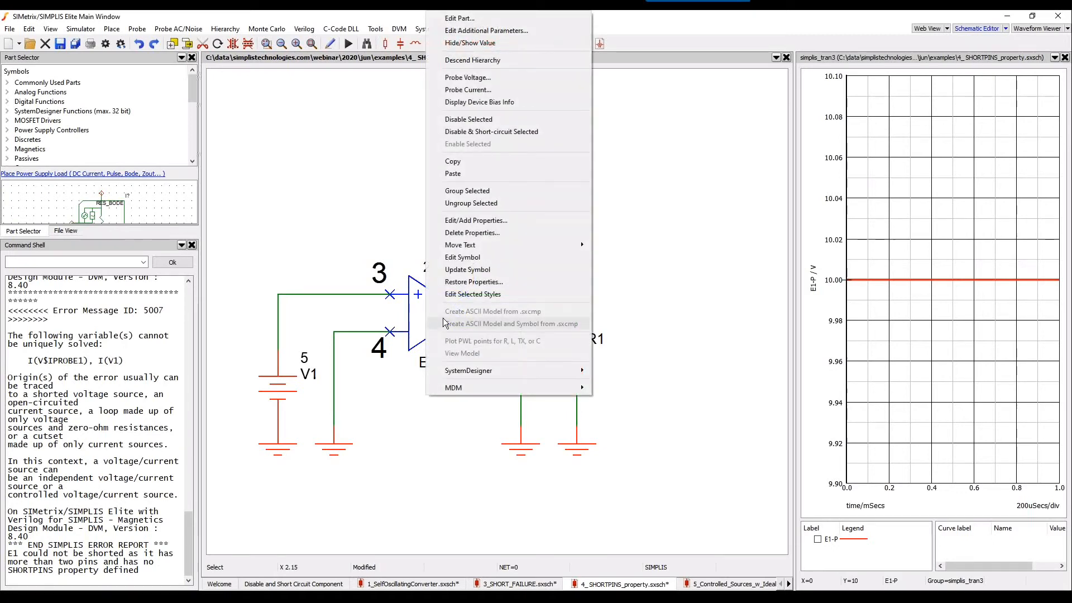
click(476, 220)
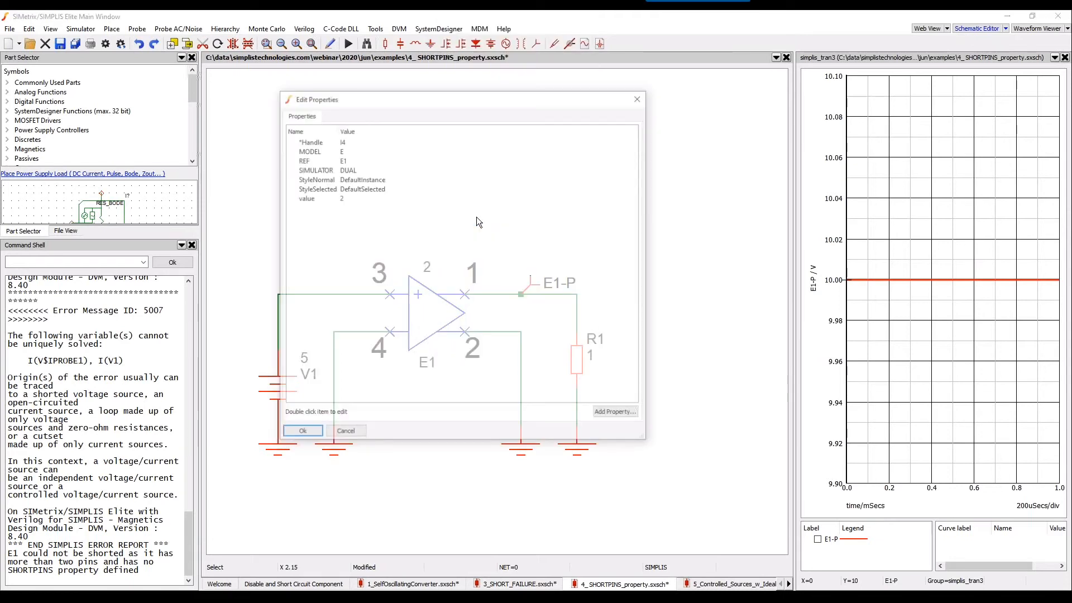
click(609, 414)
text(SHORTPINS)
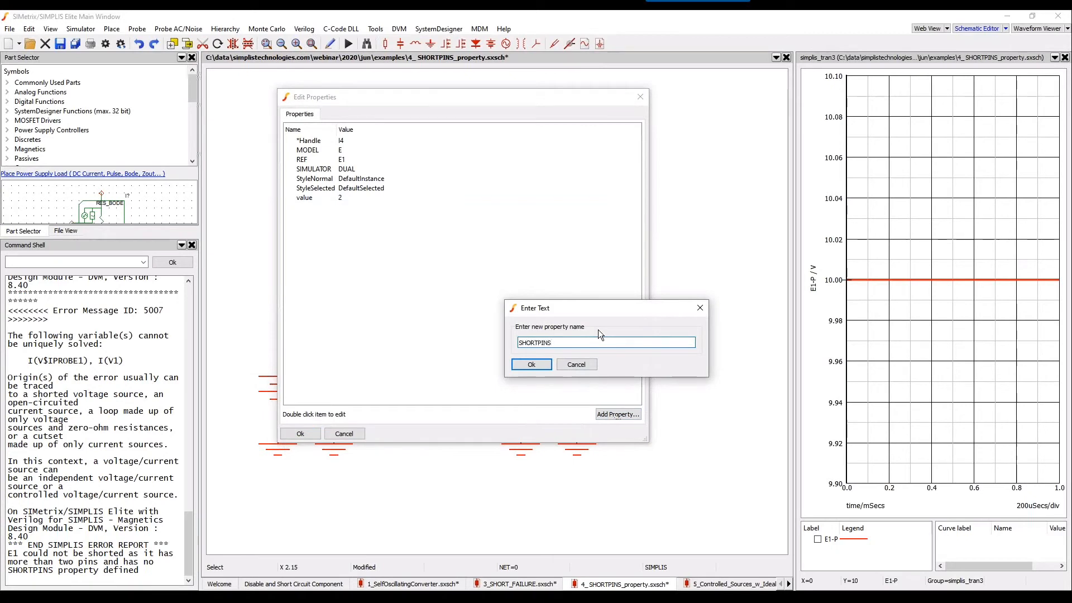
click(514, 363)
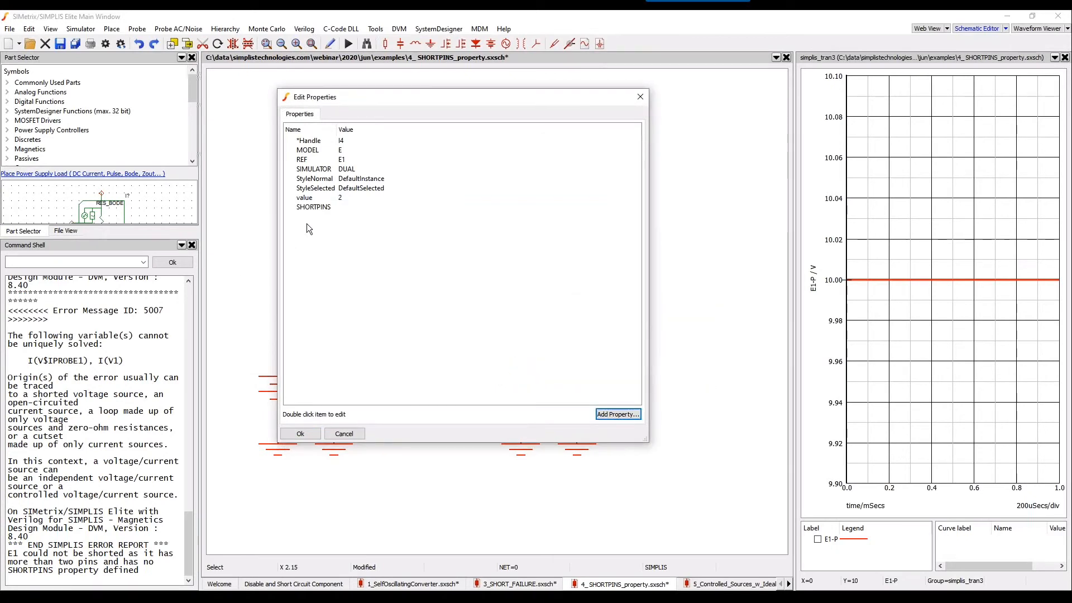
Set E1's SHORTPINS value to 1-3,2-4, with its normal text location at Bottom and its name displayed along with the value
double_click(317, 207)
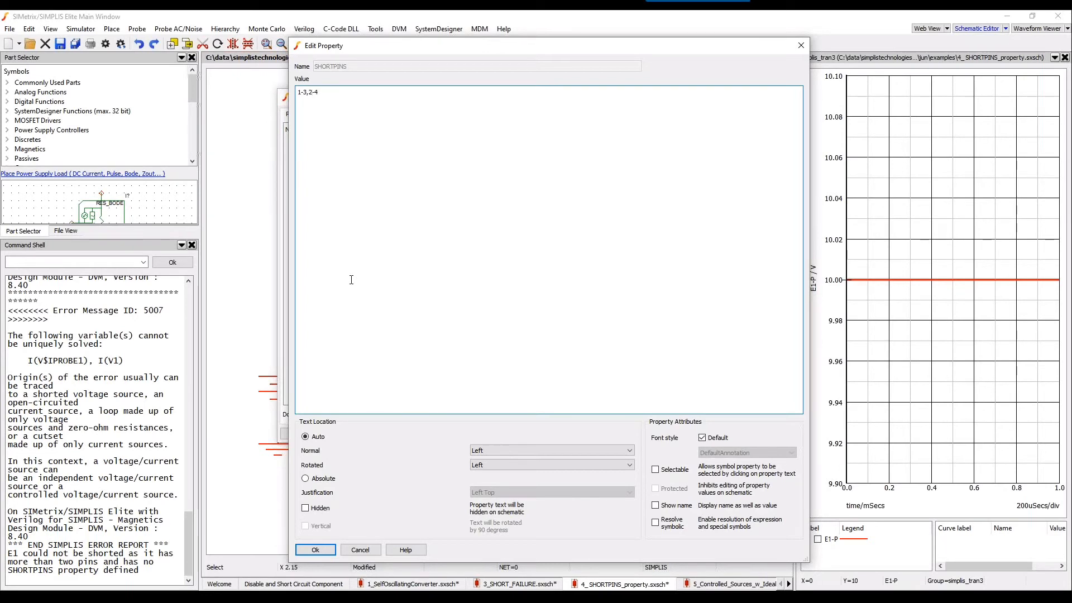
click(481, 450)
click(491, 458)
click(493, 449)
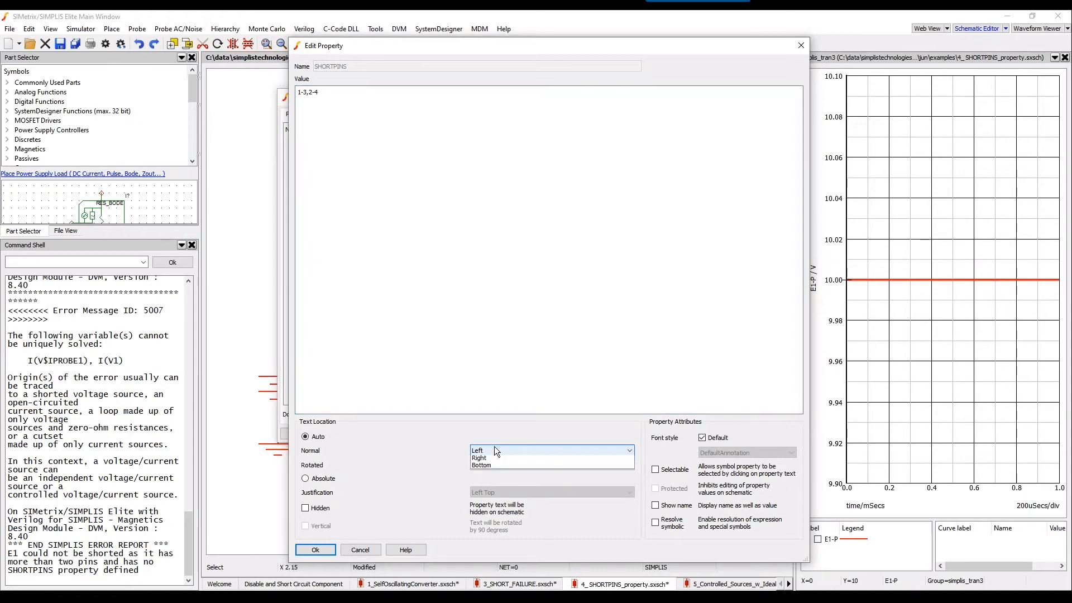
click(491, 475)
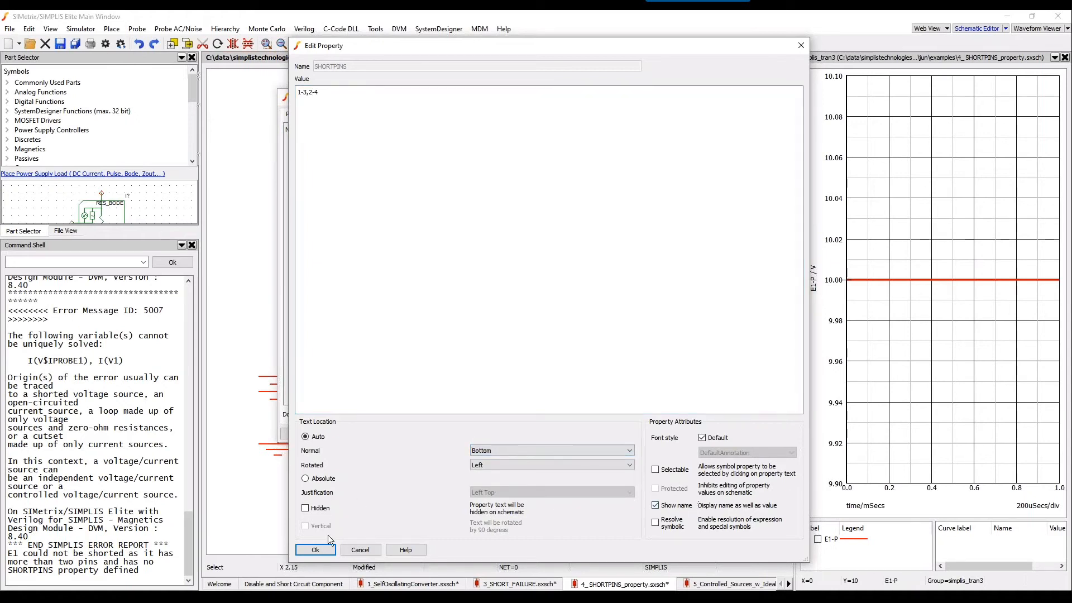
click(315, 550)
click(299, 434)
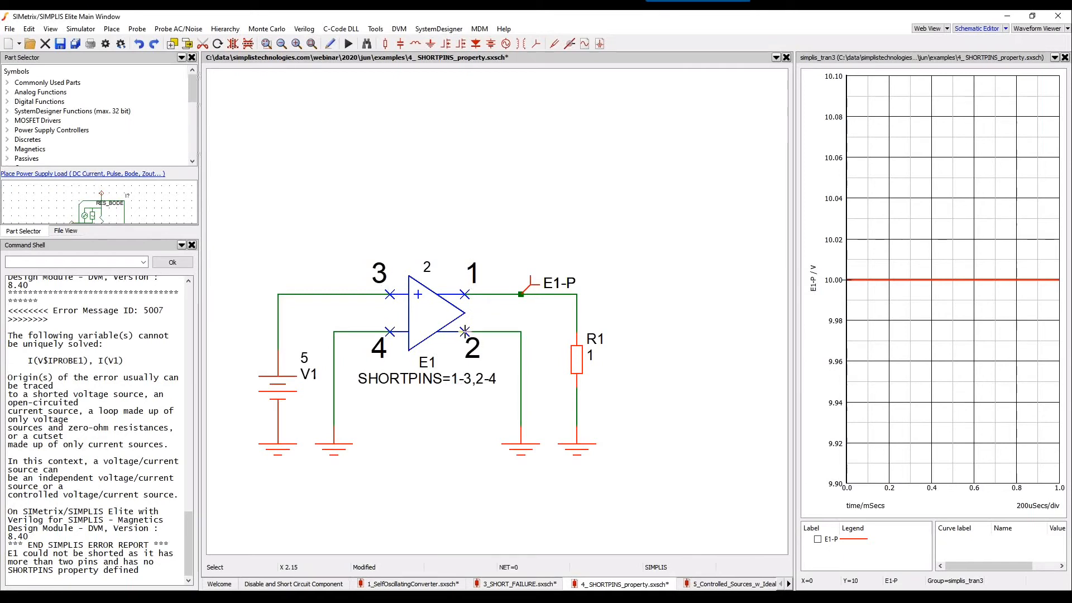
Disable and short-circuit source E1, and run the simulation
right_click(413, 307)
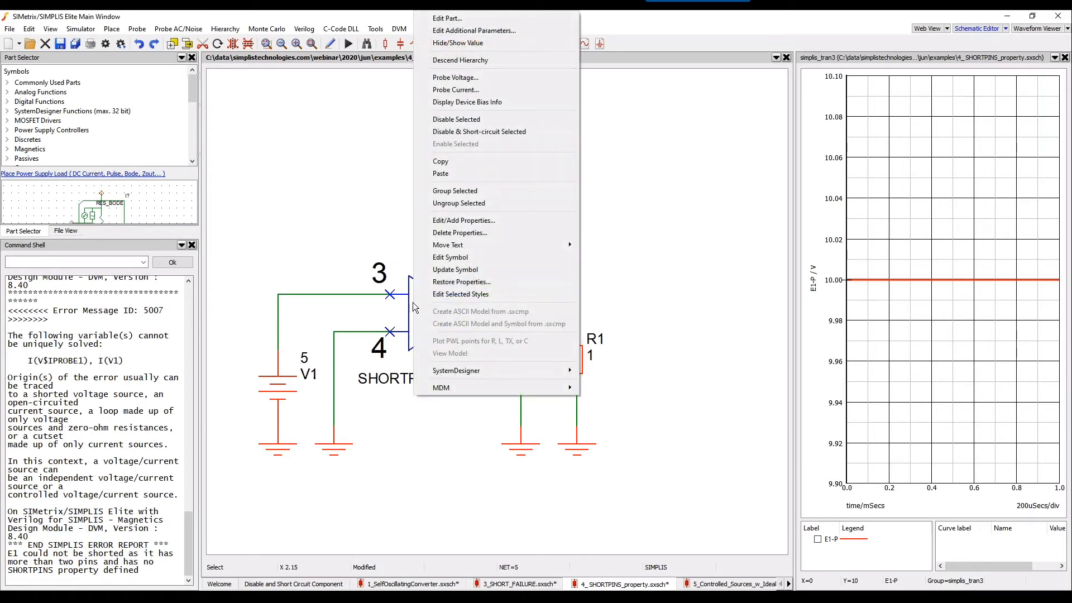
click(464, 132)
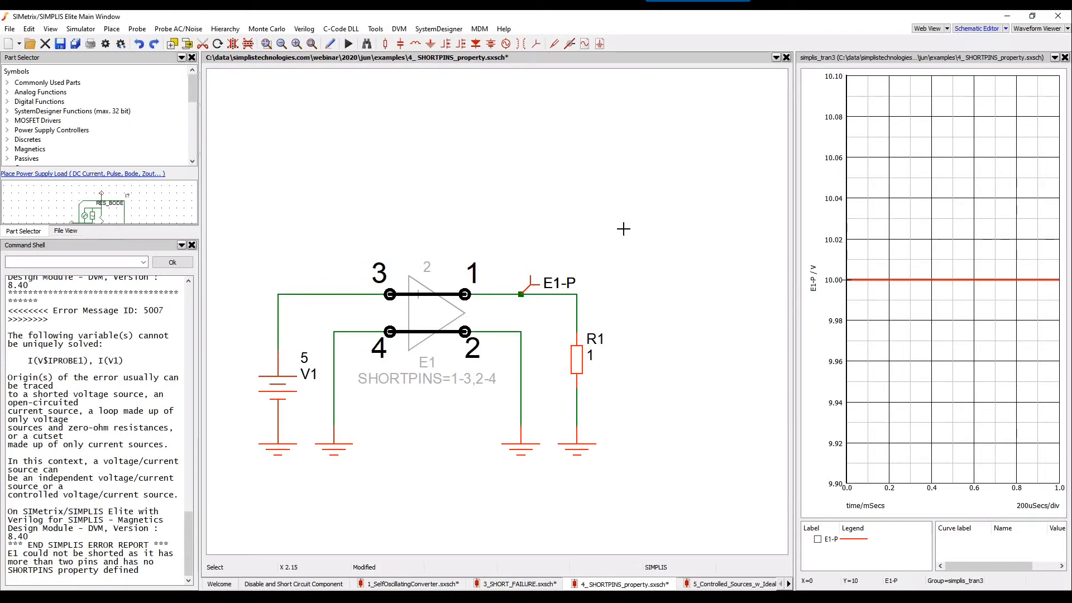
key(F9)
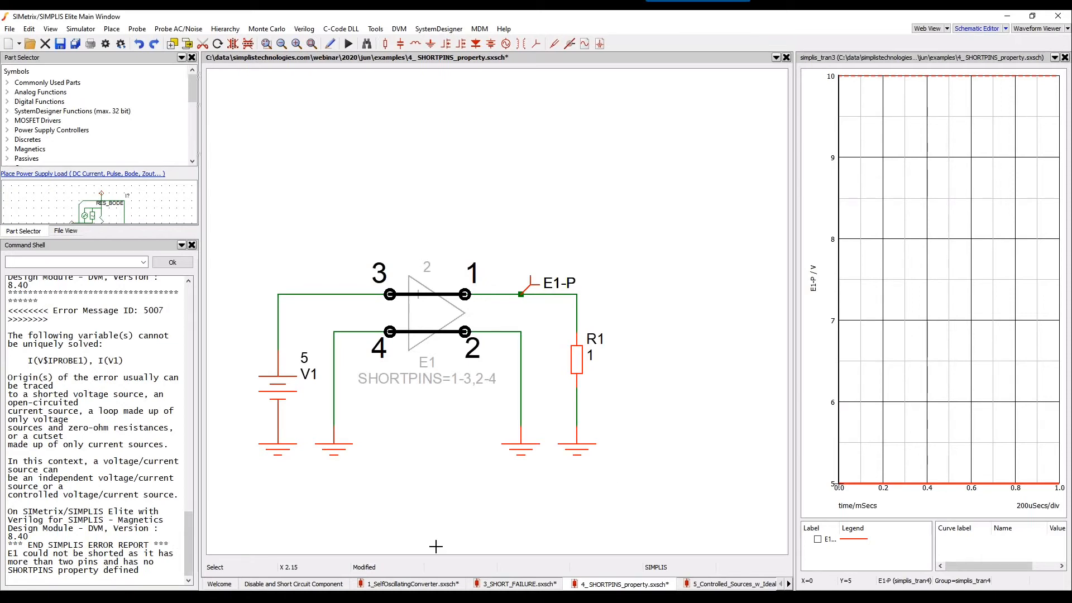
Return to the presentation and advance to the Component Insert slide
click(297, 584)
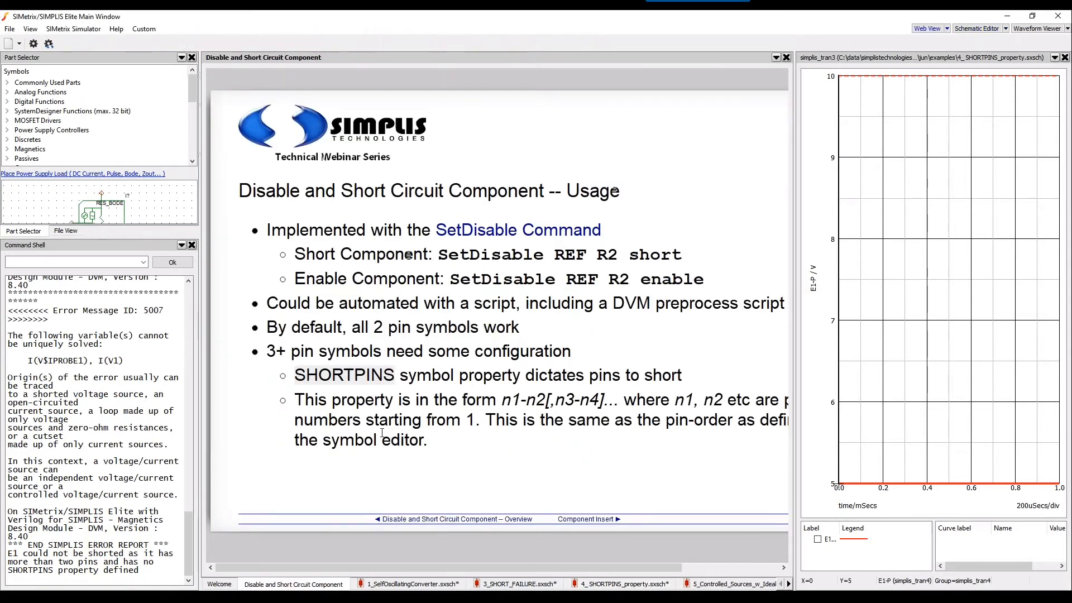
click(572, 519)
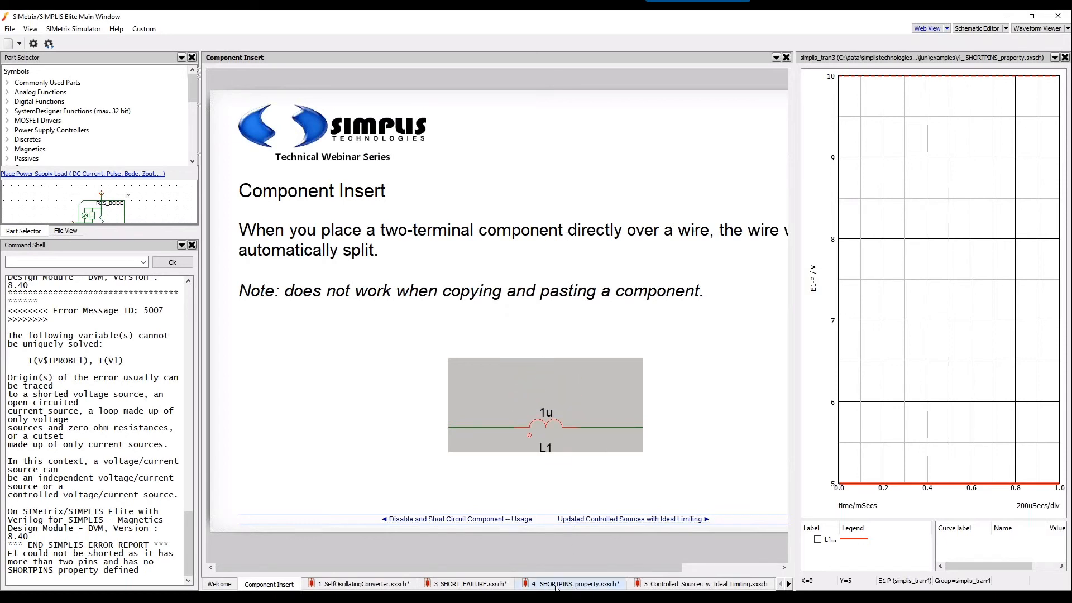
In 4_SHORTPINS_property.sxsch, place a resistor directly over the vertical wire between E1's pin 2 and ground
click(575, 584)
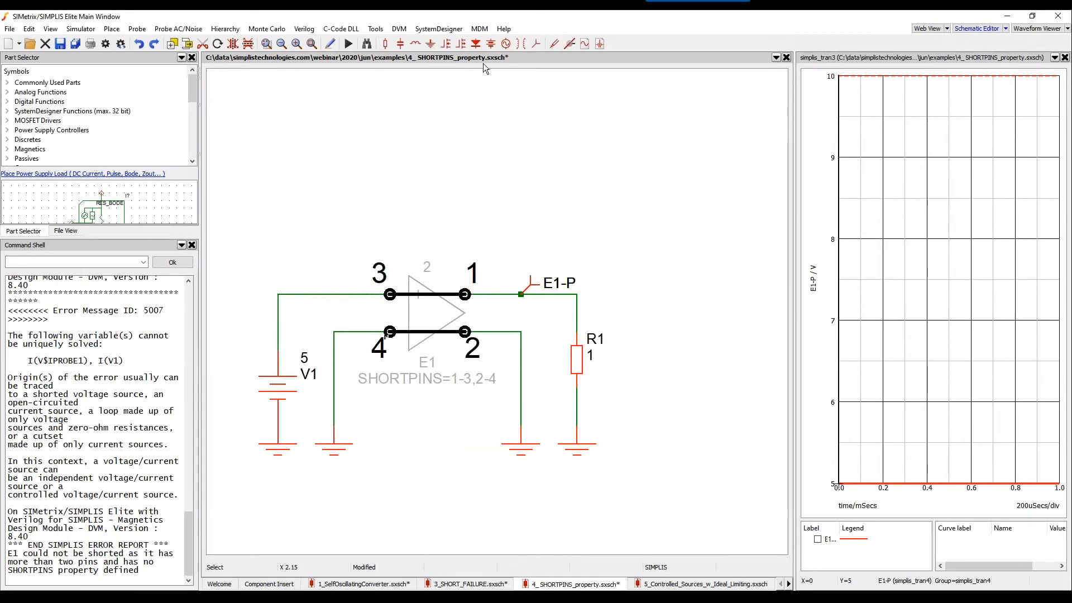
click(387, 45)
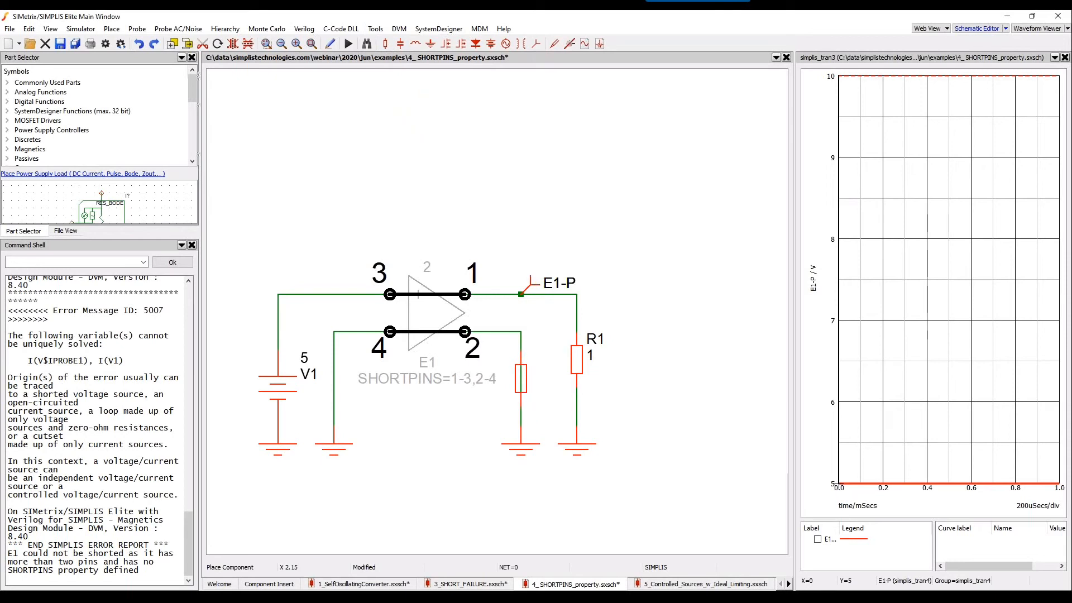
click(520, 378)
key(Escape)
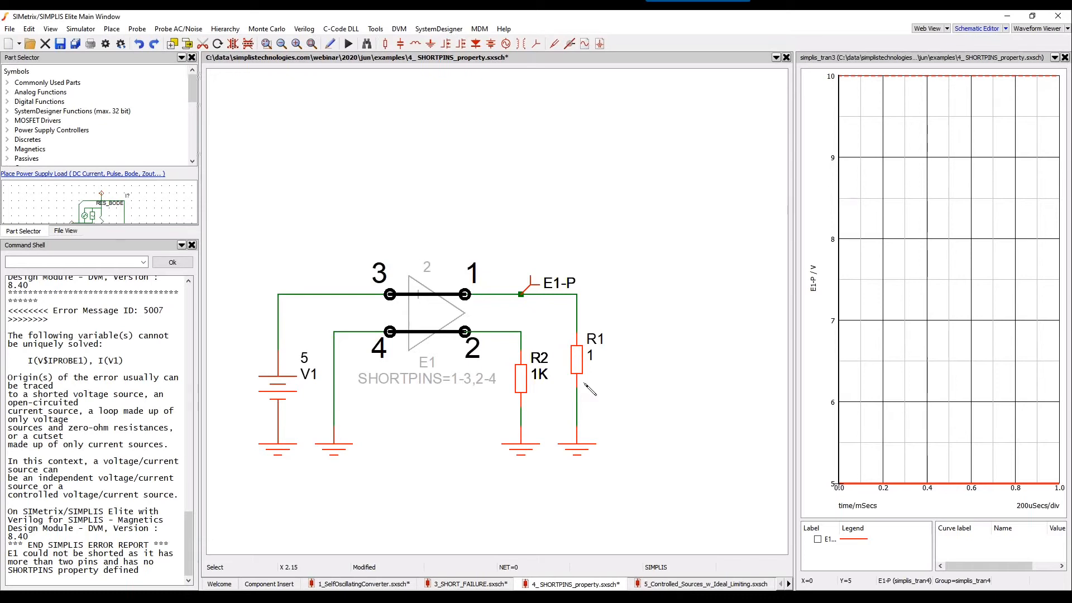
Copy resistor R2, paste the copy over the vertical wire between E1's pin 4 and ground, and deselect it
click(520, 379)
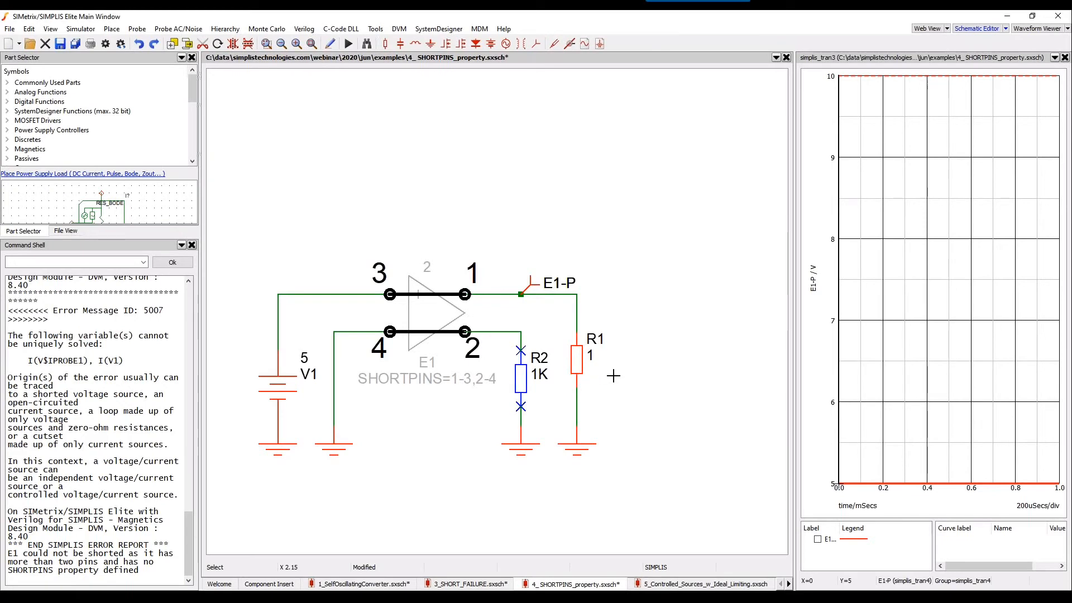
key(ctrl+c)
key(ctrl+v)
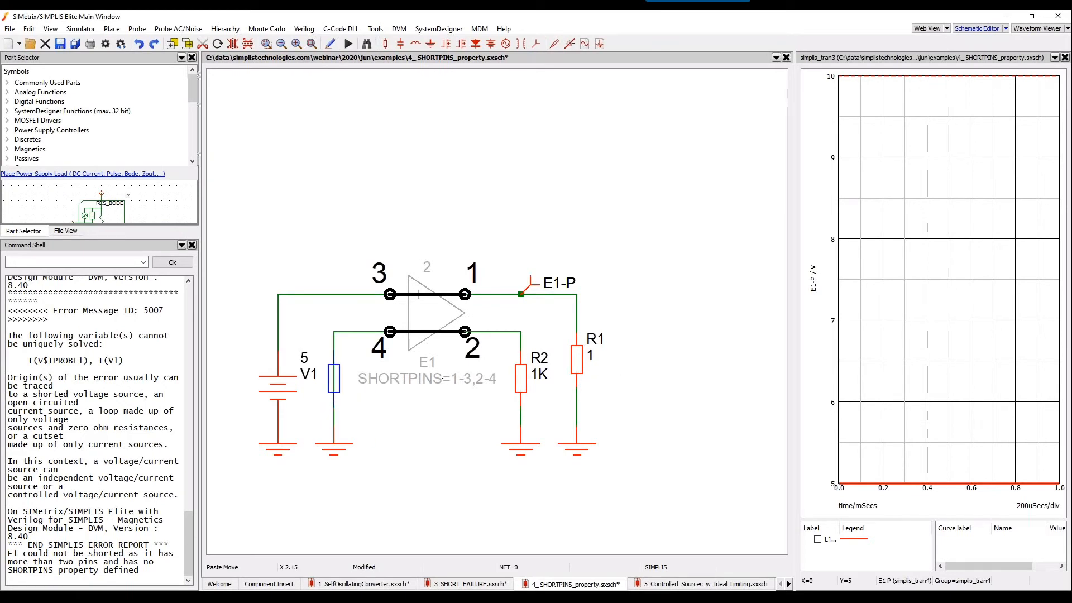
click(344, 382)
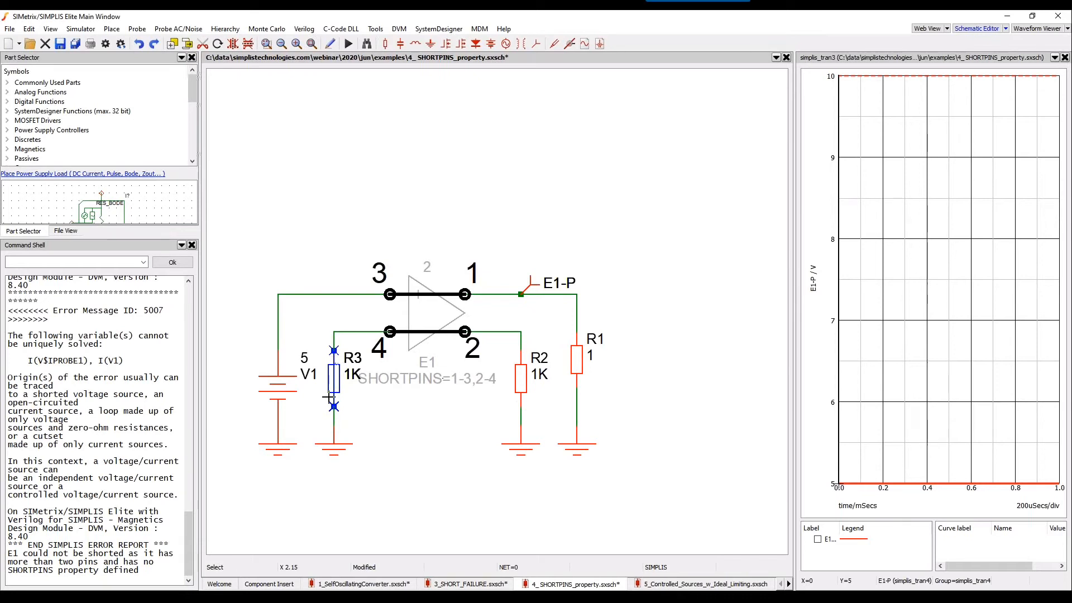
click(376, 459)
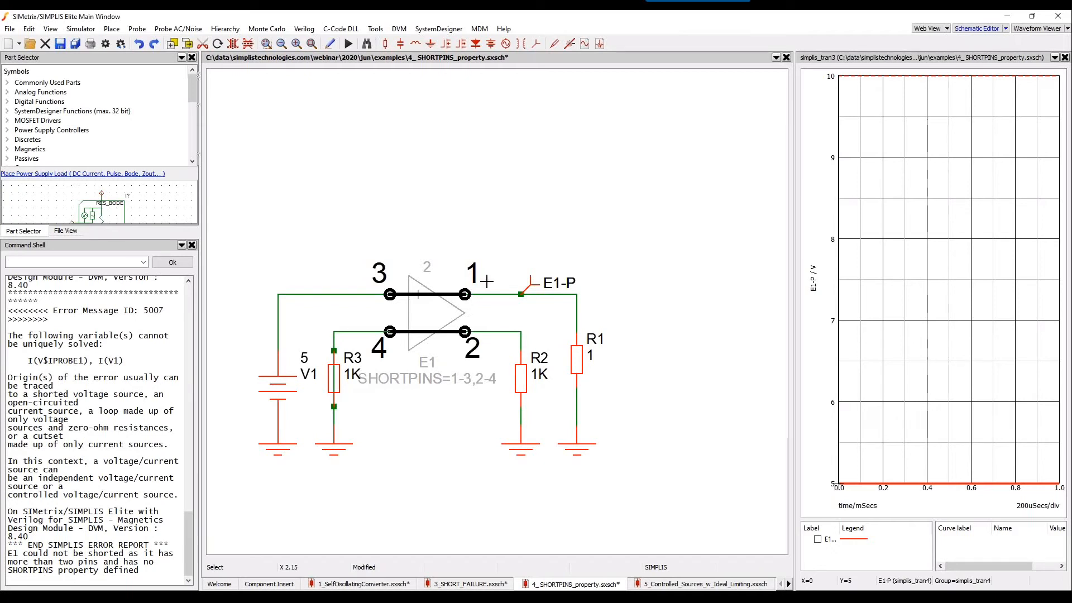
Advance the presentation to the Updated Controlled Sources with Ideal Limiting slide, and close the waveform graph
click(274, 584)
click(571, 534)
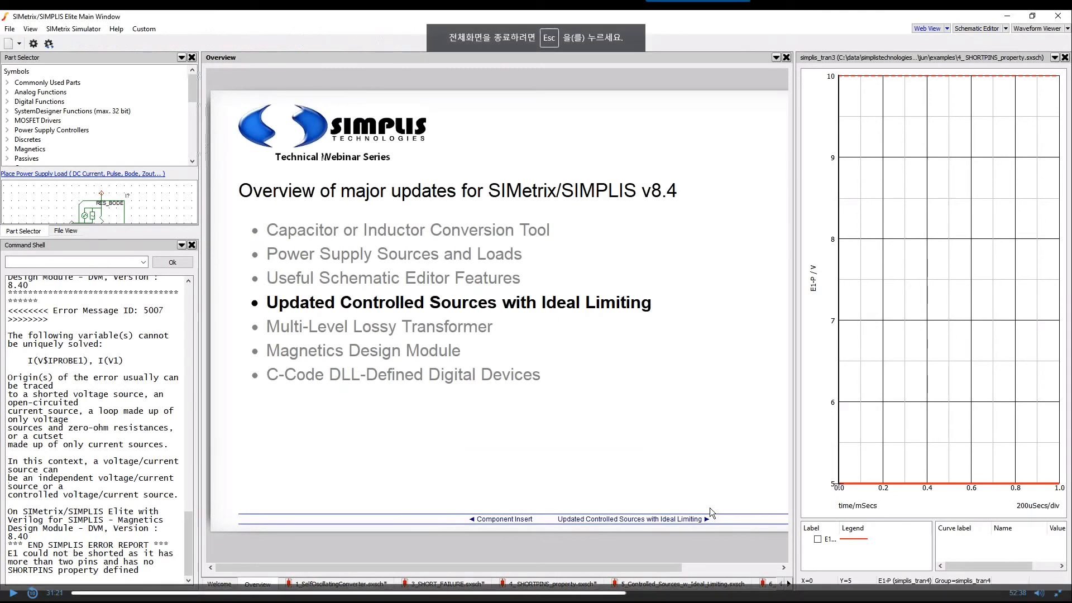
click(14, 594)
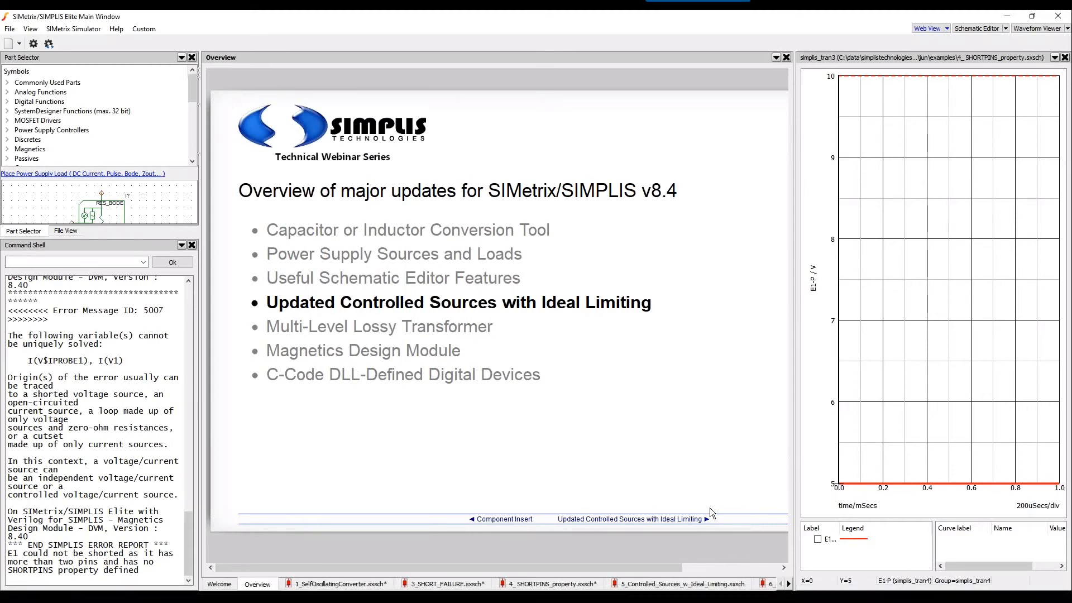
click(564, 519)
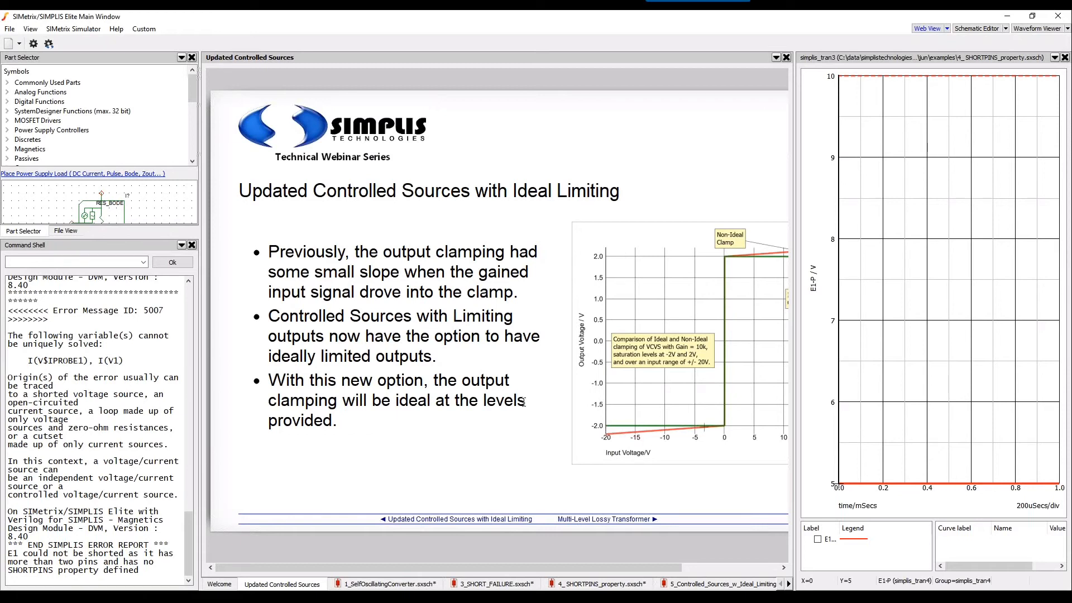
click(1064, 57)
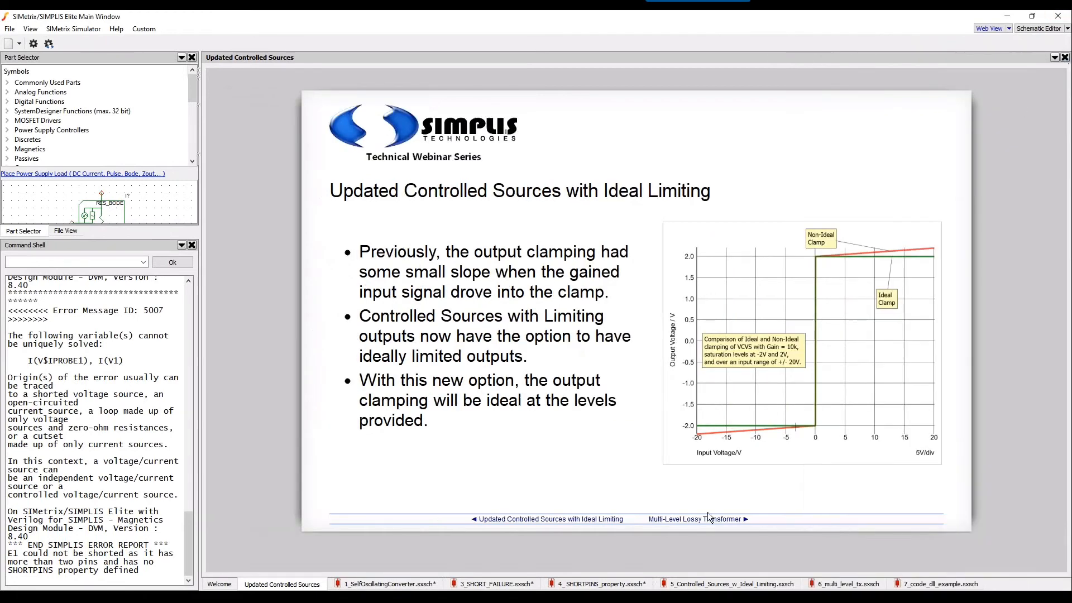
In 5_Controlled_Sources_w_Ideal_Limiting.sxsch, review source V1's waveform settings and U1's limiter parameters without changing them
click(691, 583)
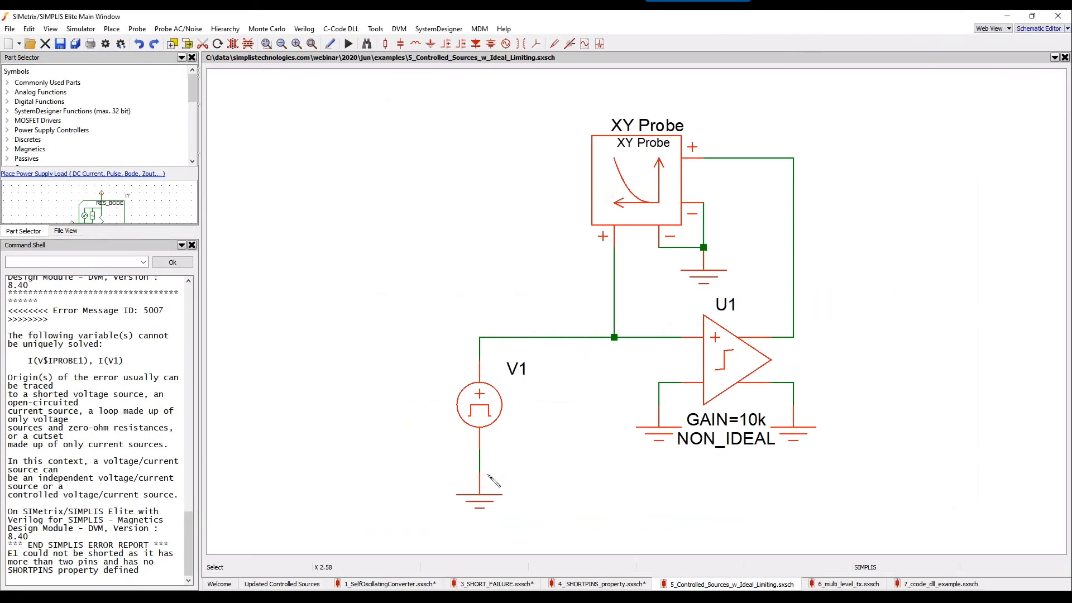
double_click(471, 407)
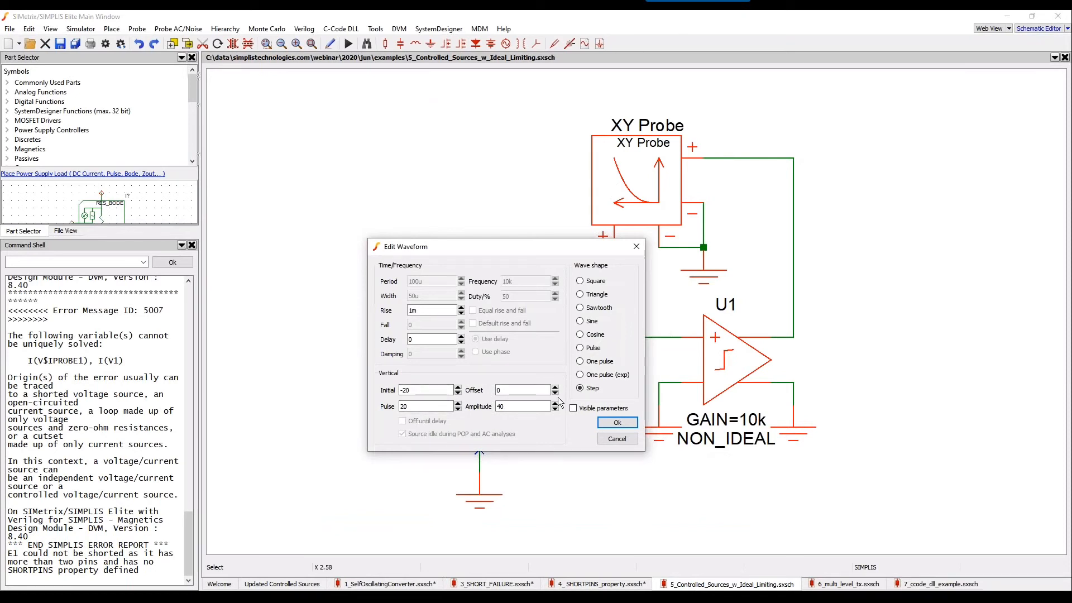
click(636, 246)
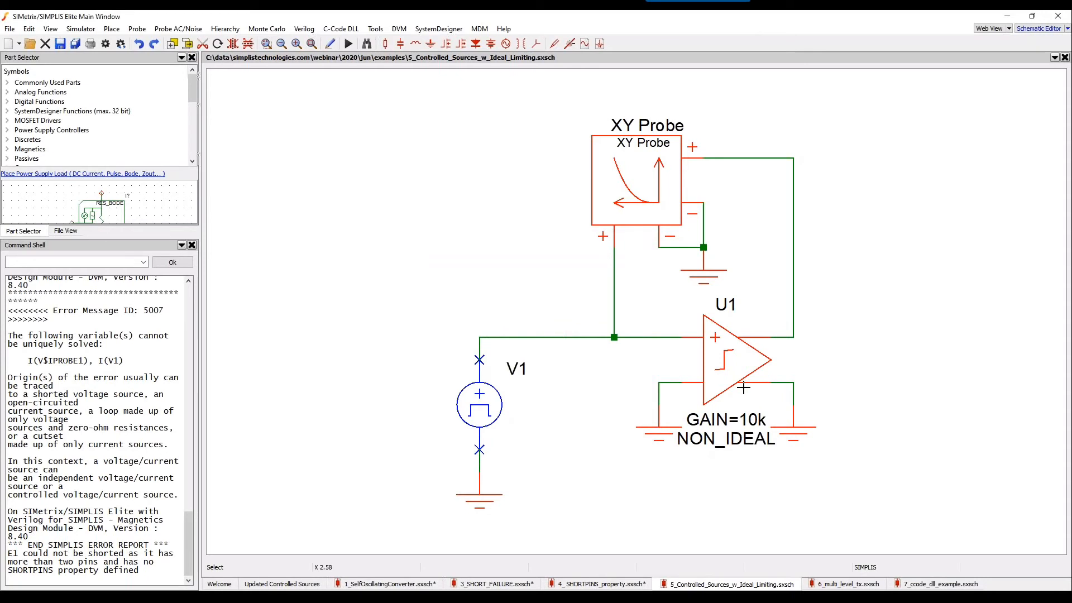
double_click(731, 379)
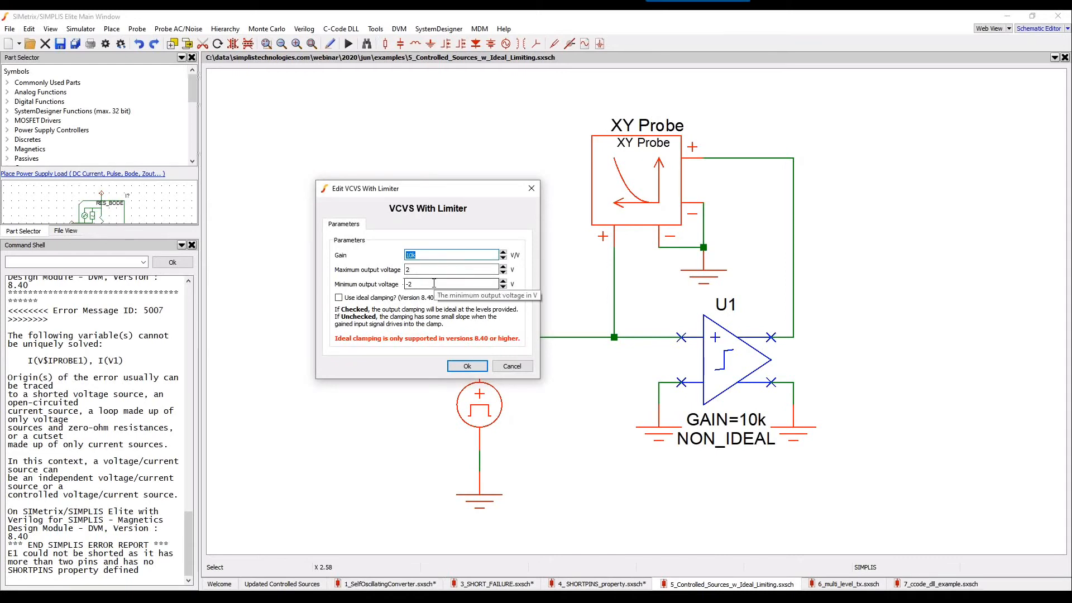
click(511, 367)
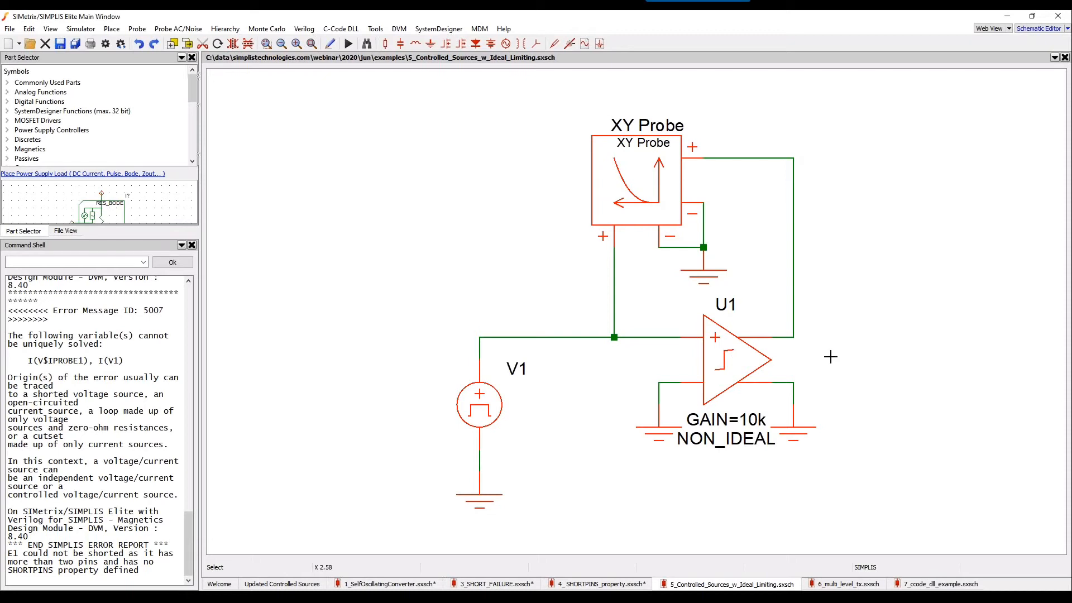
Simulate the circuit with non-ideal clamping on U1 to plot output voltage against input voltage
key(F9)
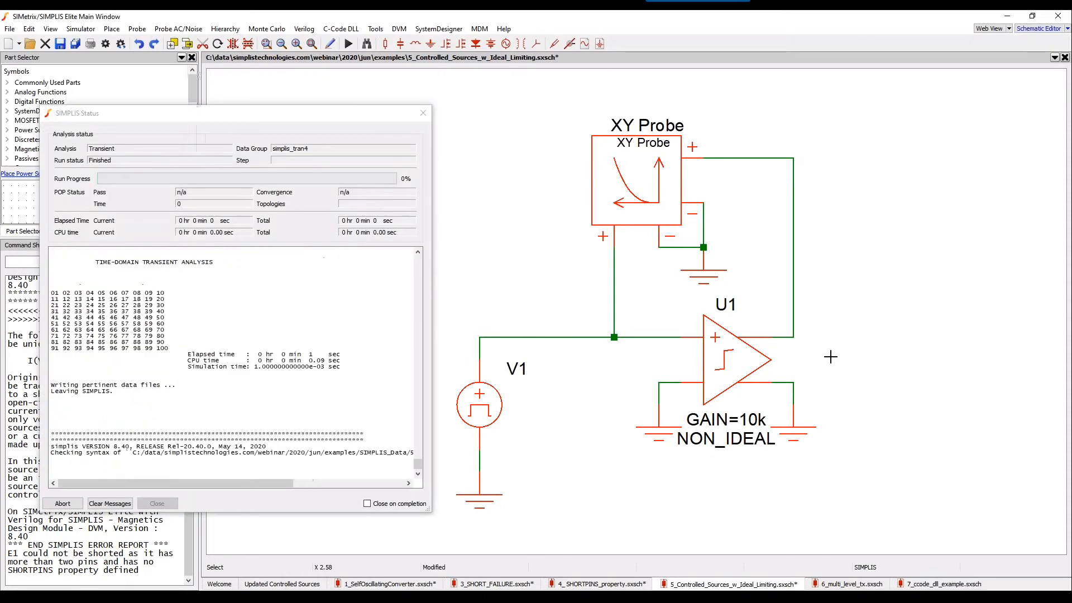
drag(396, 549, 527, 546)
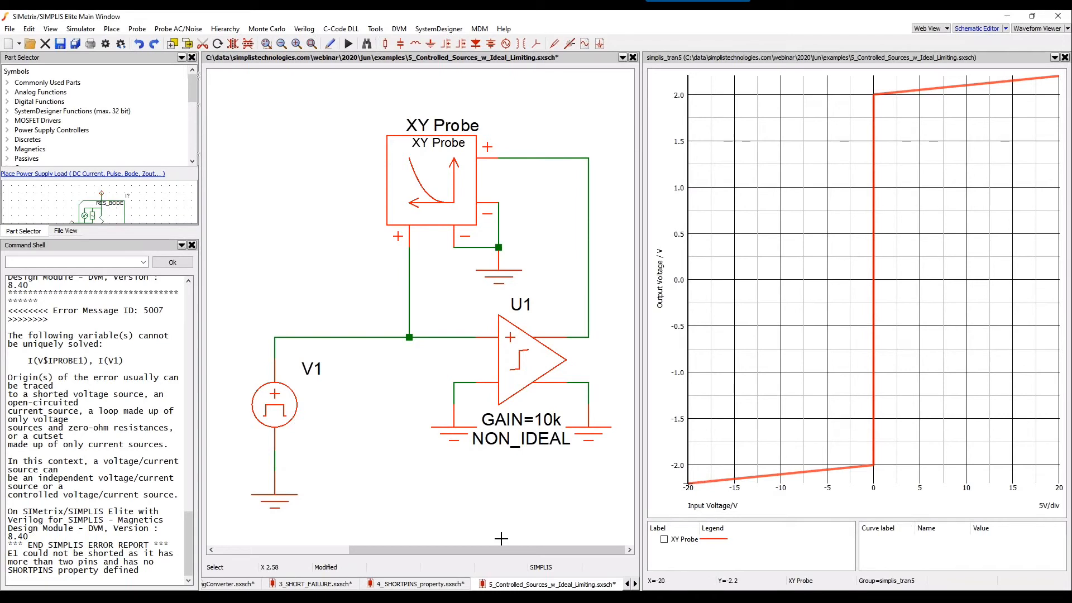
Enable ideal clamping for the voltage-controlled source U1
double_click(517, 368)
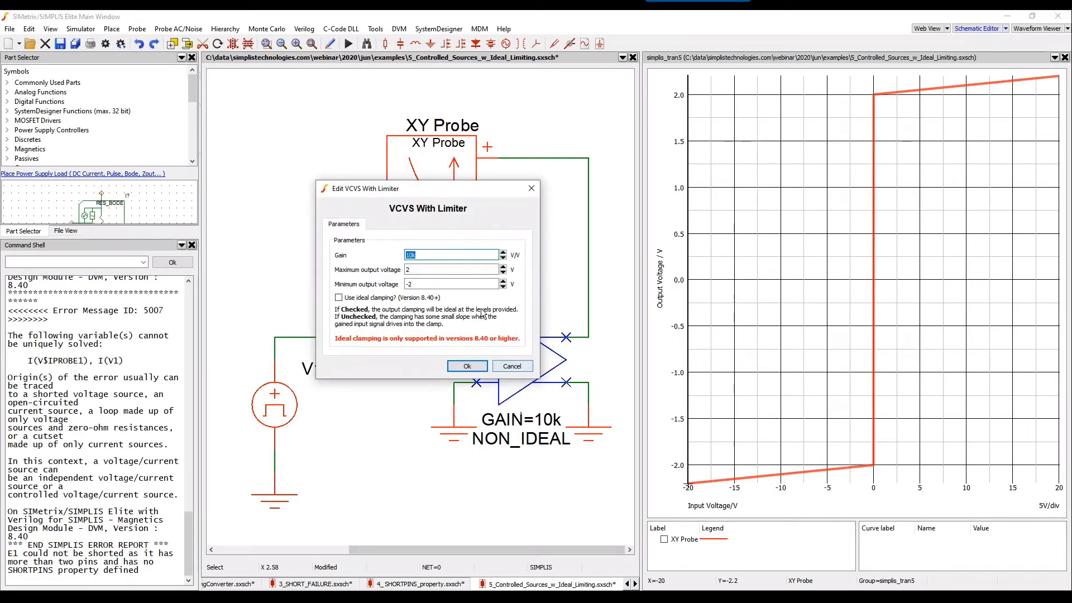
click(339, 298)
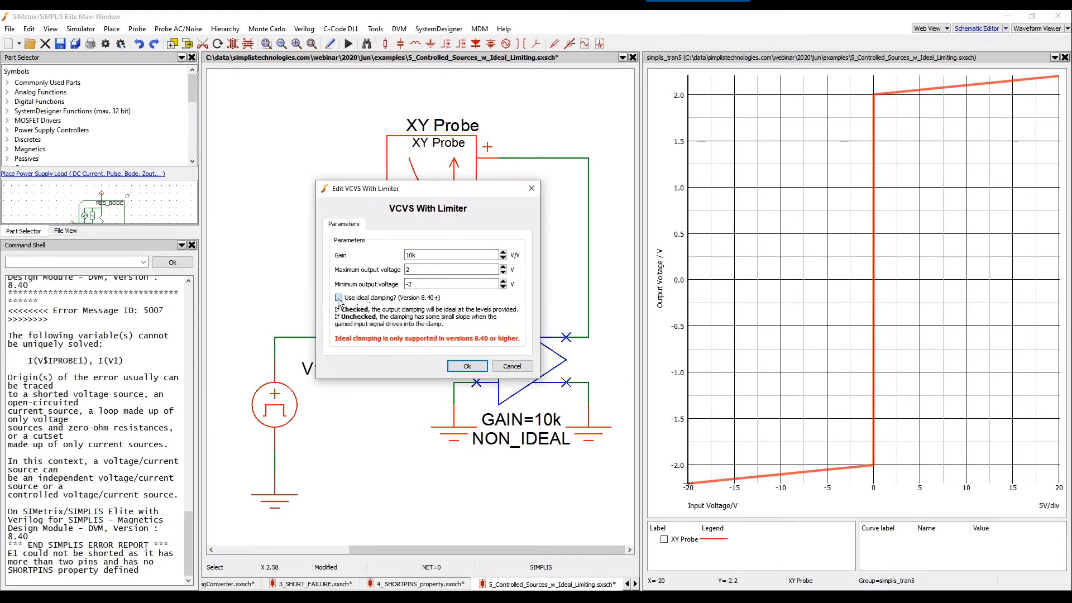
click(467, 365)
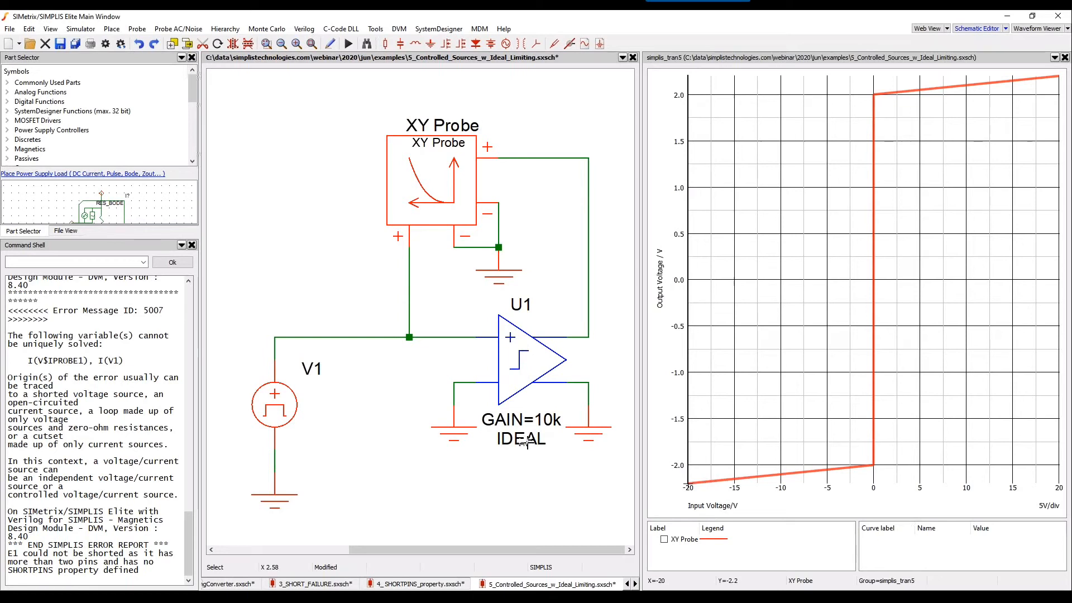
Simulate the circuit with ideal clamping enabled on U1 to compare the output curves, and close the waveform graph
click(529, 493)
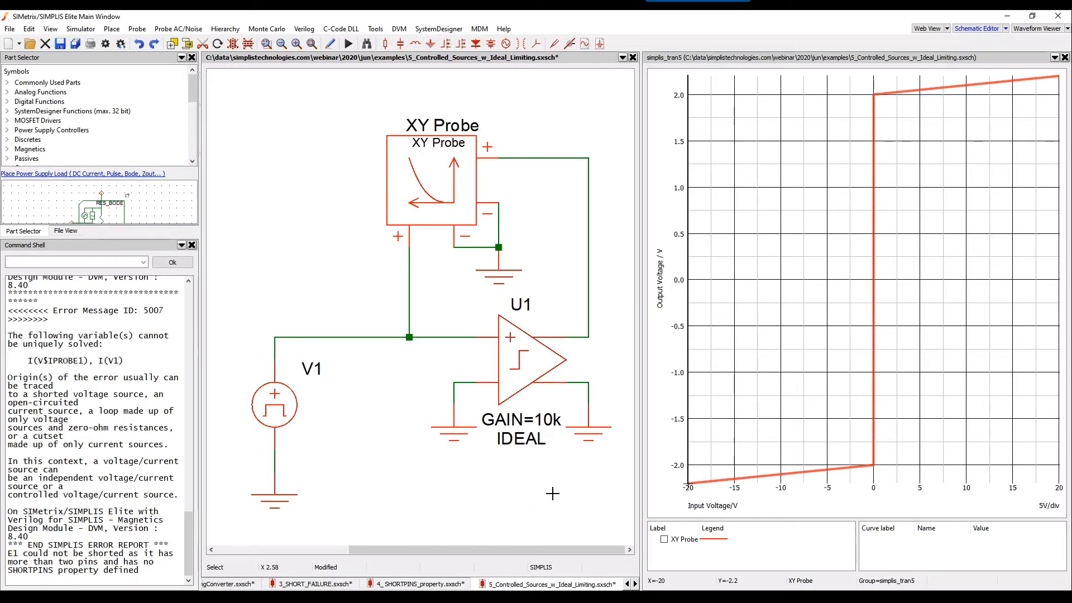
key(F9)
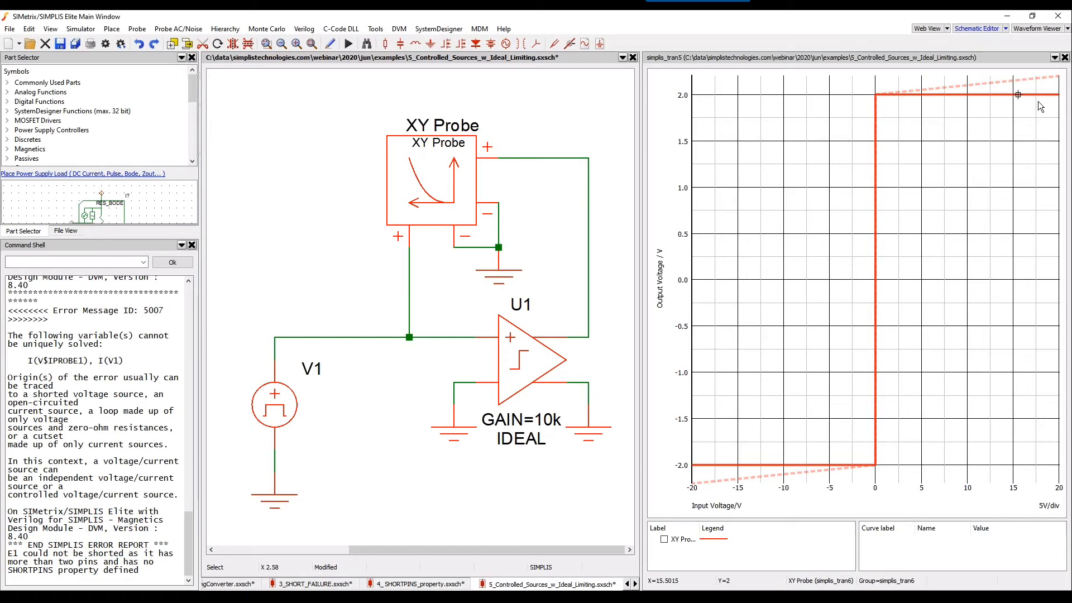
click(1065, 58)
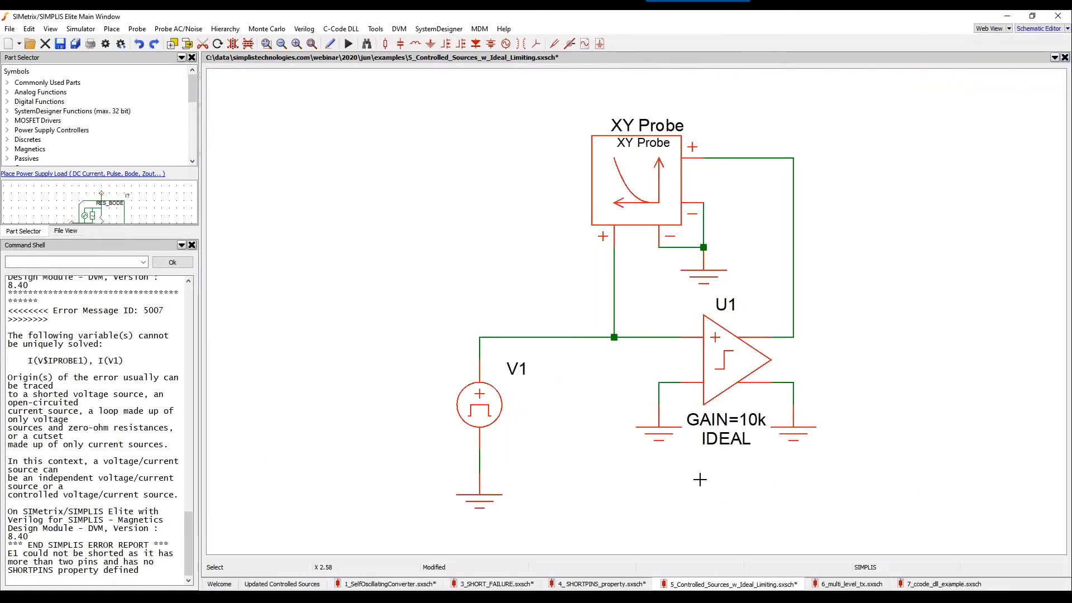
Return to the presentation and advance it to the Multi-Level Lossy Transformer slide describing Levels 0 to 3
click(265, 585)
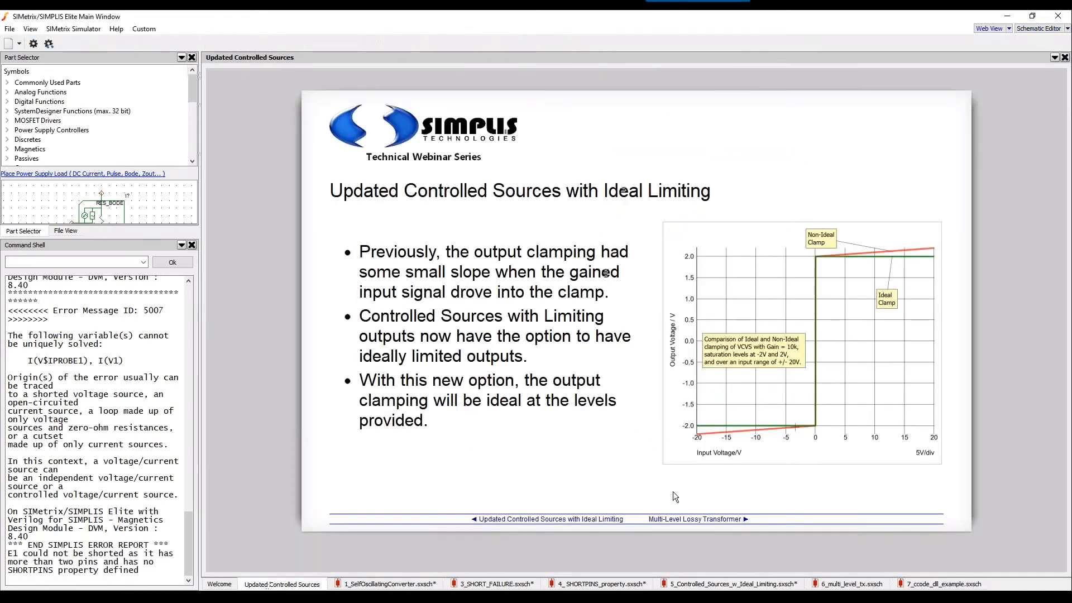
click(682, 519)
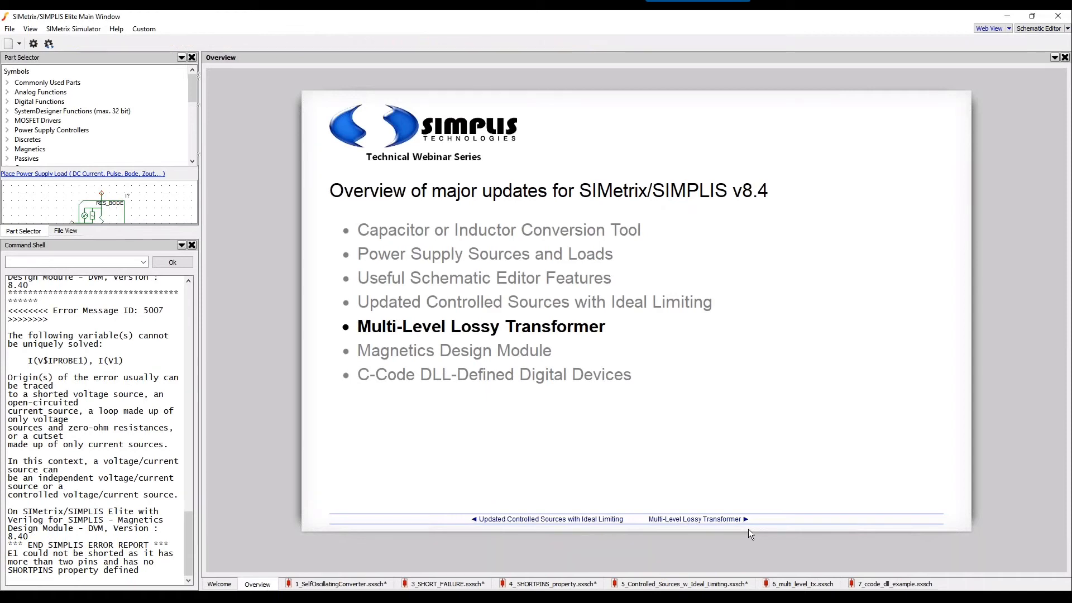
click(720, 519)
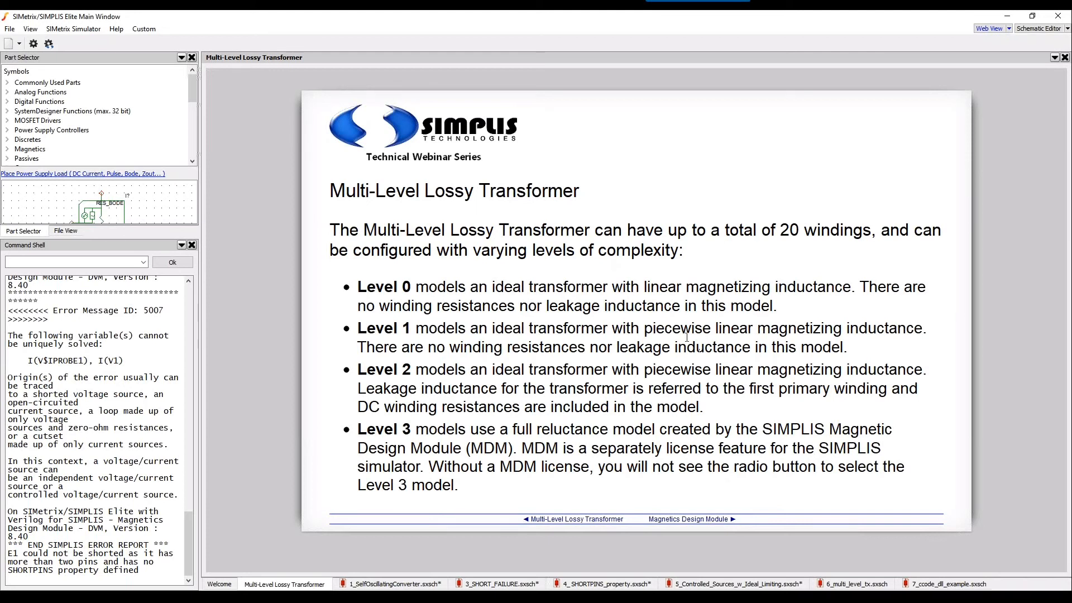
Open the 6_multi_level_tx.sxsch schematic and examine transformer TX1, inductor L3, winding resistor RW4 and leakage inductor Lleak1
click(840, 586)
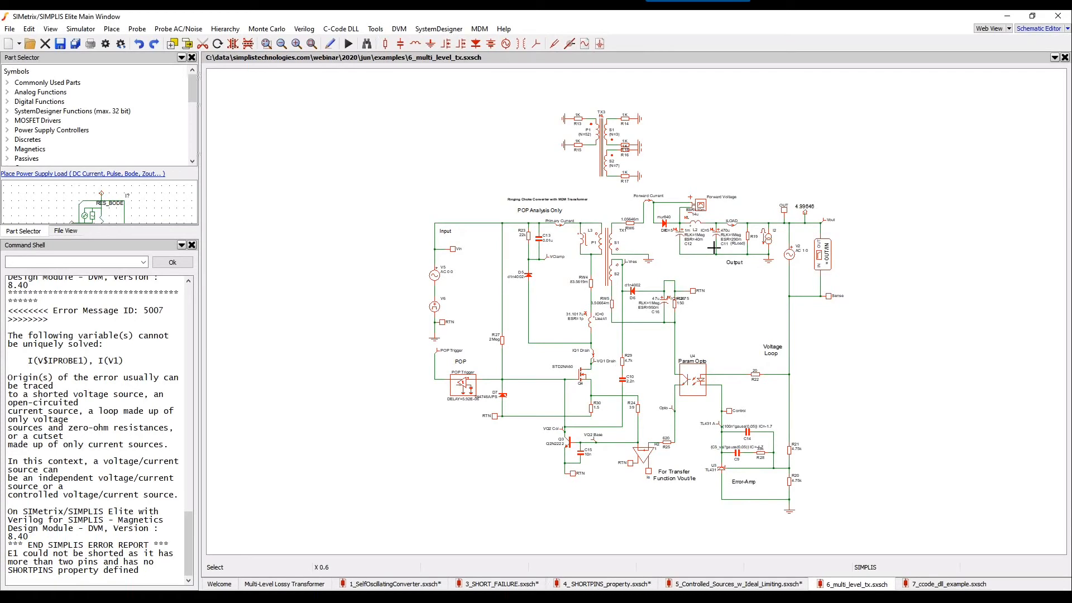
click(610, 249)
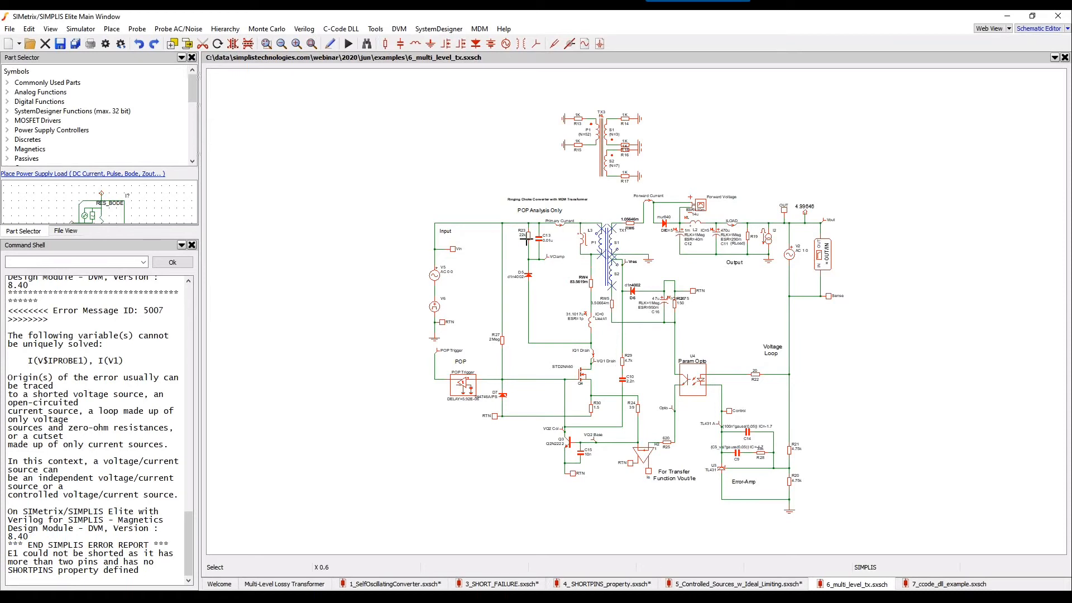
click(582, 241)
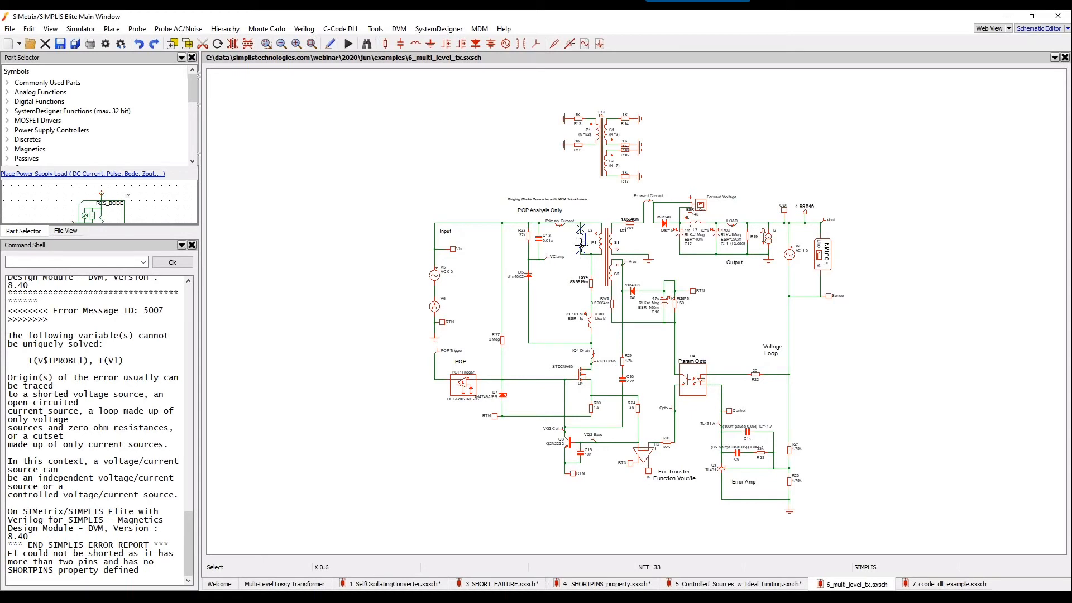
click(591, 282)
click(589, 322)
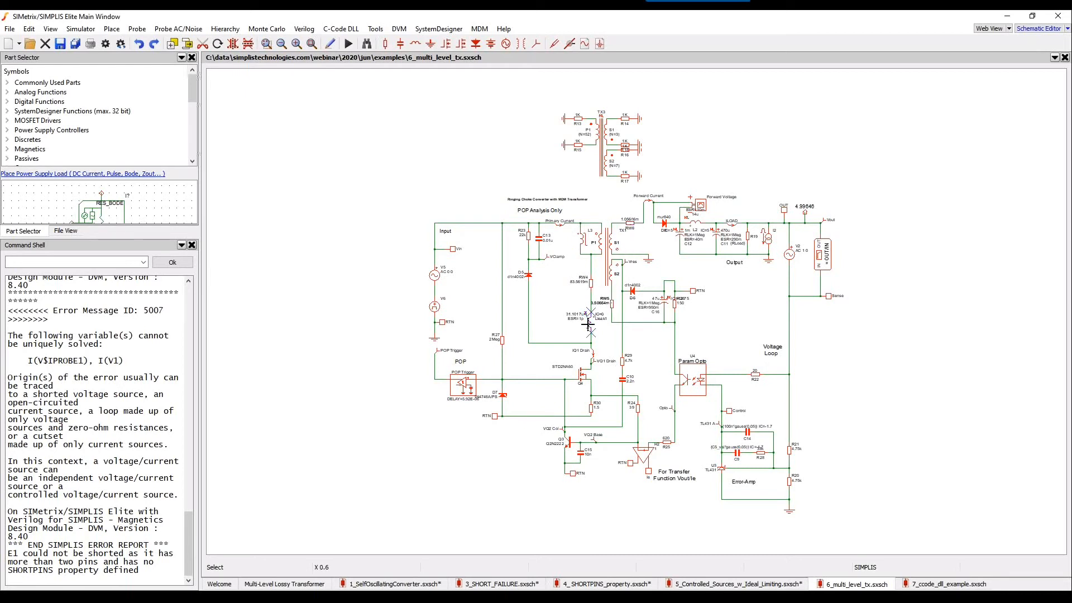
click(575, 313)
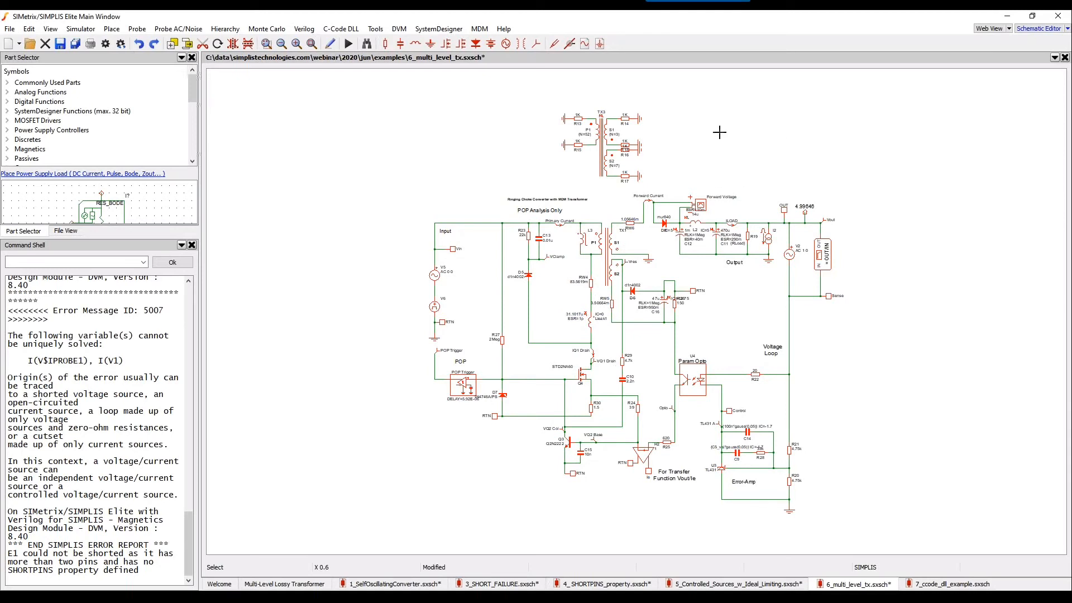
Review the Level 0 to Level 3 model parameters of multi-level lossy transformer TX3, including its PWL magnetizing inductor, without keeping changes
click(599, 135)
scroll(600, 137, up, 2)
click(763, 144)
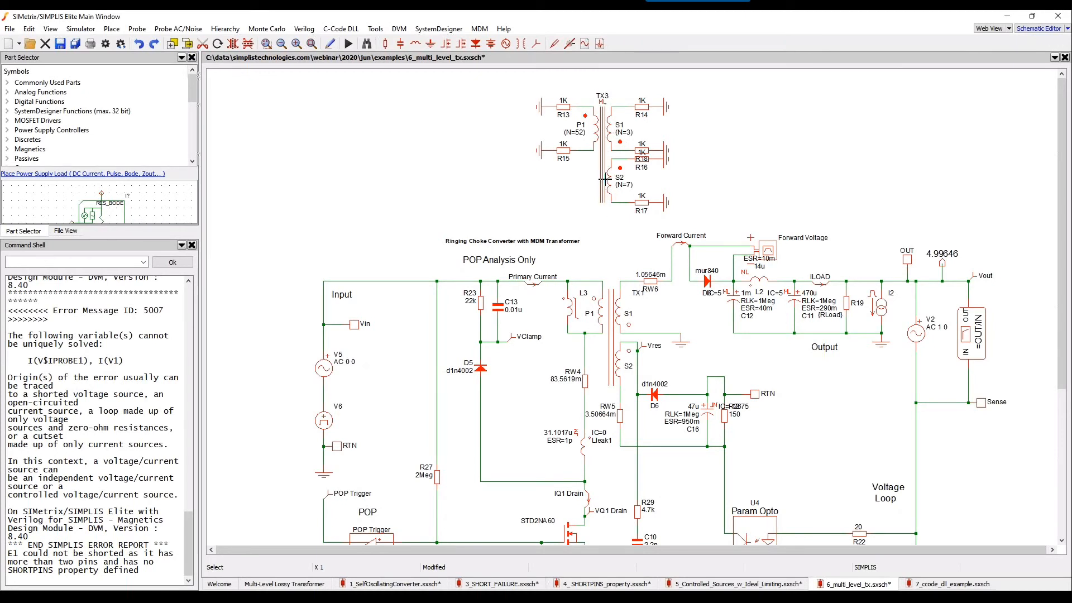
double_click(603, 146)
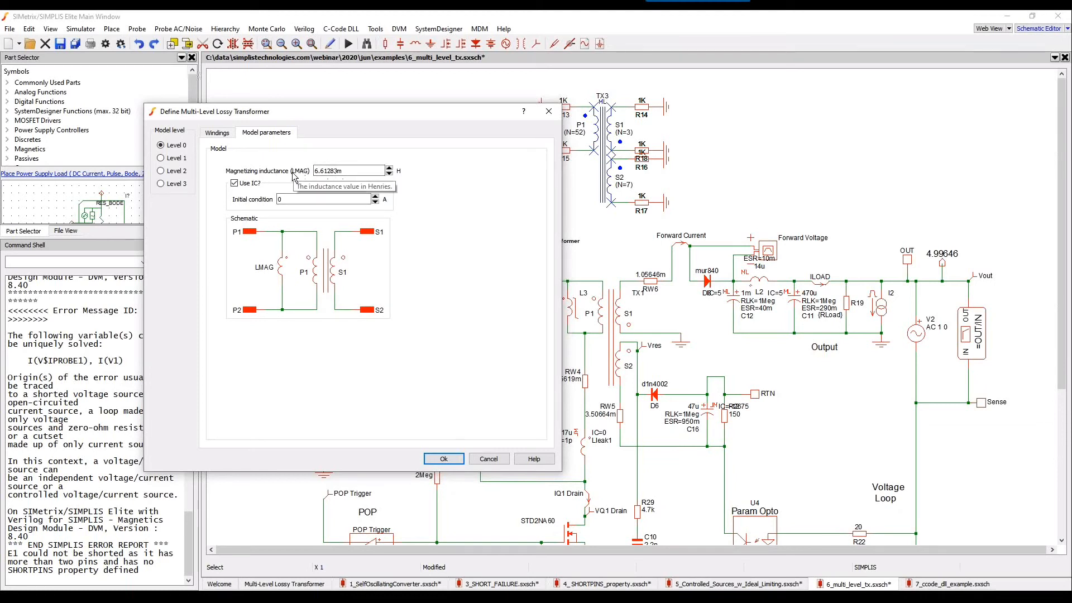
click(178, 161)
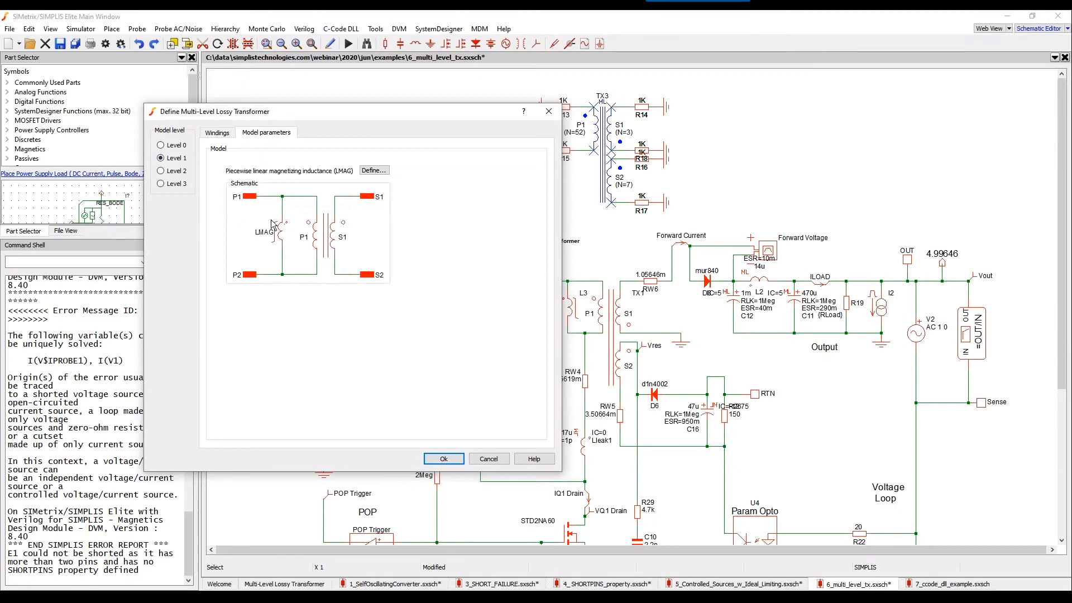
click(373, 171)
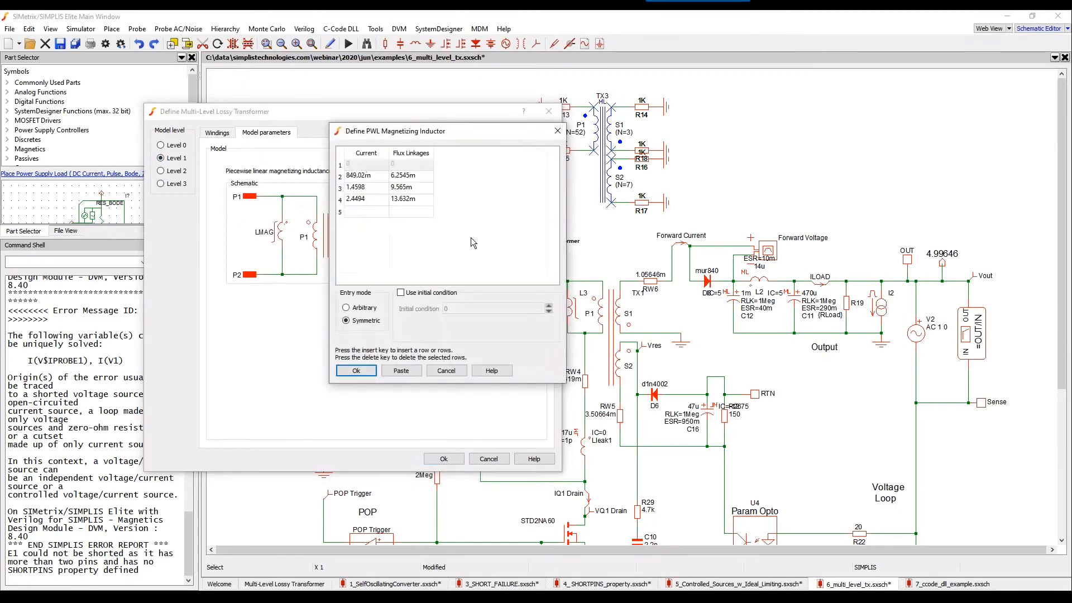
key(Escape)
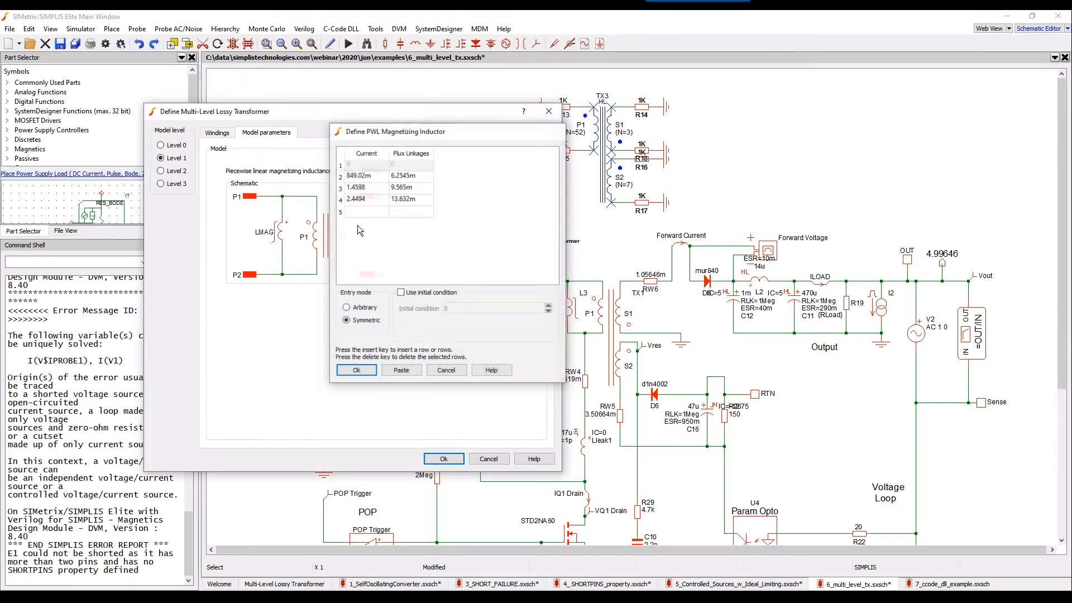
click(176, 173)
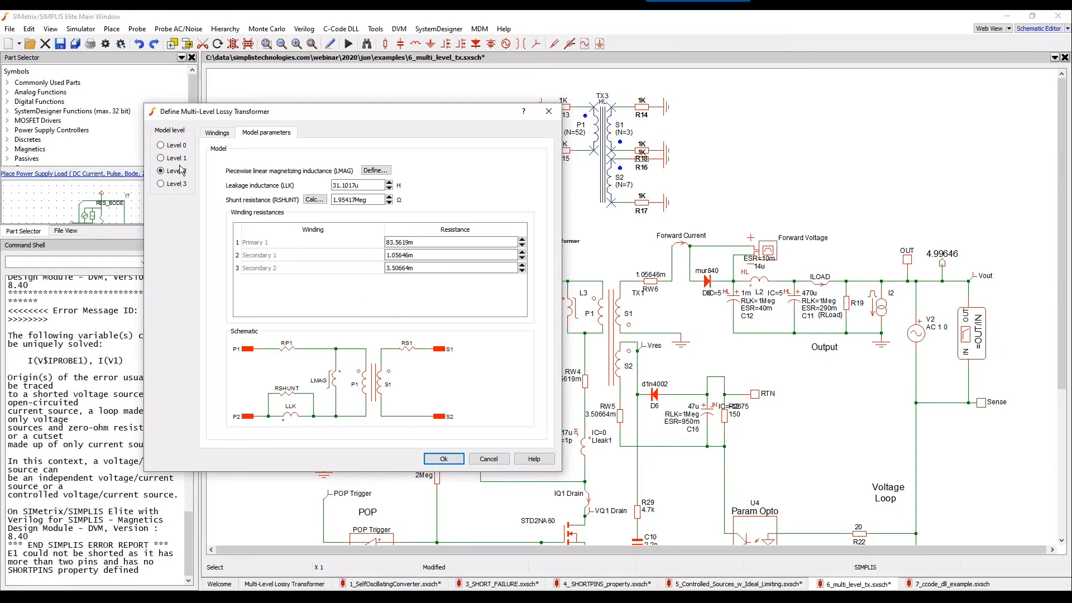
click(161, 183)
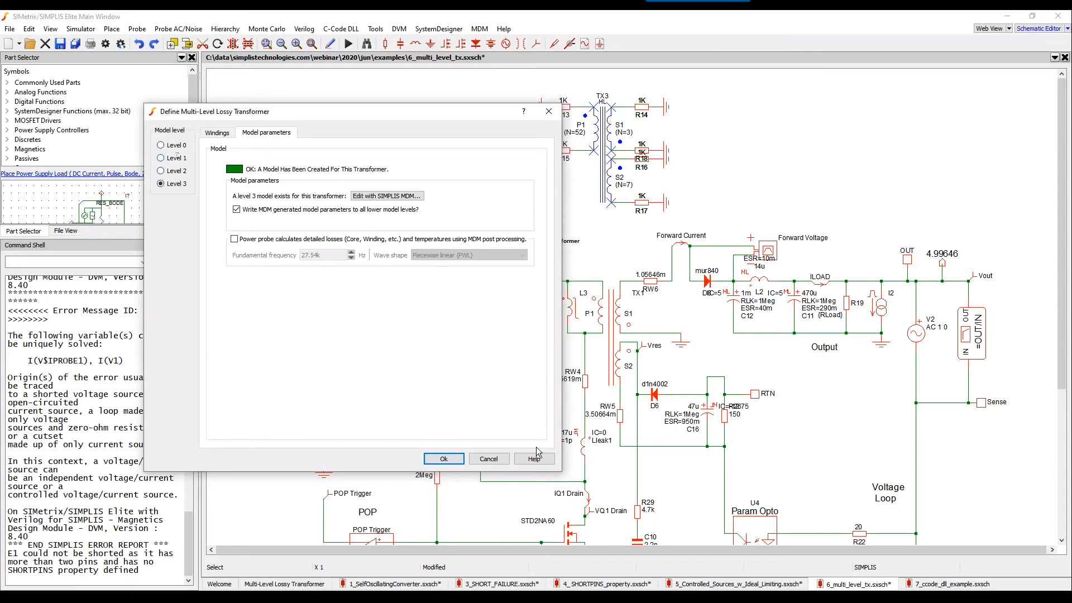
click(488, 459)
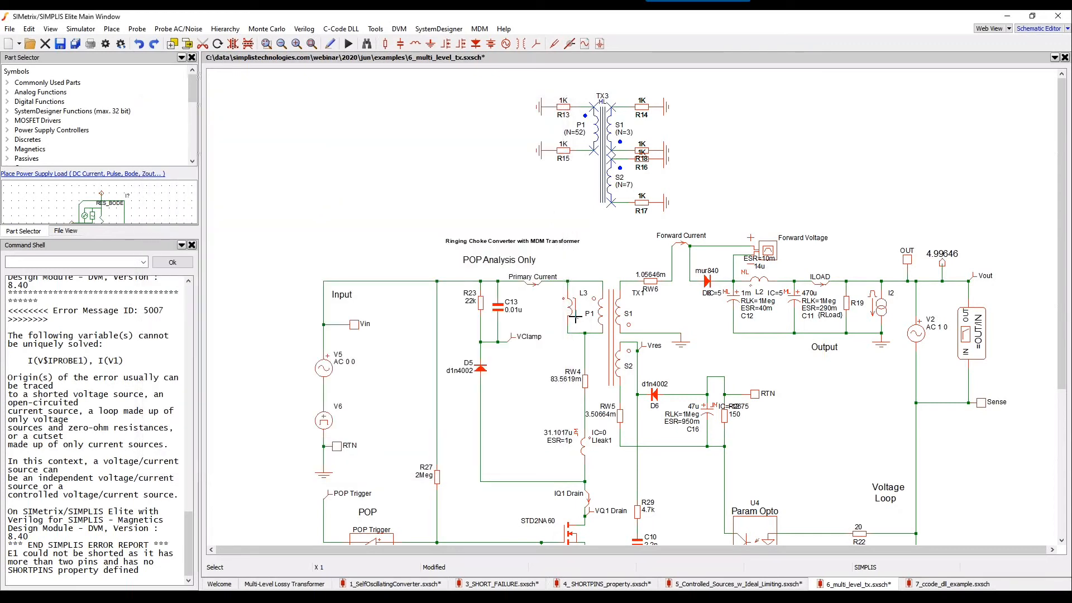
Inspect the piecewise linear current and flux linkage table of inductor L3 without changing it
click(571, 311)
double_click(571, 311)
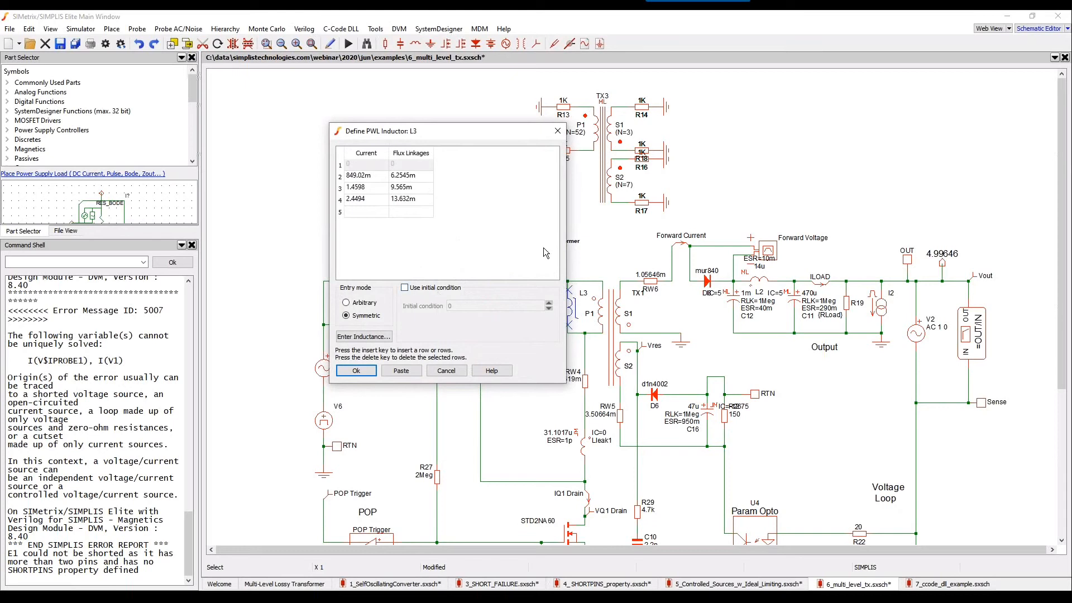
key(Escape)
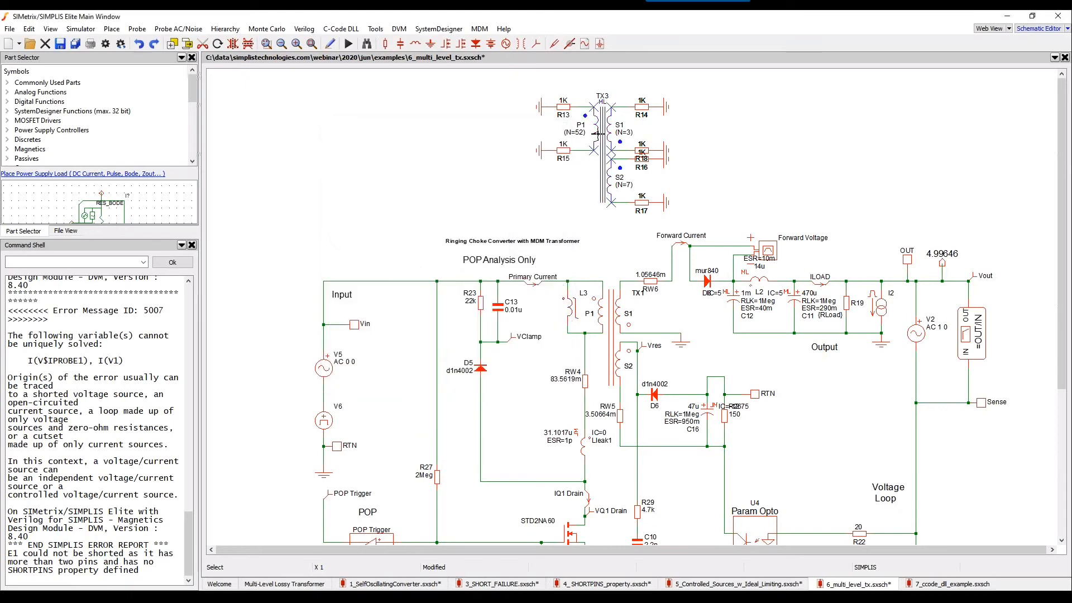
Set transformer TX3 to the Level 1 model, checking its piecewise linear magnetizing inductor definition
double_click(599, 133)
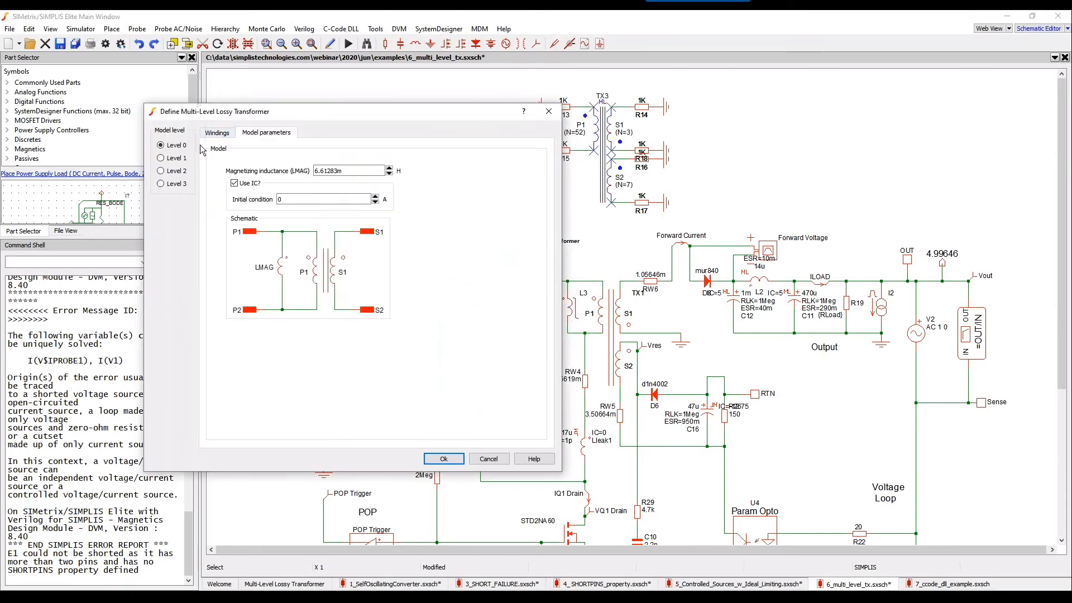
click(170, 161)
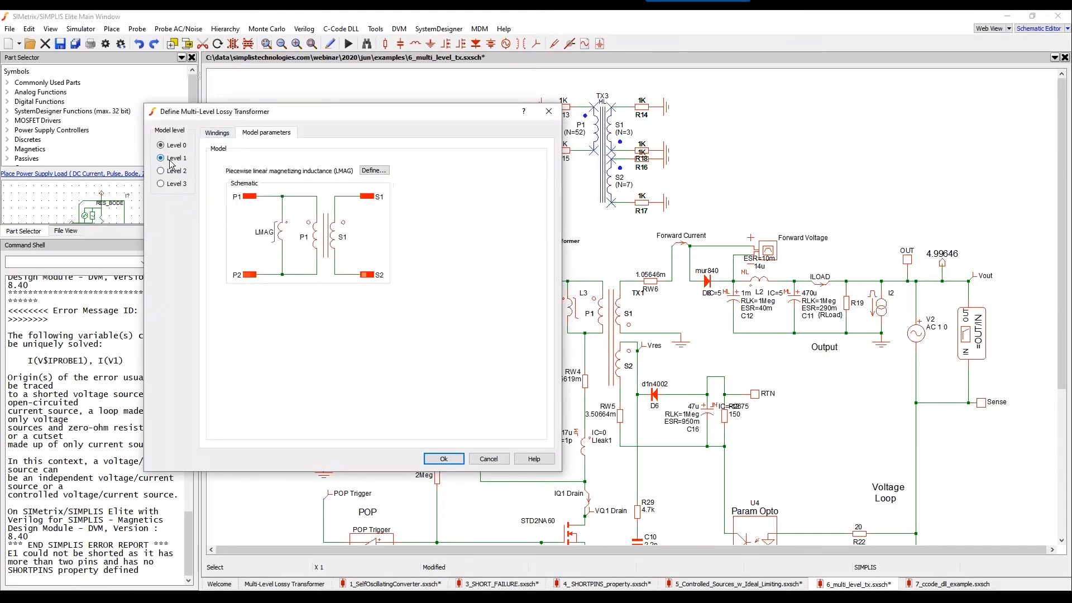
click(364, 173)
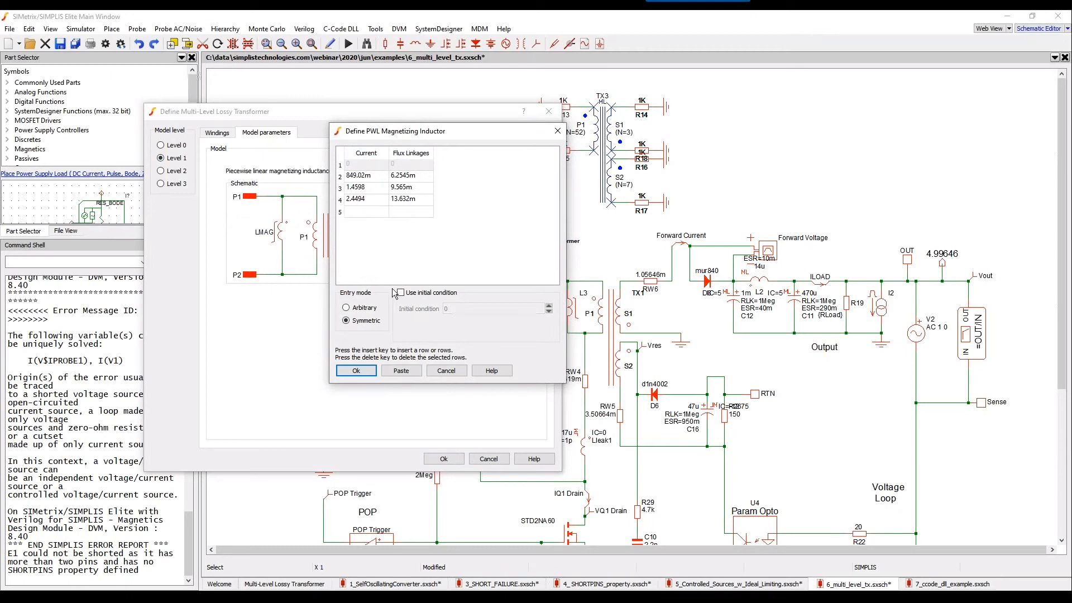
click(447, 371)
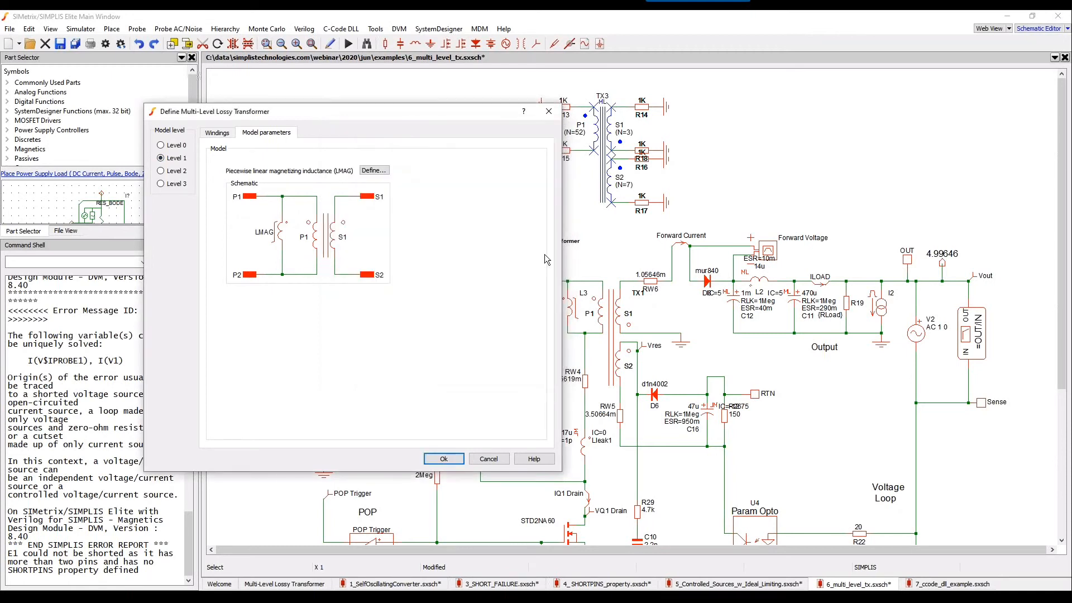
click(443, 458)
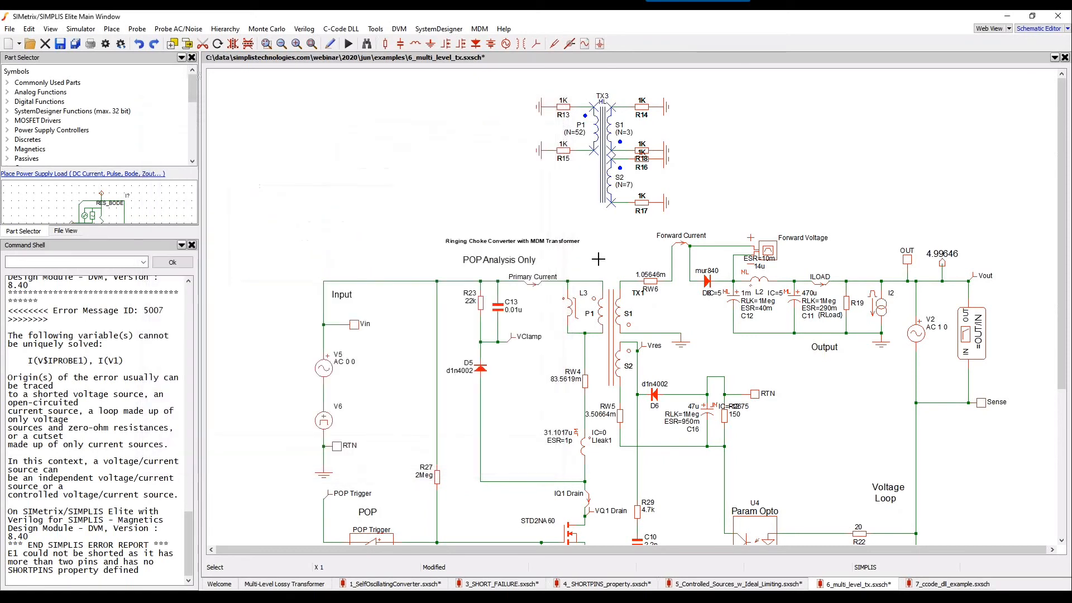
click(608, 310)
key(Delete)
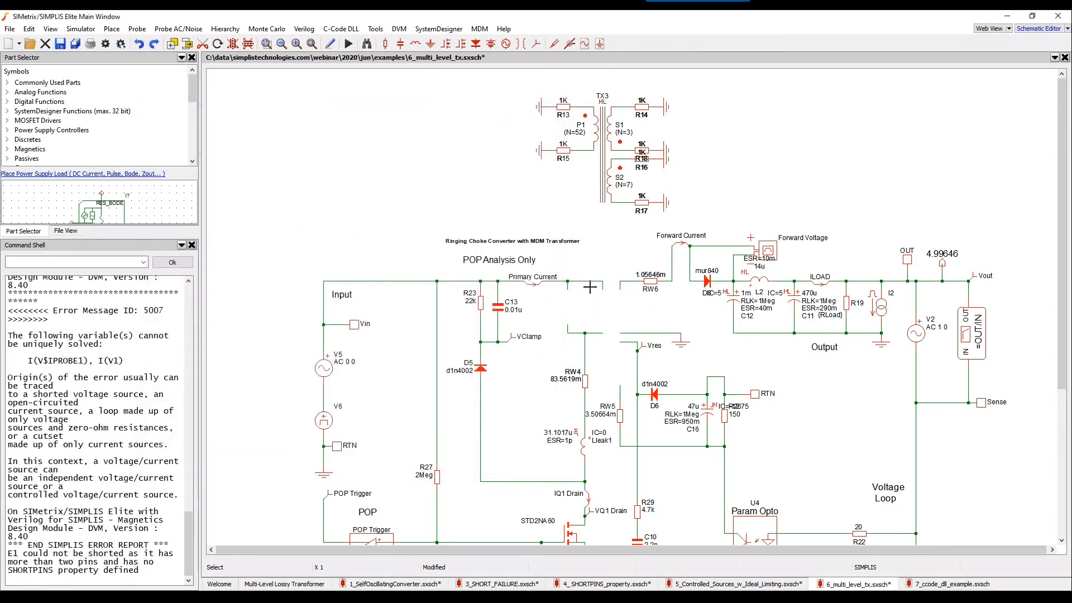
click(604, 129)
key(ctrl+x)
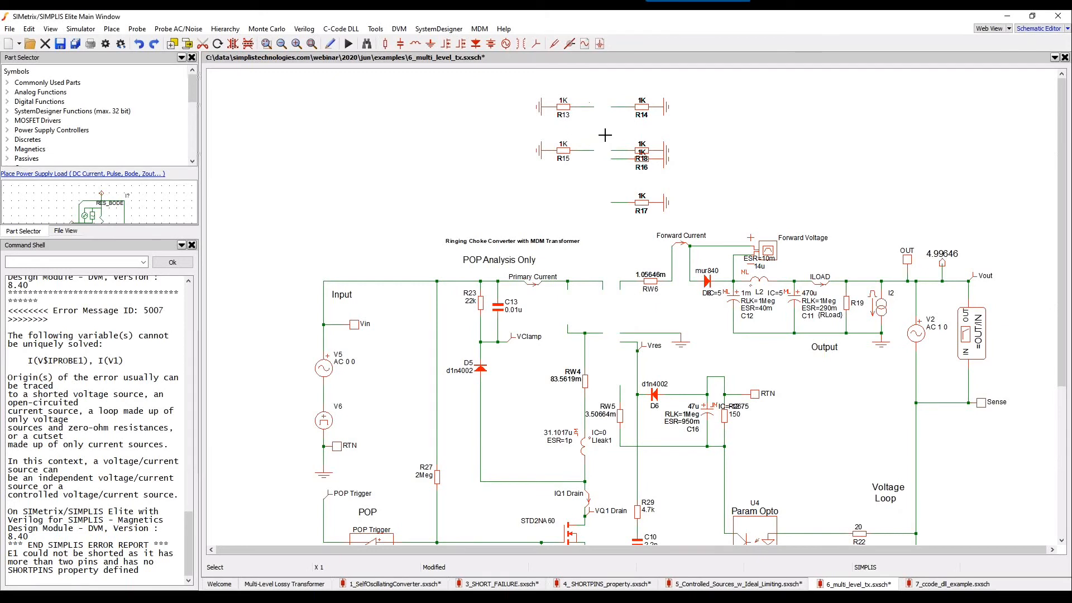
key(ctrl+v)
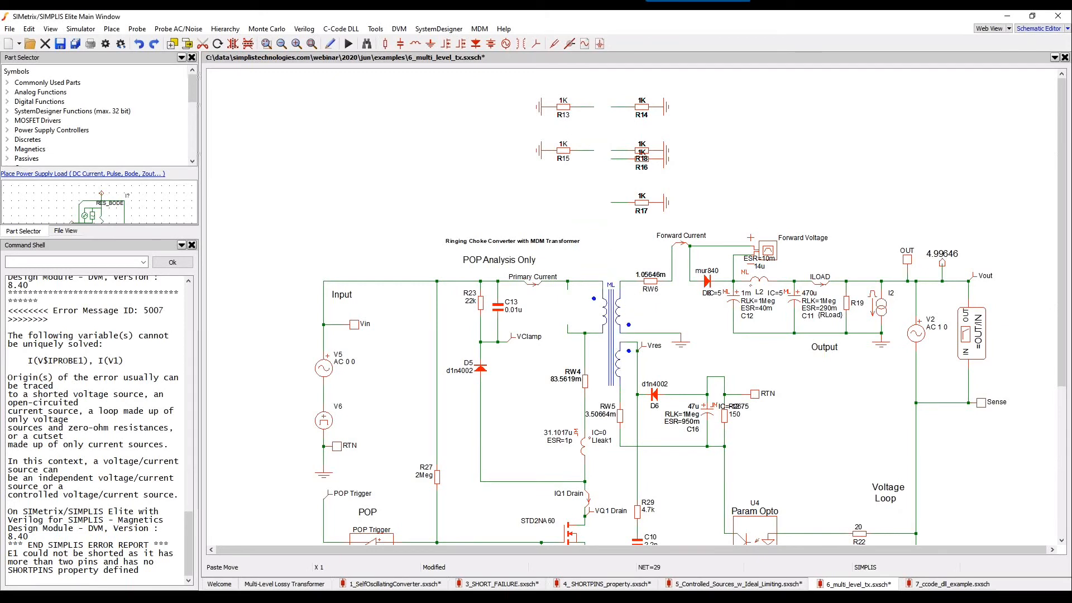
key(Escape)
key(ctrl+z)
key(ctrl+z)
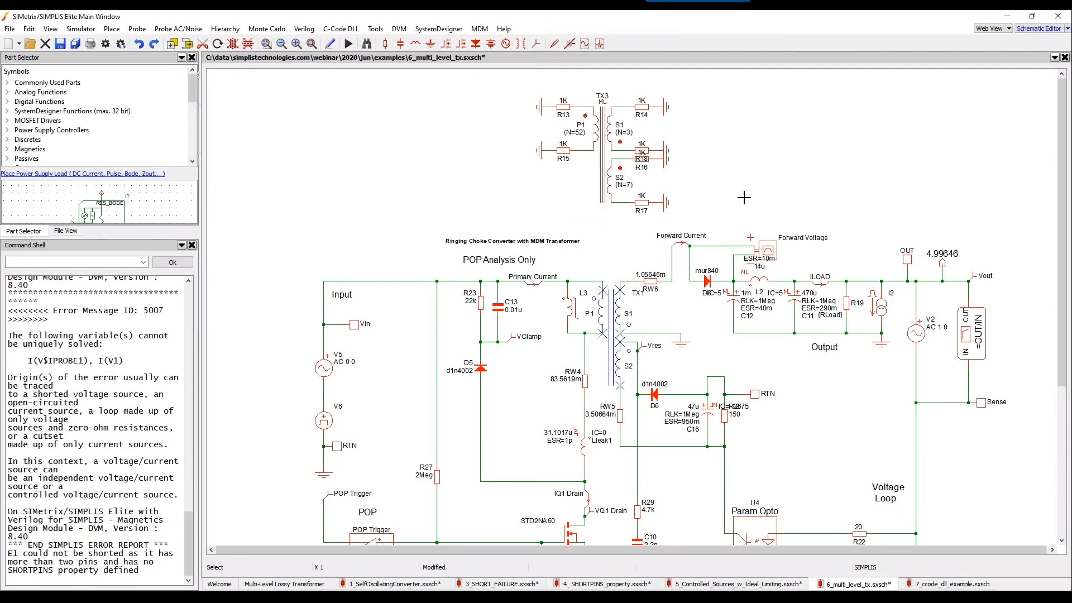
Simulate the ringing choke converter with the original TX1 and L3 to plot its baseline waveforms
key(F9)
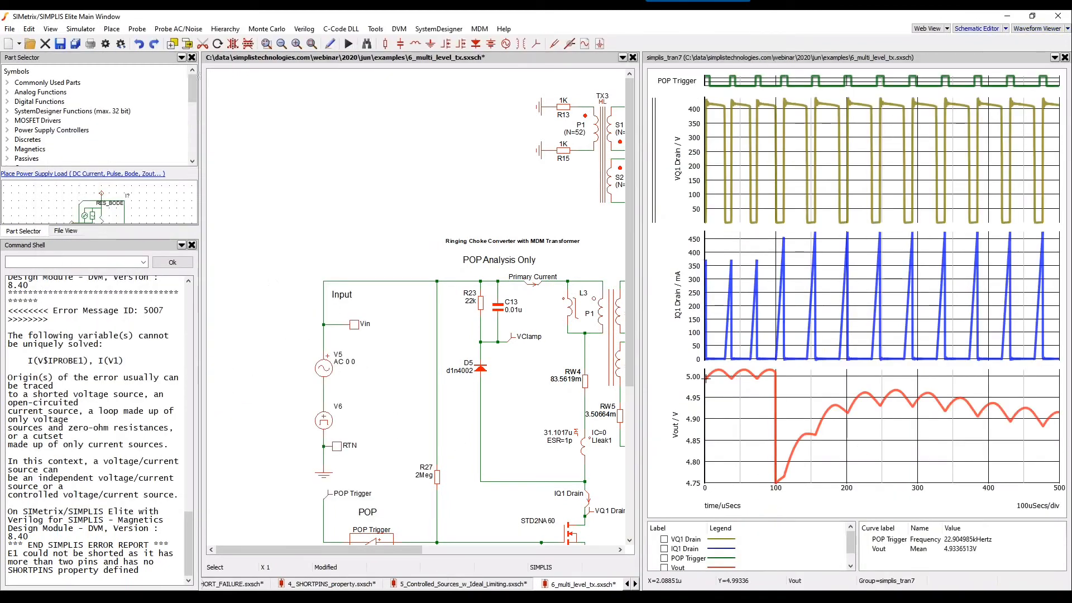
Delete TX1 and L3 from the converter and move the multi-level transformer TX3 into their place
drag(434, 550, 513, 548)
click(354, 323)
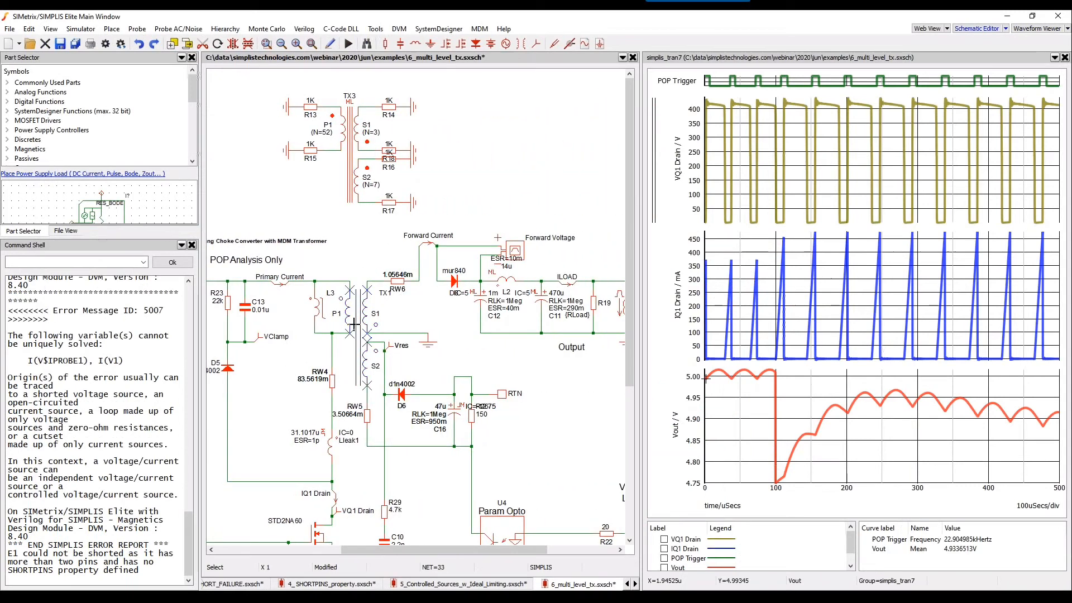
key(Delete)
click(349, 179)
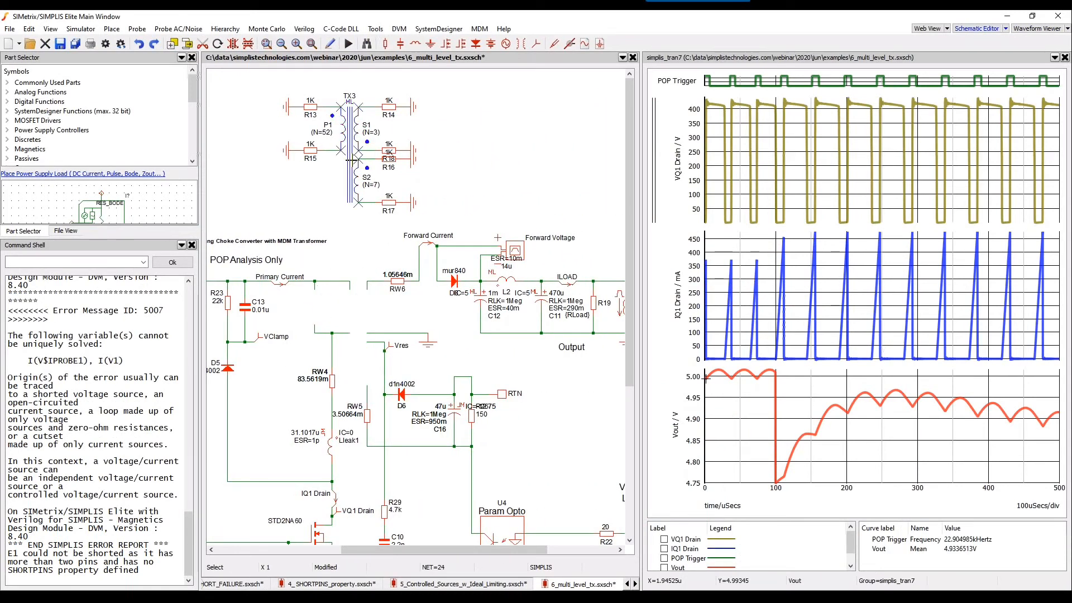
drag(350, 160, 359, 344)
click(385, 208)
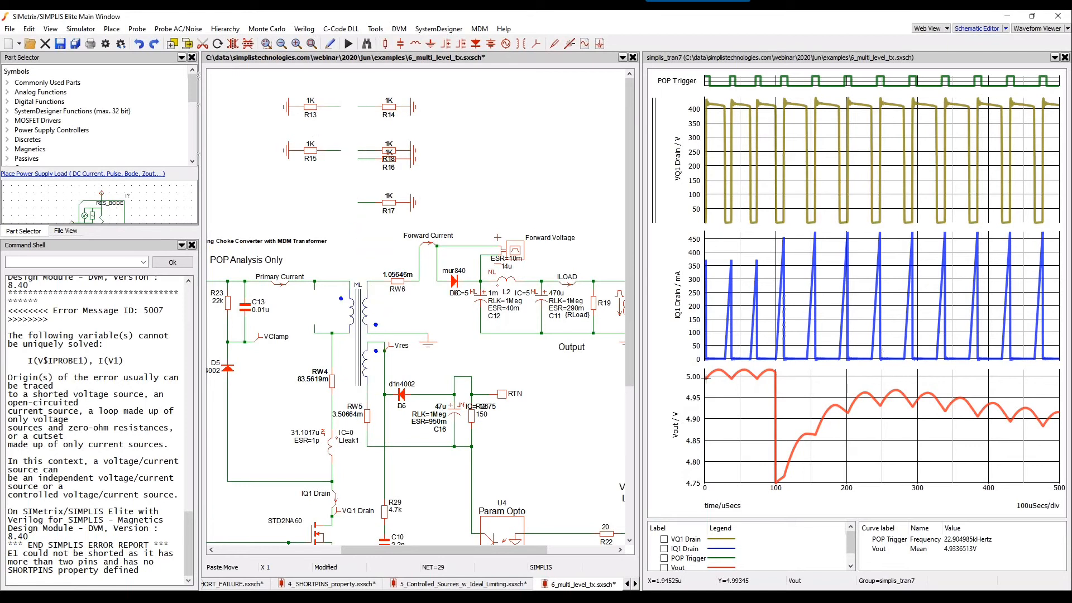
Check that transformer TX3 uses the Level 1 model, leave it unchanged, and simulate the converter
double_click(357, 329)
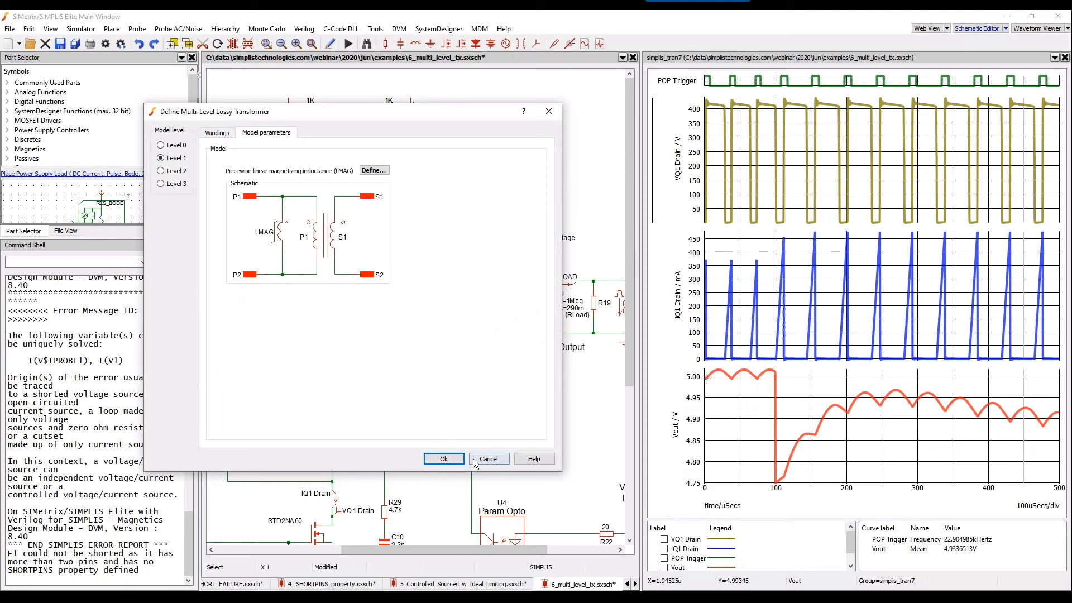
click(478, 459)
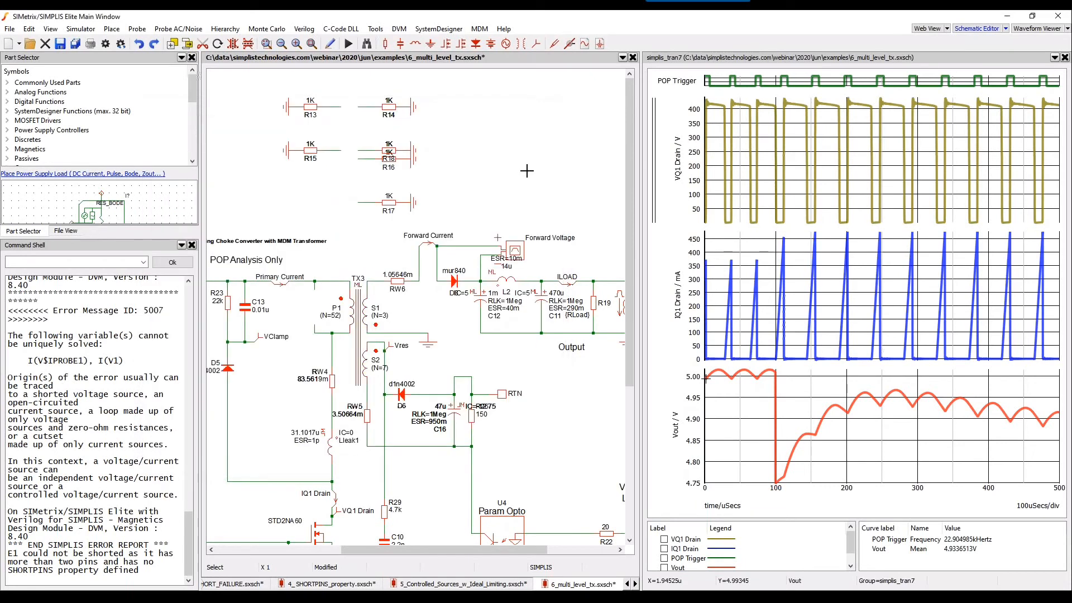
key(F9)
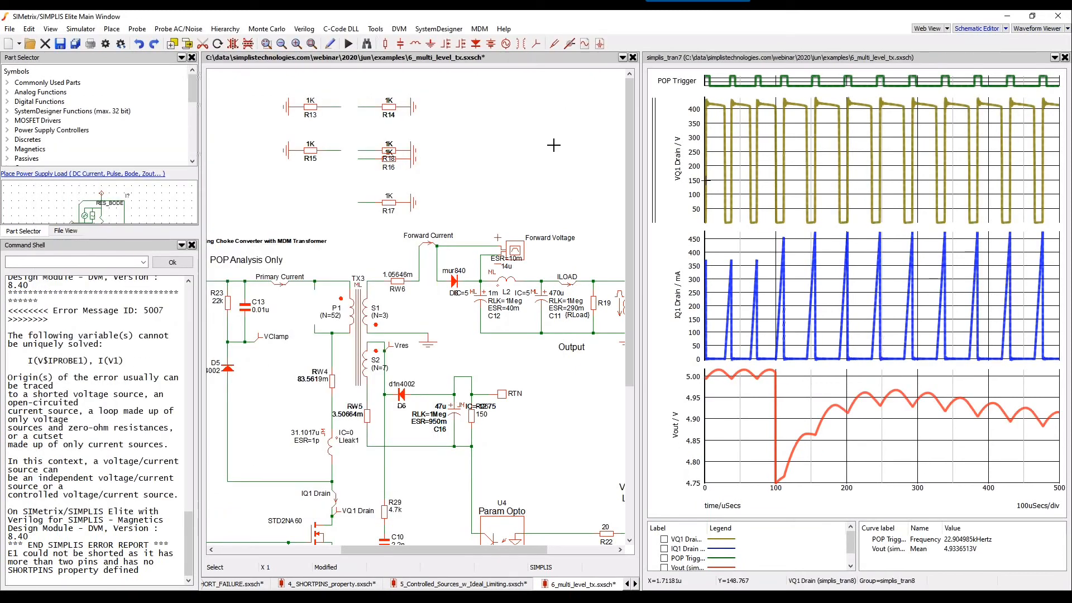
Set transformer TX3 to the Level 2 model, keeping its leakage inductance, shunt resistance and winding resistance values
click(363, 306)
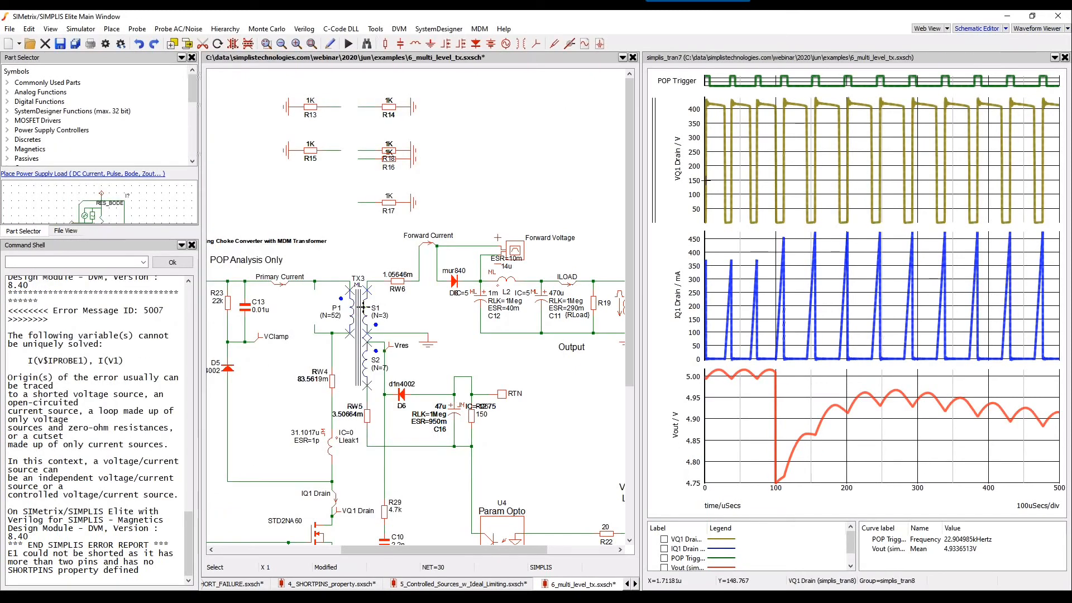
double_click(362, 306)
click(175, 173)
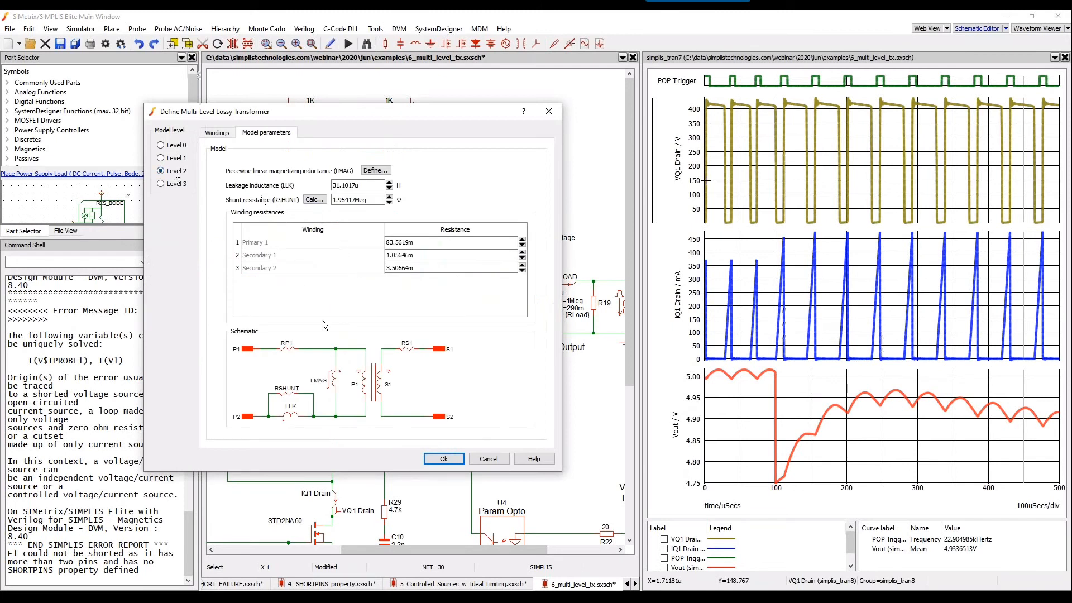
click(444, 458)
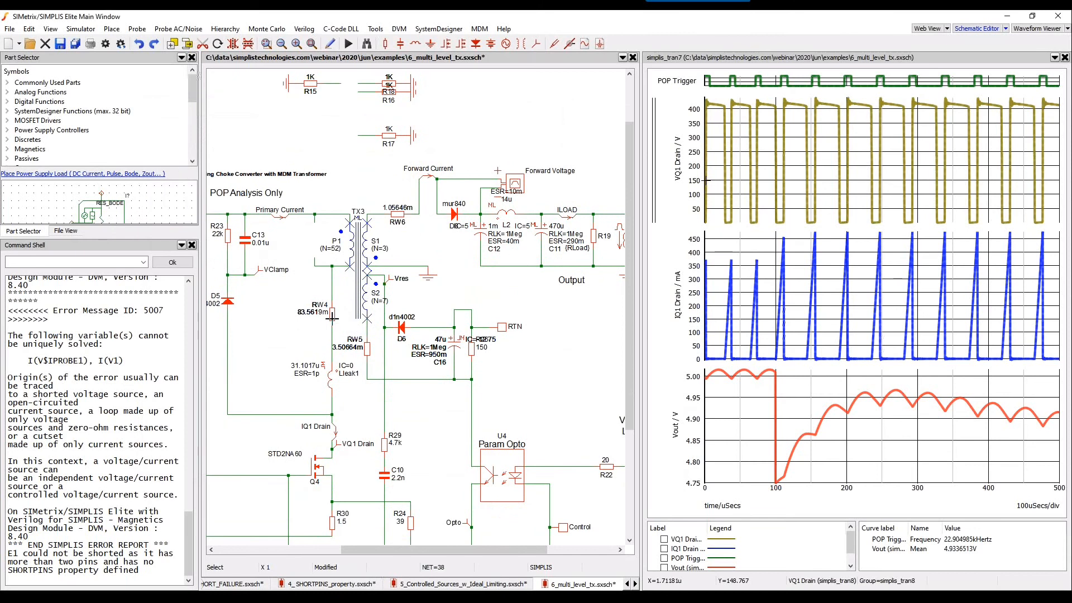
Disable and short-circuit the discrete parts RW4, RW5, RW6 and Lleak1, and rerun the converter simulation
click(332, 318)
ctrl+click(366, 348)
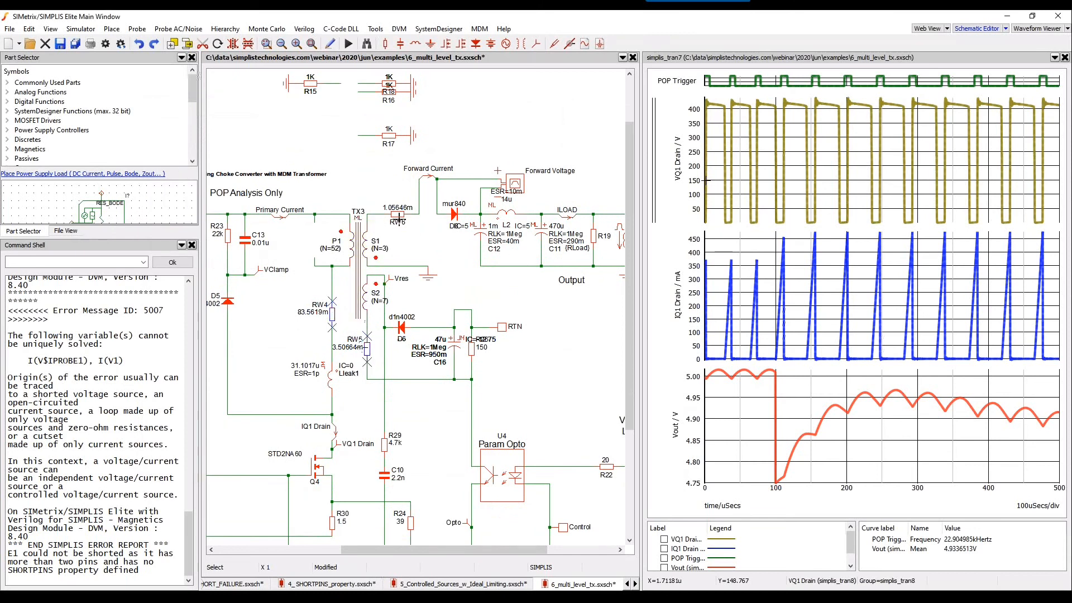
ctrl+click(401, 216)
click(332, 379)
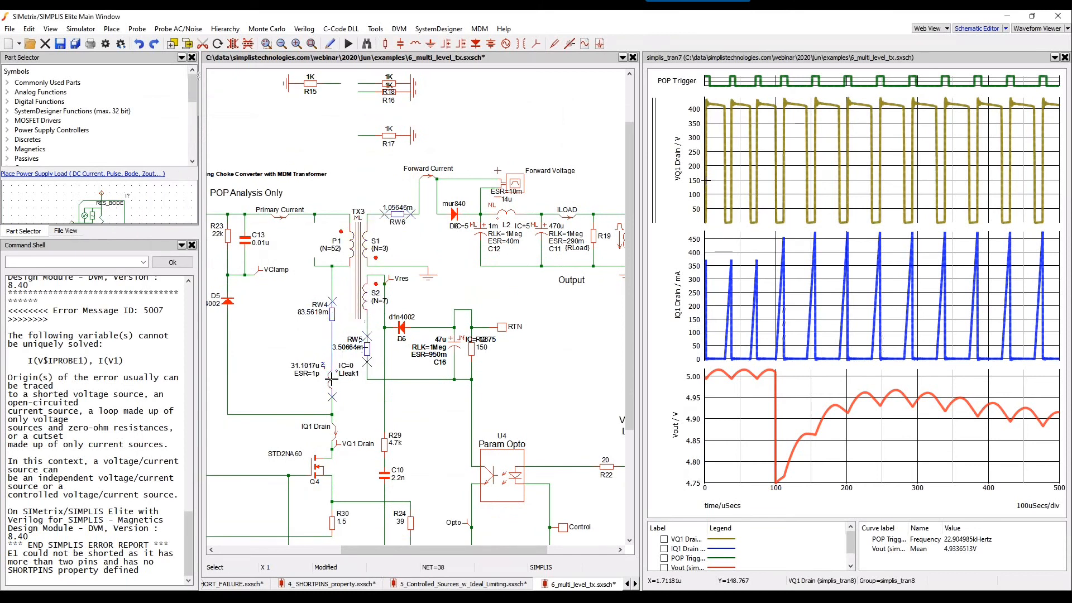
right_click(331, 379)
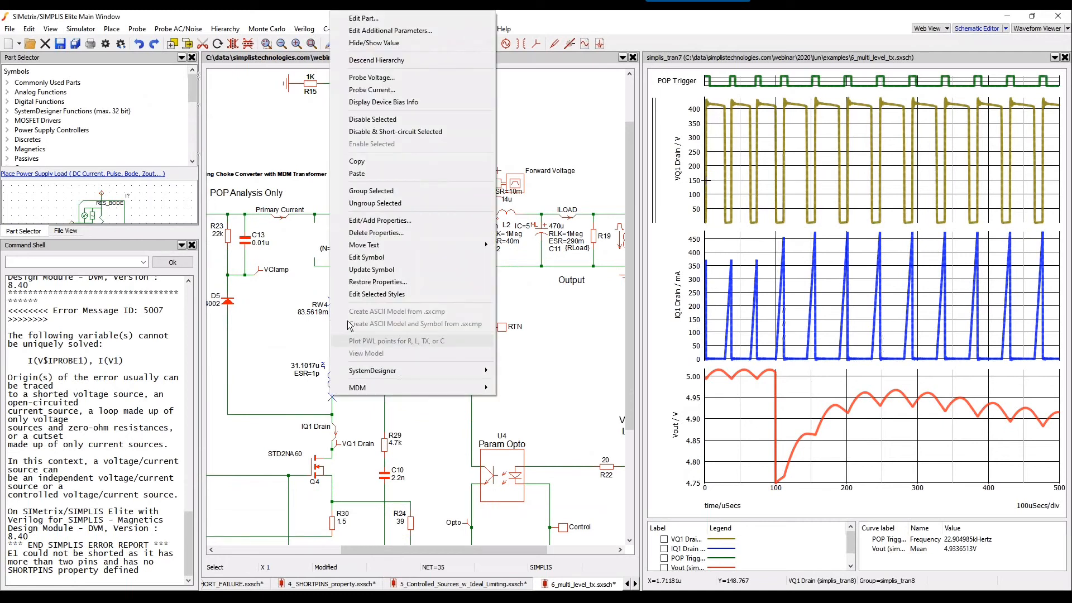
click(381, 135)
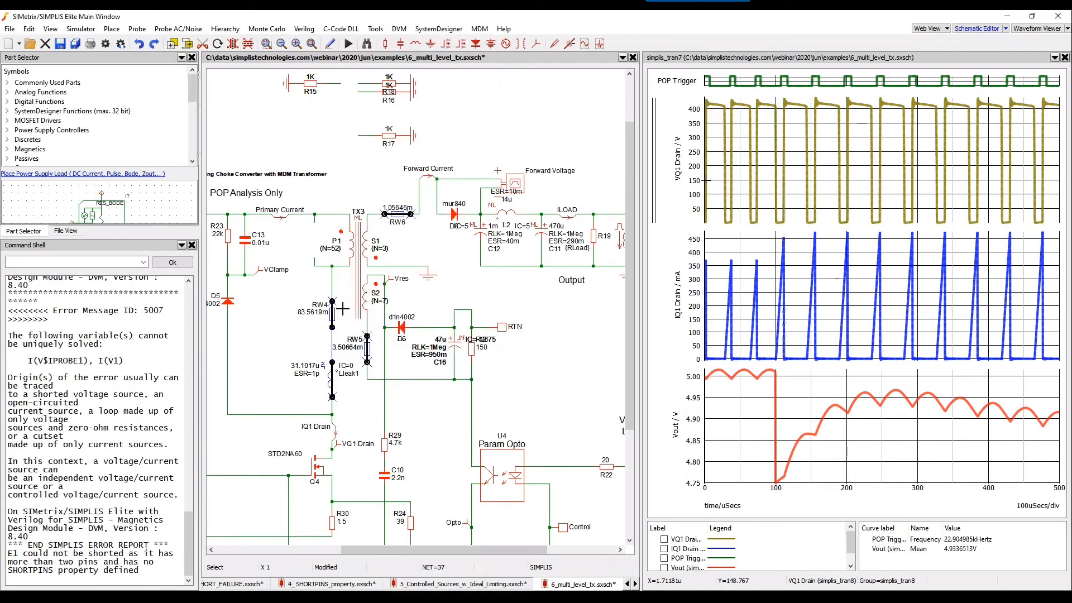
click(304, 135)
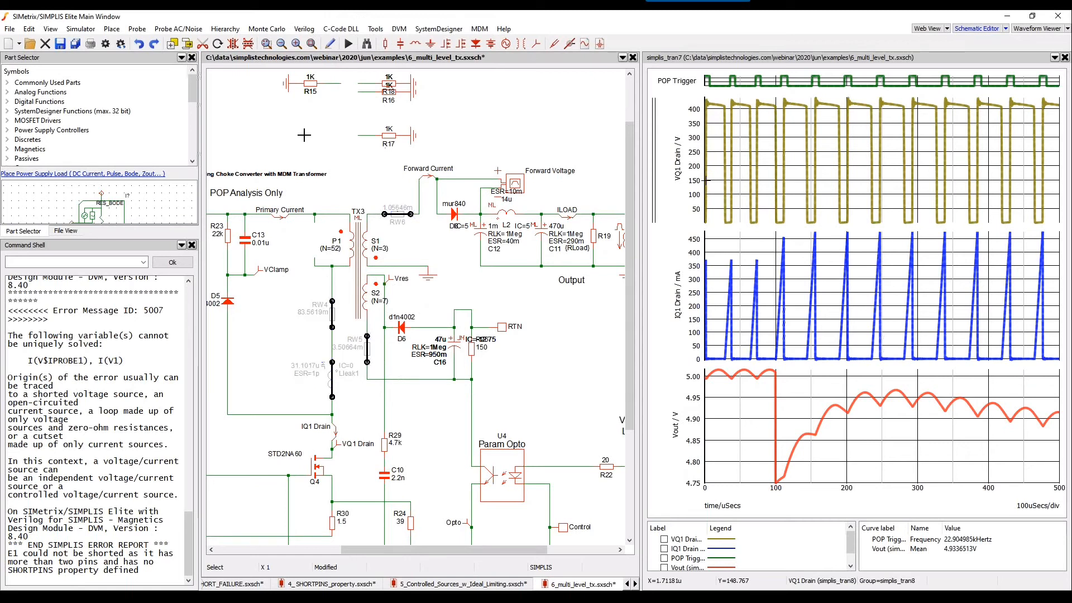
key(F9)
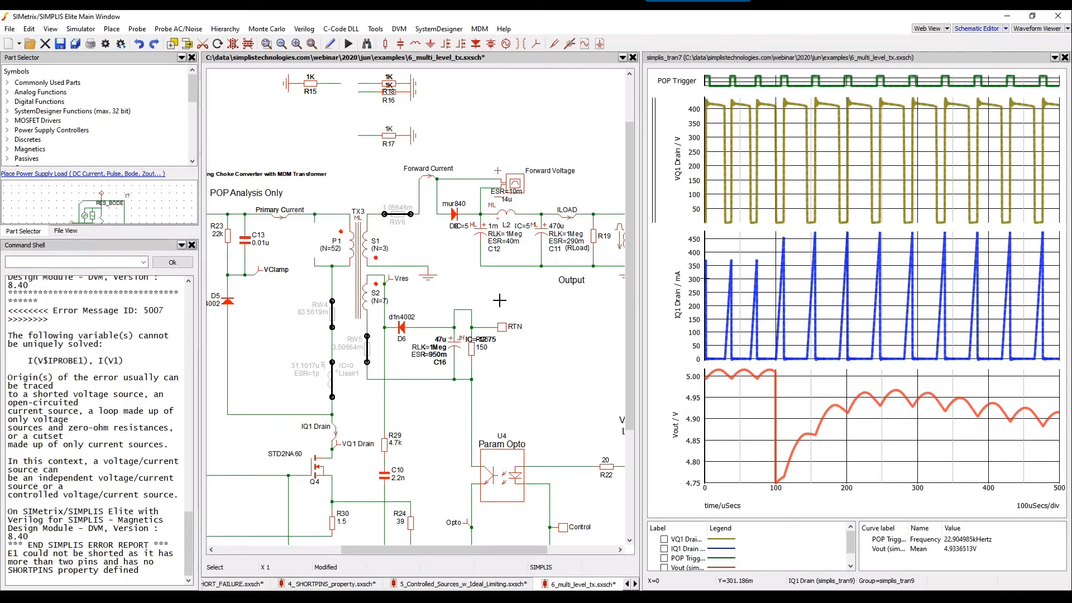
Set transformer TX3 to the Level 3 model
double_click(357, 249)
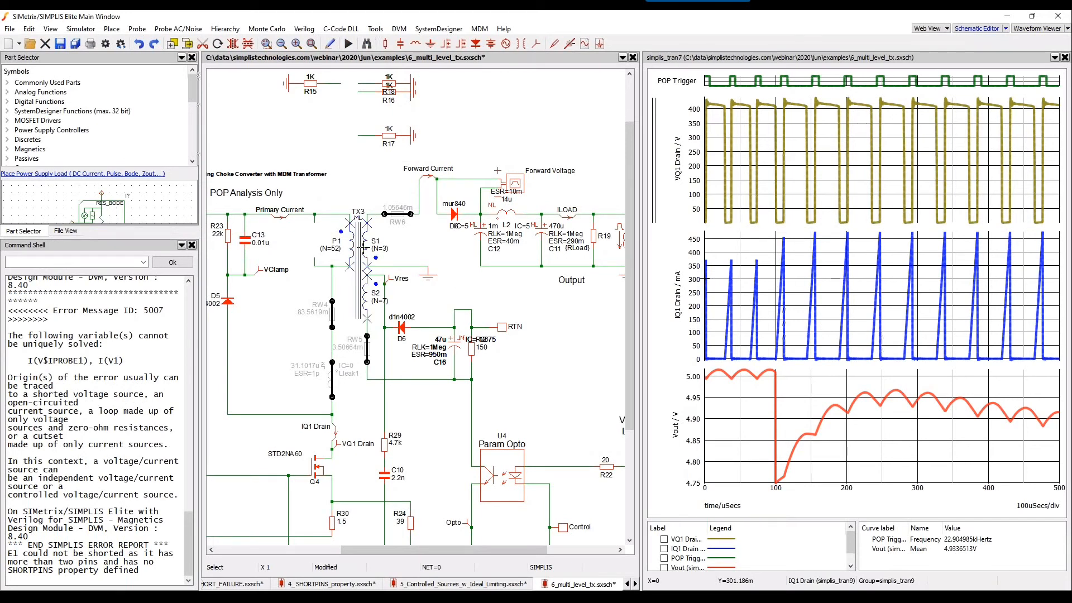
click(178, 184)
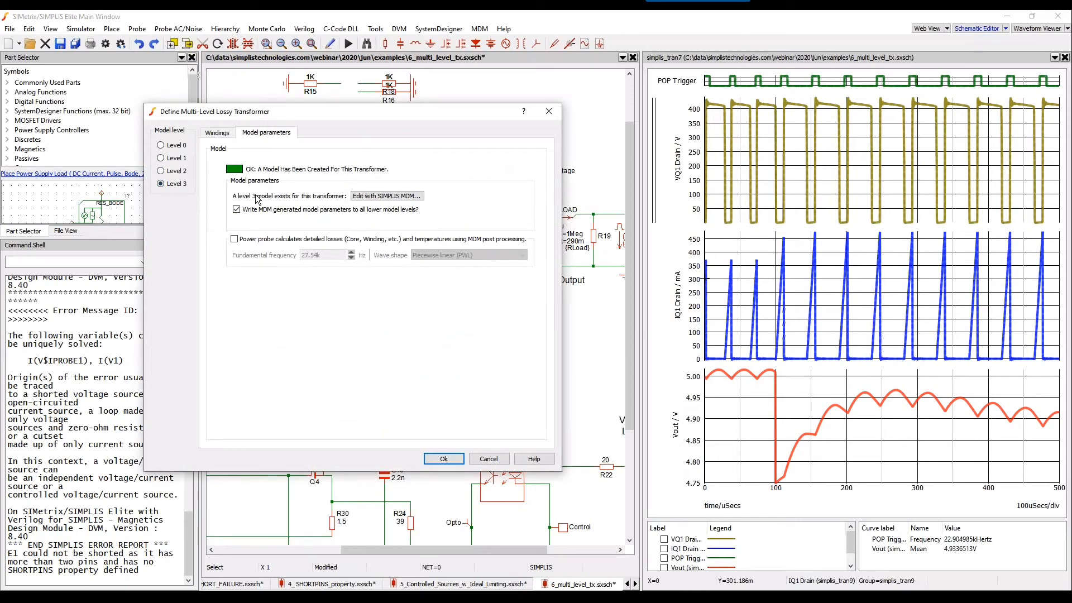
click(463, 460)
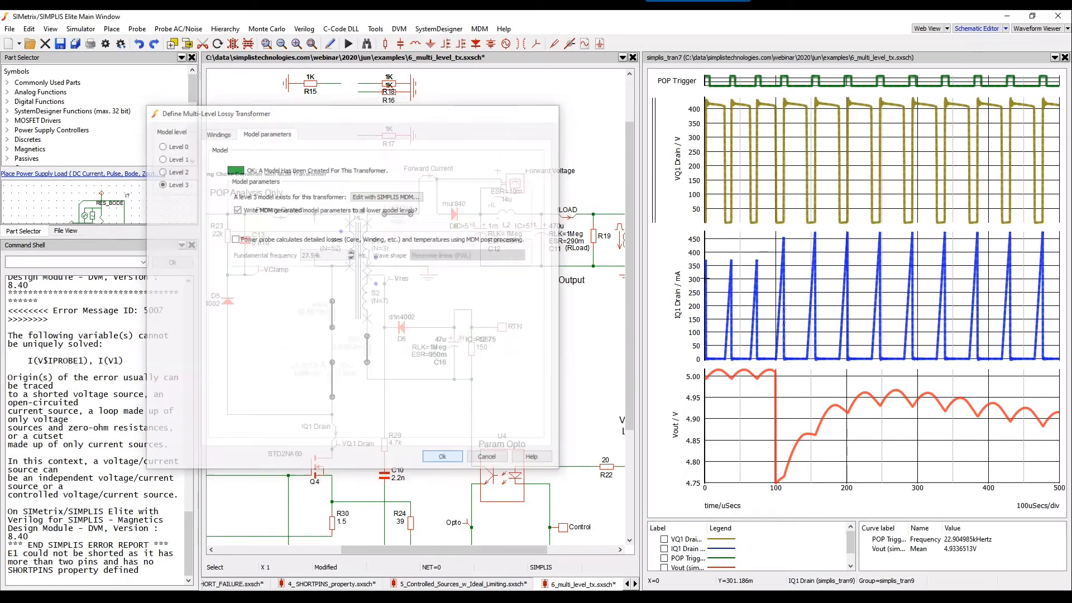
Return to the webinar presentation and advance from the overview to the Magnetics Design Module page
click(635, 583)
click(626, 584)
click(626, 583)
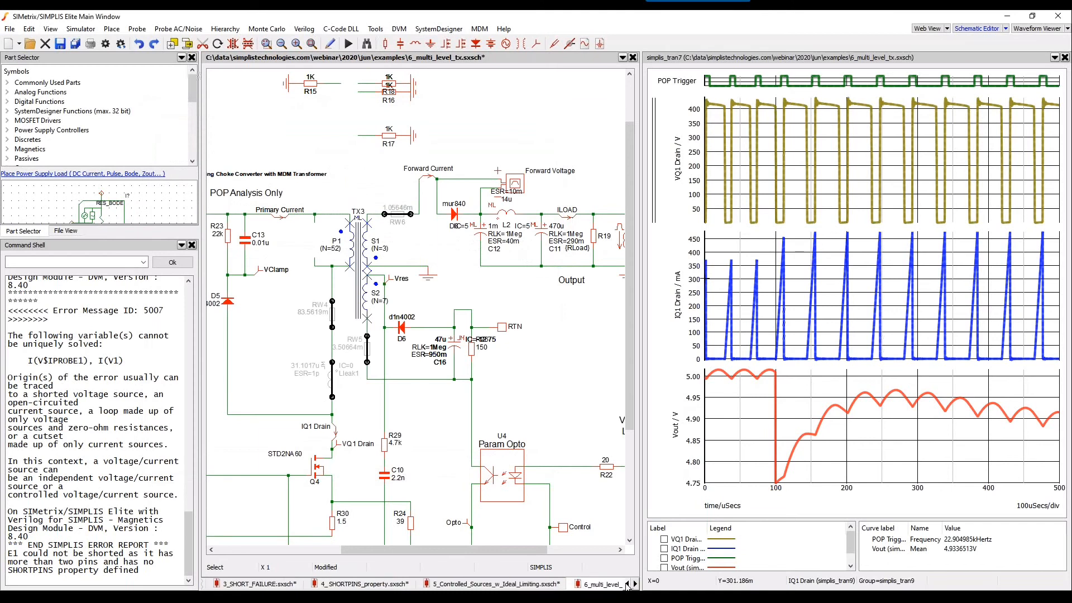
click(211, 586)
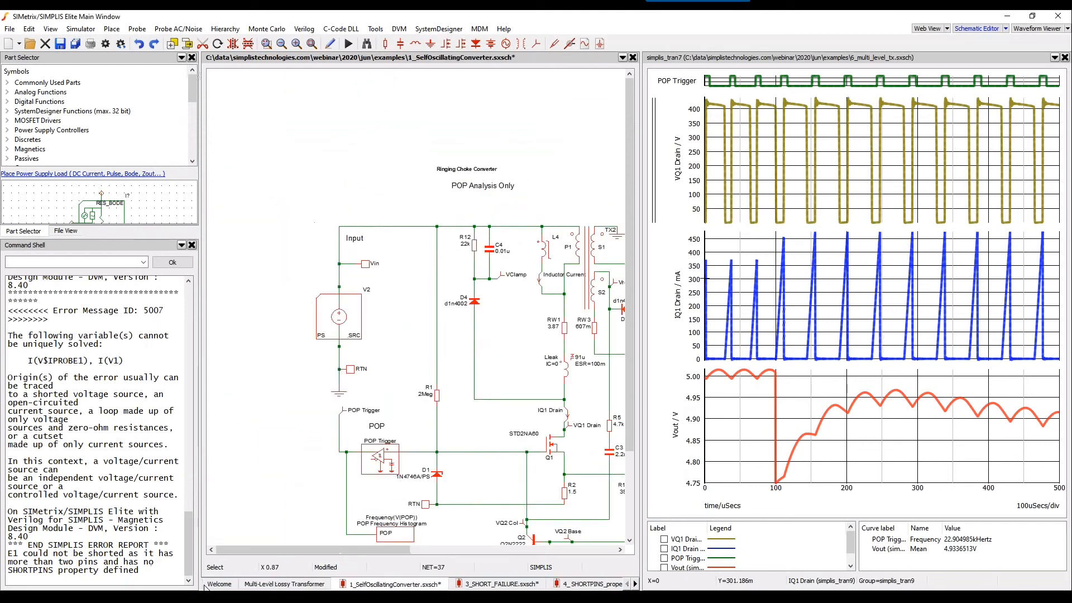
click(243, 584)
click(574, 519)
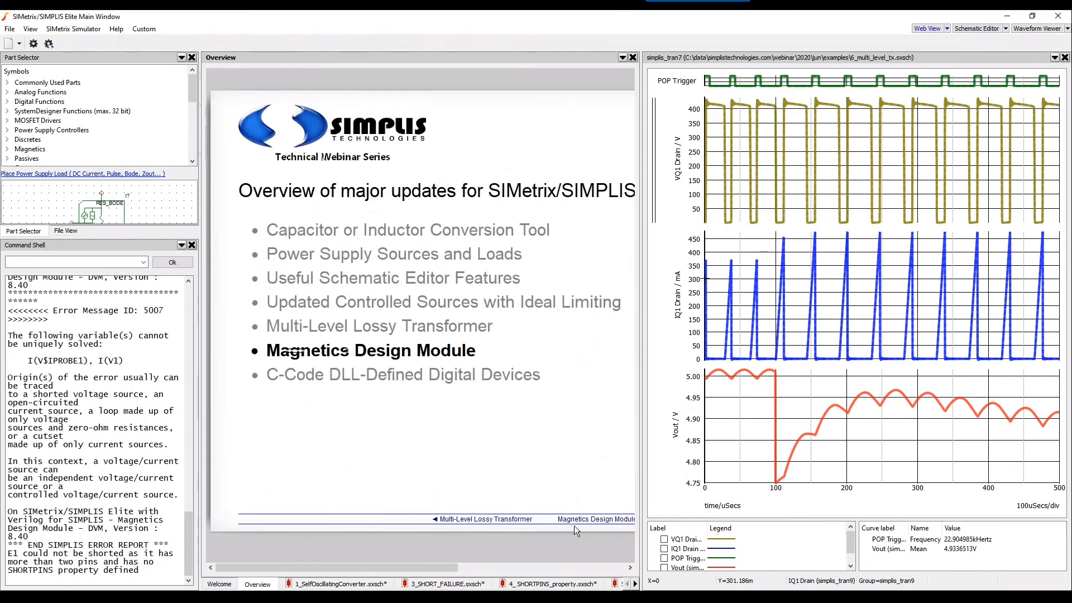
click(575, 520)
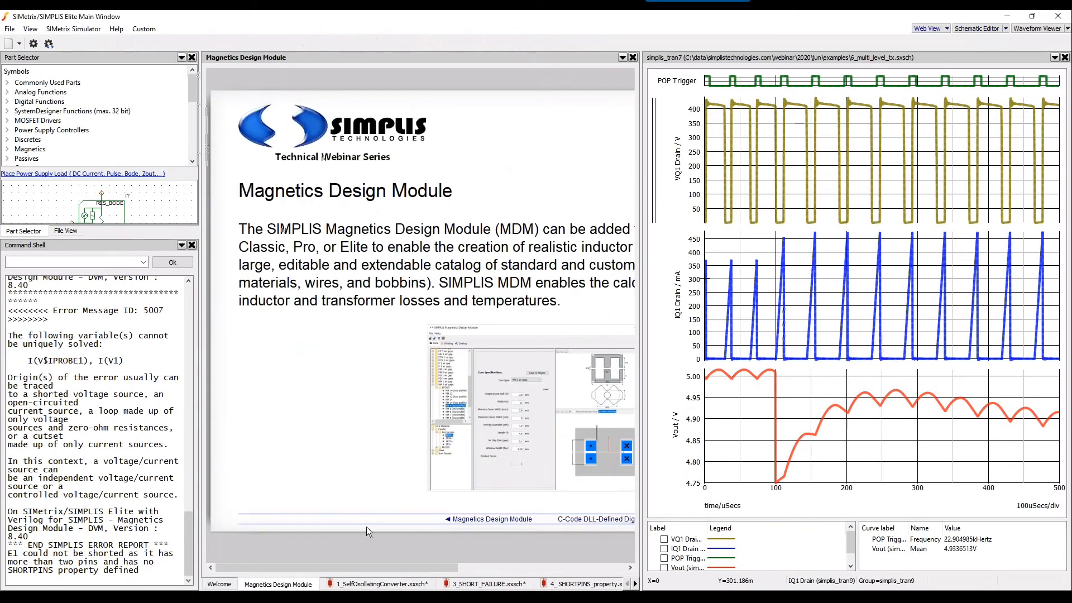
drag(402, 569, 417, 571)
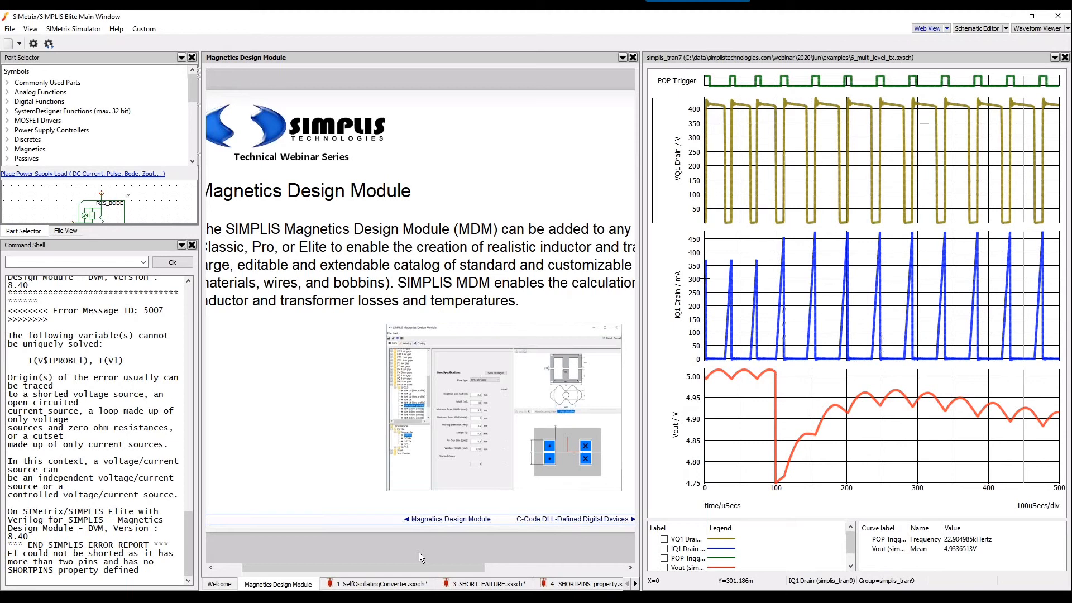
Go back to the 6_multi_level_tx schematic and open TX3's Level 3 model for editing in SIMPLIS MDM
click(635, 584)
click(635, 584)
click(635, 584)
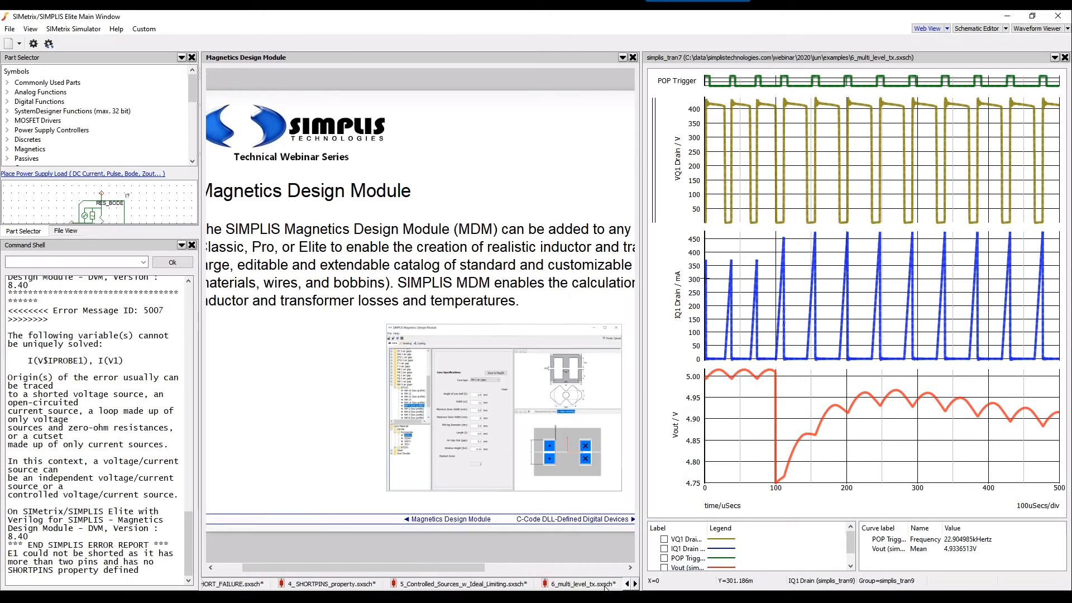
click(603, 583)
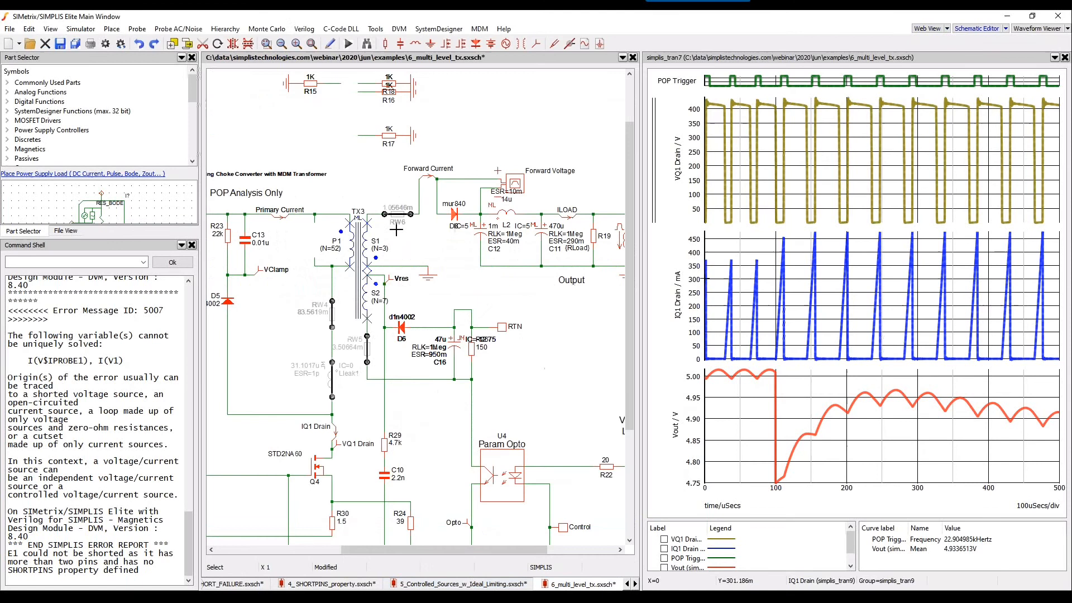
double_click(360, 249)
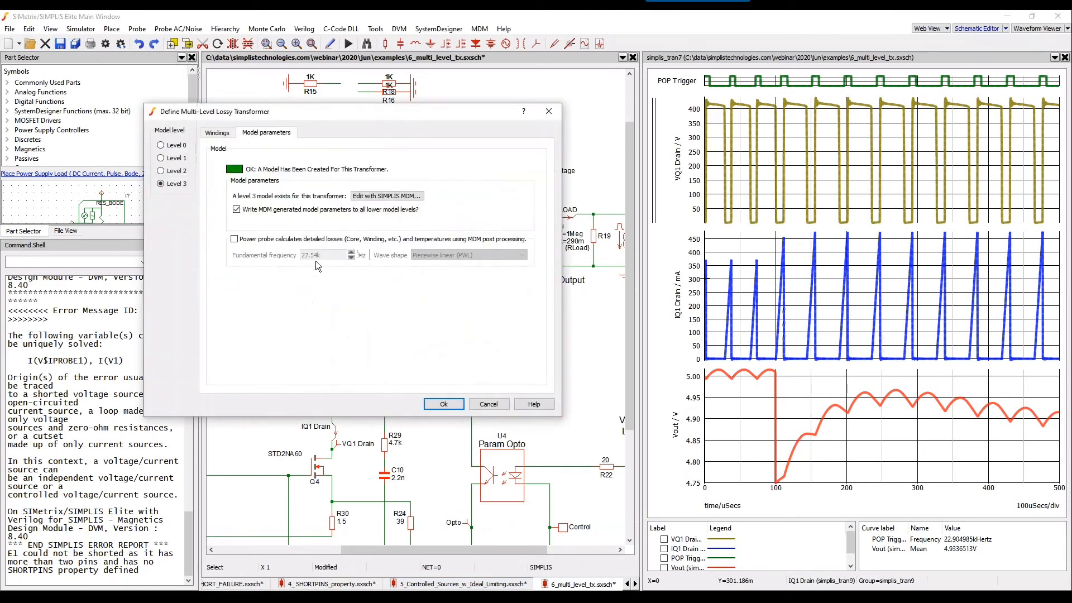
click(393, 198)
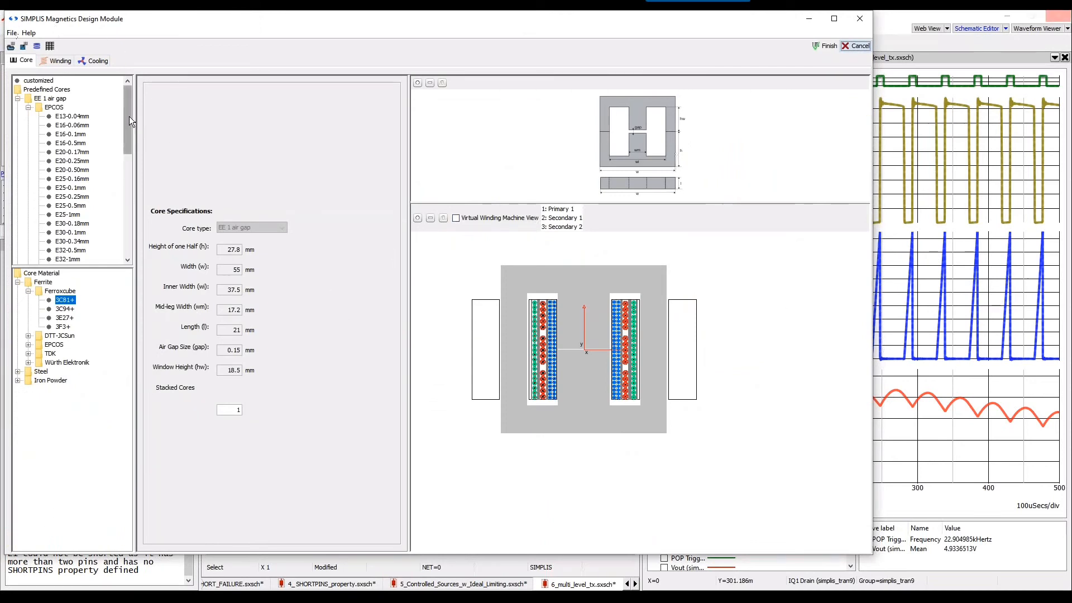
Try the predefined EPCOS core E55-1.5mm, and settle on E55-0.5mm as the transformer core
drag(129, 116, 130, 113)
drag(130, 120, 125, 191)
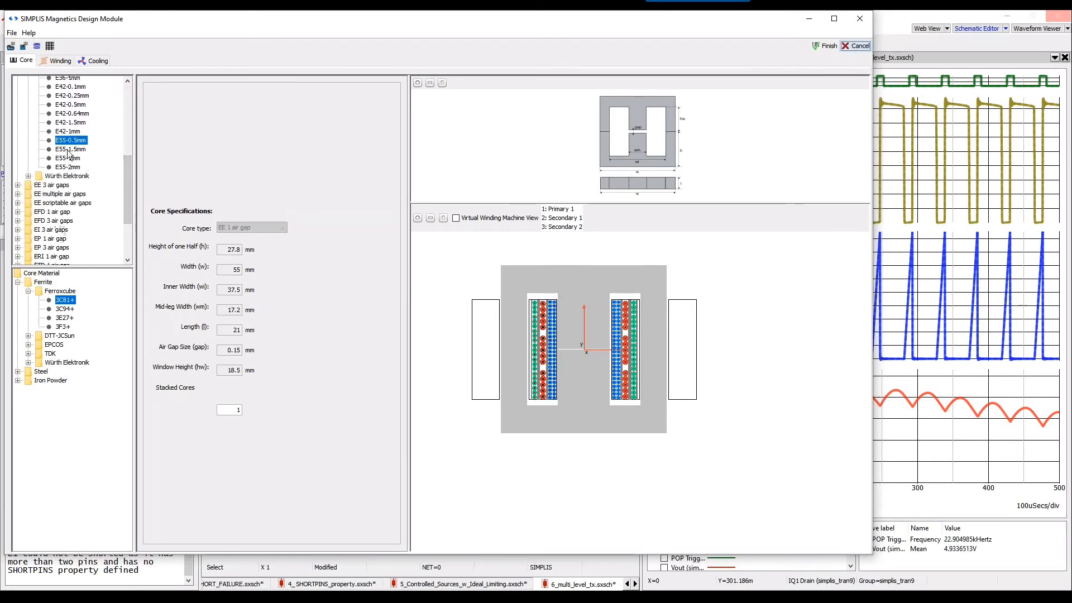
click(68, 150)
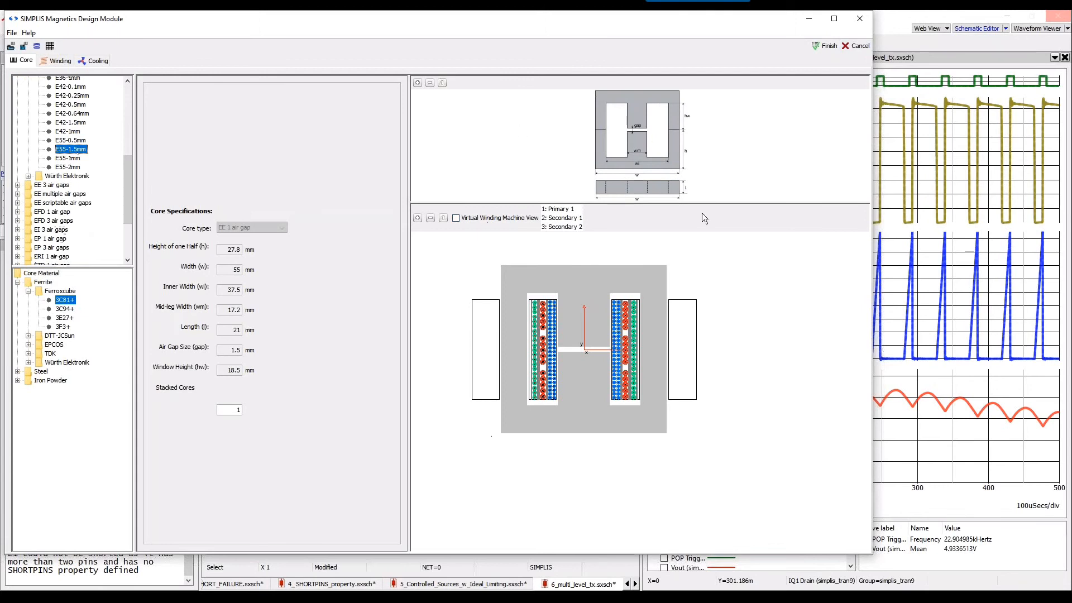
click(77, 141)
Browse the predefined EP 1 air gap and EI 3 air gaps core families and the Iron Powder material vendors
drag(126, 205, 128, 230)
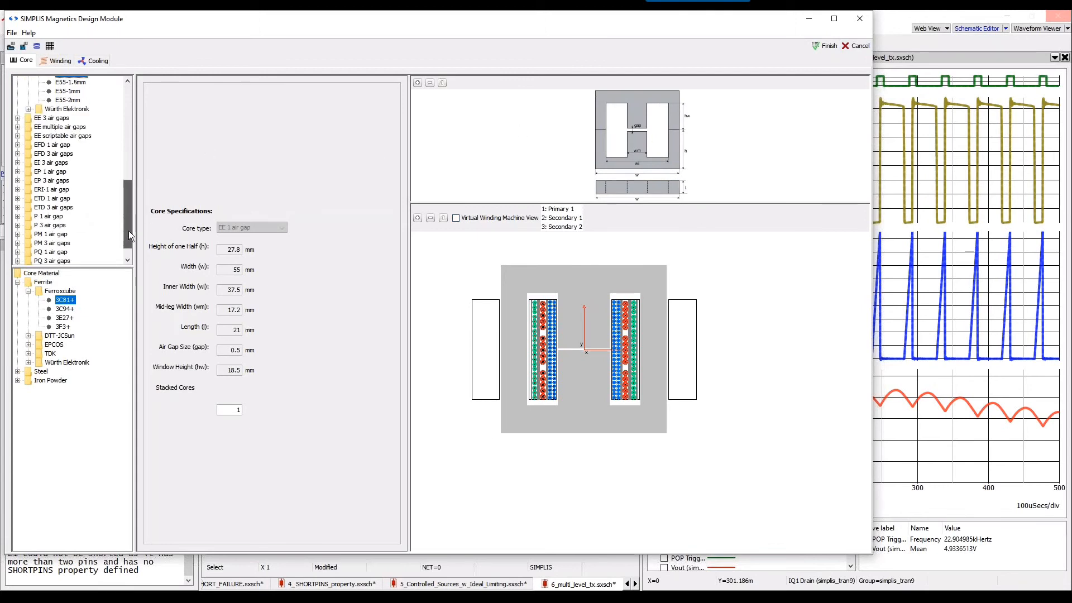
click(18, 172)
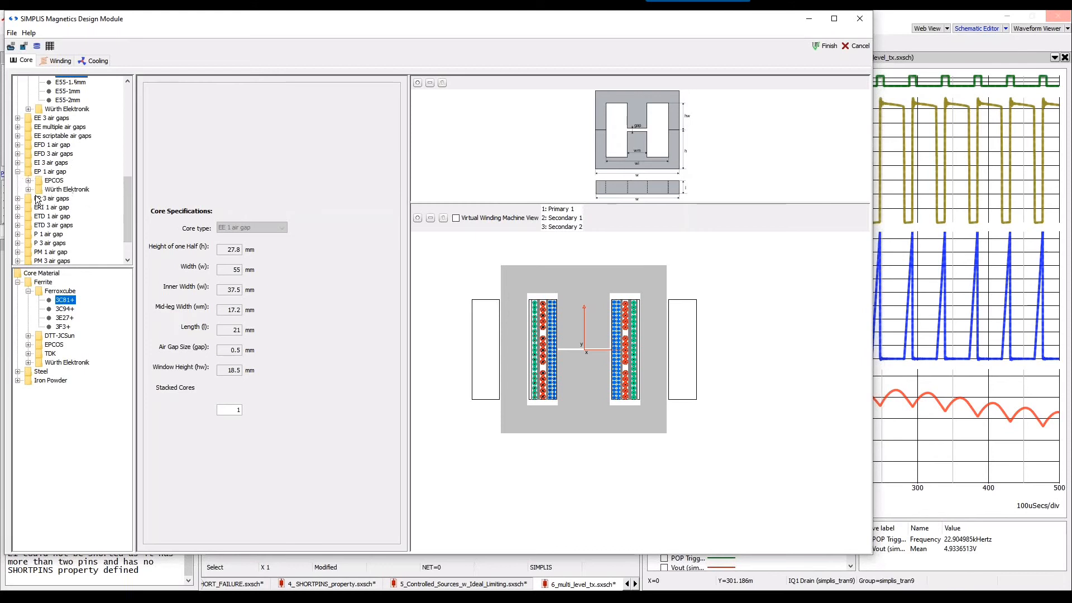
click(17, 162)
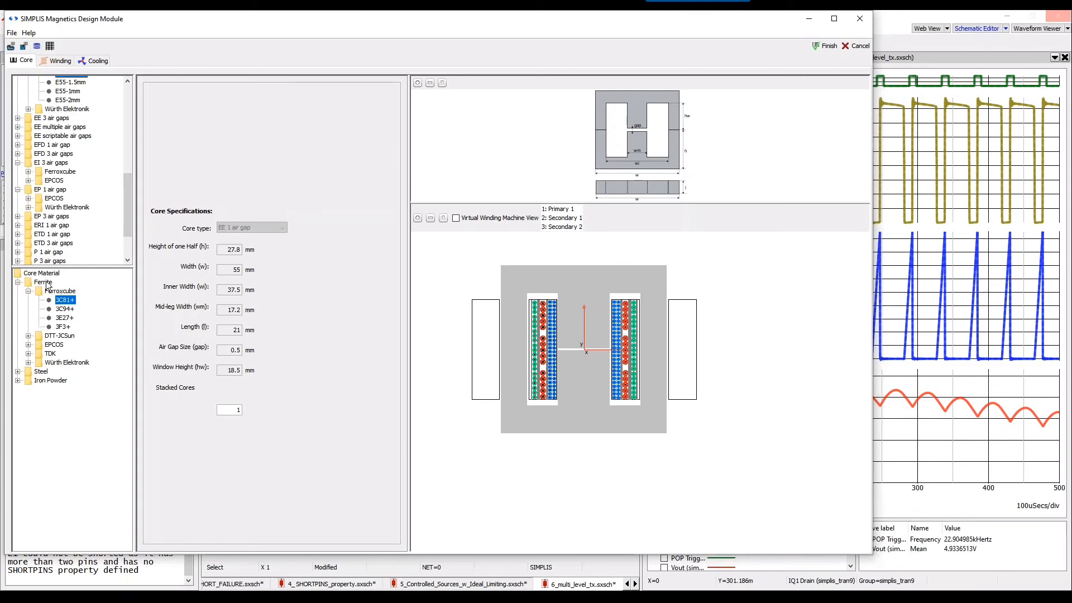
click(18, 381)
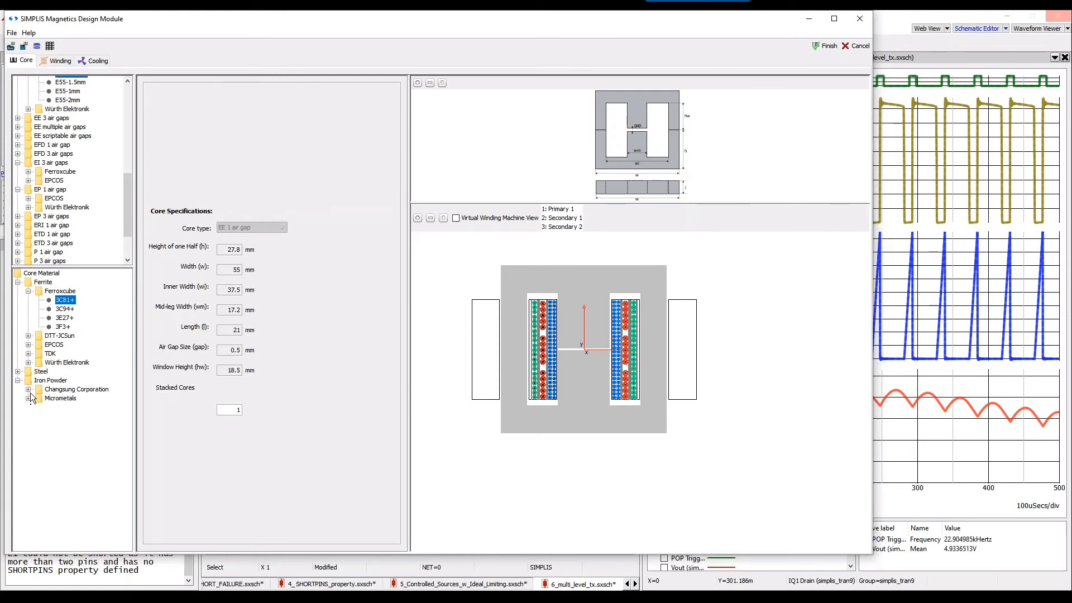
Review the transformer's winding setup, collapsing all three windings and examining Primary 1's wire gauges and the winding cross-section
click(56, 61)
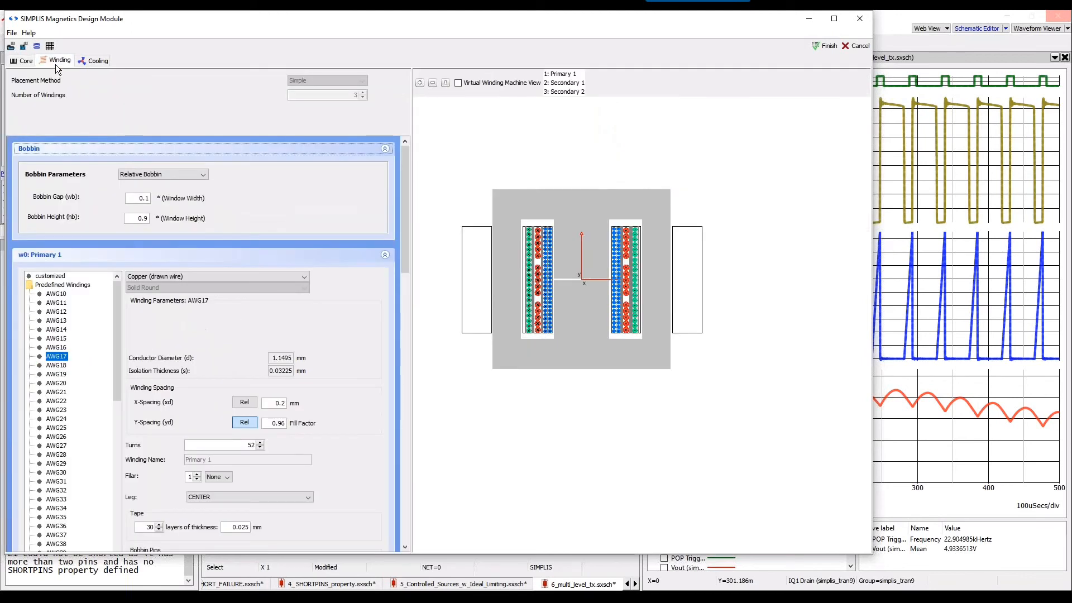
click(384, 255)
click(384, 277)
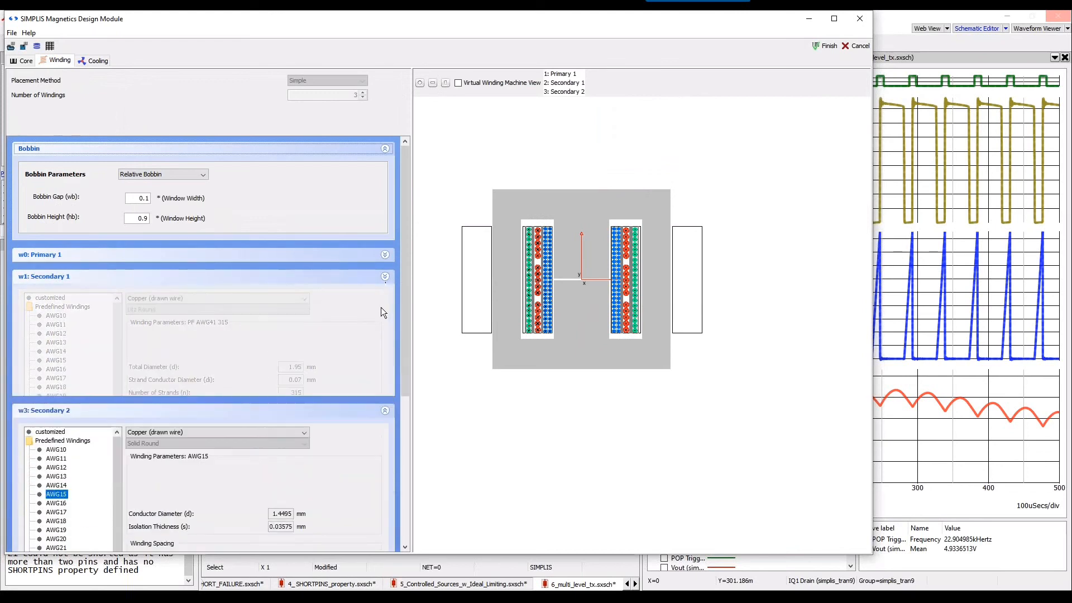
click(393, 299)
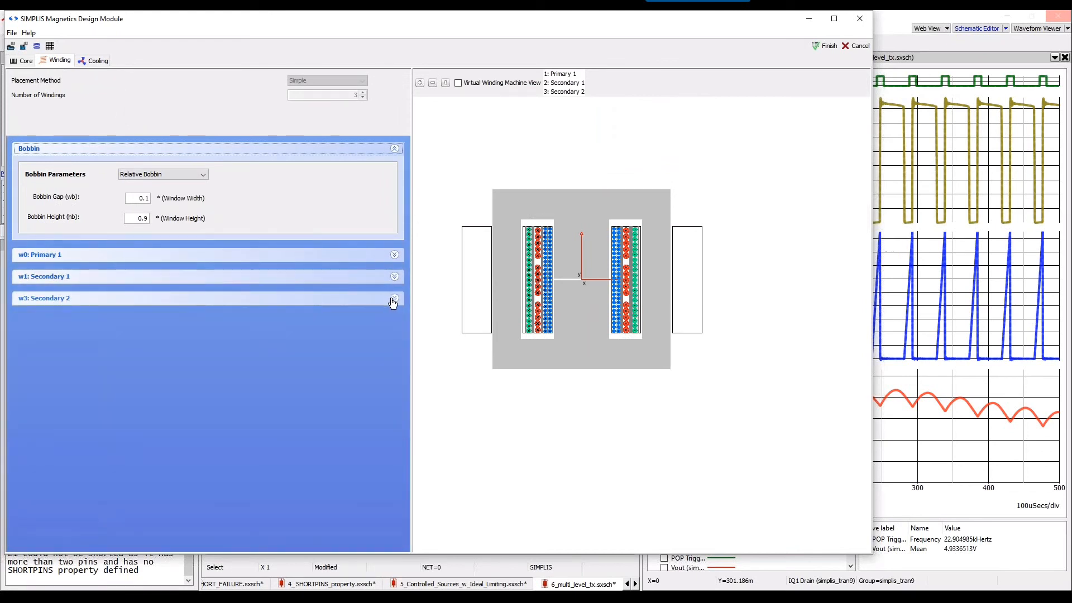
click(394, 254)
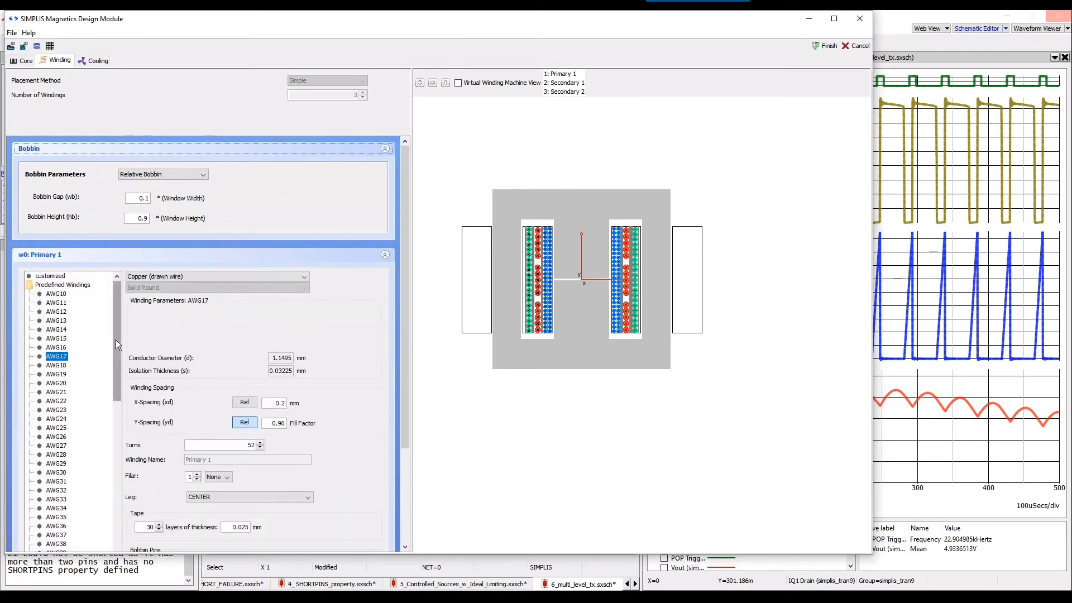
drag(115, 339, 118, 351)
scroll(460, 222, up, 3)
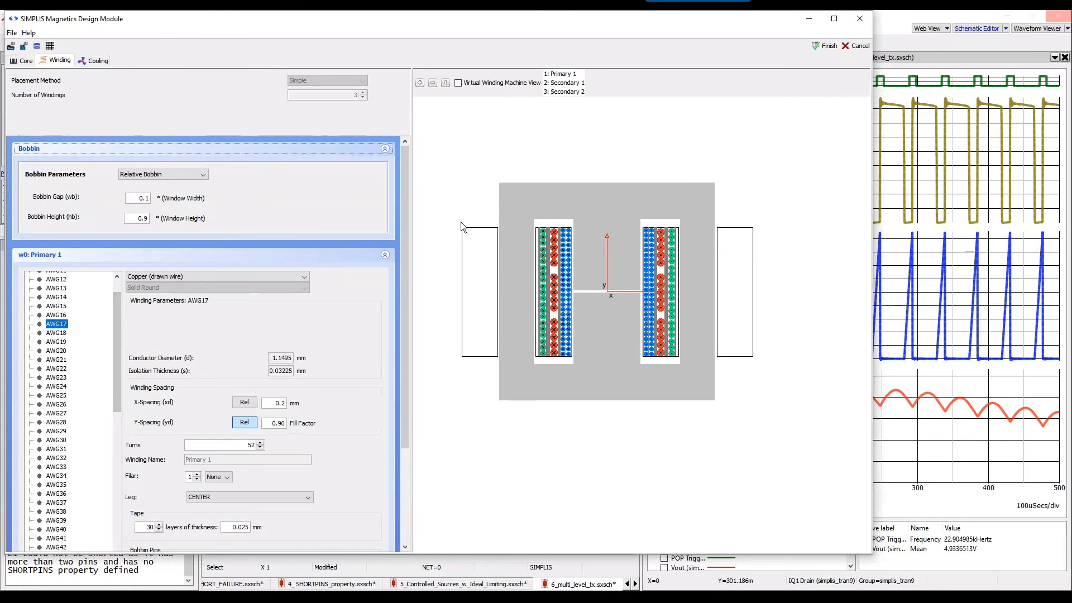
Try AWG15 wire for Primary 1, return it to AWG17, and look through the available conductor materials
drag(121, 316, 117, 297)
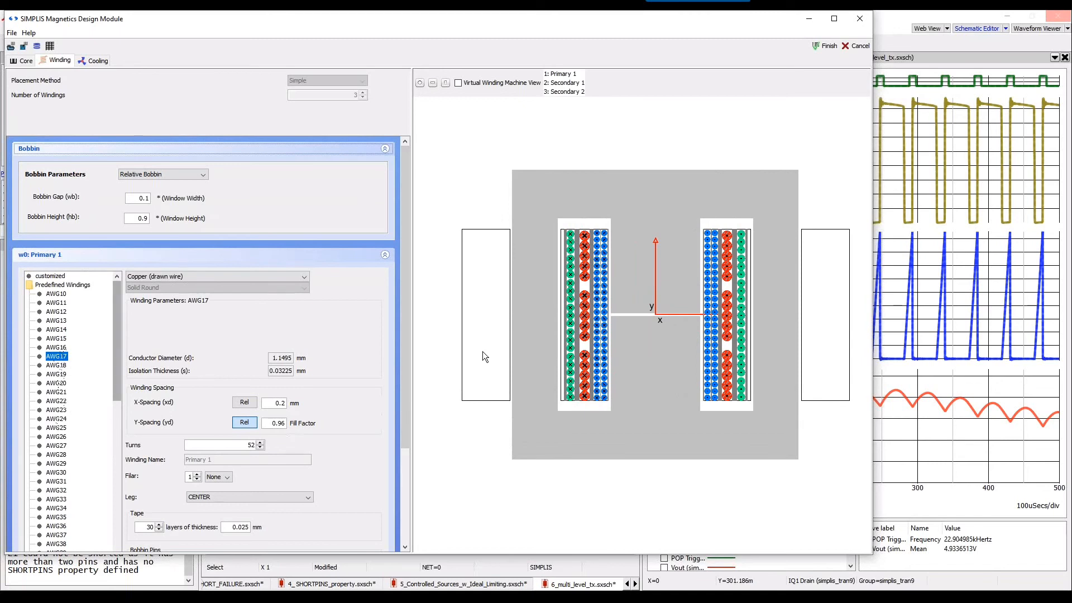
scroll(536, 317, up, 2)
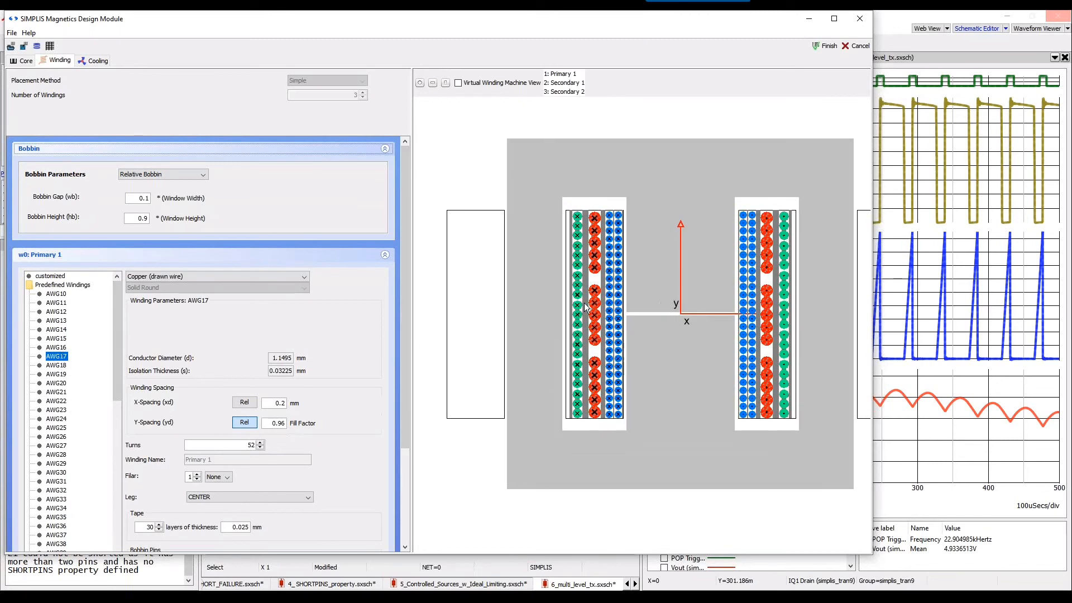
click(54, 348)
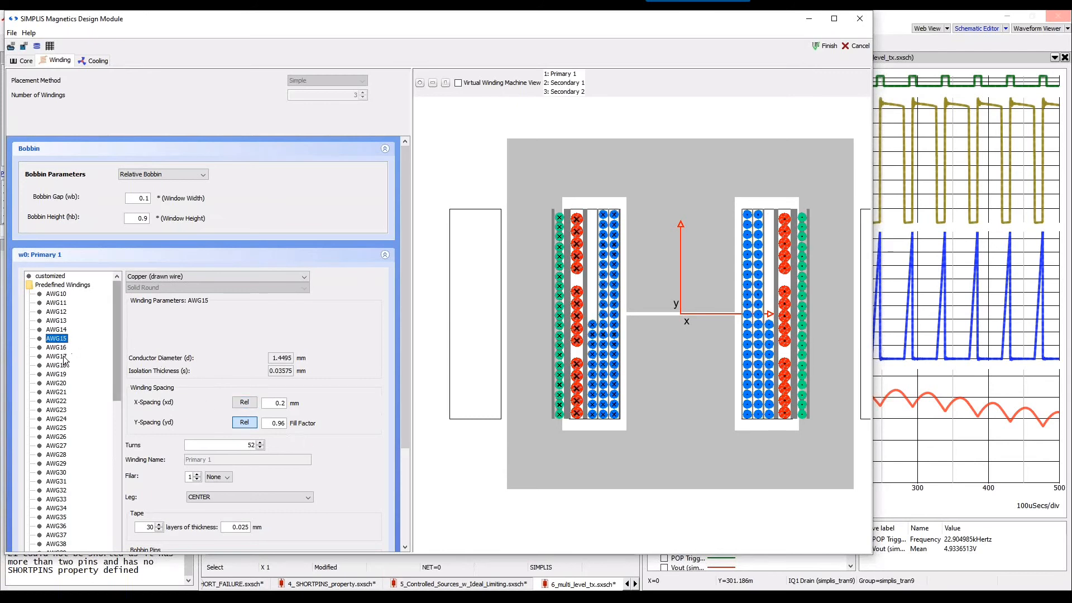
key(Down)
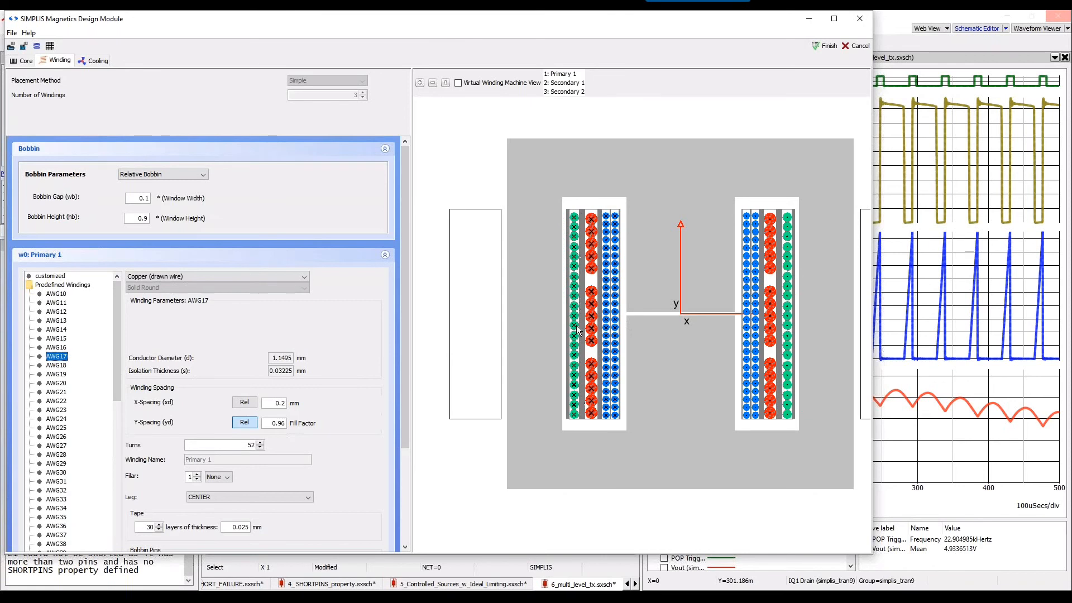
click(173, 276)
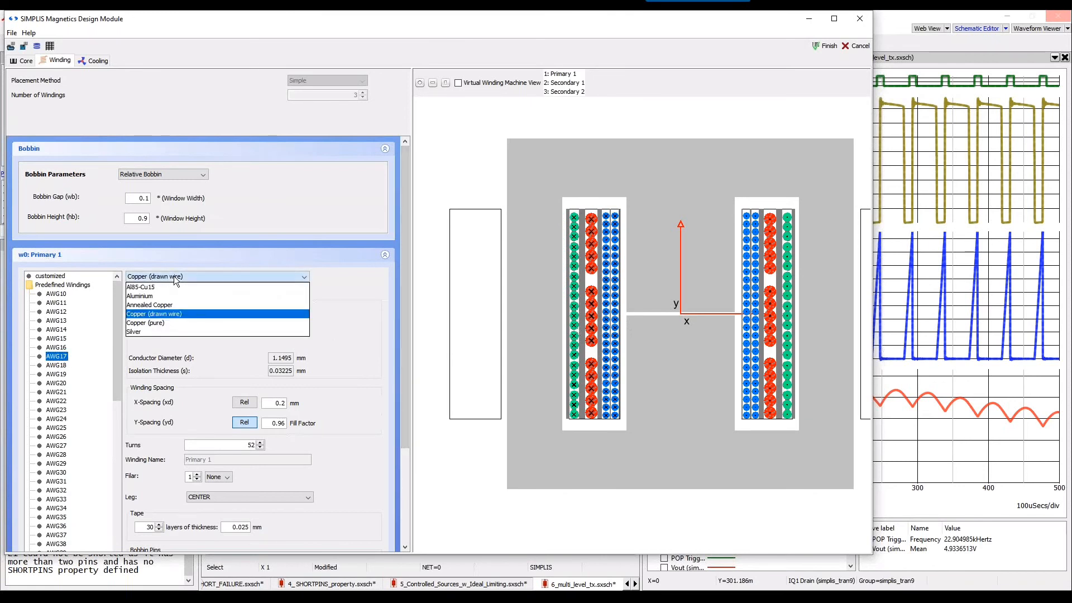
click(215, 262)
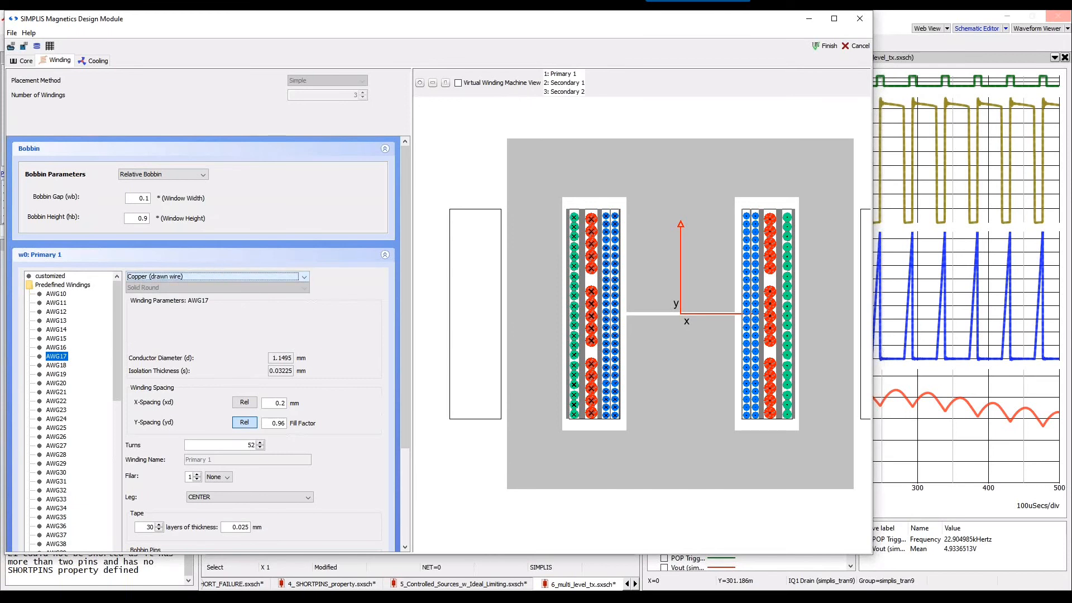
Review the transformer's cooling concepts and convection sides, and close the Magnetics Design Module
click(95, 61)
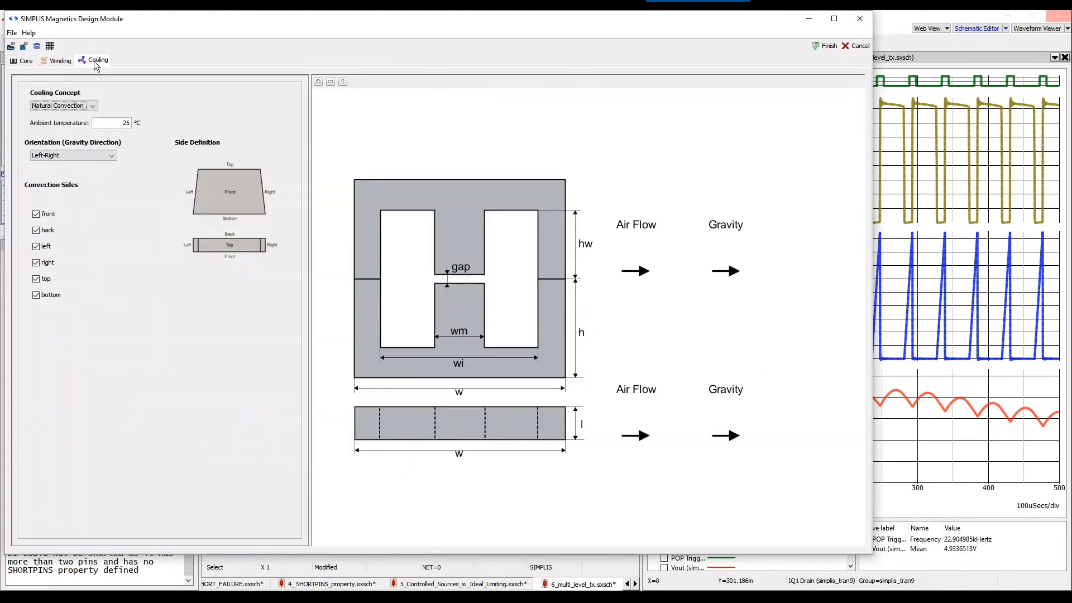
click(87, 111)
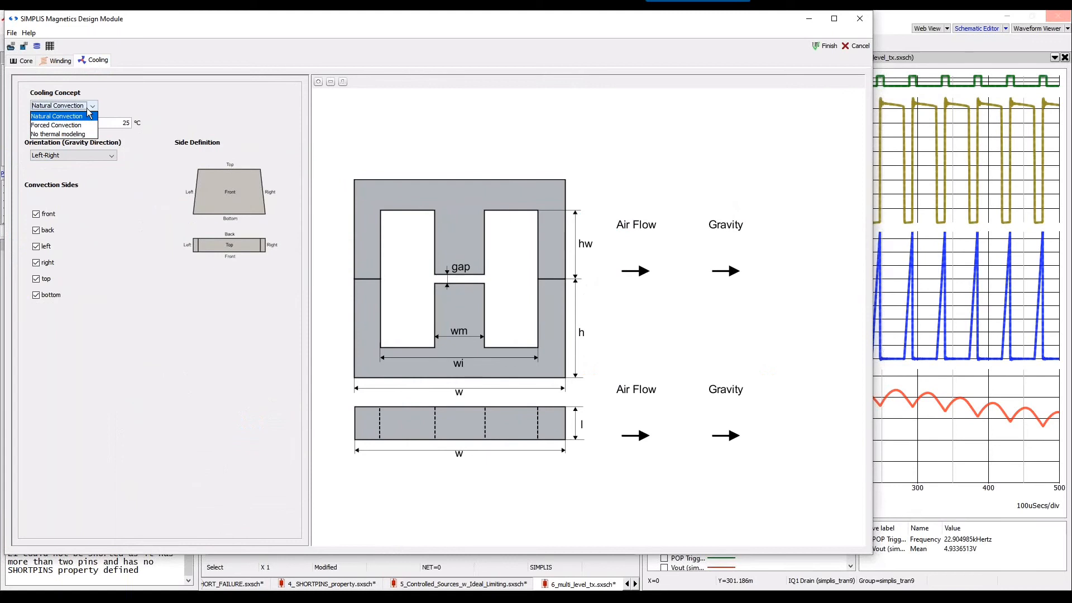
click(87, 110)
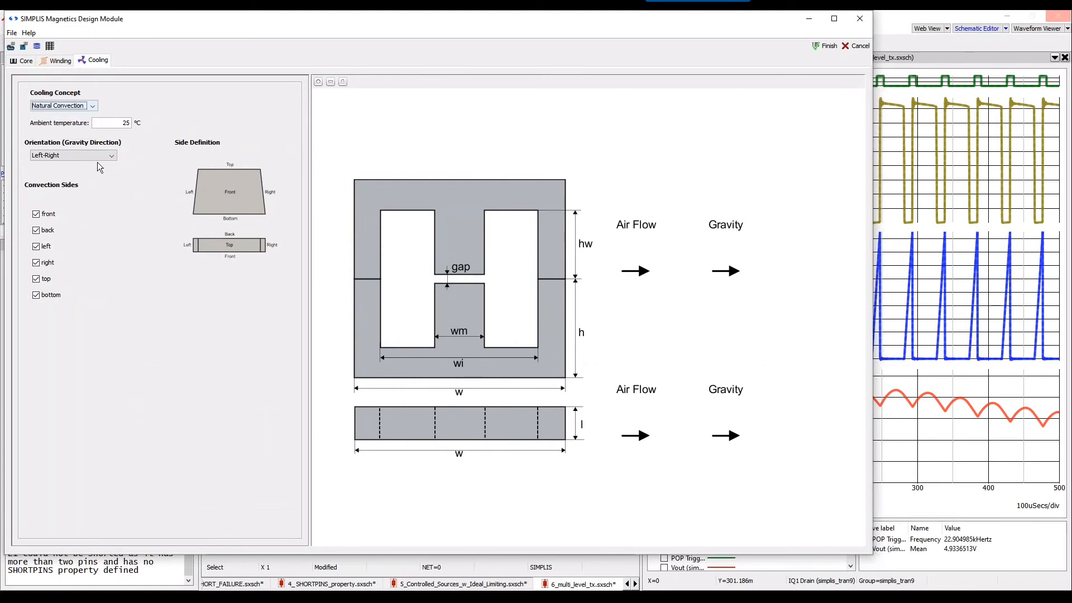
click(35, 215)
click(35, 214)
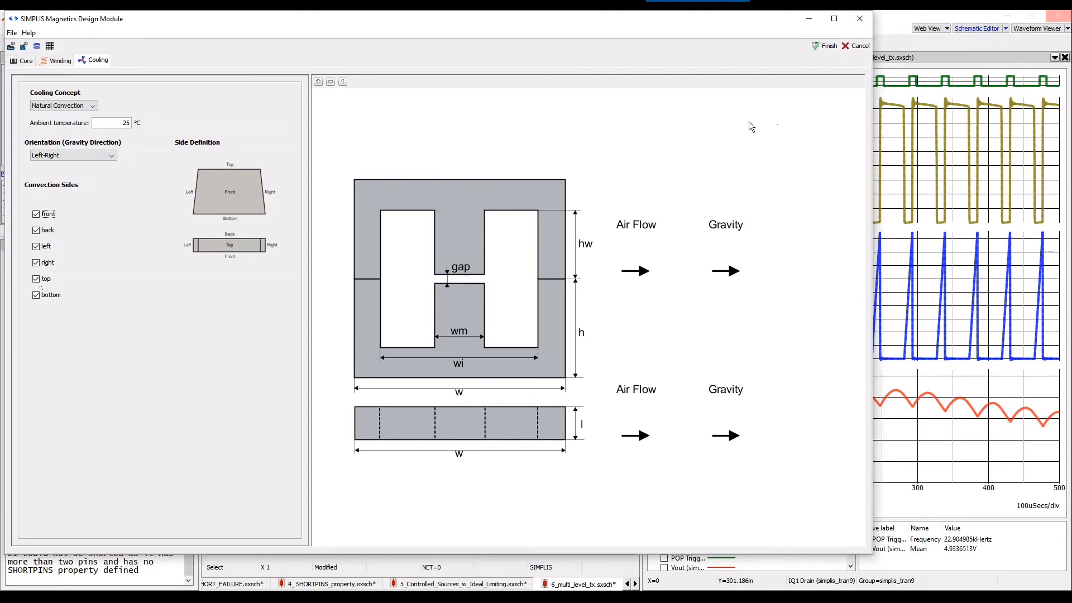
click(54, 63)
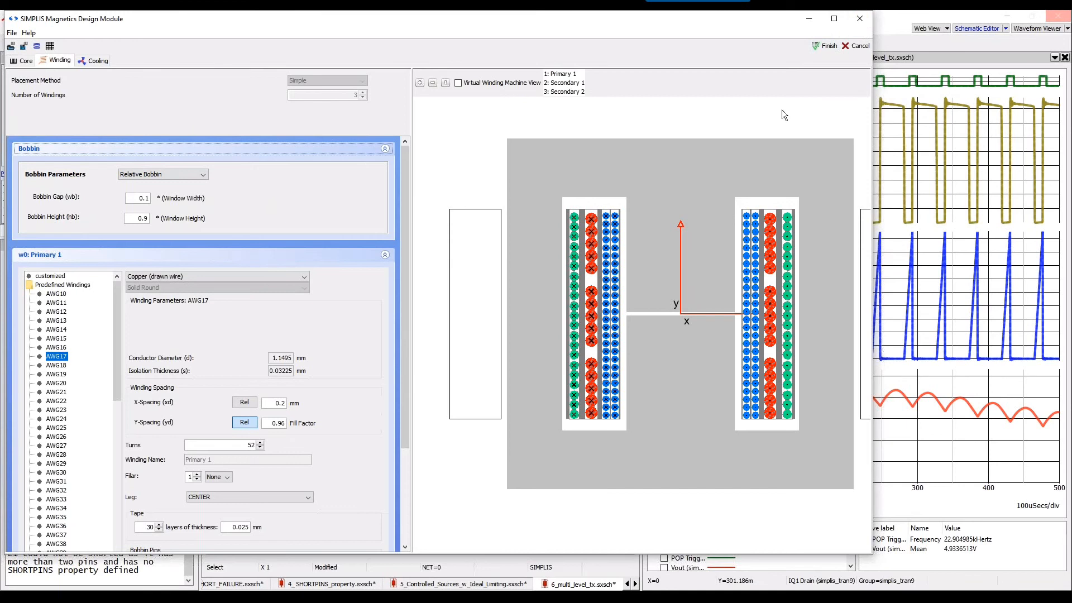
click(856, 24)
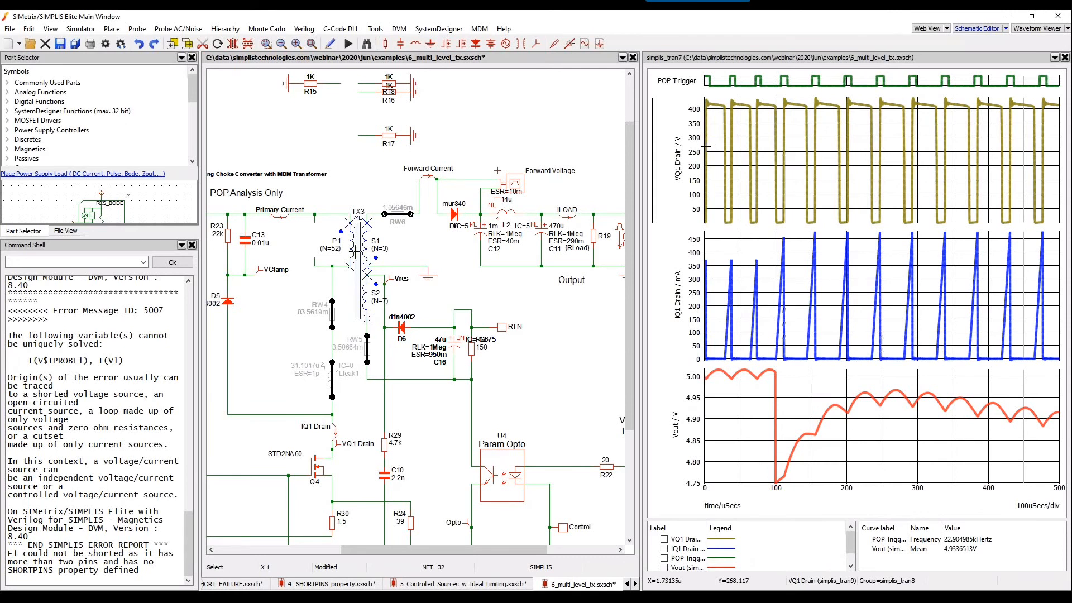
Reopen TX3's definition and compare the model parameters of Levels 2, 1 and 3, including the winding resistances
double_click(354, 250)
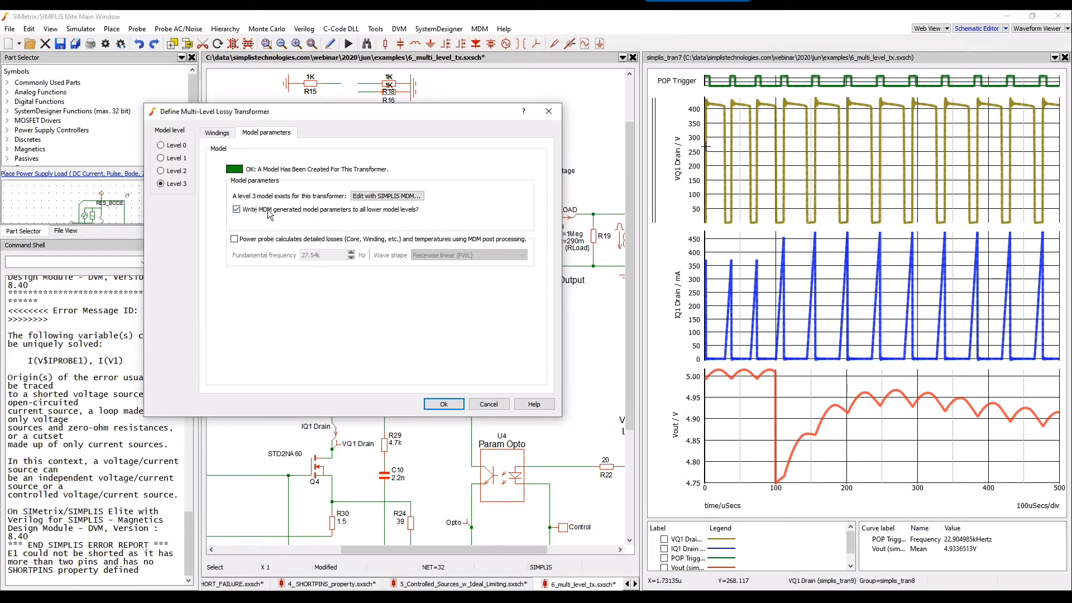
click(180, 173)
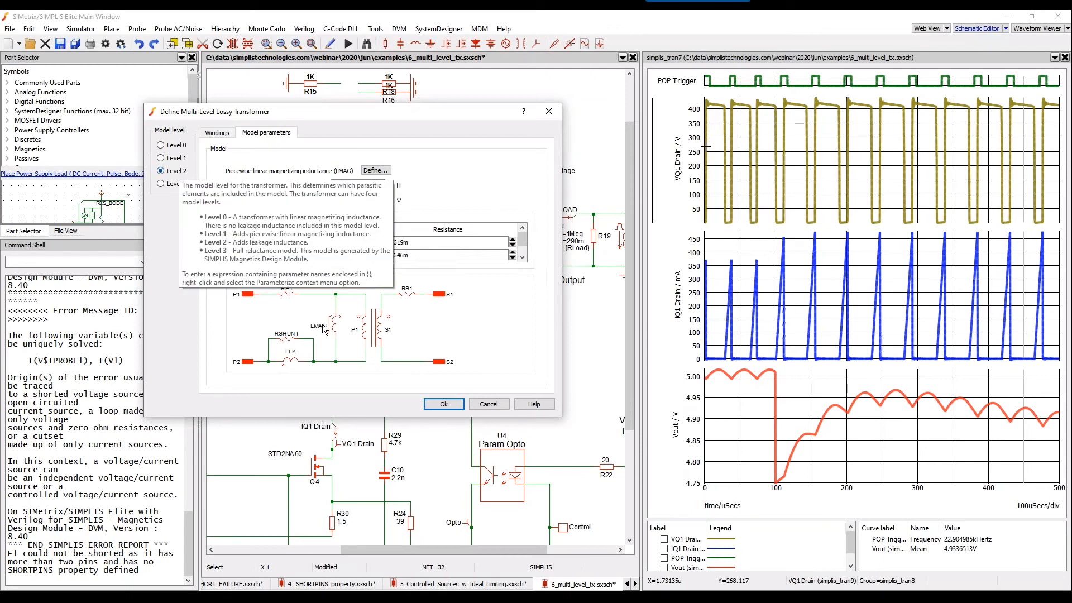
scroll(310, 247, down, 1)
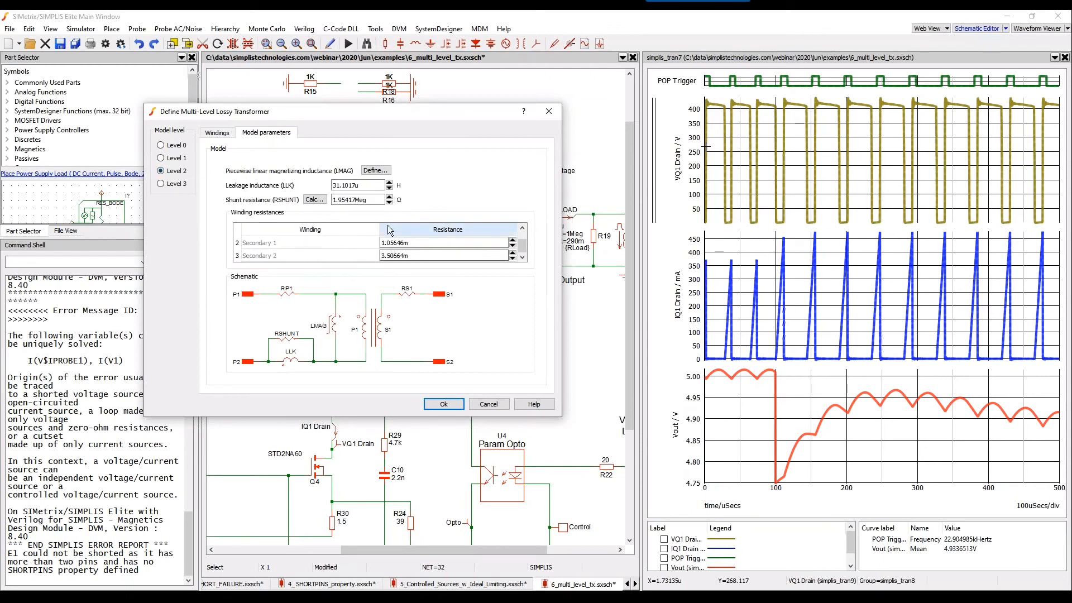
scroll(402, 252, up, 1)
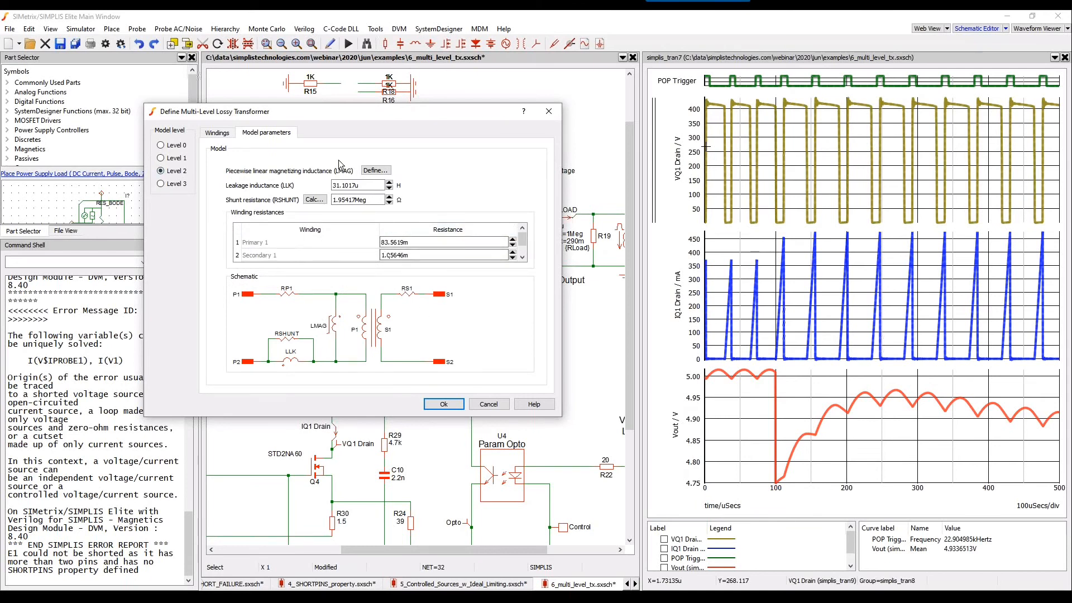
click(177, 158)
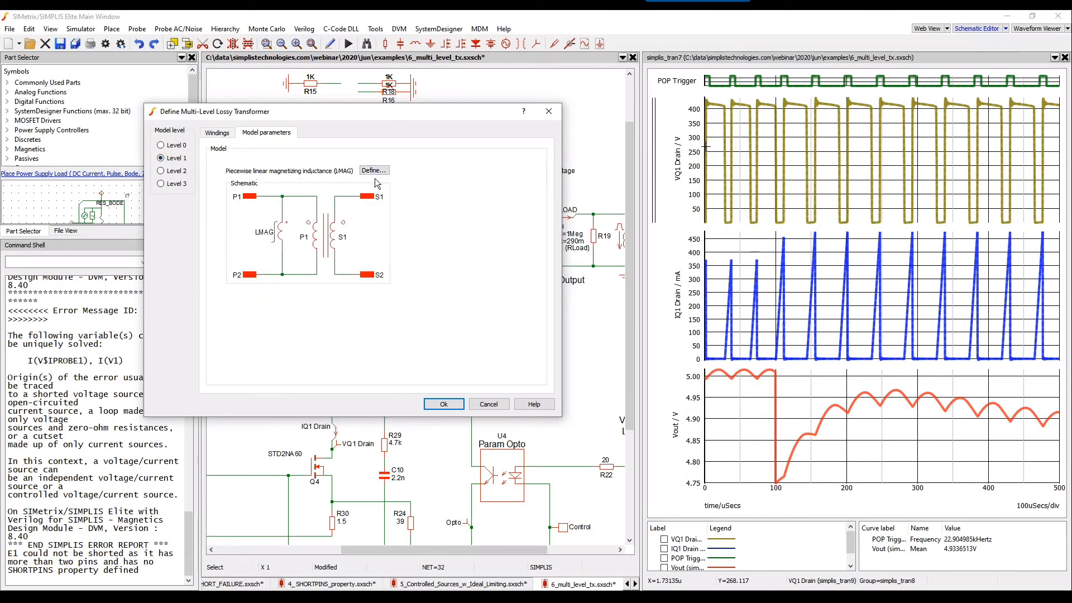
click(177, 171)
click(177, 158)
click(177, 183)
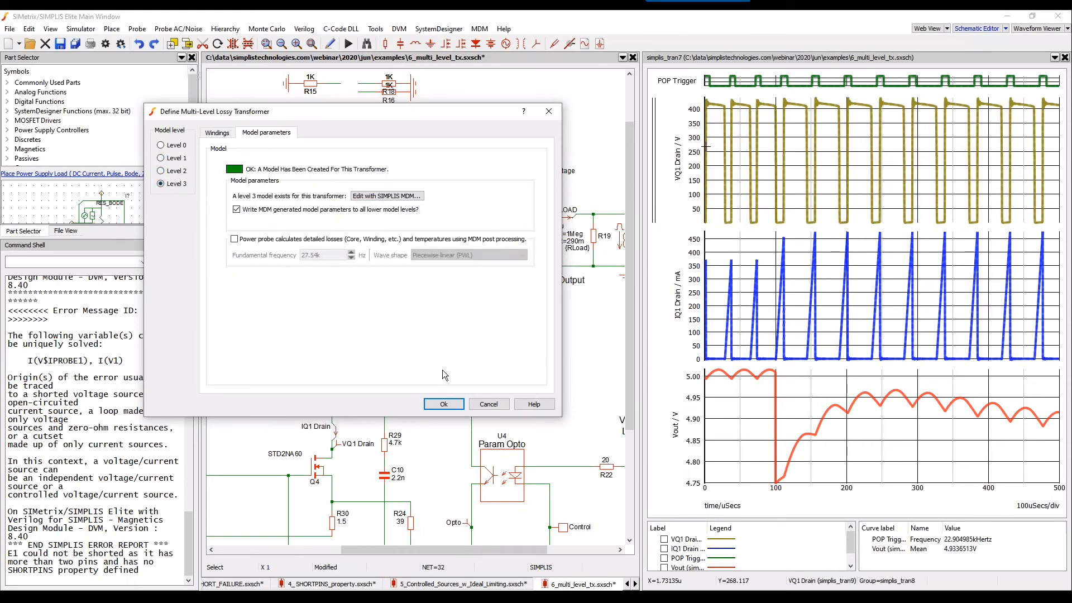
Keep TX3 at model Level 3, accept the transformer definition, and run the simulation
click(166, 158)
click(167, 173)
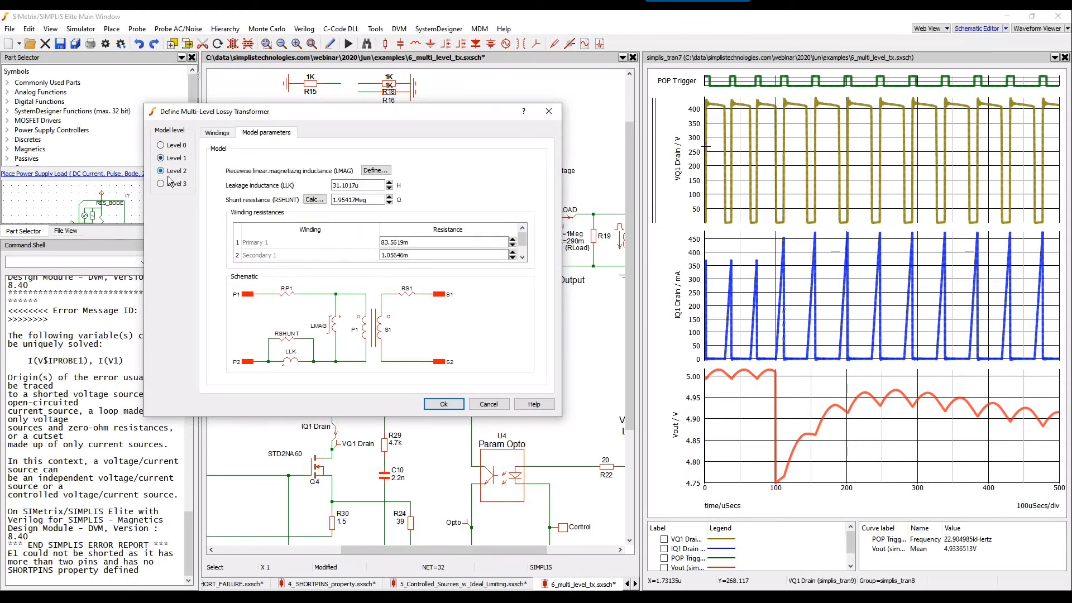
click(173, 183)
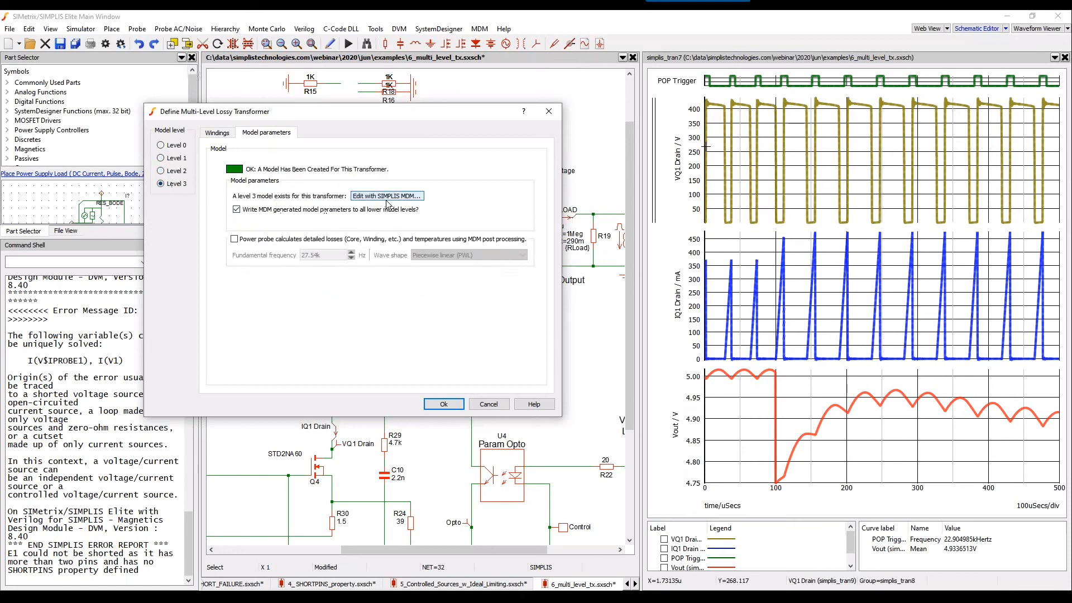
click(457, 405)
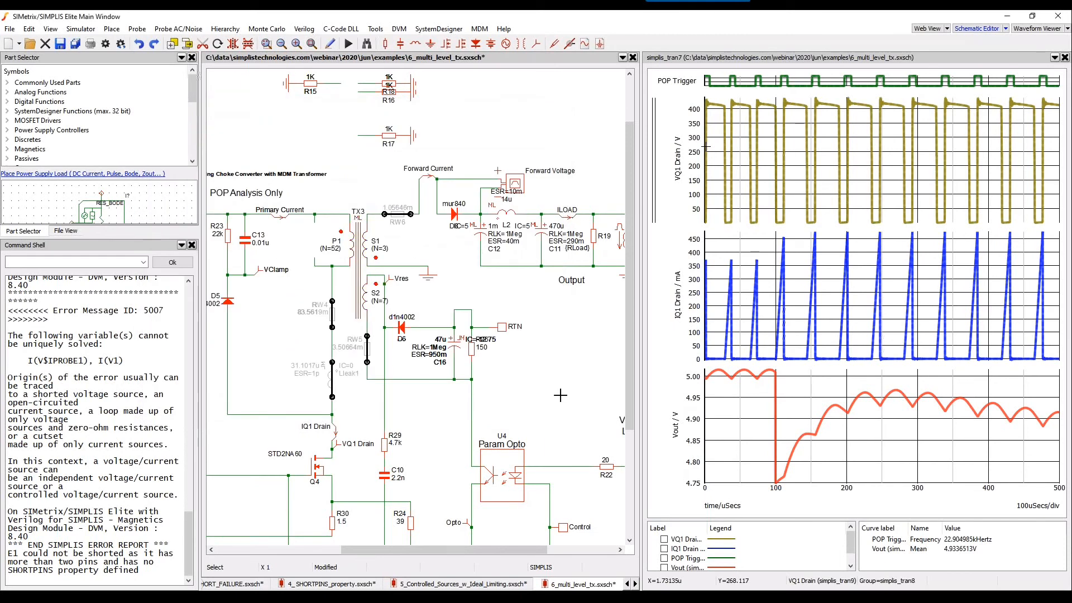
key(F9)
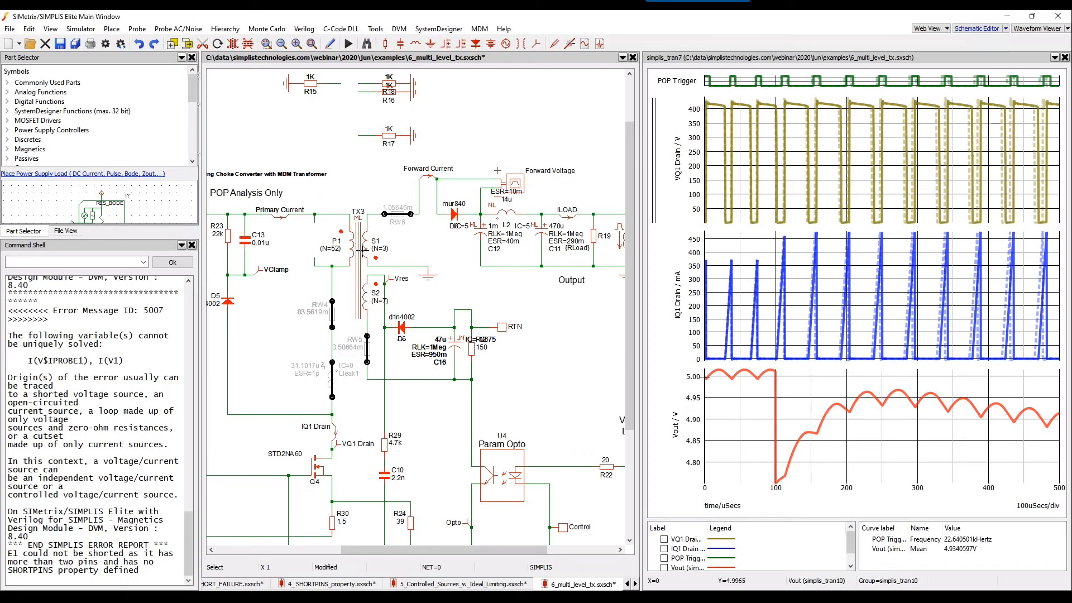
Enable power-probe calculation of detailed losses and temperatures with MDM post processing for TX3
double_click(363, 250)
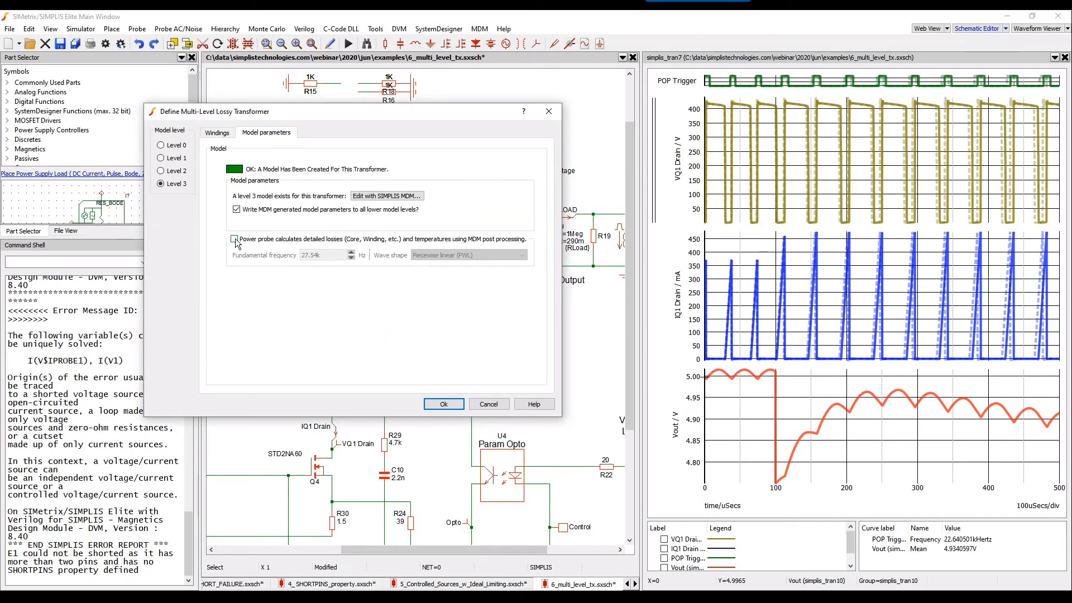
click(234, 240)
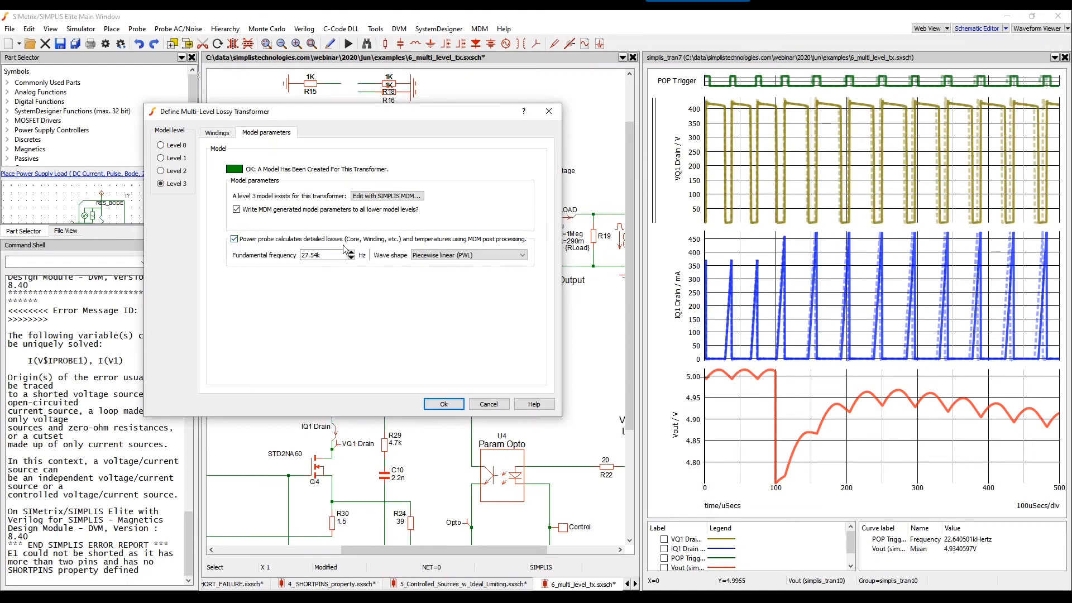
click(447, 405)
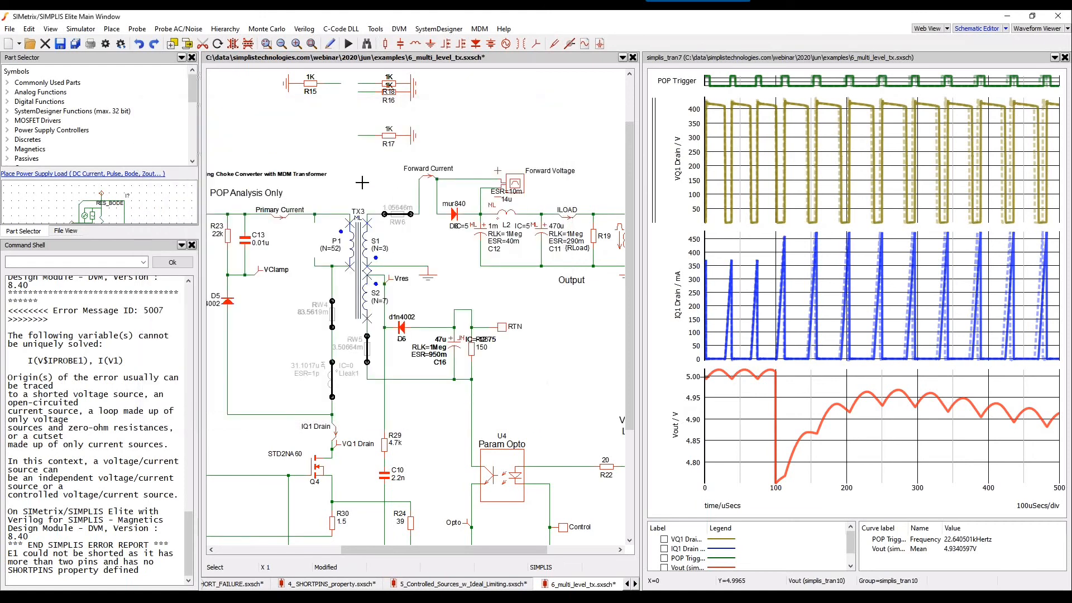
Place a fixed power probe on transformer TX3 and run the simulation
click(132, 29)
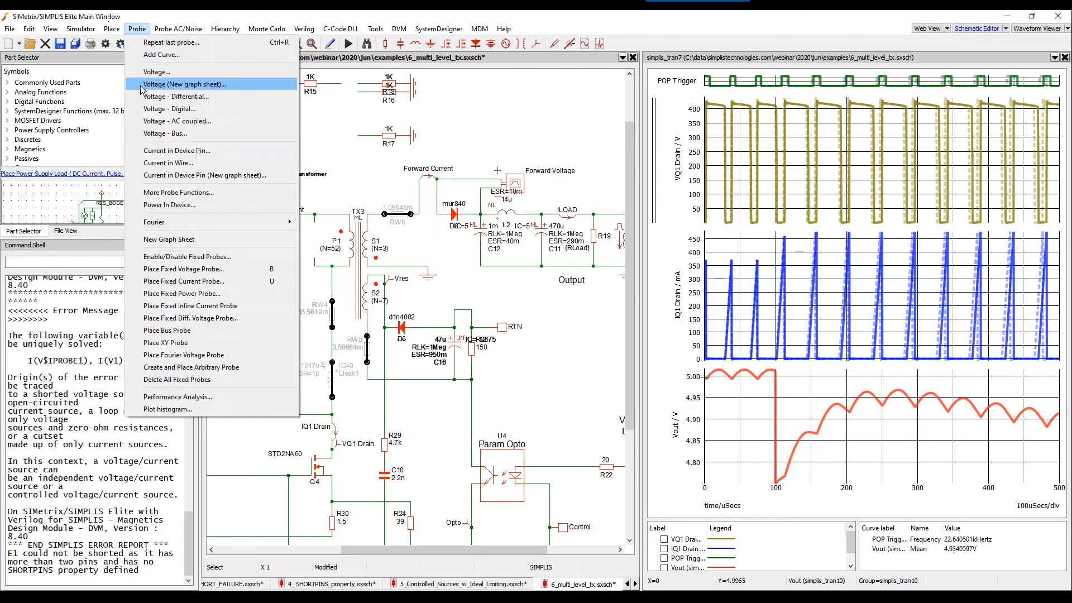
click(198, 298)
click(630, 338)
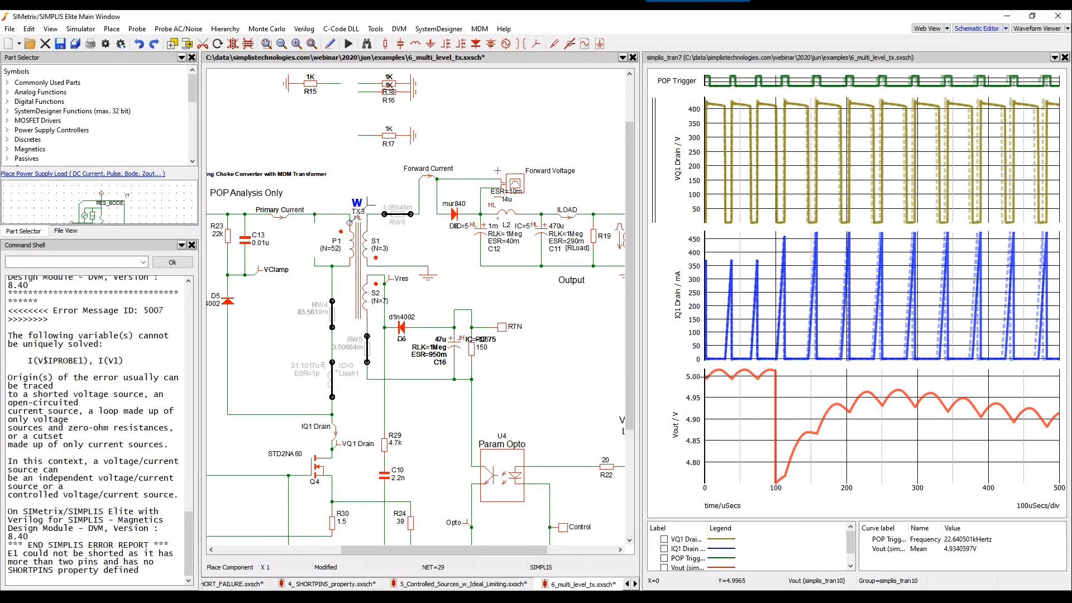
click(350, 222)
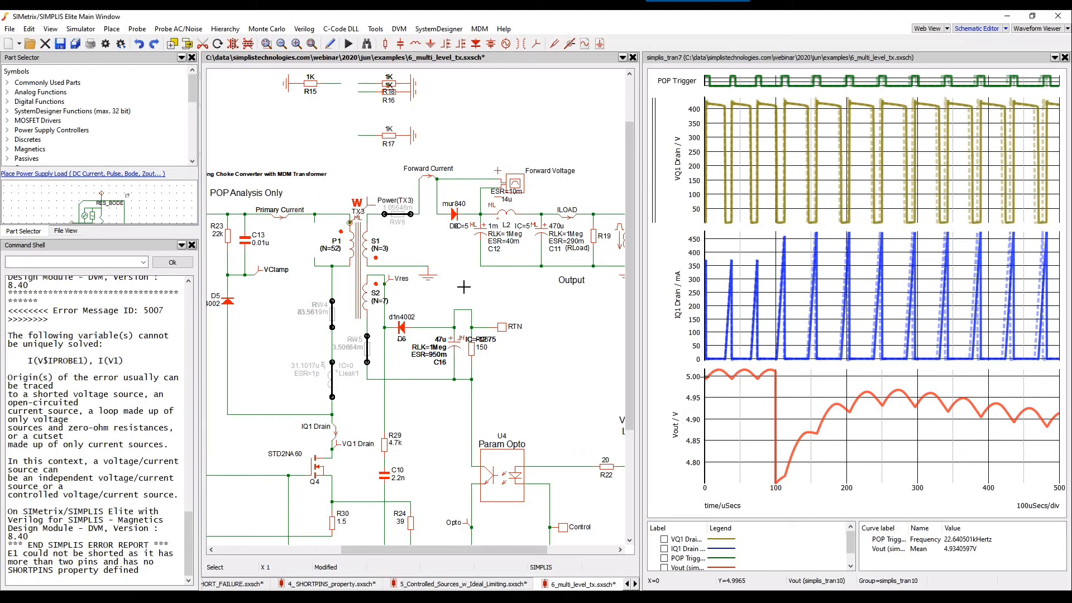
key(F9)
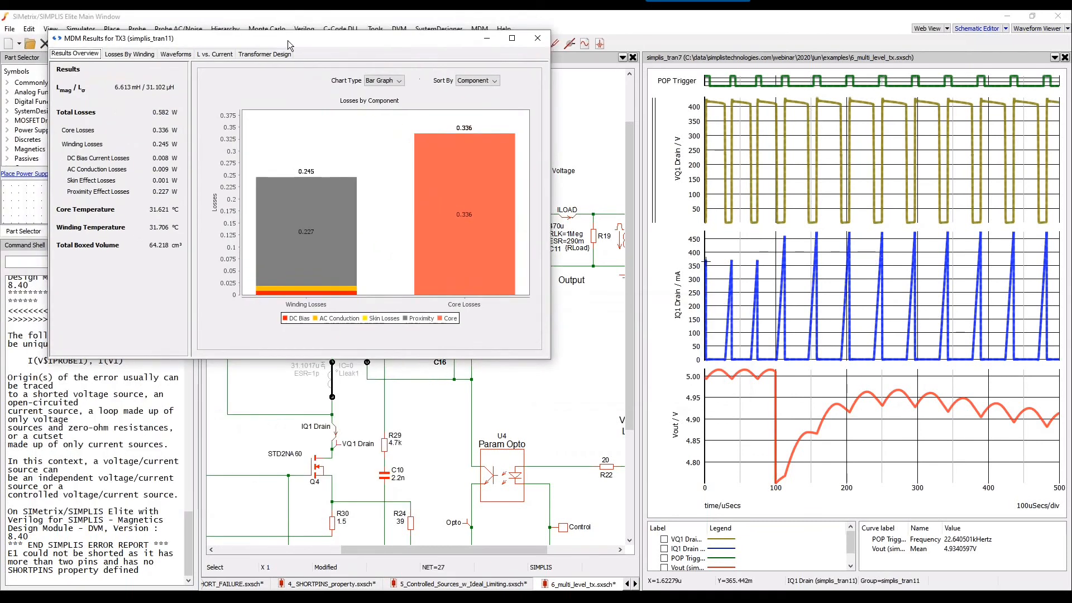
Enlarge the MDM results window for TX3 and examine the losses by winding in the core cross-section
drag(289, 45, 299, 47)
drag(561, 362, 652, 434)
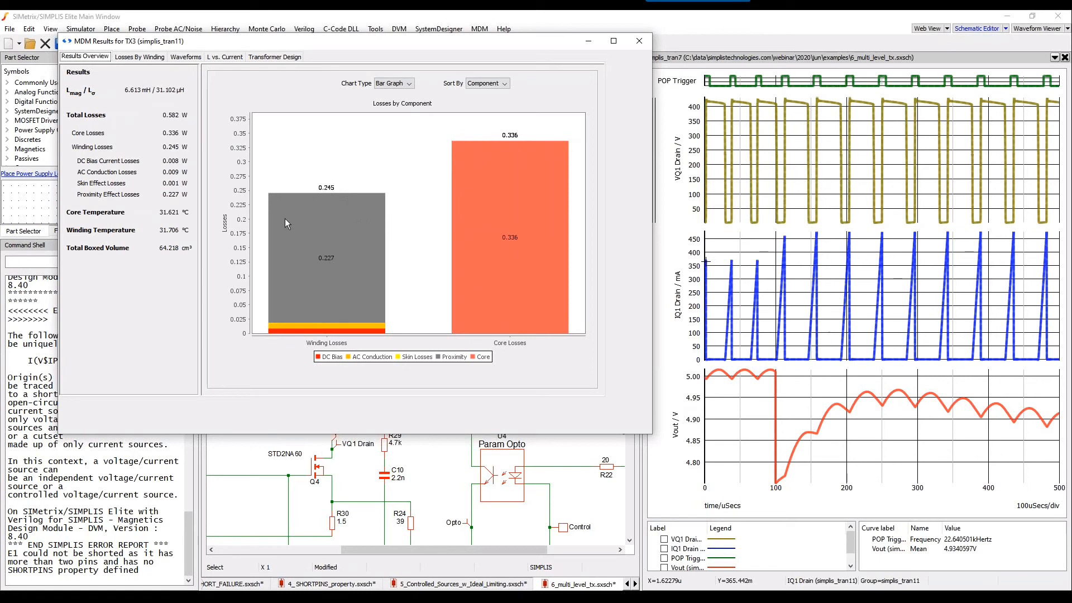
click(132, 59)
scroll(227, 209, up, 3)
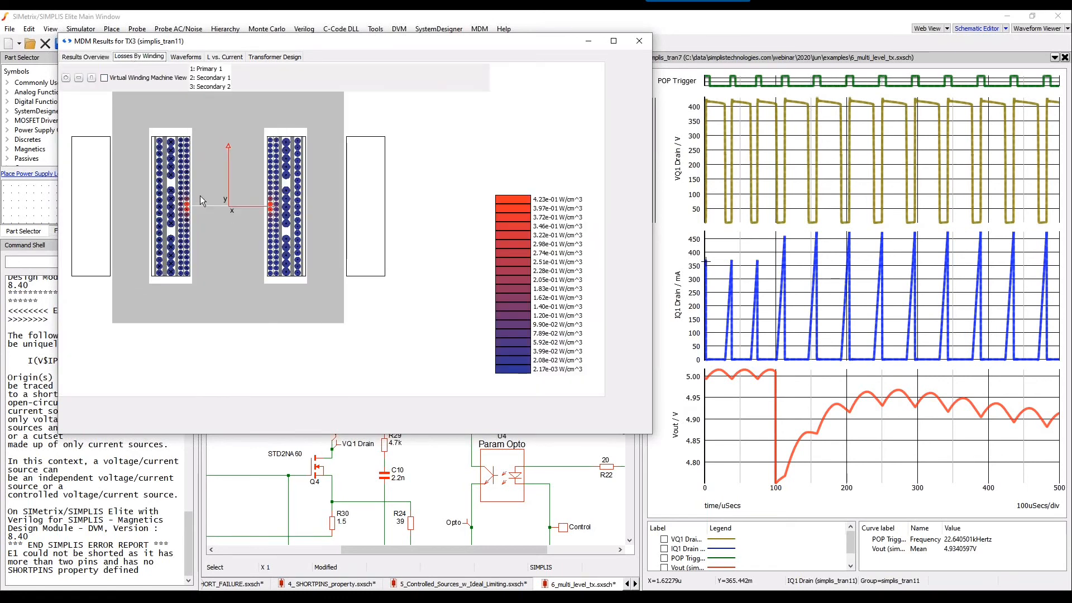
scroll(196, 192, up, 1)
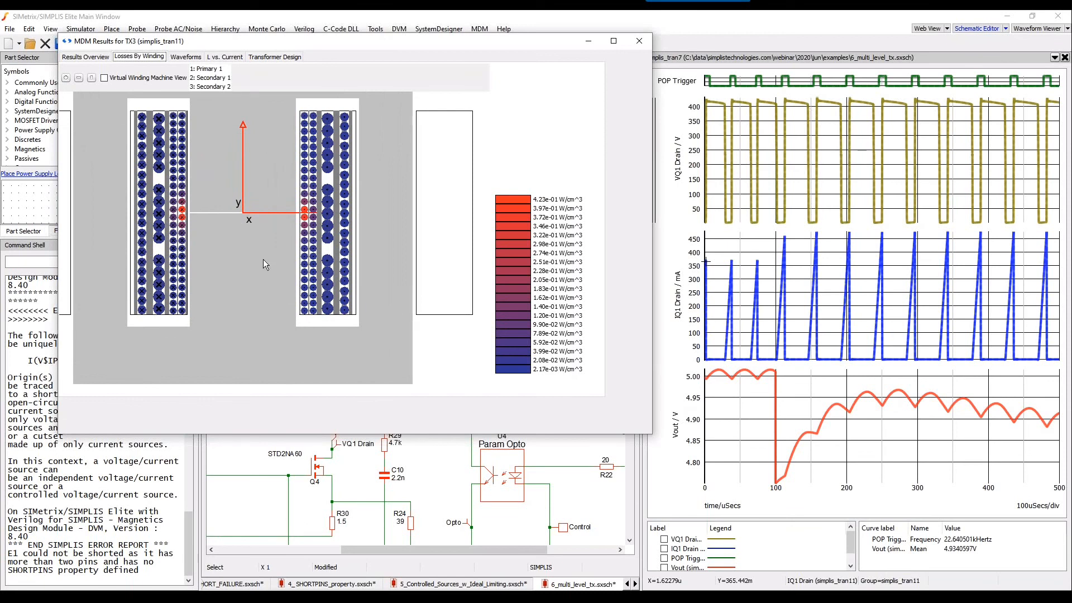
Examine TX3's flux, current and voltage waveforms, its inductance versus current curve, and the transformer design report
click(187, 57)
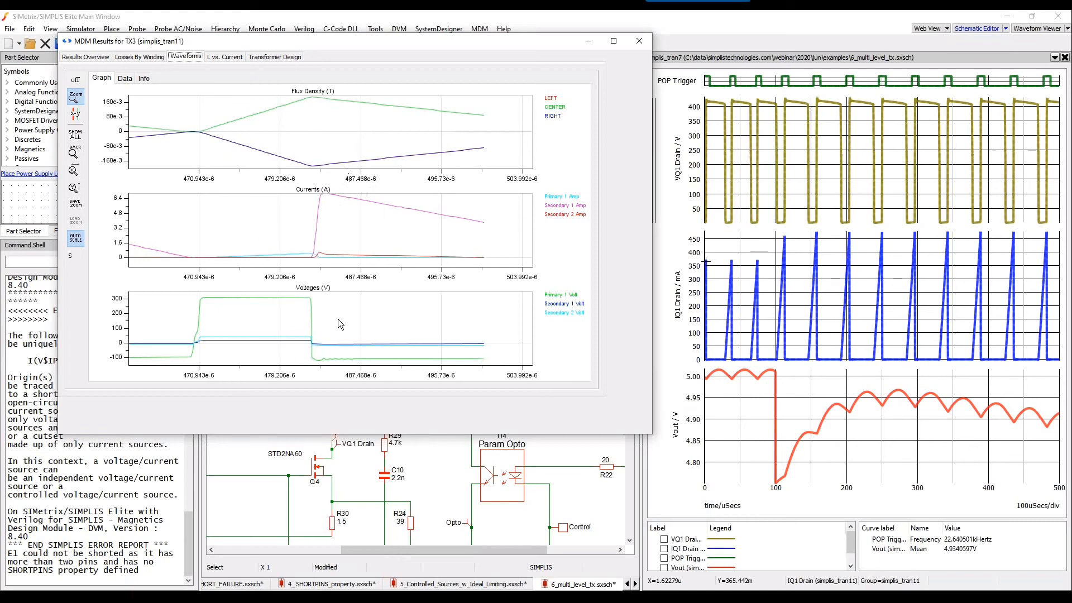
click(226, 57)
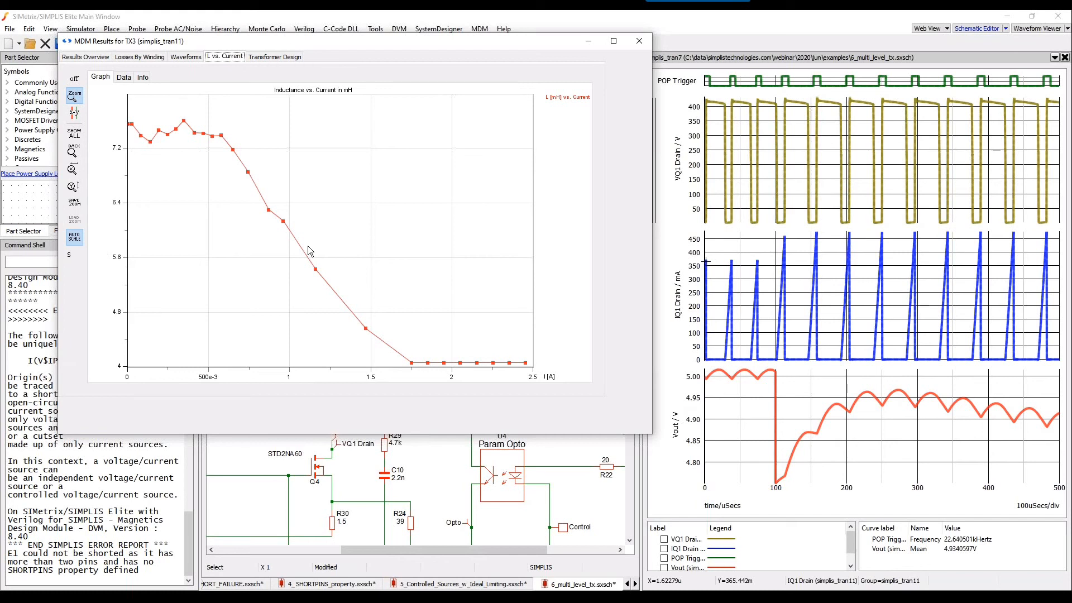
click(276, 56)
scroll(307, 265, down, 3)
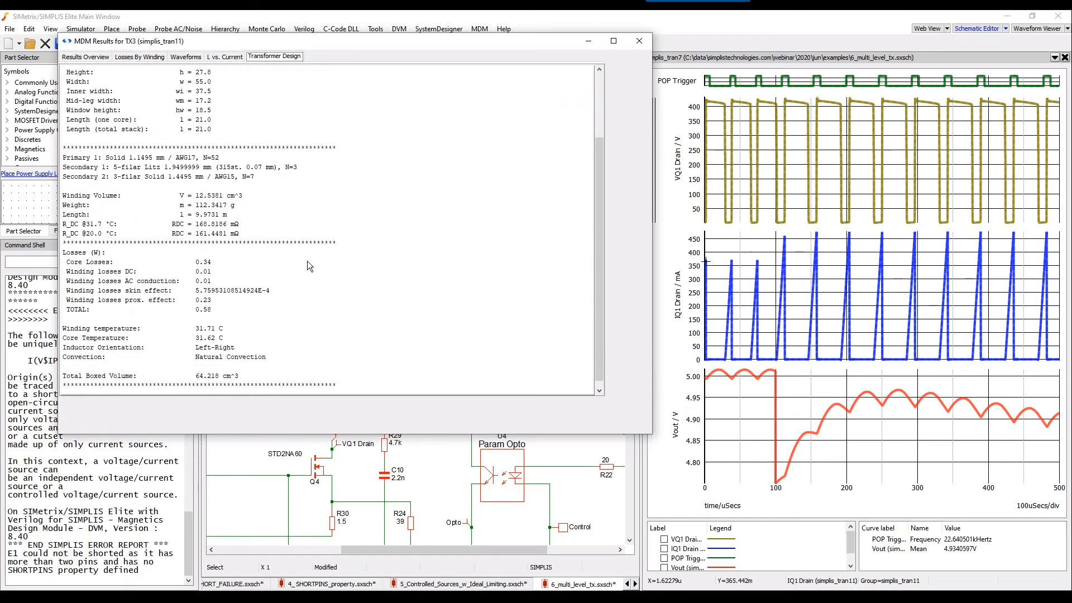
Return to the start of the transformer design report and close both TX3's MDM results and the simulation waveform graph
scroll(307, 266, up, 3)
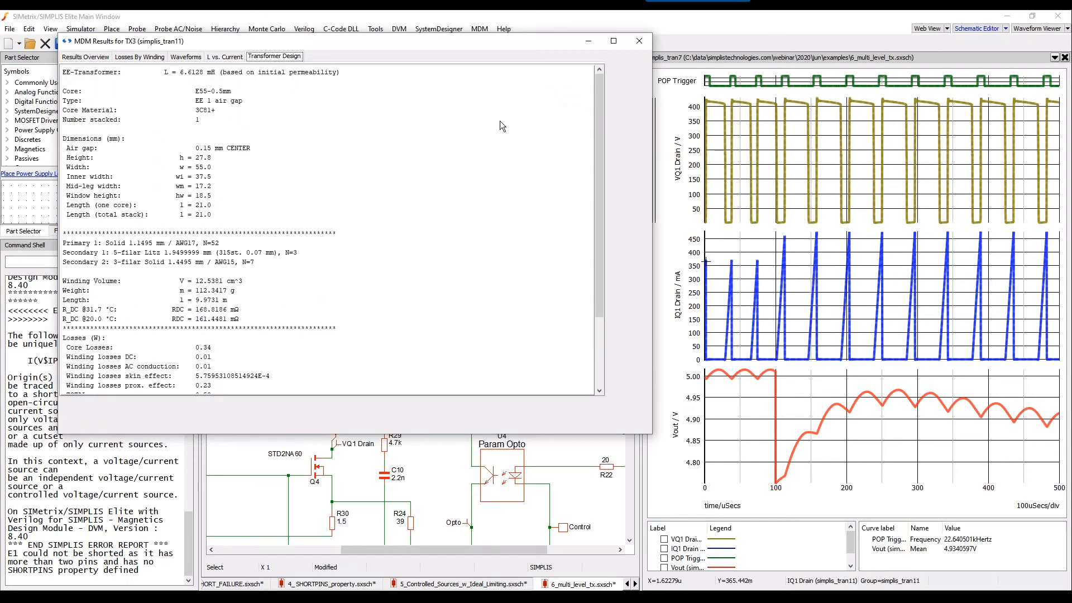
click(641, 41)
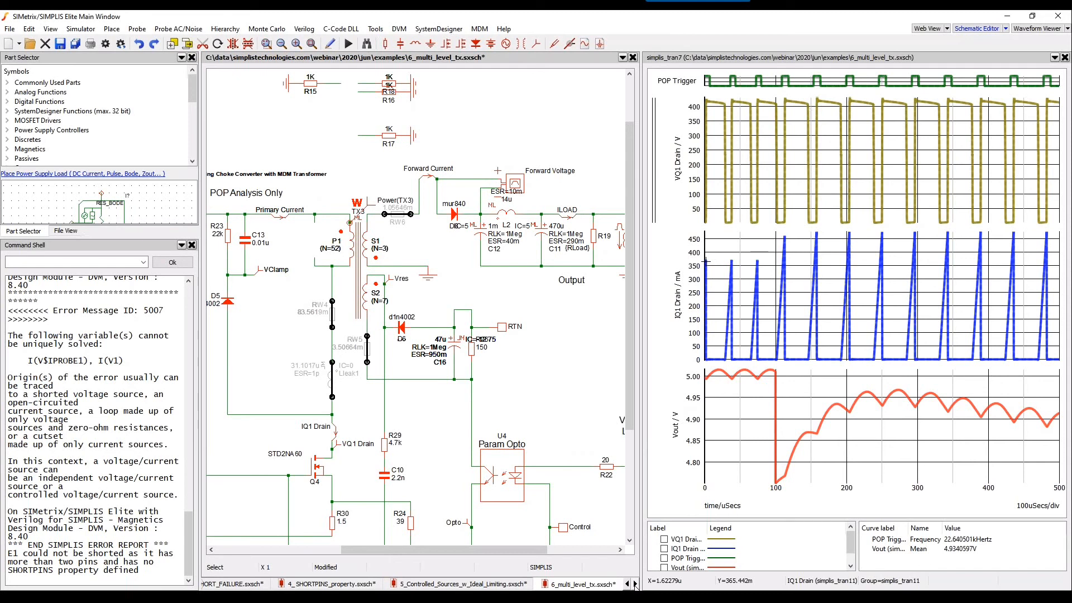
click(1065, 61)
click(1065, 58)
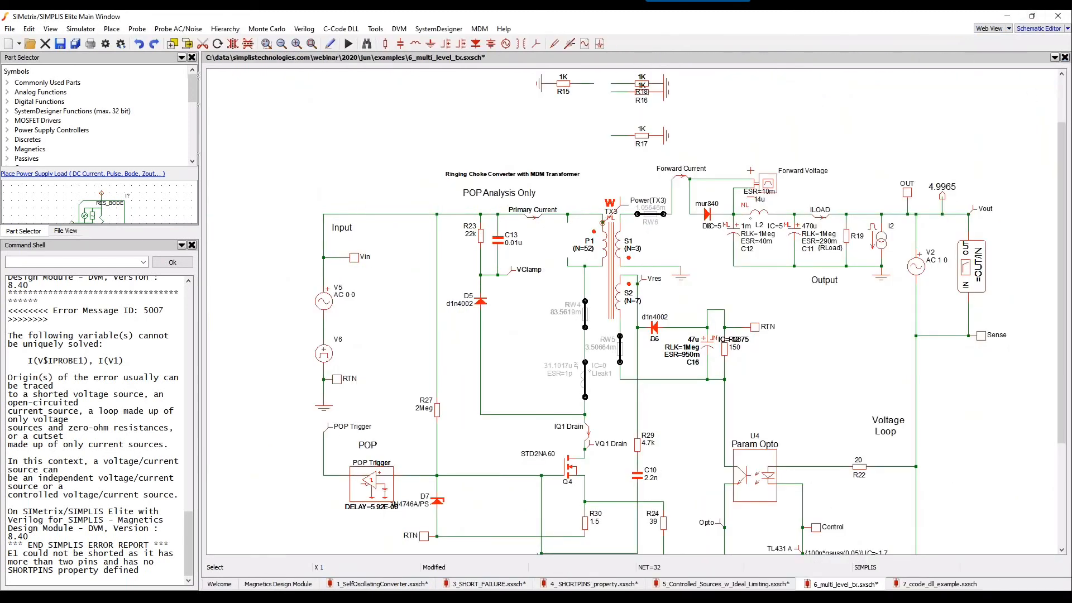
Go to the webinar slides and advance from Magnetics Design Module to the C-Code DLL-Defined Digital Devices requirements page
click(311, 583)
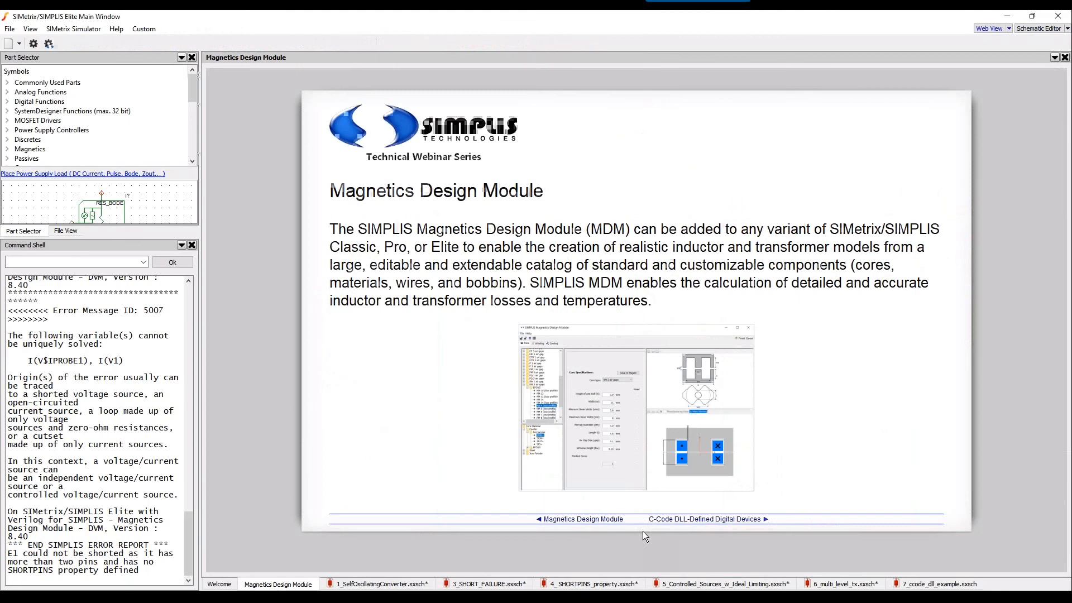
click(691, 524)
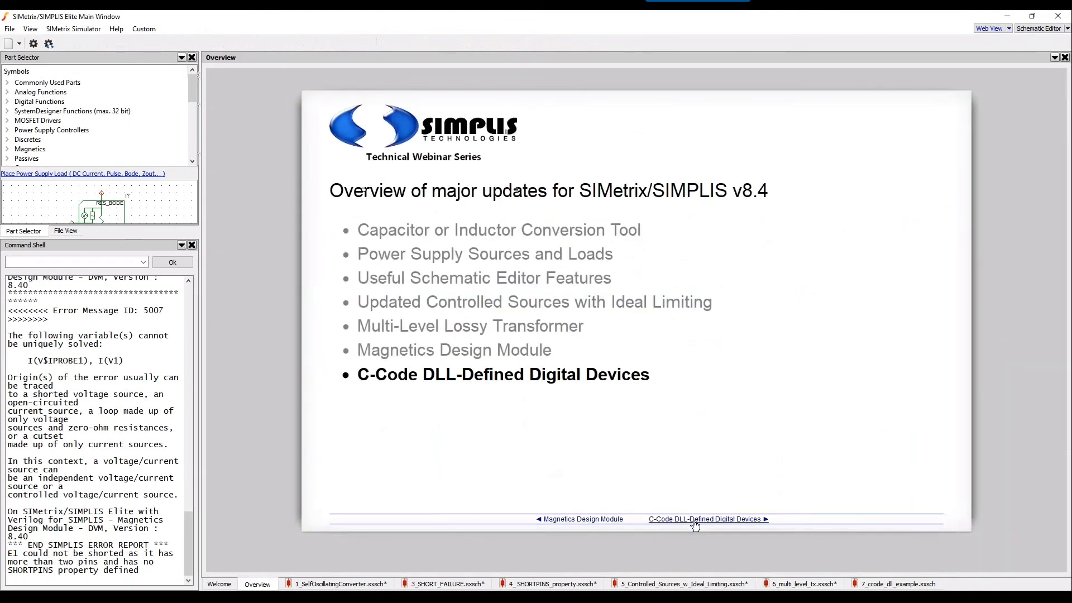
click(695, 519)
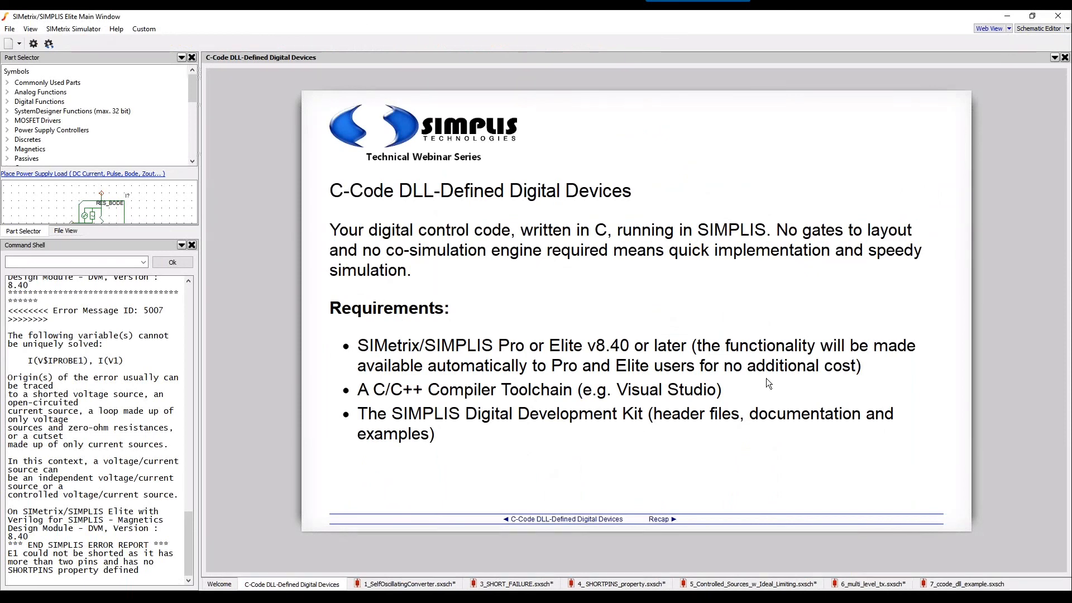
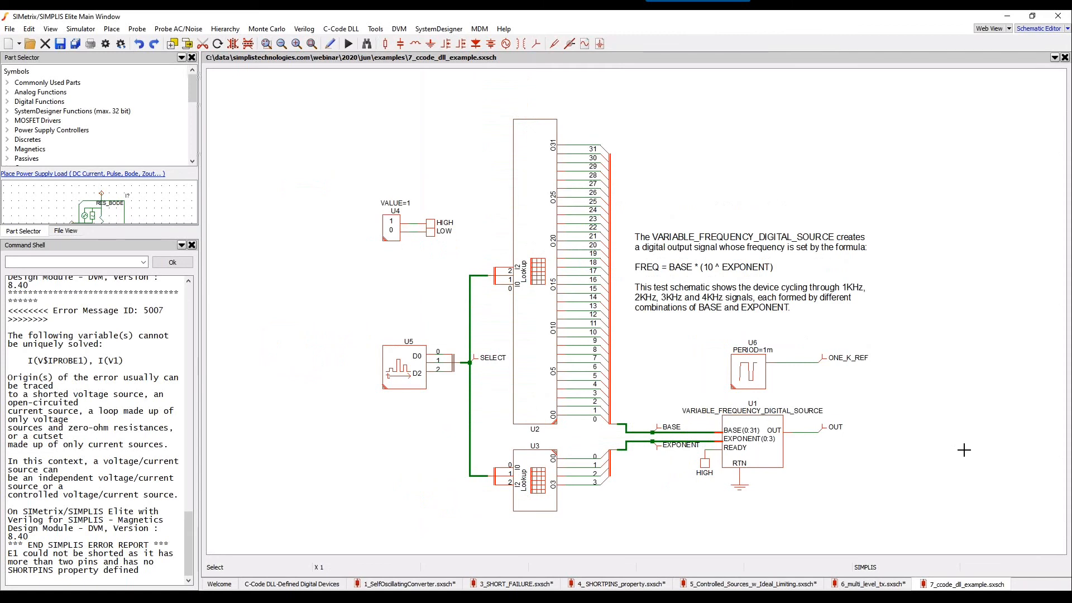
Open digital signal source U5 with the redefine-source option, examine its time and decimal value table, and close it
double_click(406, 360)
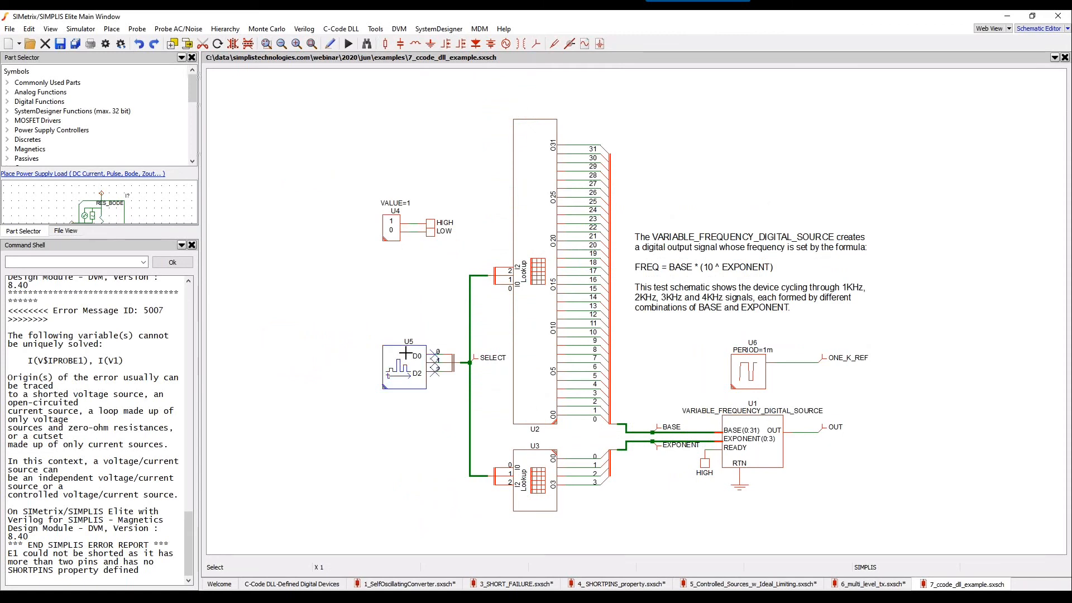
click(418, 323)
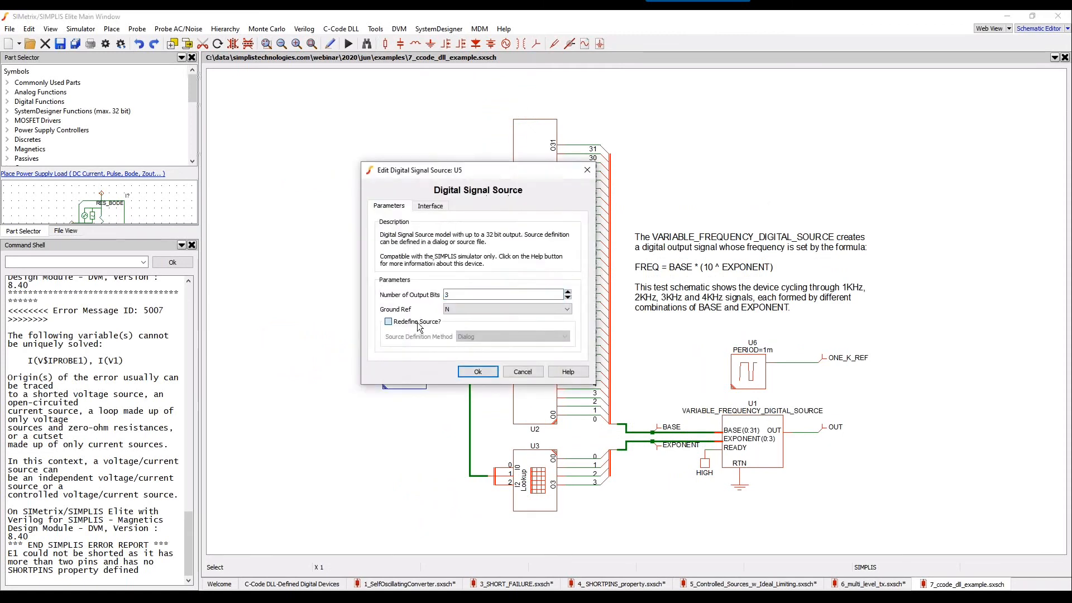
click(478, 372)
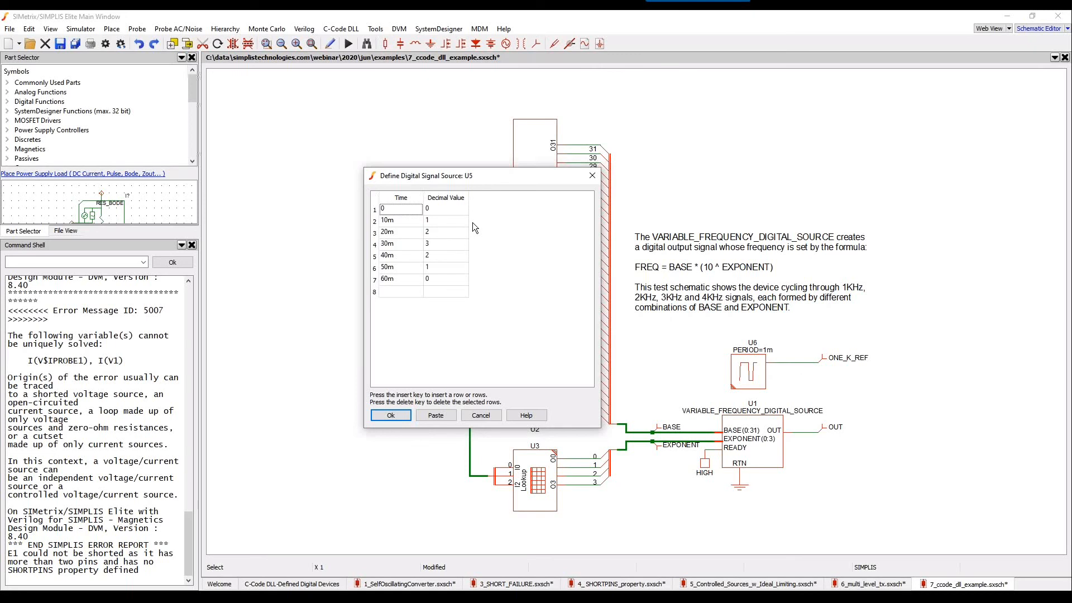
drag(510, 186, 770, 185)
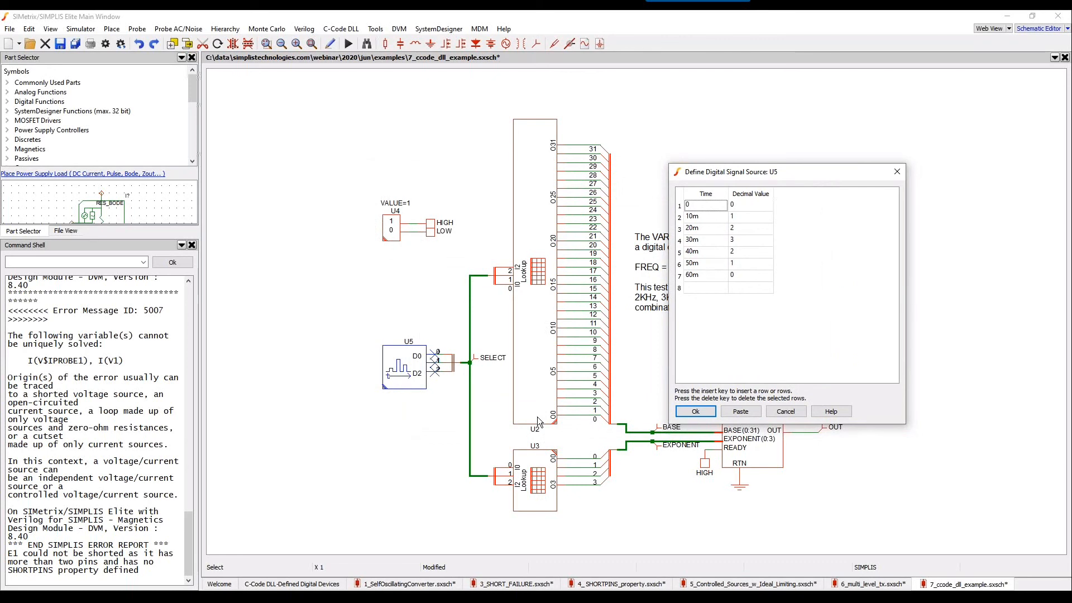
key(Return)
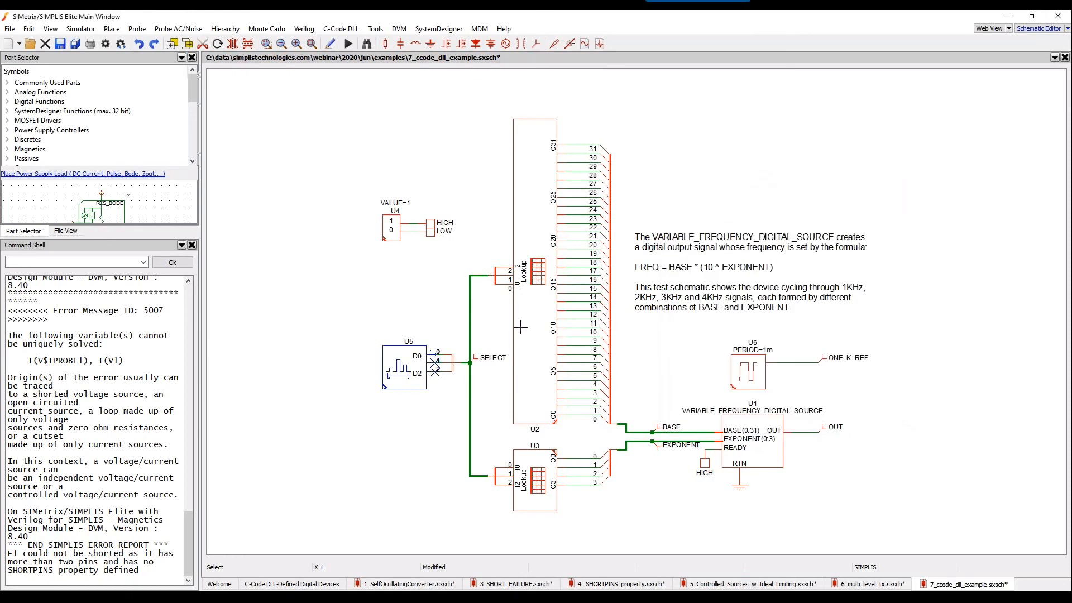
Open digital lookup table U2 with the redefine-table option and examine its decimal input and output entries
double_click(530, 319)
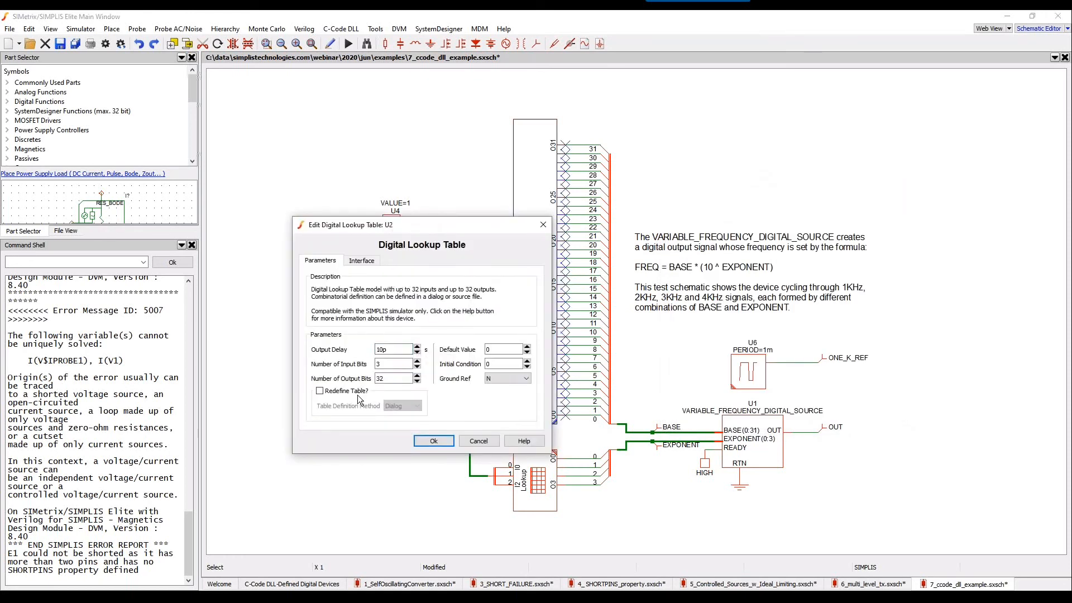
click(366, 390)
click(433, 440)
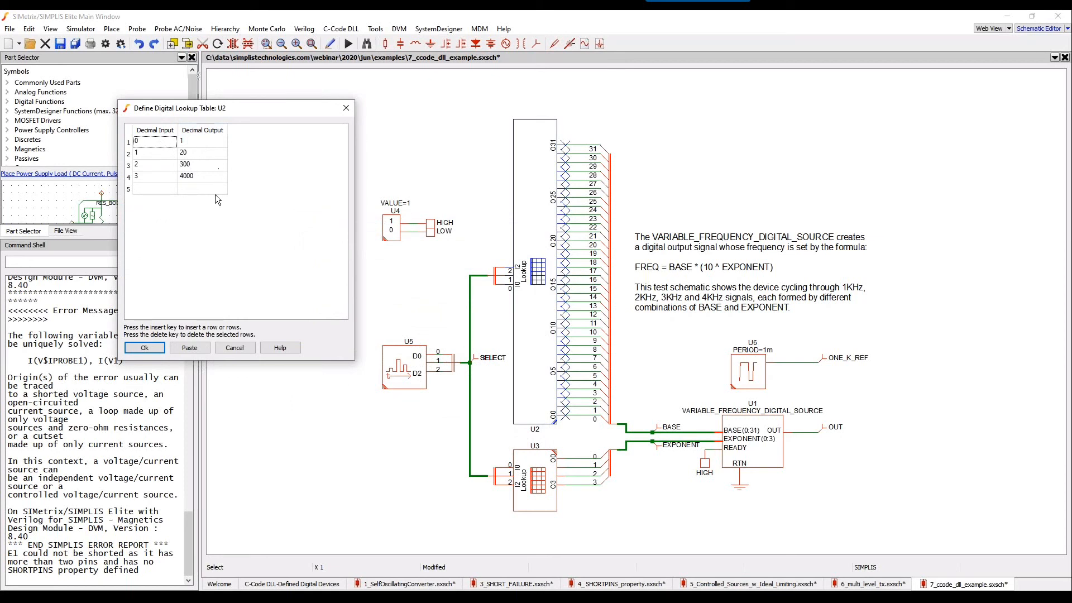
click(145, 348)
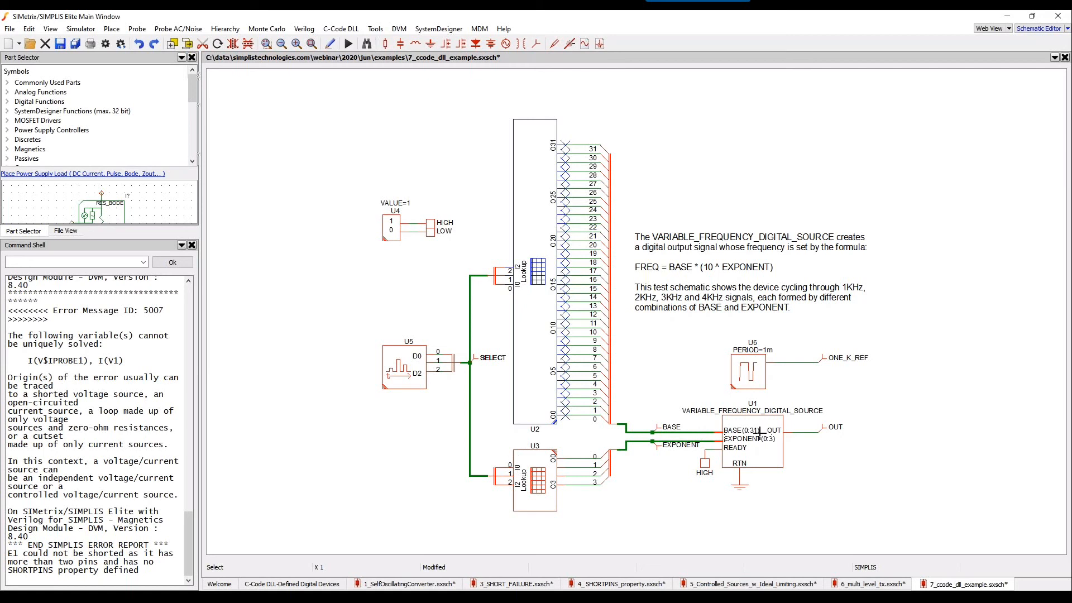
Inspect the decimal input-to-output definition of lookup table U3 through its redefine-table option, and cancel the table definition
double_click(536, 486)
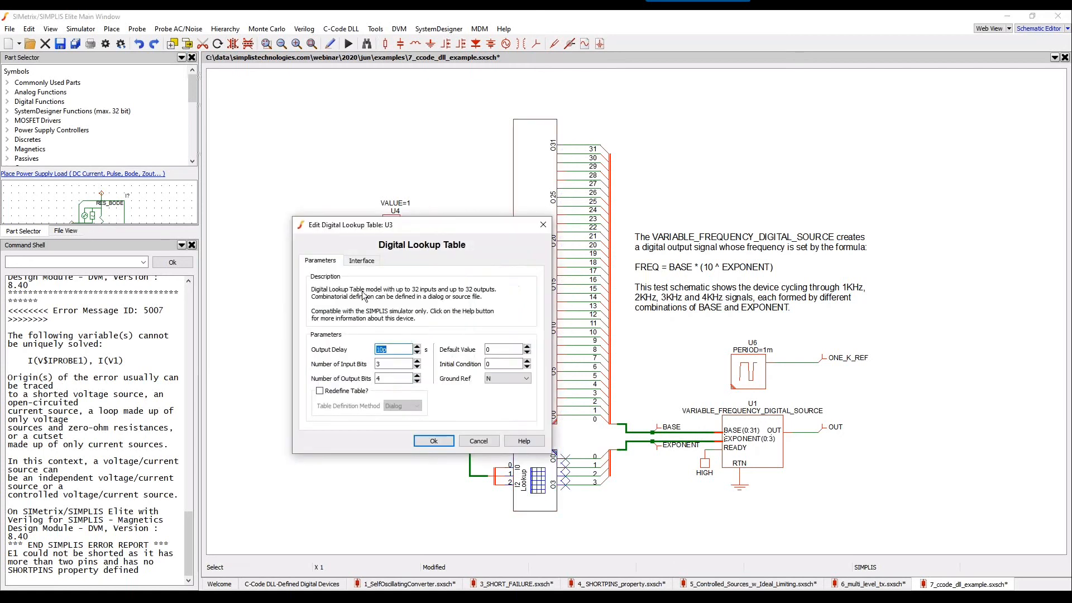
click(342, 392)
click(423, 441)
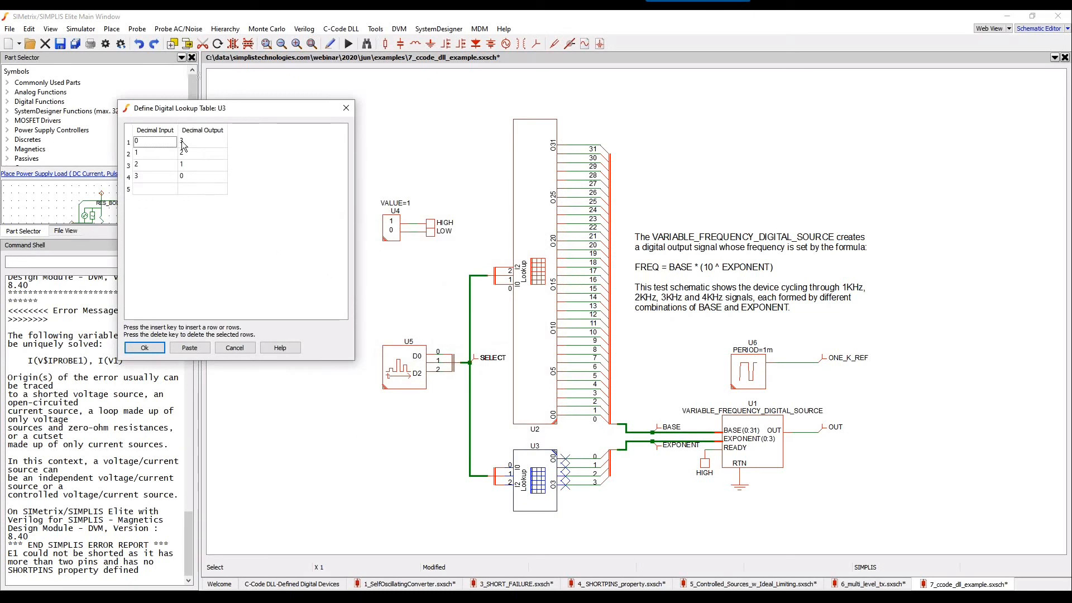
click(229, 349)
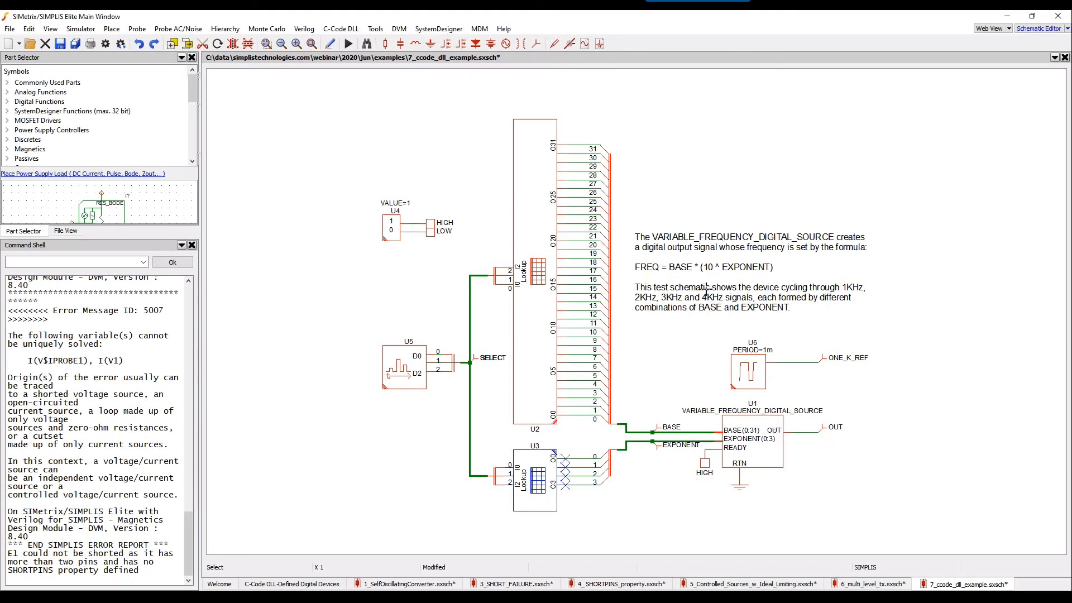
Run the simulation of the 7_ccode_dll_example schematic and bring the variable-frequency source U1 into view beside the waveforms
click(685, 272)
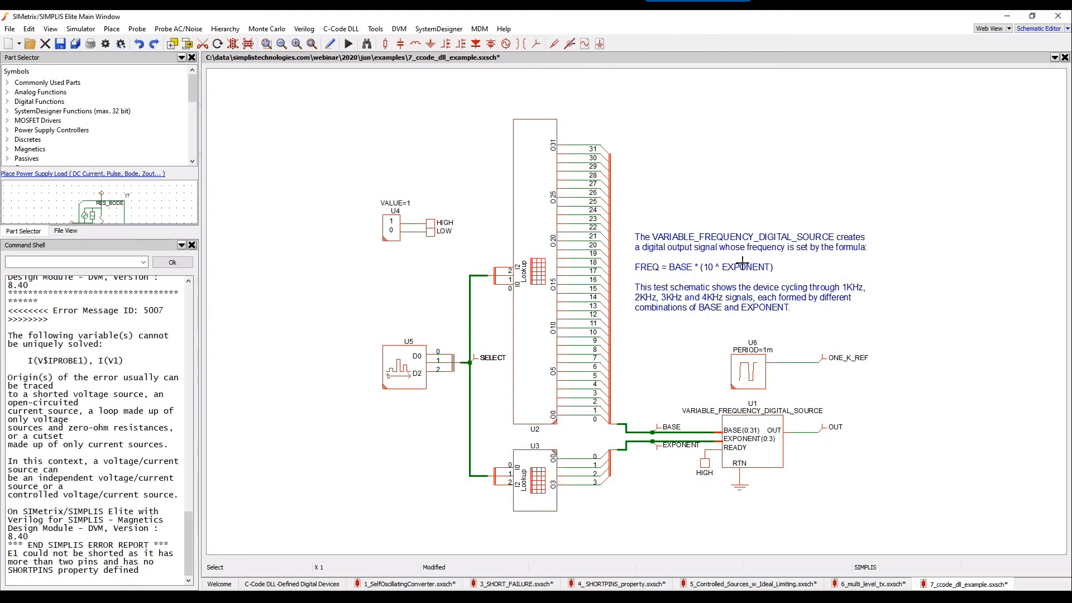
click(675, 433)
key(F9)
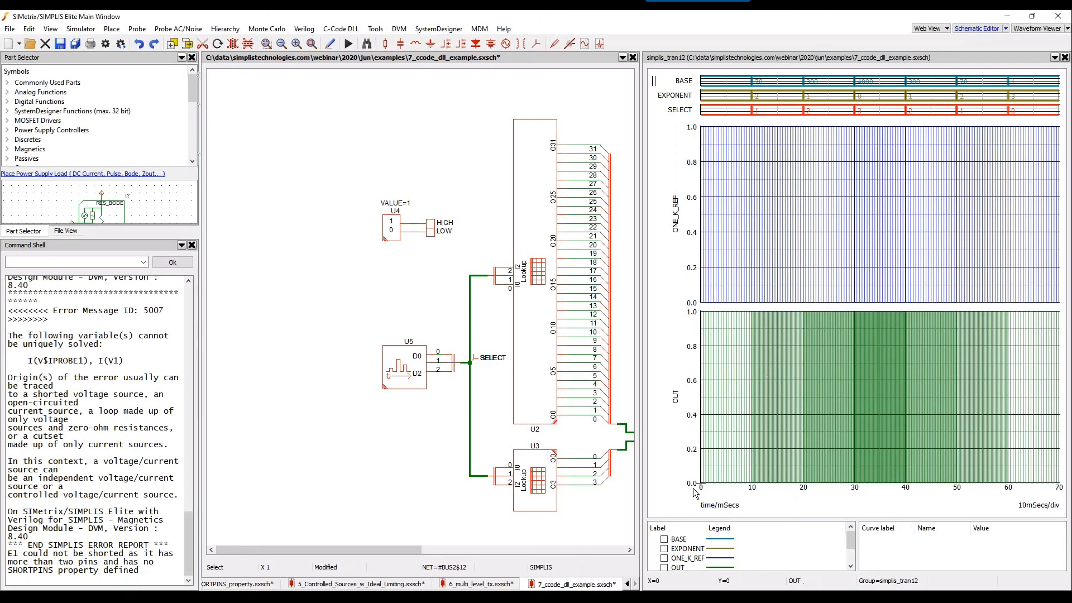
drag(402, 551, 565, 551)
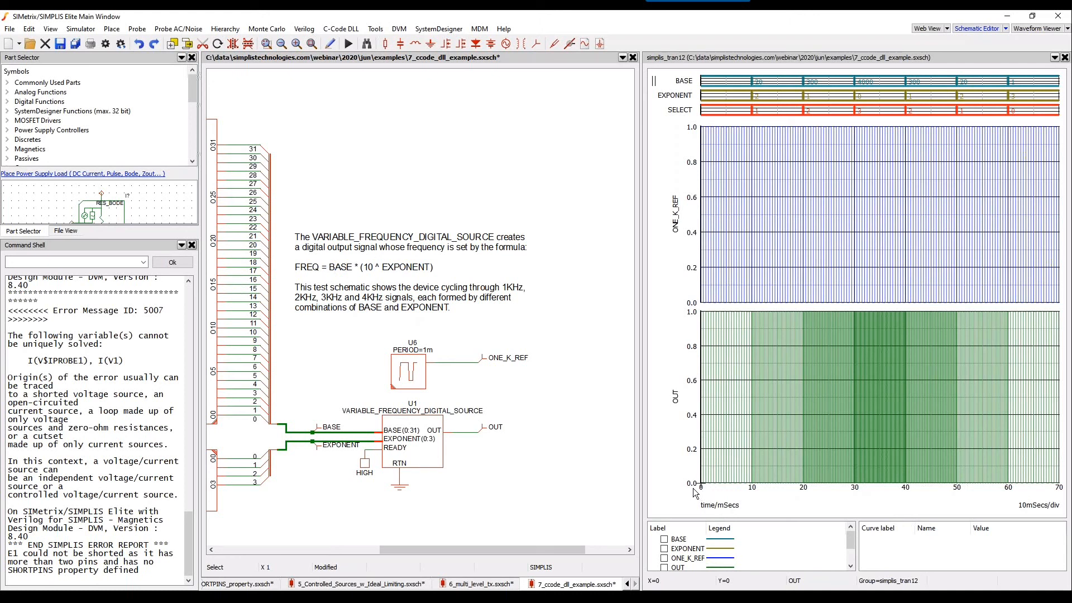
Compare the OUT signal with ONE_K_REF over the first 10 ms and around the change at 10 ms
drag(696, 489, 755, 496)
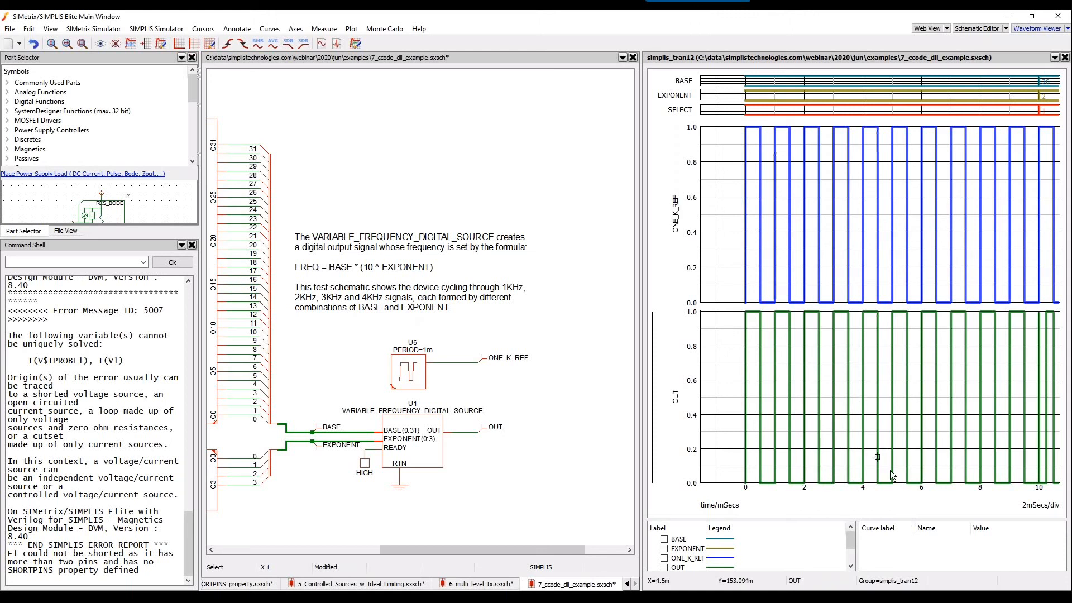
click(82, 43)
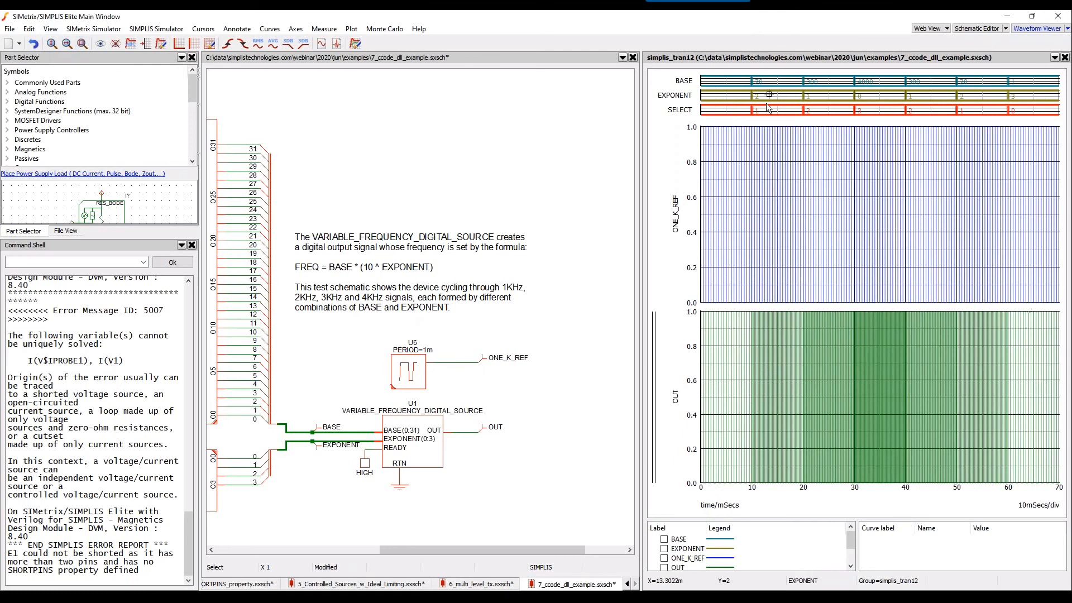
drag(751, 501, 793, 491)
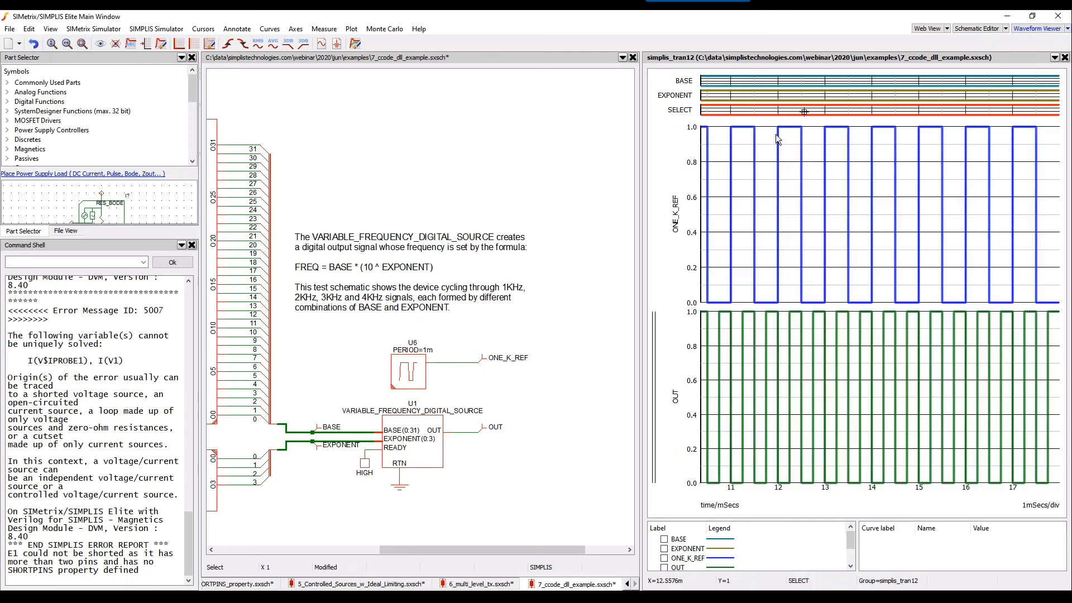
scroll(728, 193, up, 2)
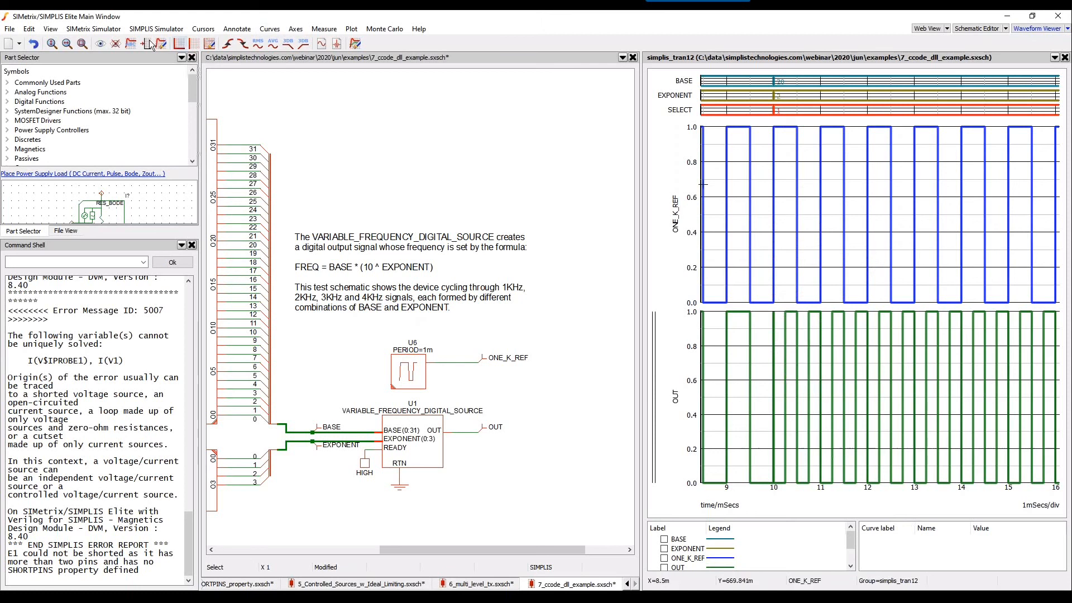
Compare the OUT signal with ONE_K_REF over short intervals starting at 20 ms and 30 ms
click(82, 43)
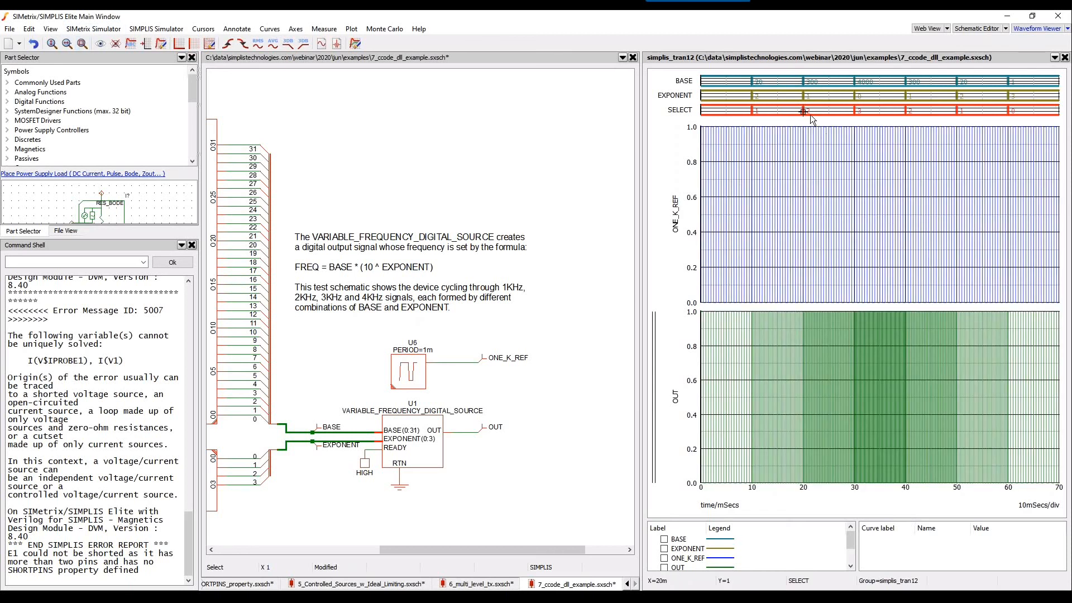
drag(804, 488, 820, 488)
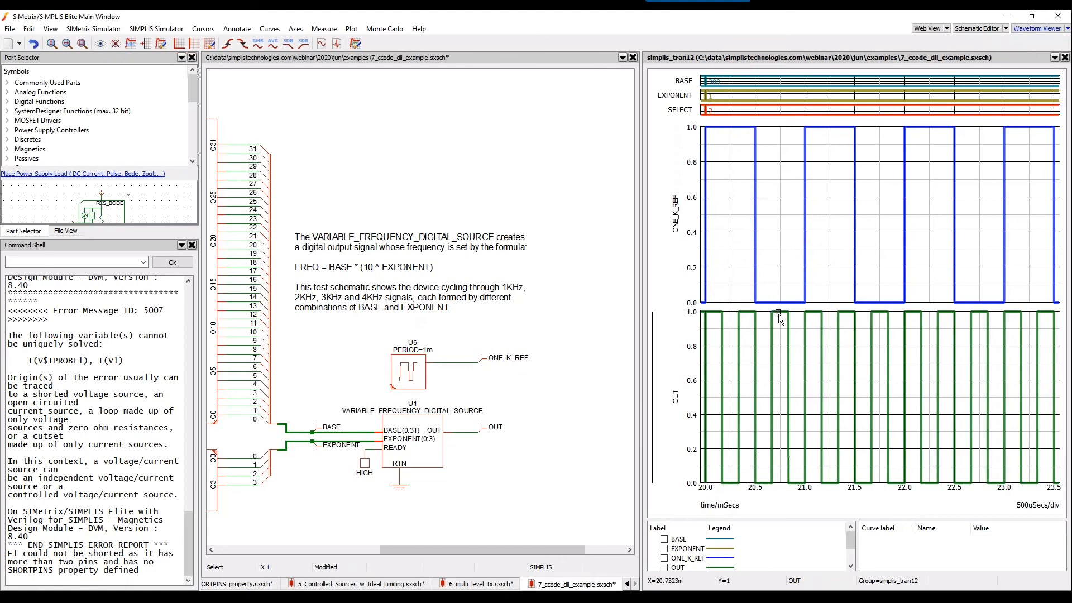
click(84, 45)
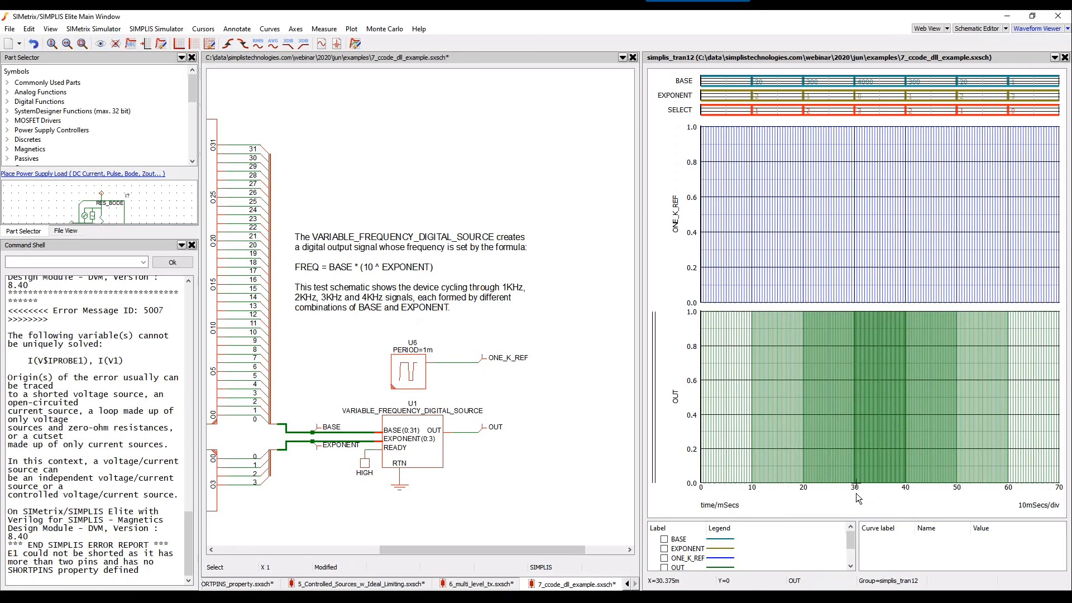
drag(870, 494, 870, 494)
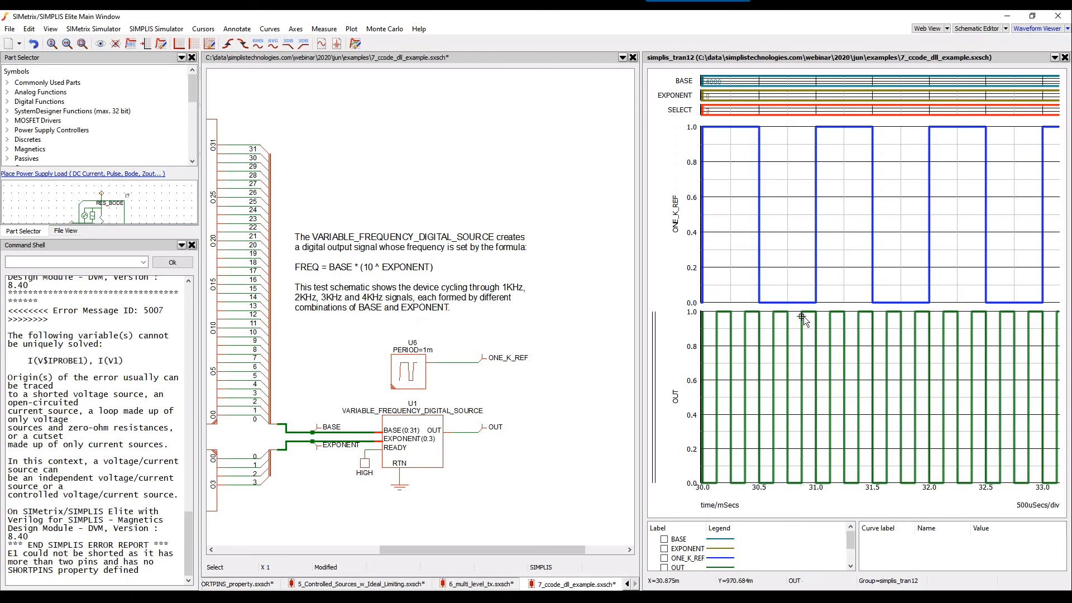
Review the schematic from source U5 through the lookup tables to U1, and close the waveform graph
drag(407, 548, 311, 549)
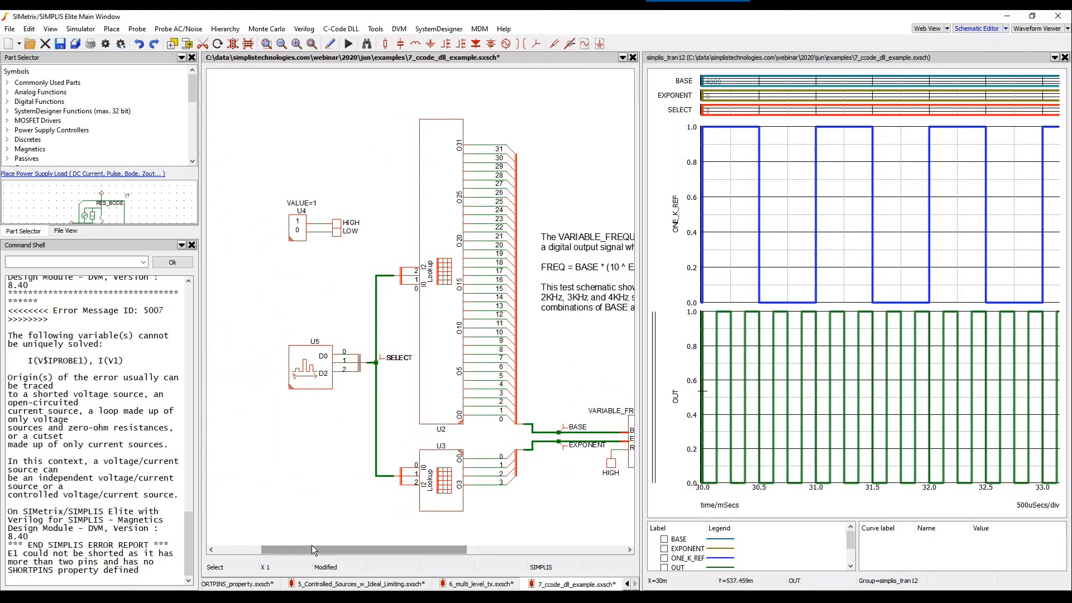
drag(312, 545, 437, 560)
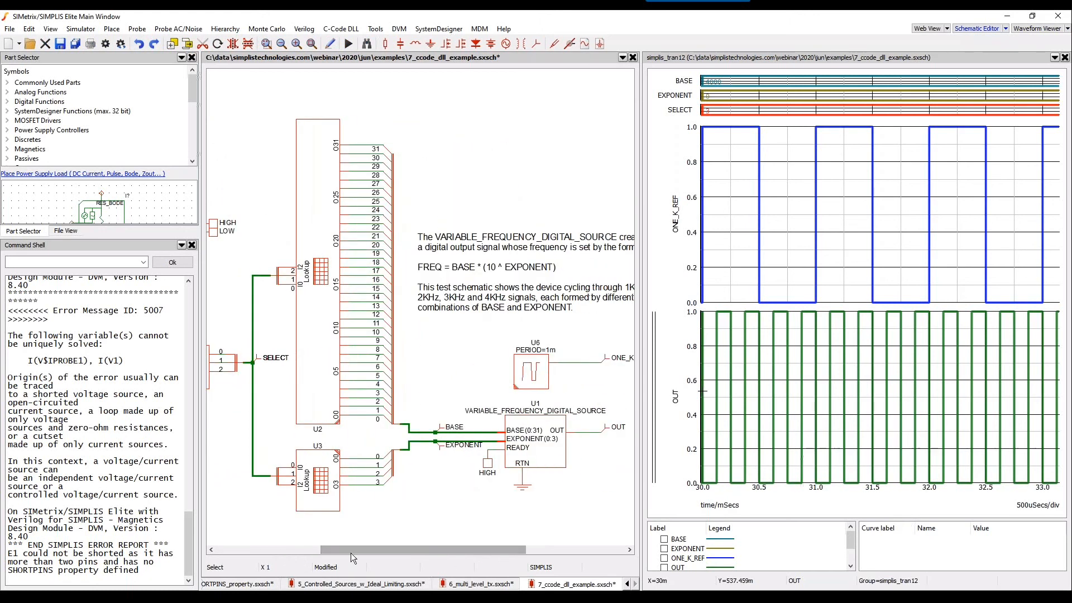
drag(363, 549, 375, 548)
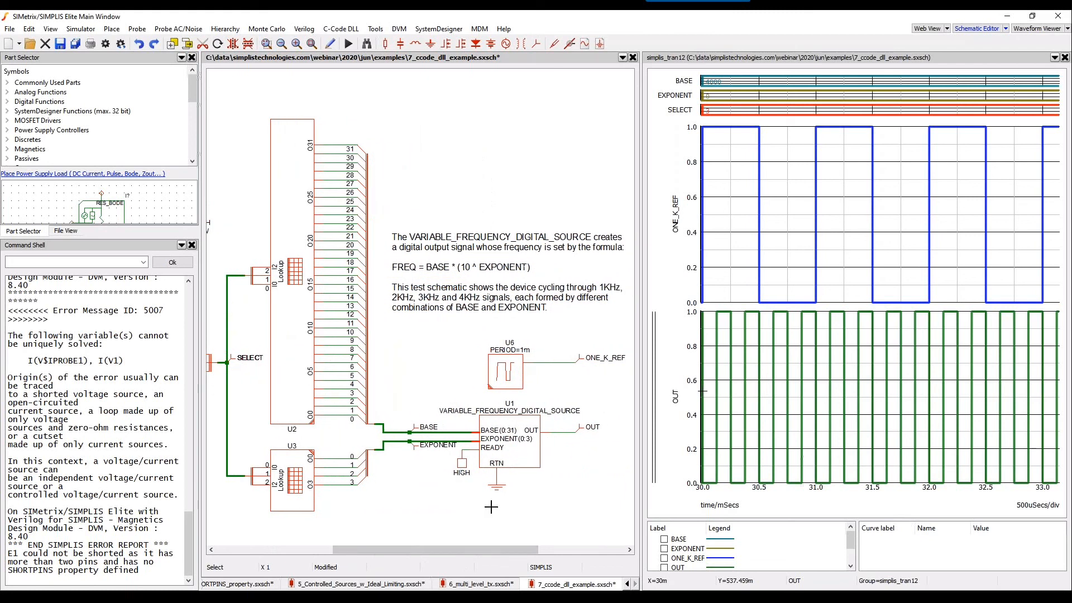
drag(505, 549, 535, 549)
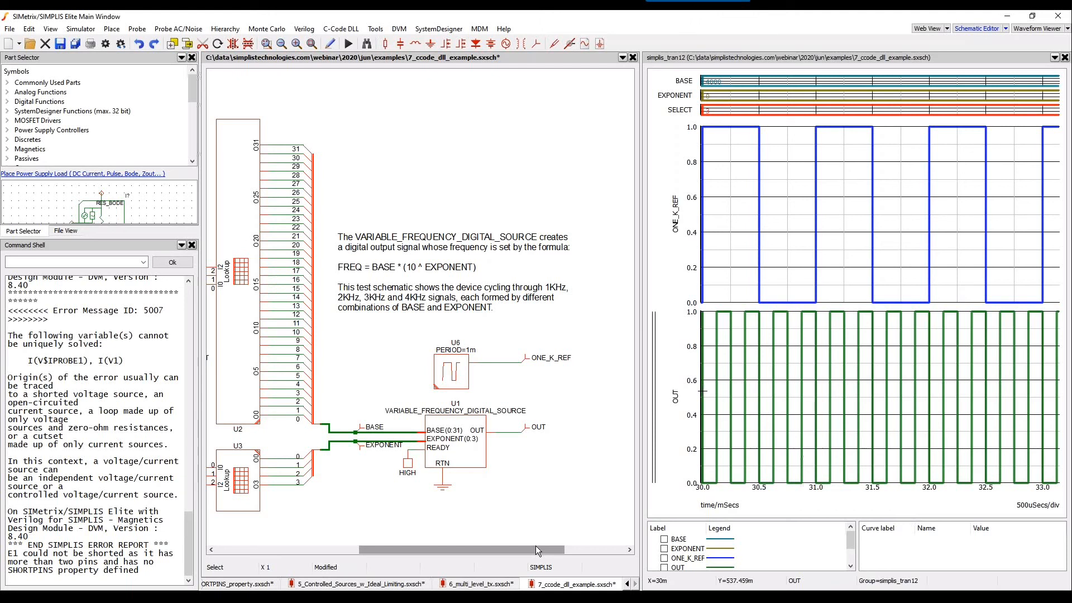
drag(541, 553, 566, 553)
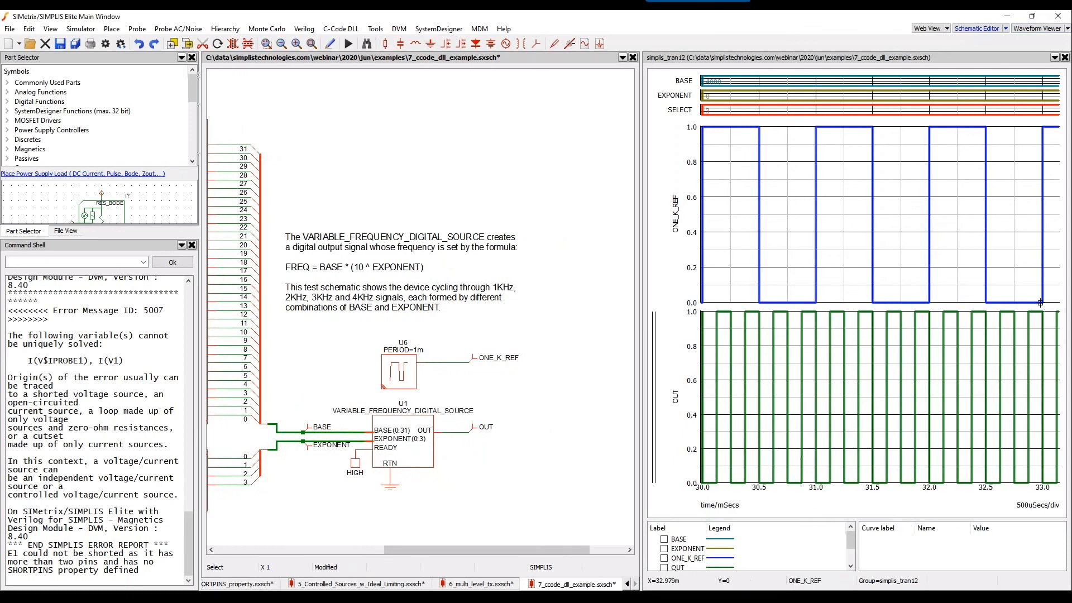
click(1064, 57)
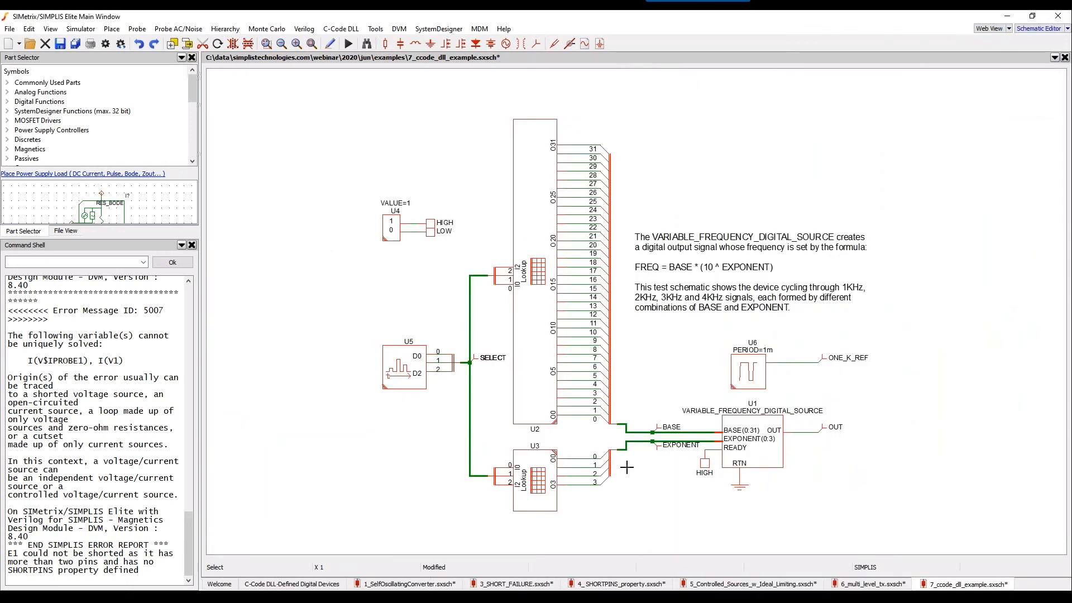
Return to the C-Code DLL slides and advance through the v8.4 recap to the future webinar schedule
click(273, 585)
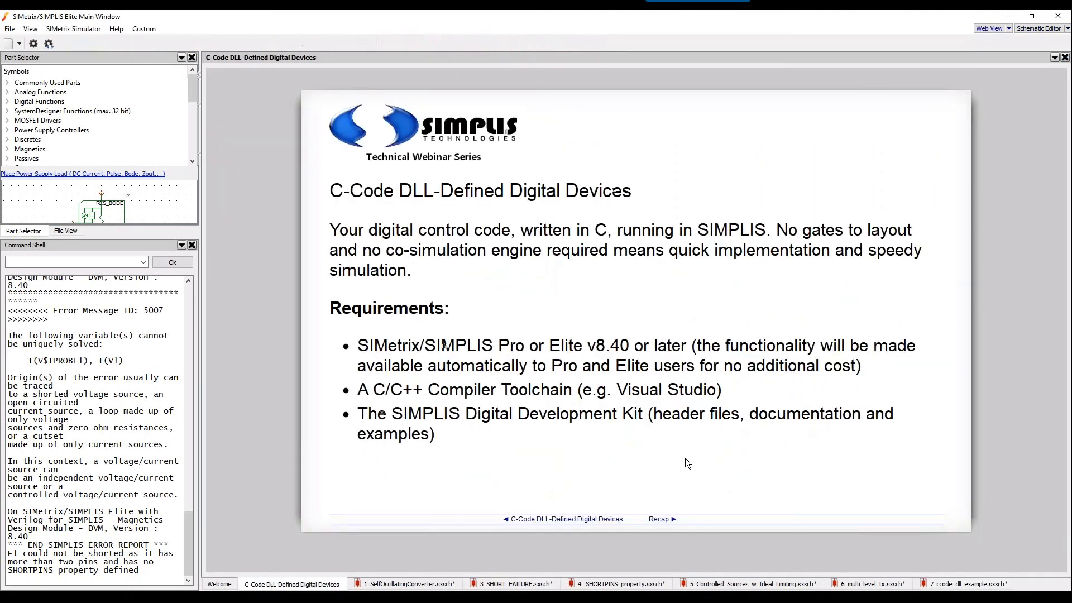
click(665, 518)
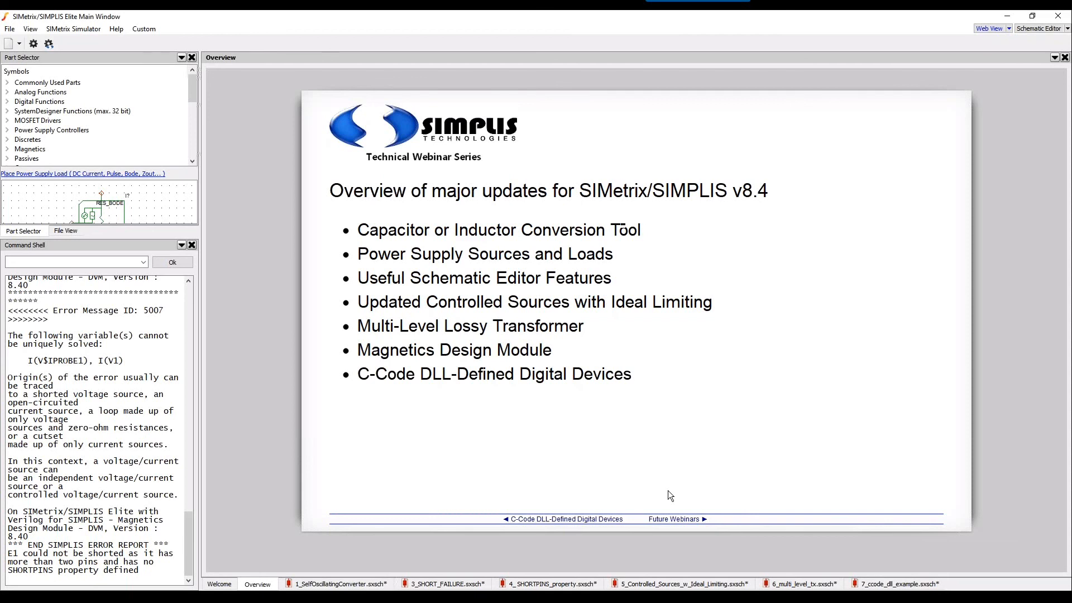
click(674, 519)
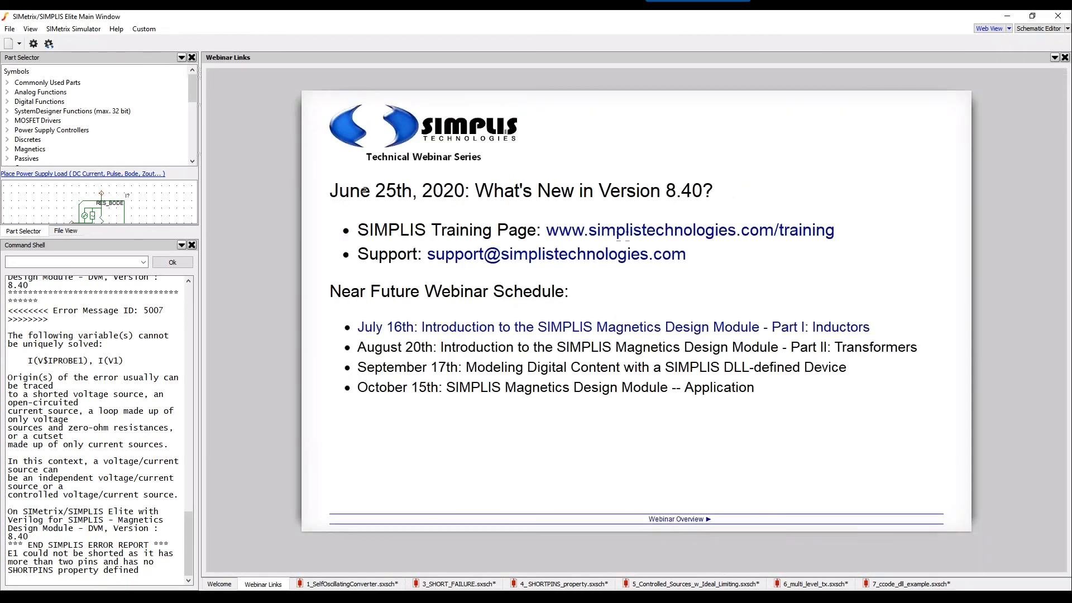